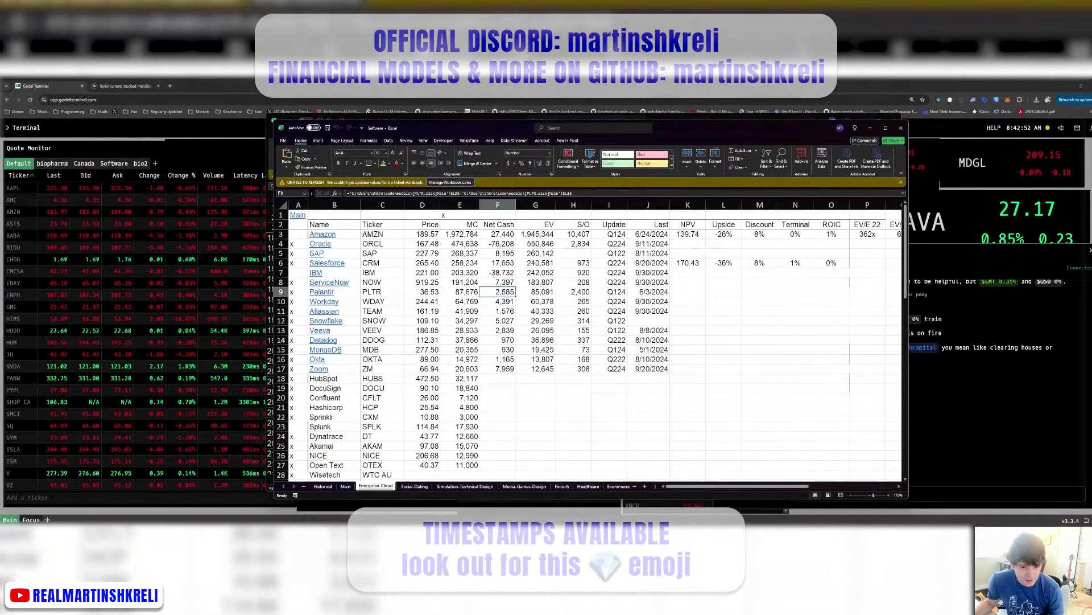
Look through the company lists on the Simulation-Technical Design and Enterprise-Cloud sheets of the software workbook.
click(492, 487)
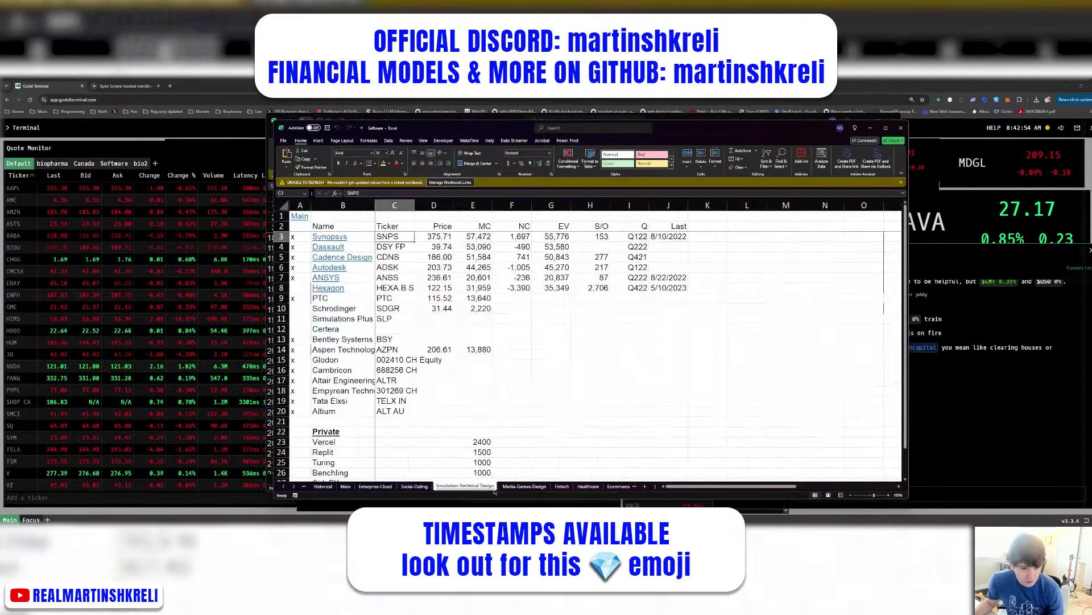
click(376, 487)
click(284, 486)
click(283, 487)
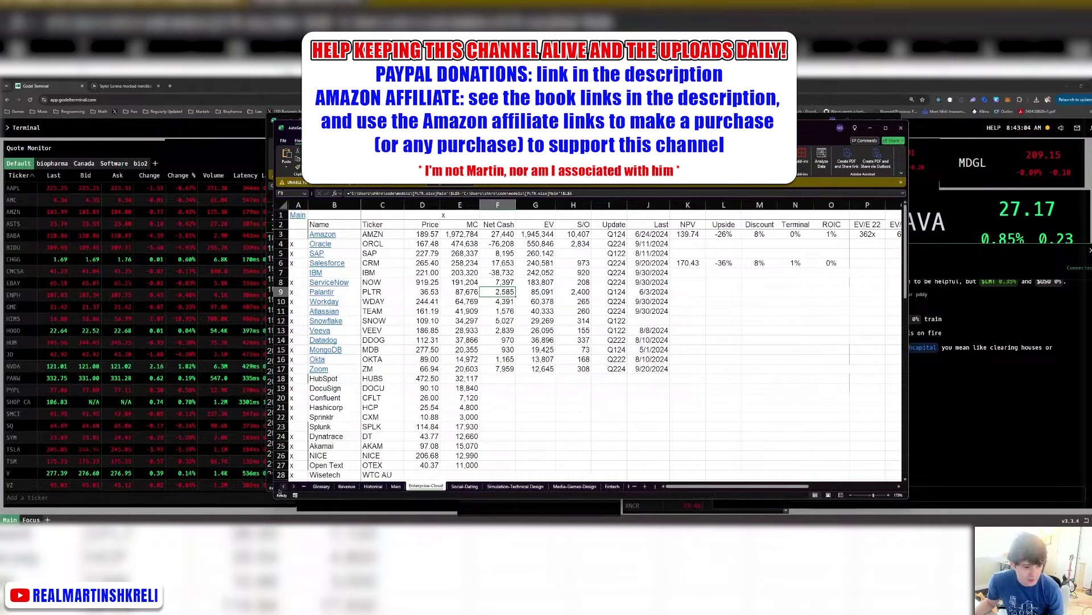
click(283, 487)
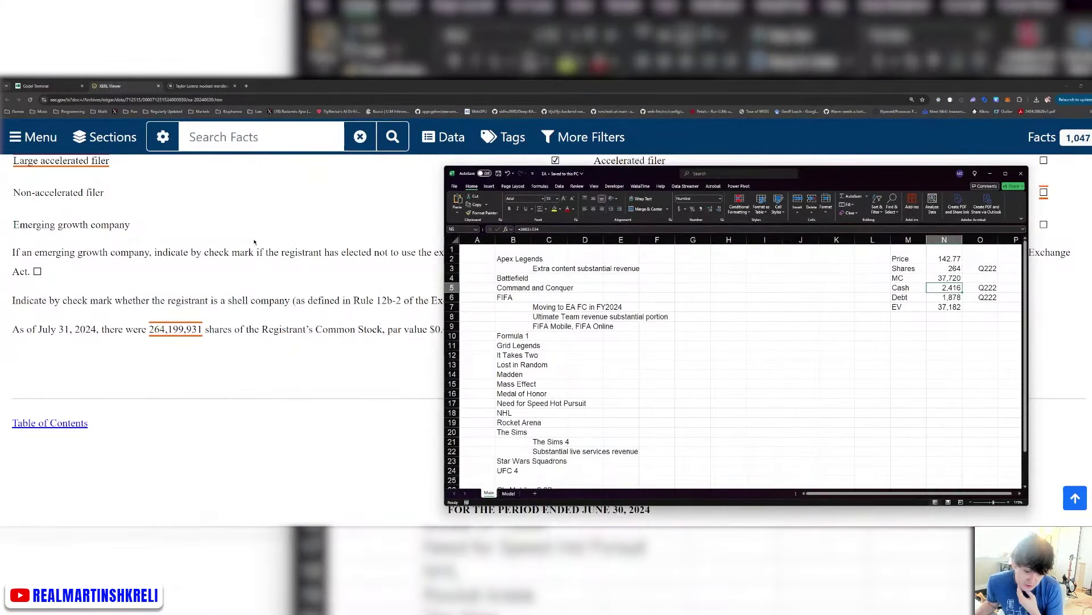
Add the quarter header FQ424 after FQ324 on the Model sheet of the EA workbook.
text(FQ4)
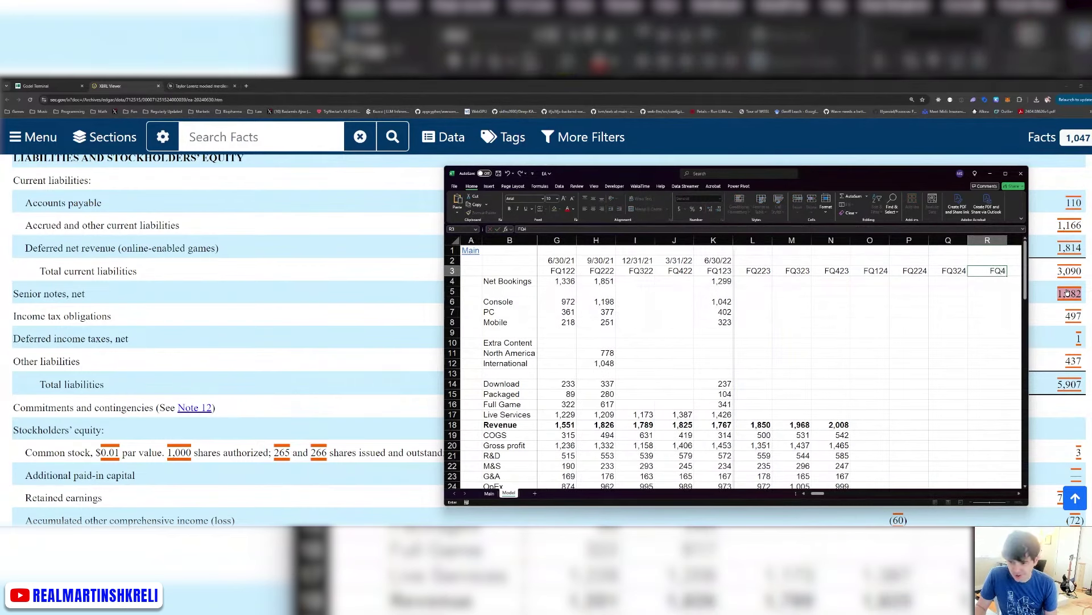
text(24)
key(Right)
key(Right)
key(Right)
key(Left)
key(Left)
key(Right)
key(ctrl+space)
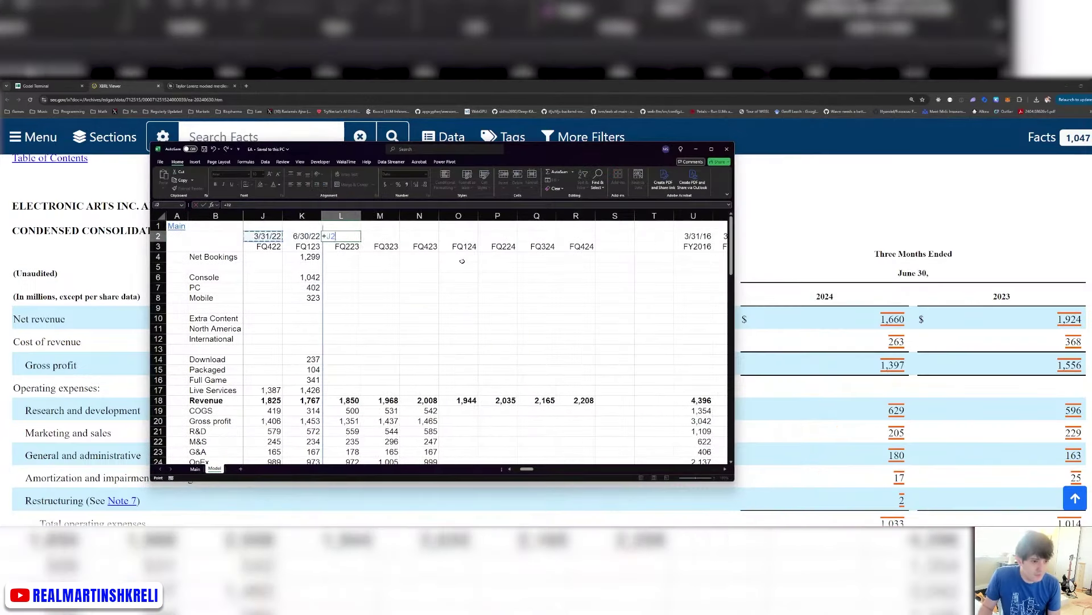
Enter the FQ223 period-end date as the FQ222 date plus 365 days and fill it across through FQ424.
key(Left)
key(Left)
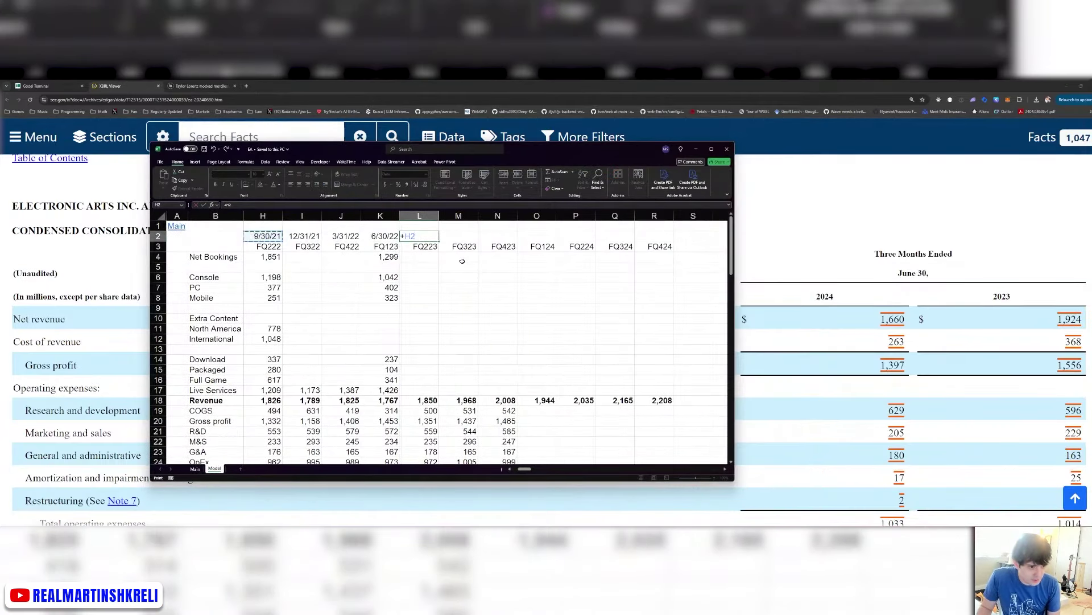
text(+365)
key(Right)
key(ctrl+r)
key(Right)
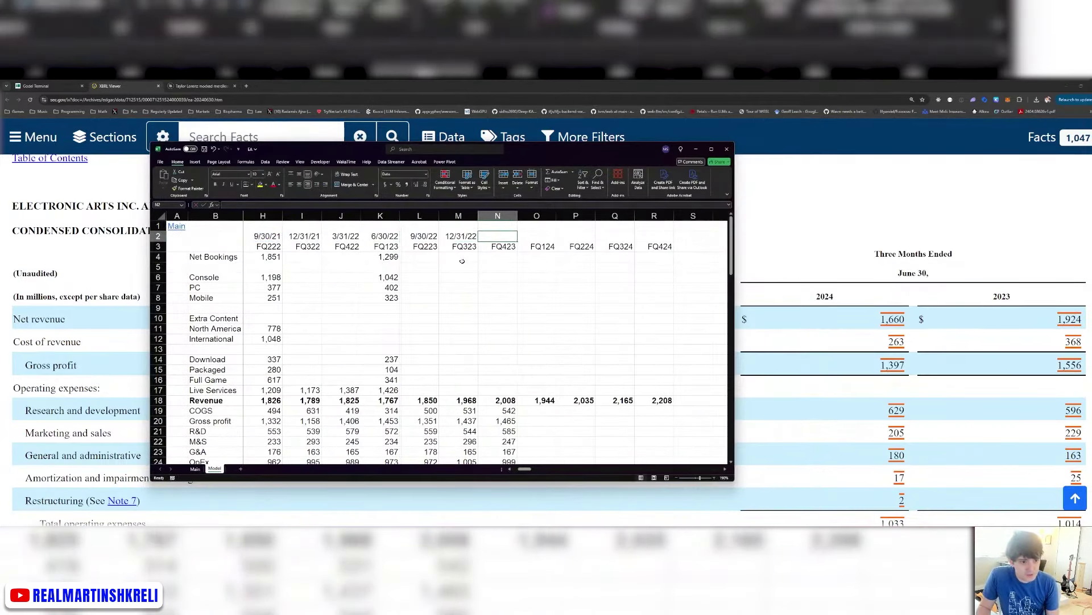
key(ctrl+r)
key(Tab)
key(ctrl+r)
key(Tab)
key(ctrl+r)
key(Tab)
key(ctrl+r)
Add quarter headers FQ125 through FQ425 after FQ424 and extend the period-end dates across them.
key(Tab)
key(ctrl+r)
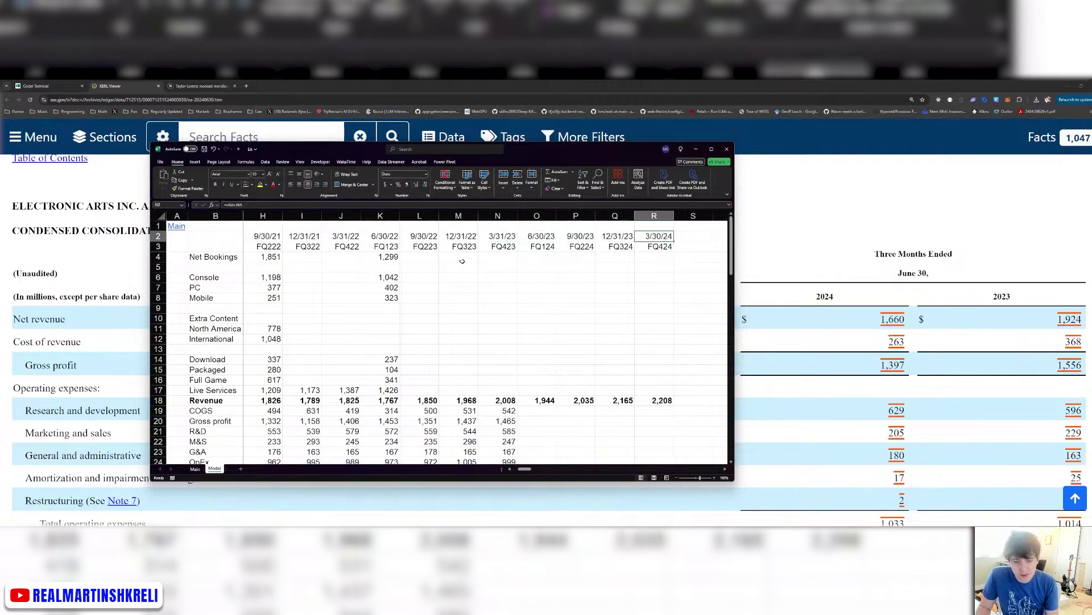
key(Tab)
key(ctrl+space)
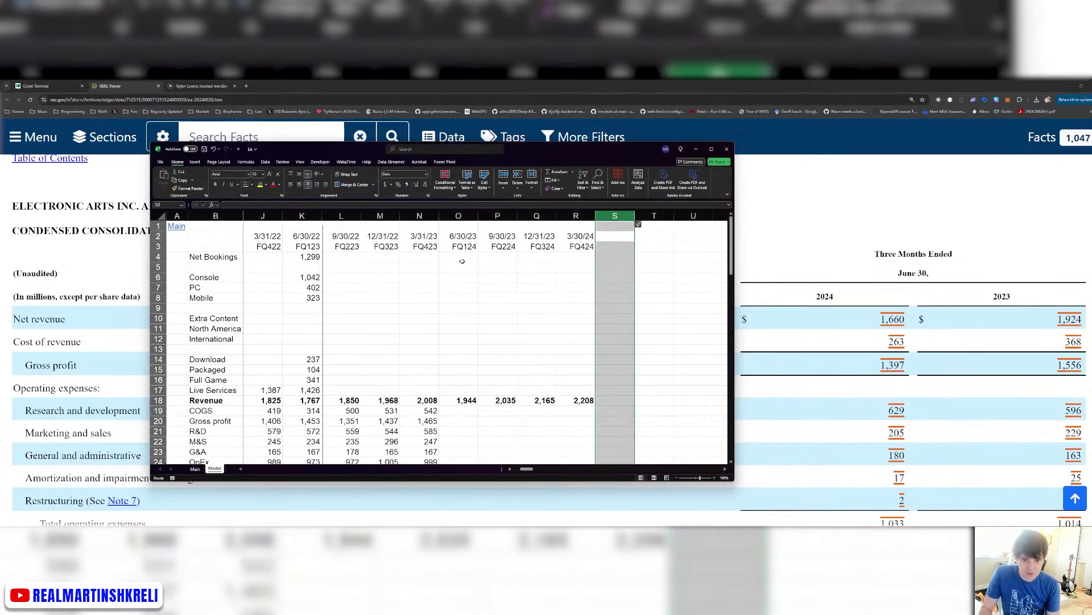
key(Down)
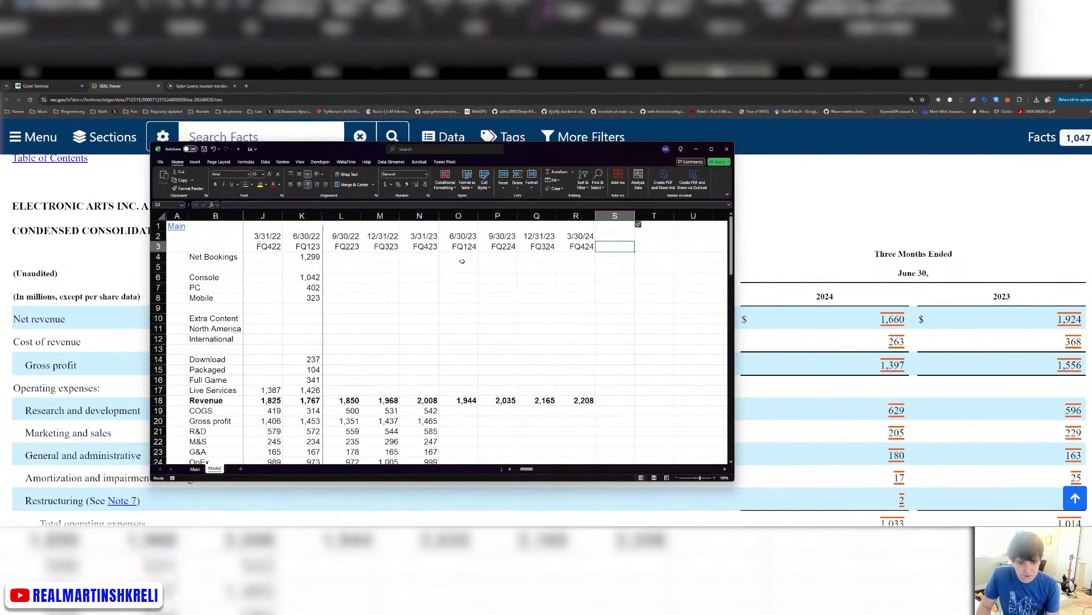
text(FQ125)
key(Tab)
text(FQ225)
key(Tab)
text(FQ325)
key(Tab)
key(ctrl+z)
Adjust the period-end date formulas of FQ125 and FQ424 so they give 6/30/24 and 3/31/24.
key(ctrl+Up)
key(Up)
key(F2)
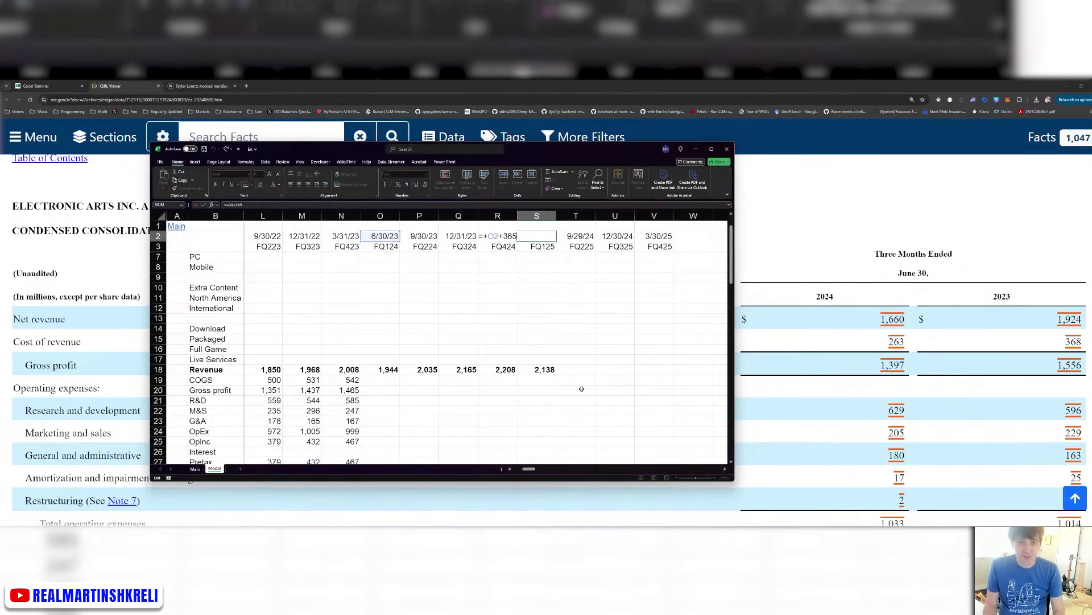
key(Escape)
key(Left)
key(F2)
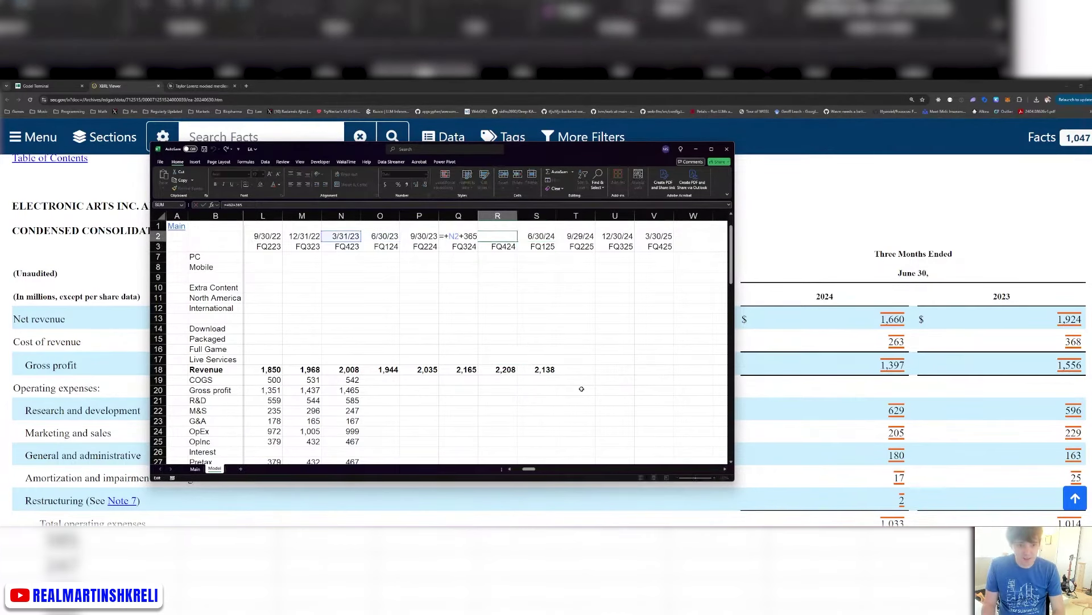
key(Escape)
key(Left)
key(F2)
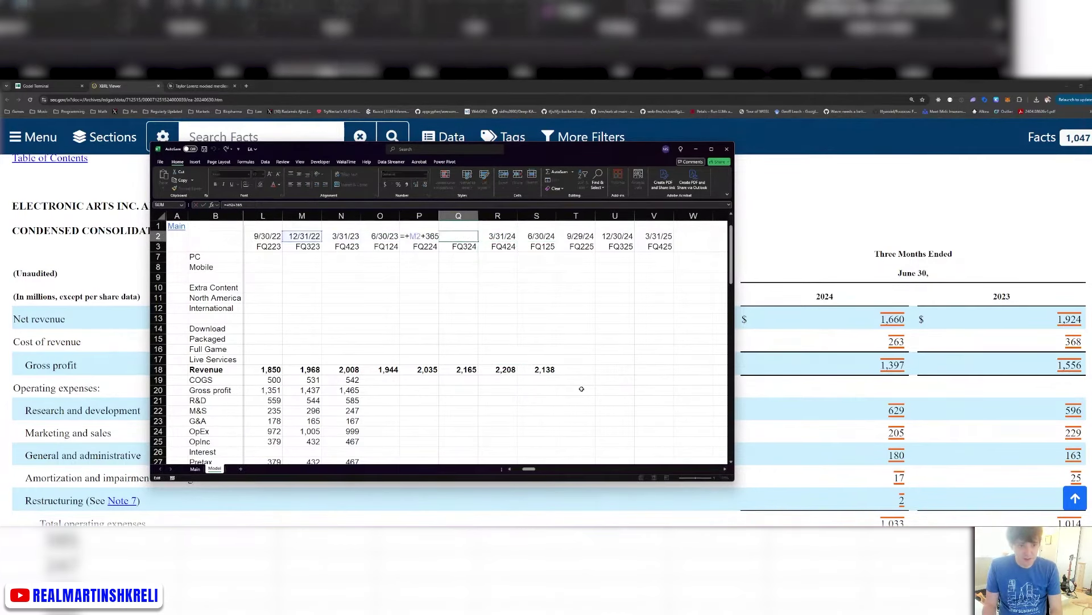
key(Escape)
Enter FQ125 revenue of 1660 and COGS of 263, and calculate gross profit as revenue minus COGS.
key(Right)
key(Right)
key(ctrl+Down)
key(ctrl+Down)
text(1660)
key(Return)
text(263)
key(Return)
text(=)
key(Up)
key(Up)
key(minus)
key(Up)
Enter FQ124 revenue of 1924, COGS of 368 and gross profit of 1,556.
key(Return)
key(ctrl+Left)
key(Right)
key(ctrl+Up)
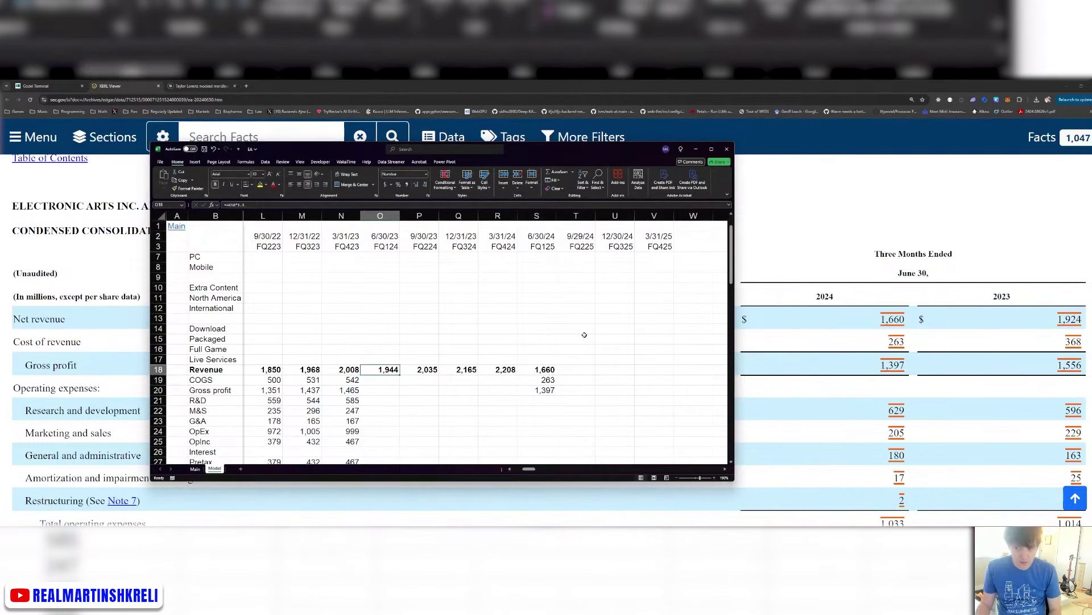
text(1924)
key(Return)
text(6)
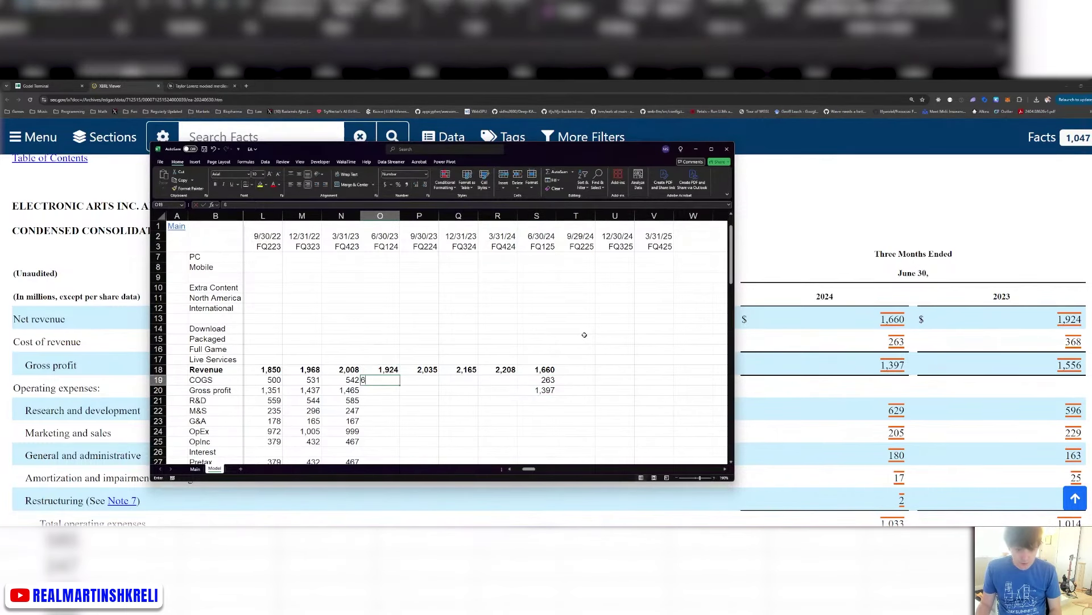
key(BackSpace)
text(368)
key(Return)
text(1556)
key(Return)
Enter R&D expense of 596 for FQ124 and 629 for FQ125 from the income statement.
scroll(995, 365, down, 2)
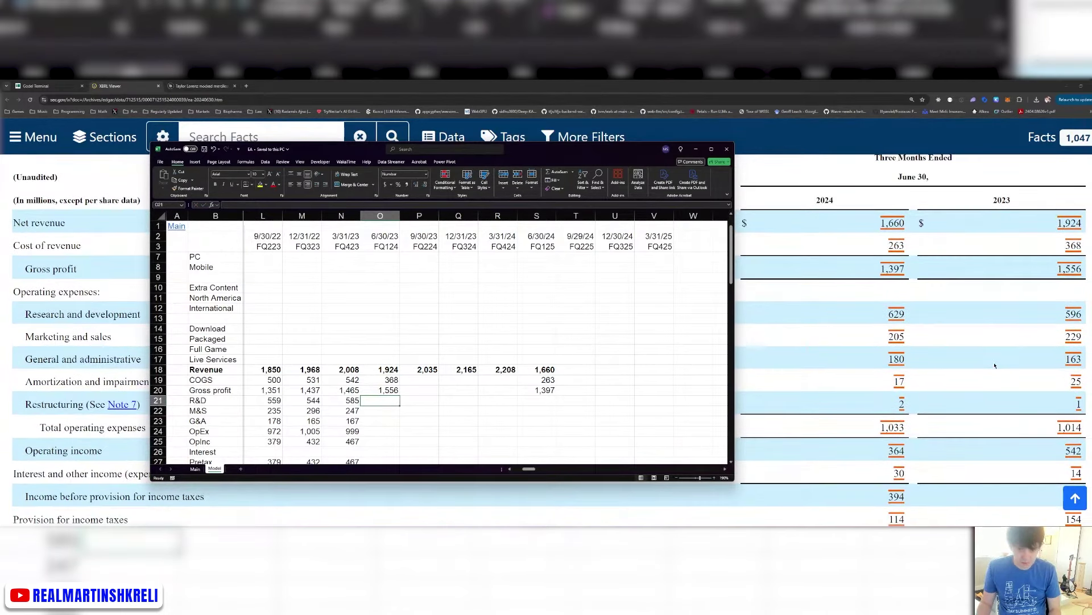
text(496)
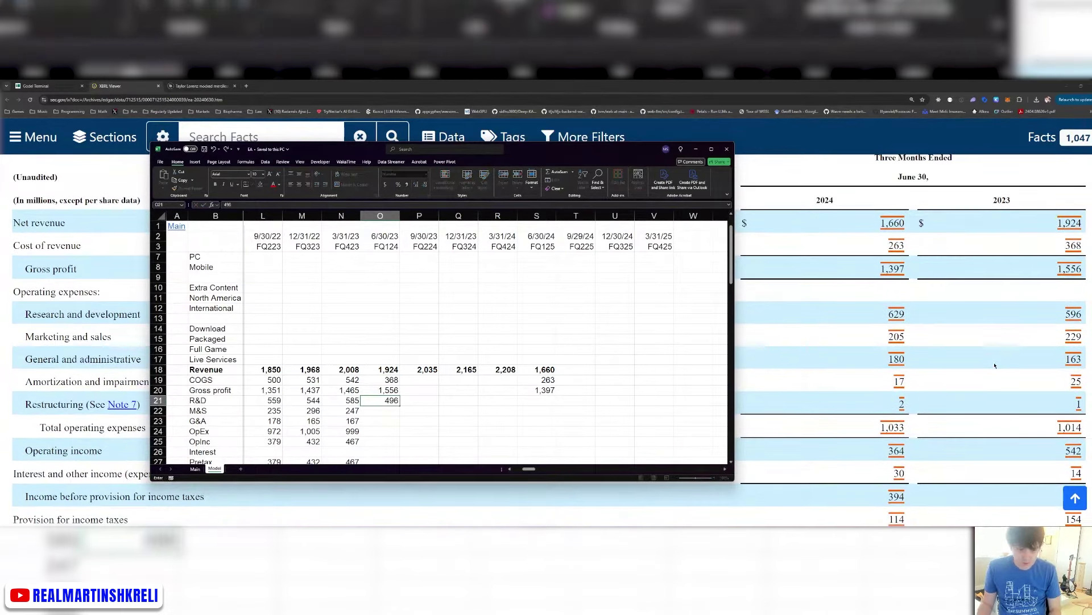
key(Escape)
text(596)
key(Right)
key(Right)
key(Right)
key(Right)
text(629)
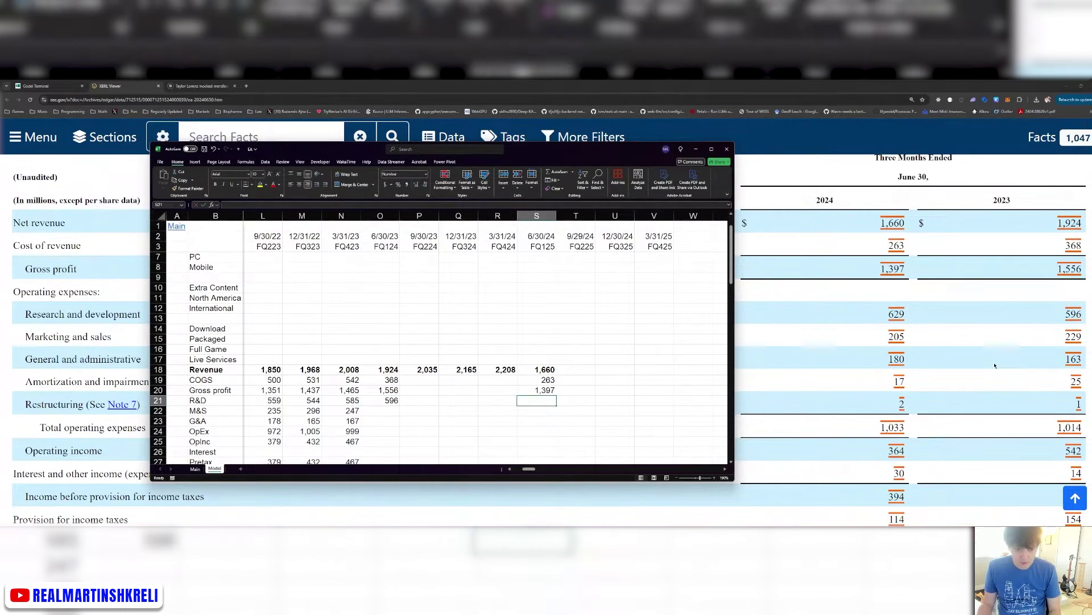
key(Return)
Enter M&S of 205 and G&A of 180 for FQ125, and M&S of 229 and G&A of 163 for FQ124.
text(205)
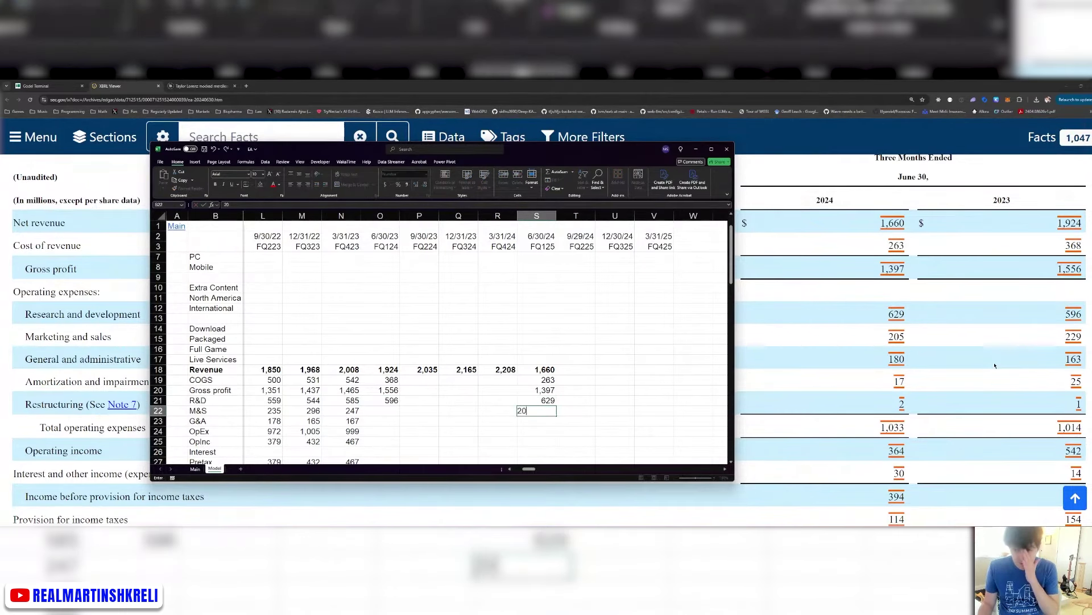
key(Return)
key(Up)
key(Left)
key(Left)
key(Left)
key(Left)
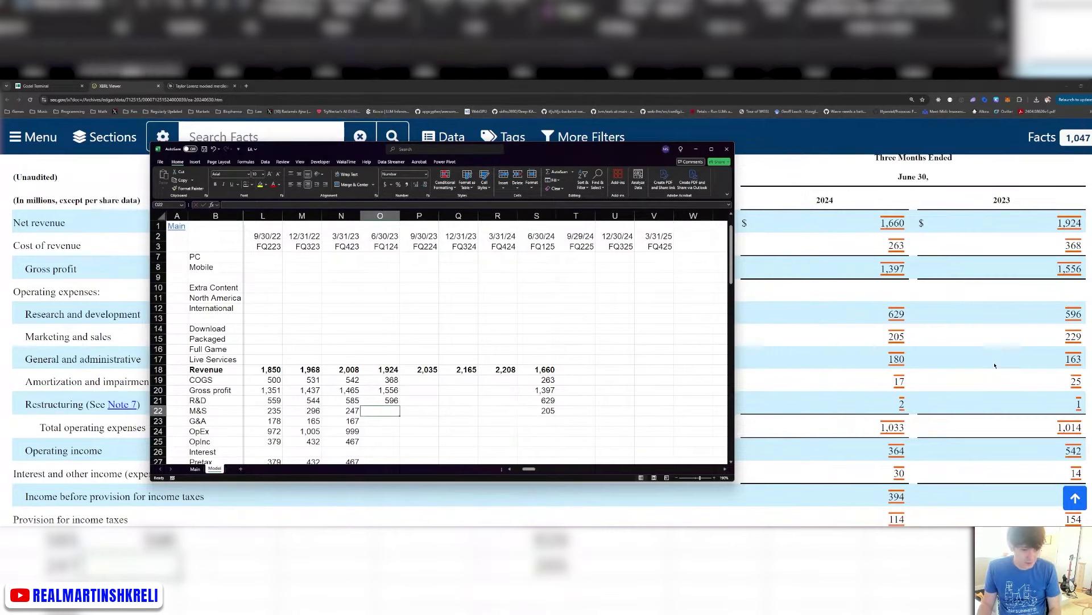
Extend the OpEx and OpInc formulas from FQ124 through FQ125 and save the workbook.
key(shift+Right)
key(shift+Right)
key(shift+Right)
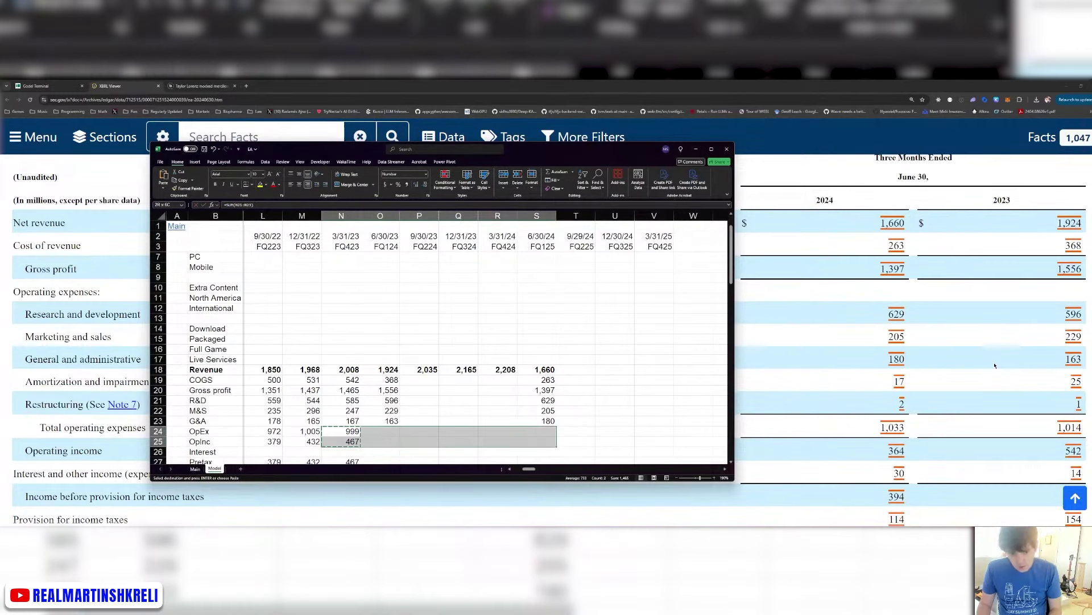
key(Return)
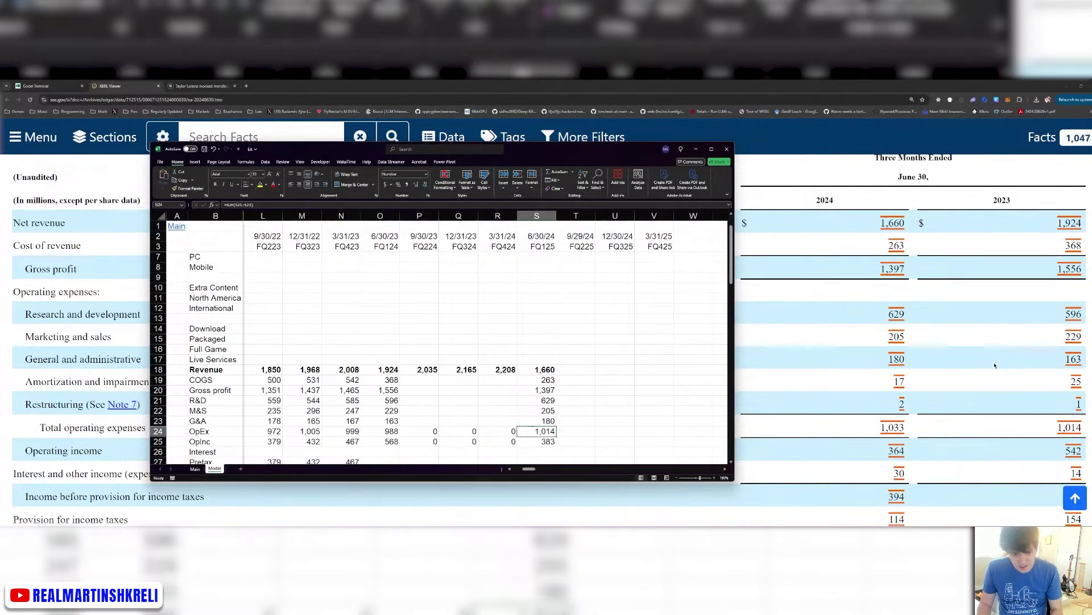
key(ctrl+s)
Copy the FQ423 Pretax formula across the quarters through FQ125.
key(ctrl+Right)
key(ctrl+Up)
key(ctrl+Down)
key(Down)
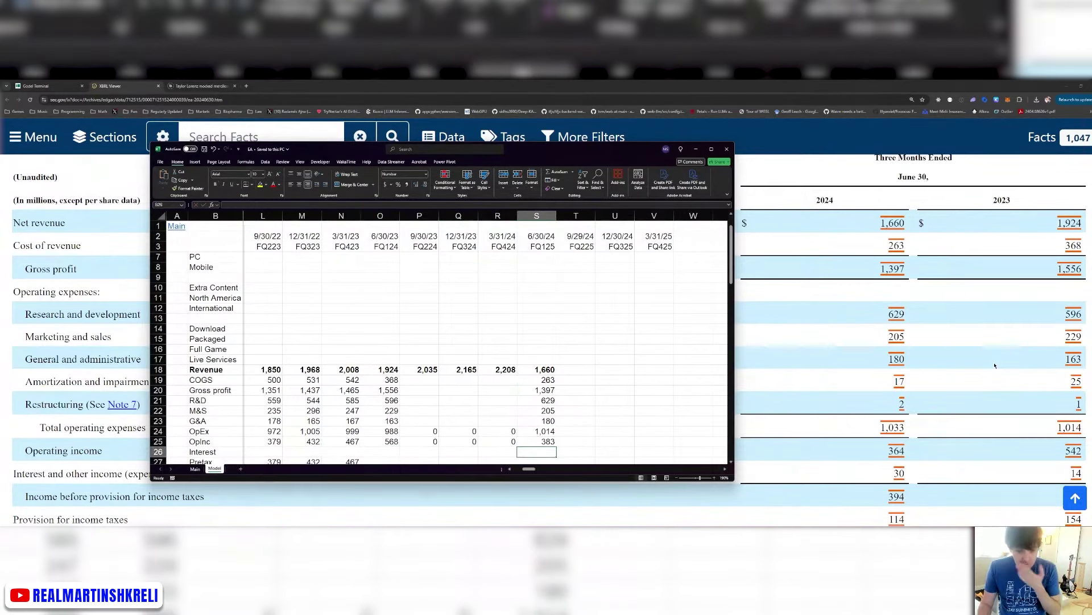
key(Down)
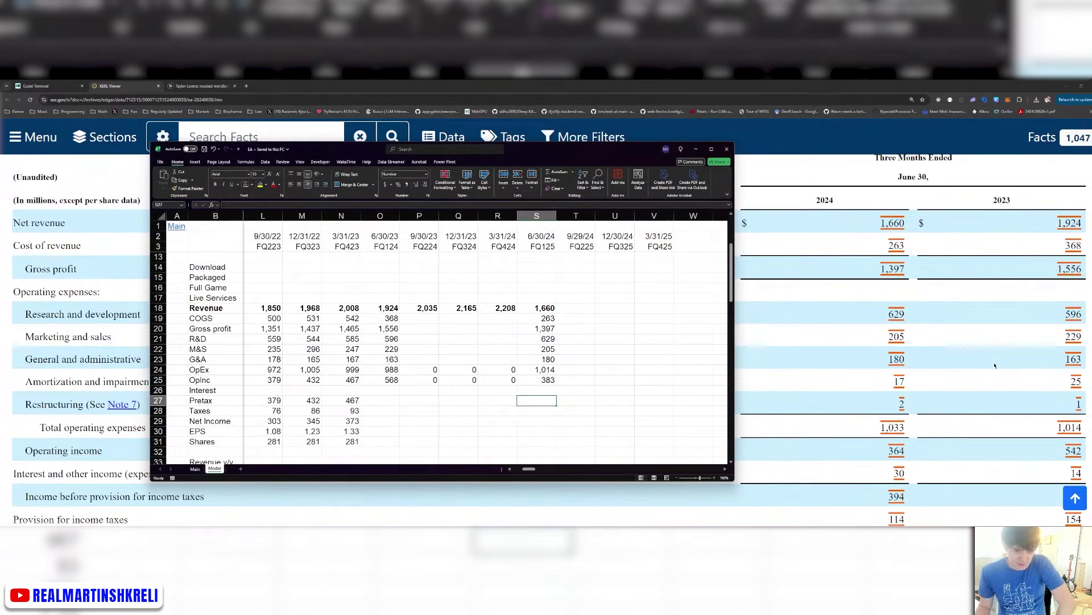
key(ctrl+Left)
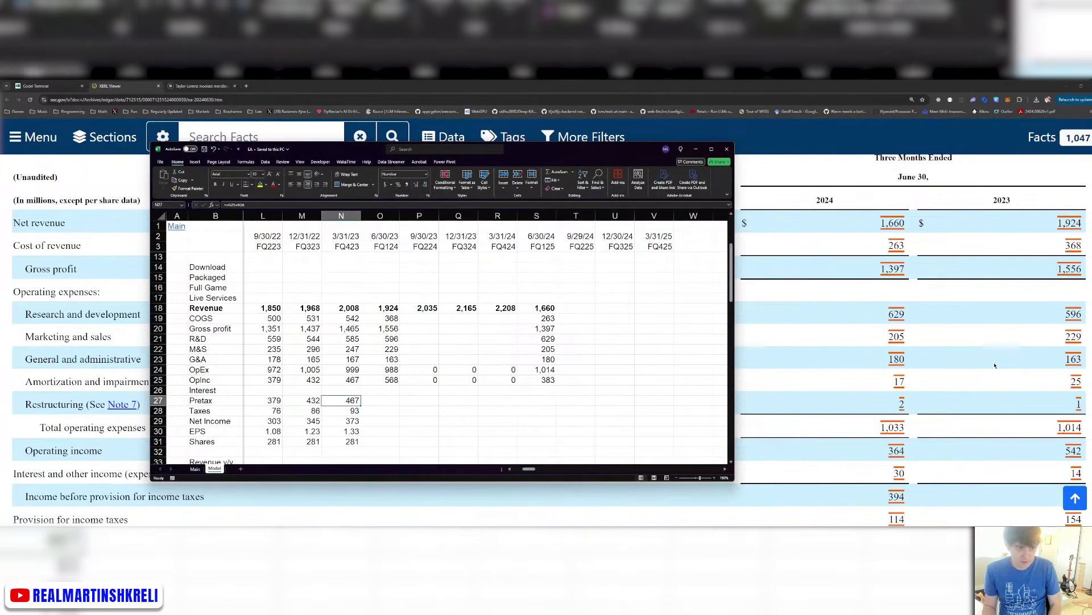
key(ctrl+c)
key(shift+Right)
key(shift+Right)
key(shift+Right)
key(shift+Right)
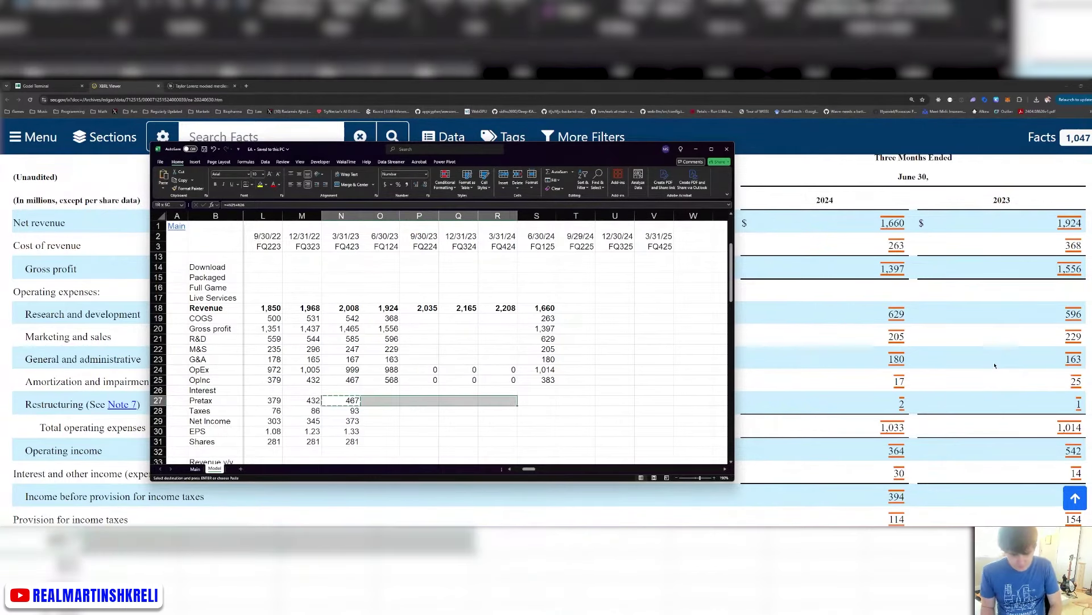
key(shift+Right)
key(ctrl+v)
Copy the FQ423 Net Income formula across the quarters through FQ125.
key(Down)
key(Down)
key(ctrl+c)
key(shift+Right)
key(shift+Right)
key(shift+Right)
key(shift+Right)
key(shift+Right)
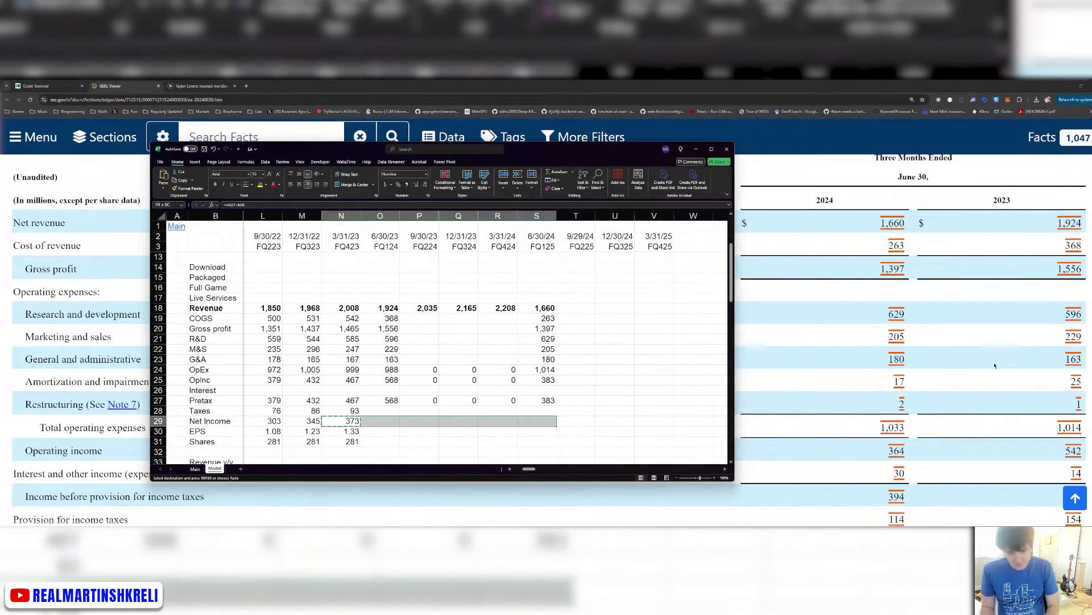
key(Return)
Copy the FQ423 EPS and Shares cells together across the following quarters.
key(Down)
key(Down)
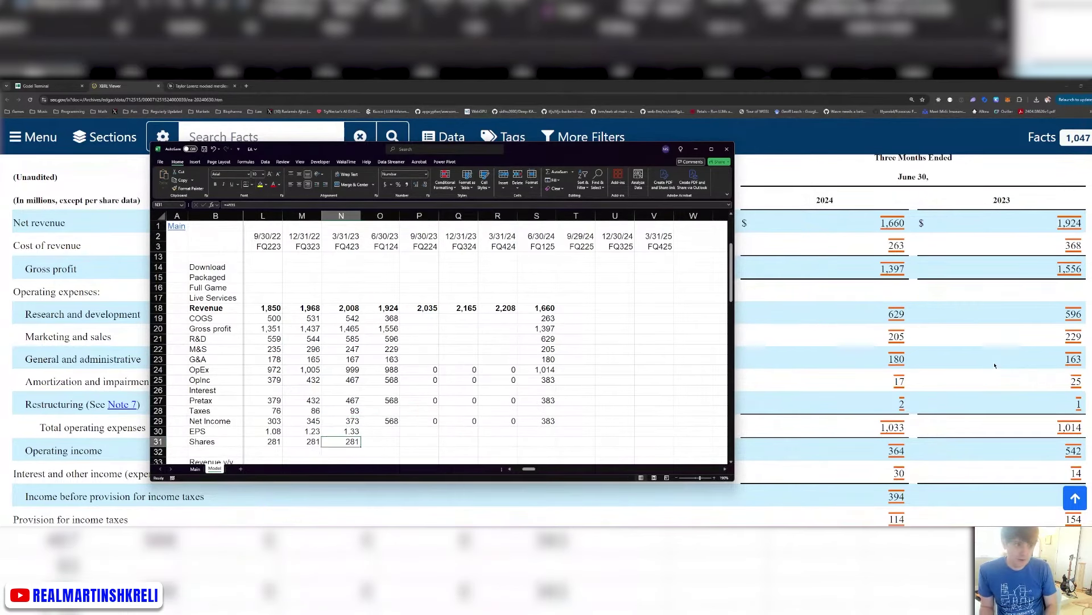
key(Up)
key(shift+Down)
key(ctrl+c)
key(shift+Right)
key(shift+Right)
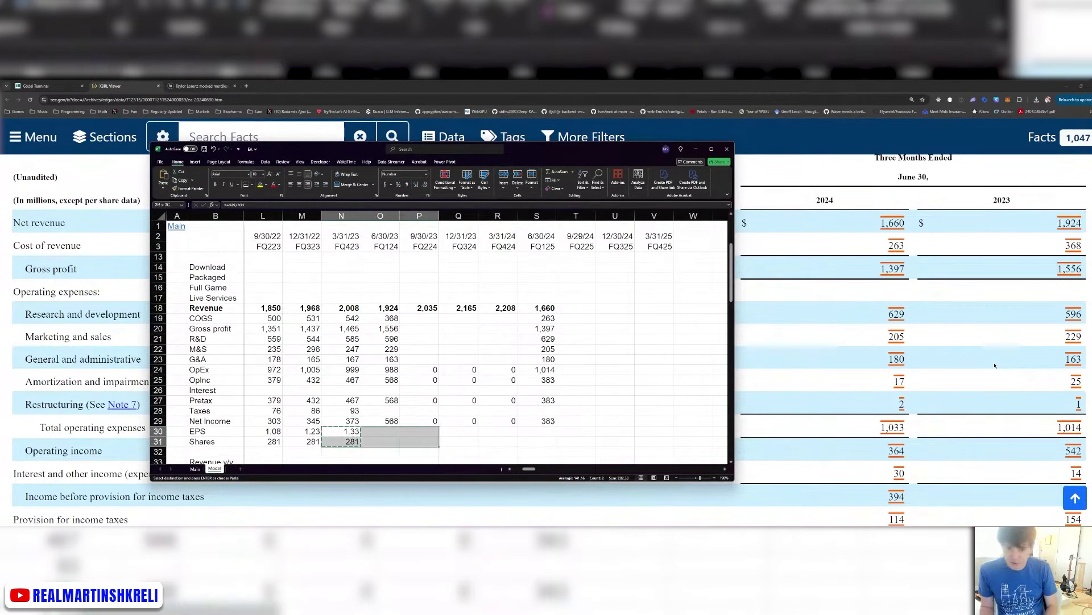
key(shift+Right)
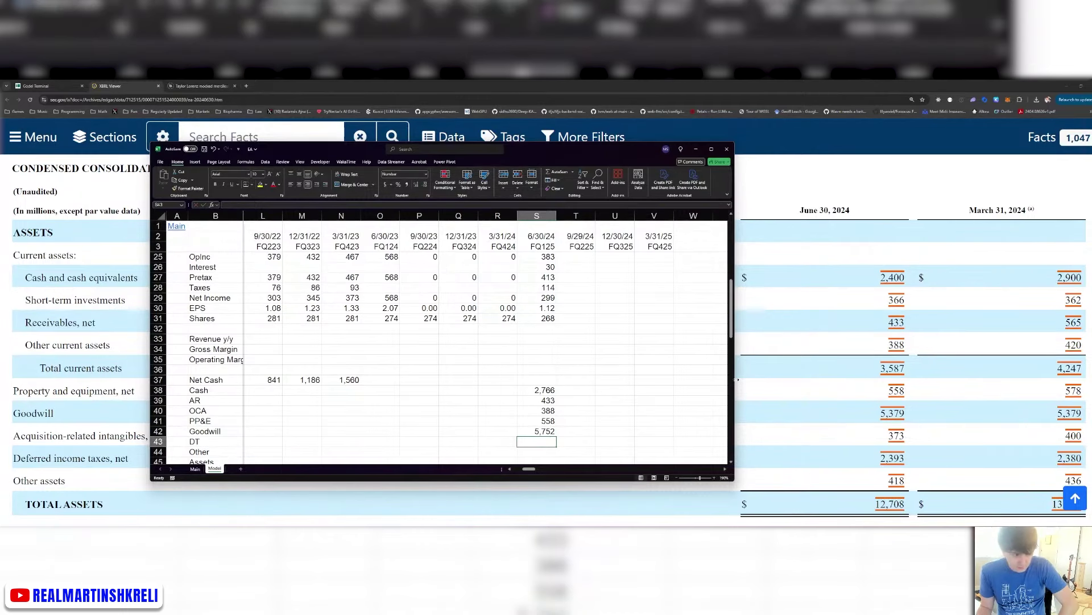
Enter FQ125 deferred taxes (DT) of 2,393 and other assets of 418 from the balance sheet.
text(2,39)
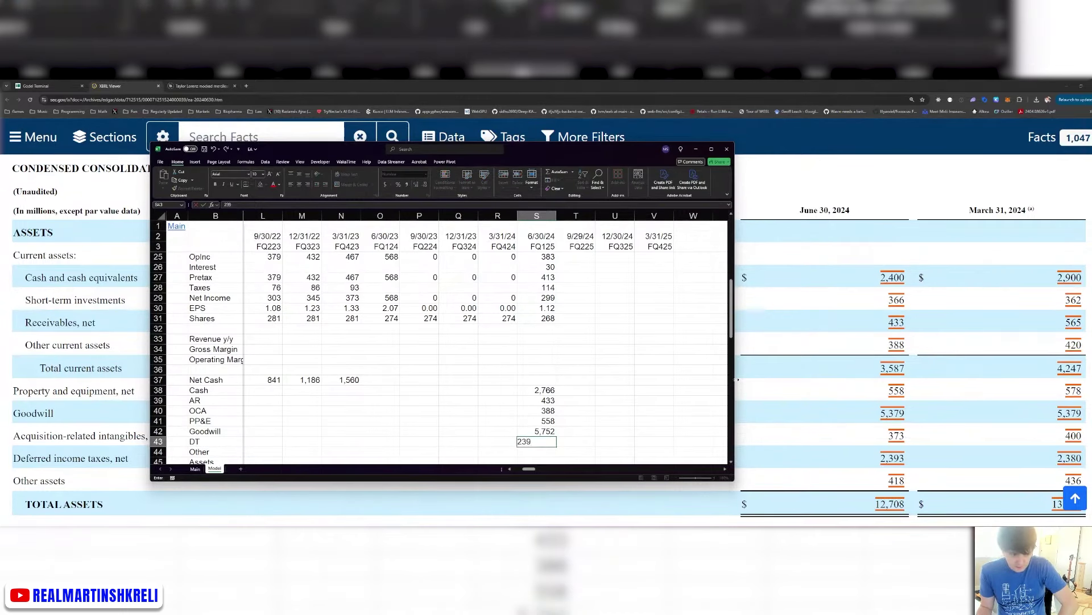
text(3)
key(Return)
text(418)
key(Return)
Total the FQ125 assets with a SUM formula covering Cash through Other (S38:S44).
text(=sum()
key(Up)
key(ctrl+shift+Up)
key(shift+Down)
key(Return)
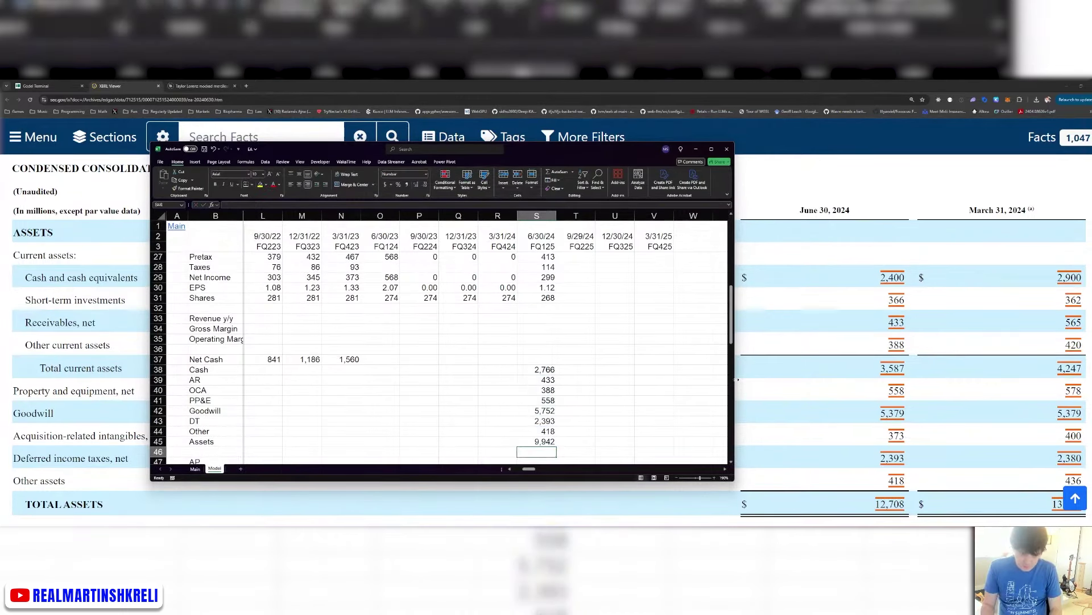
key(Up)
key(F2)
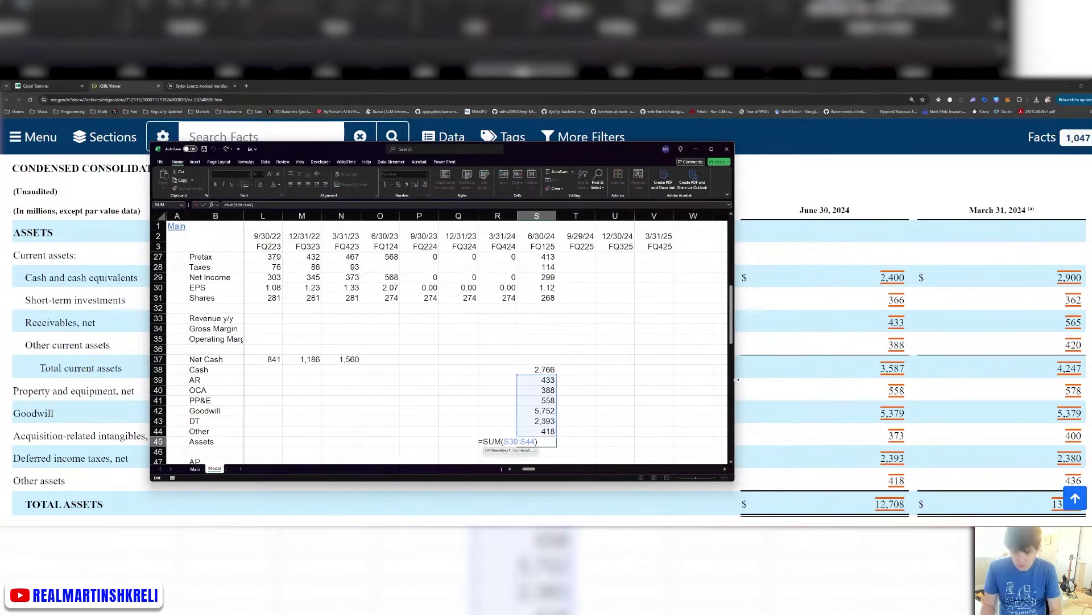
key(Left)
key(Left)
key(Left)
key(Left)
key(Left)
key(BackSpace)
text(8)
key(Return)
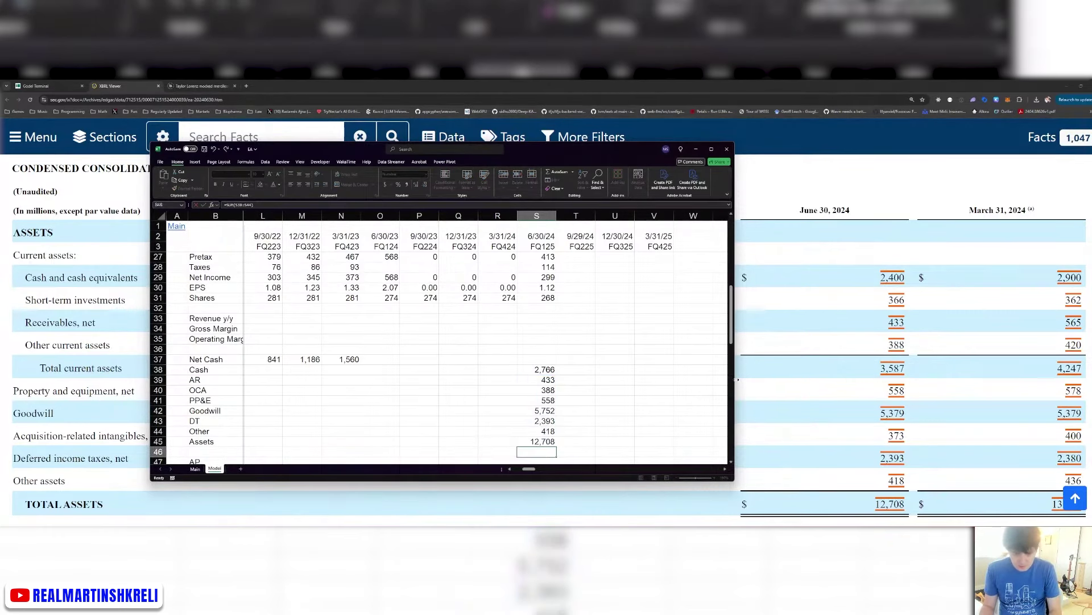
Enter FQ125 accounts payable (AP) of 80 and accrued liabilities (AL) of 976 from the balance sheet.
key(Down)
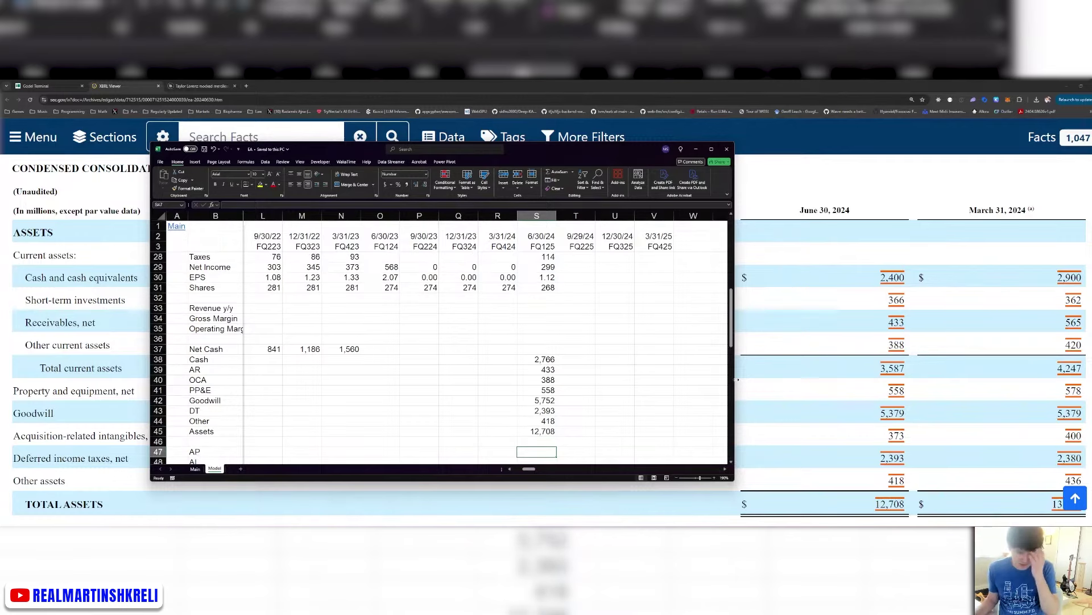
scroll(960, 424, down, 3)
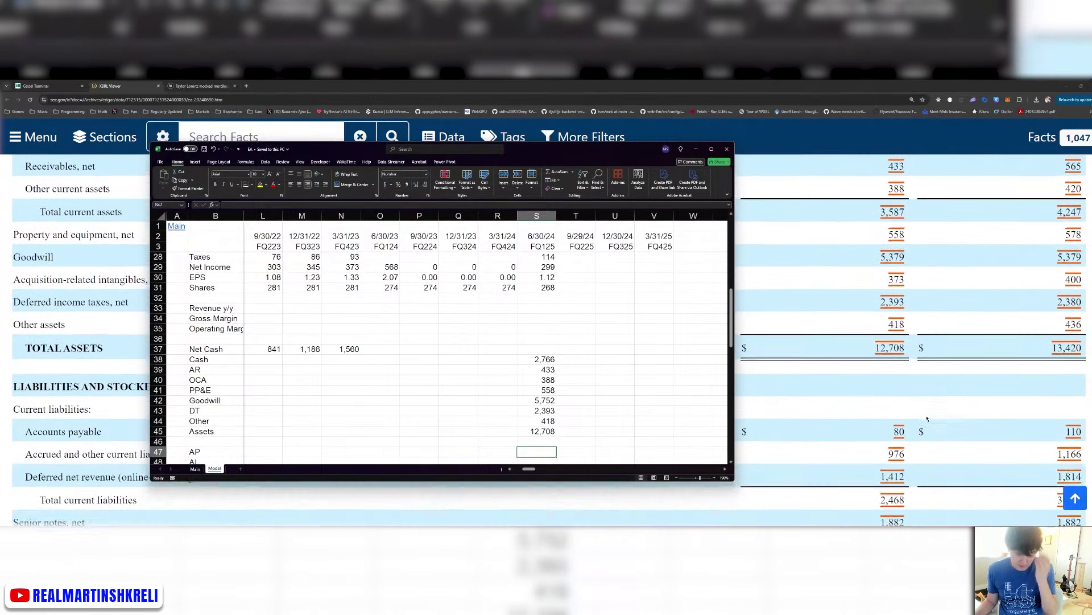
text(80)
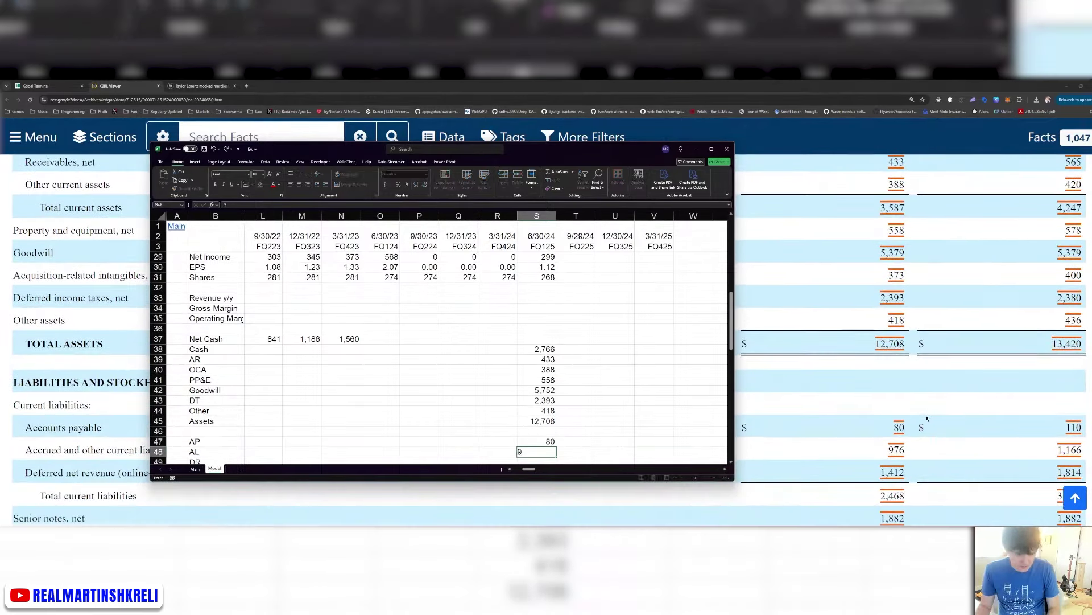
key(Return)
text(976)
key(Return)
Enter FQ125 deferred revenue (DR) of 1,412 and Debt of 1,882 from the balance sheet.
text(1,4)
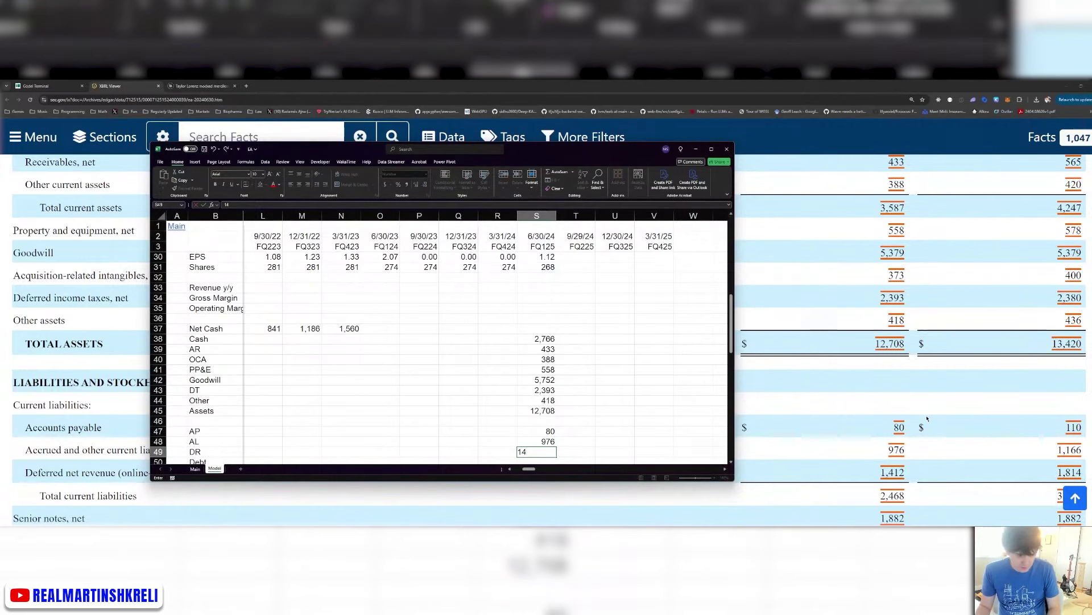
text(12)
key(Return)
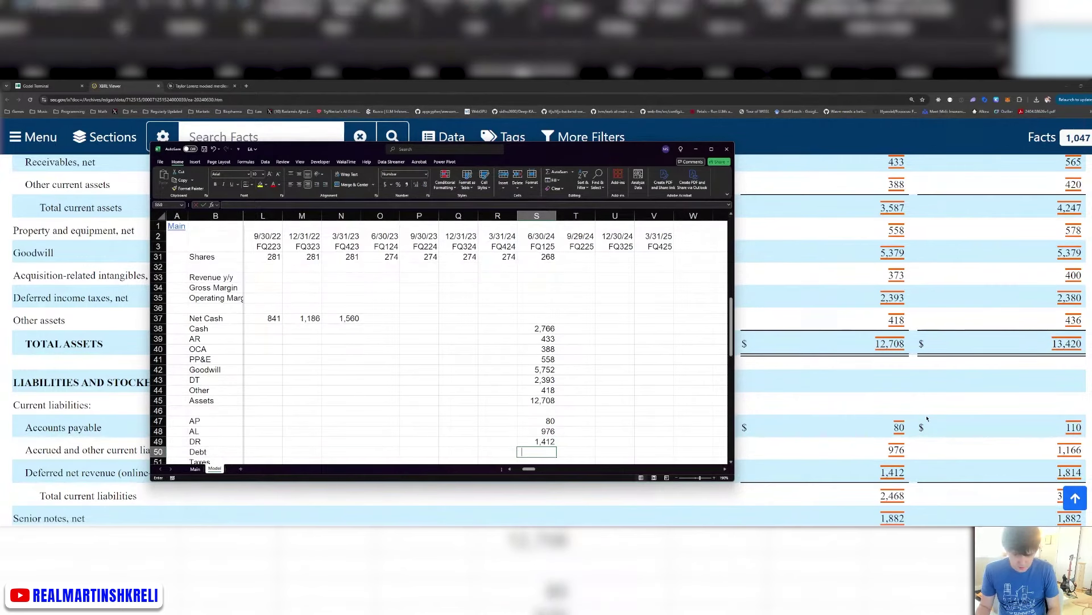
text(1882)
key(Return)
Copy the FQ123 Model NI formula across the quarters through FQ125.
scroll(928, 417, down, 3)
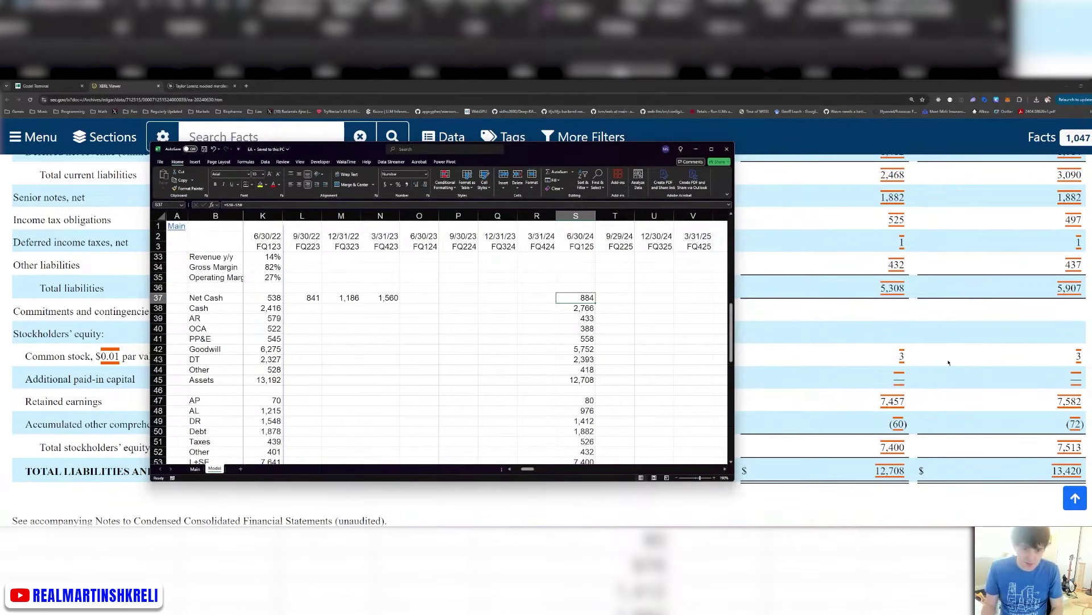
scroll(654, 300, down, 1)
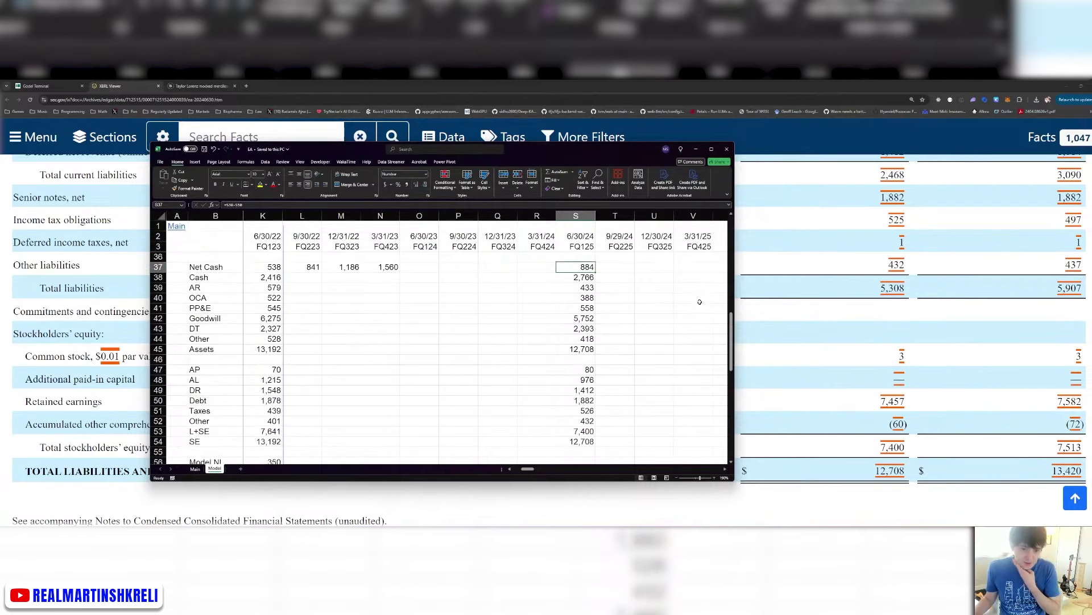
scroll(840, 333, down, 7)
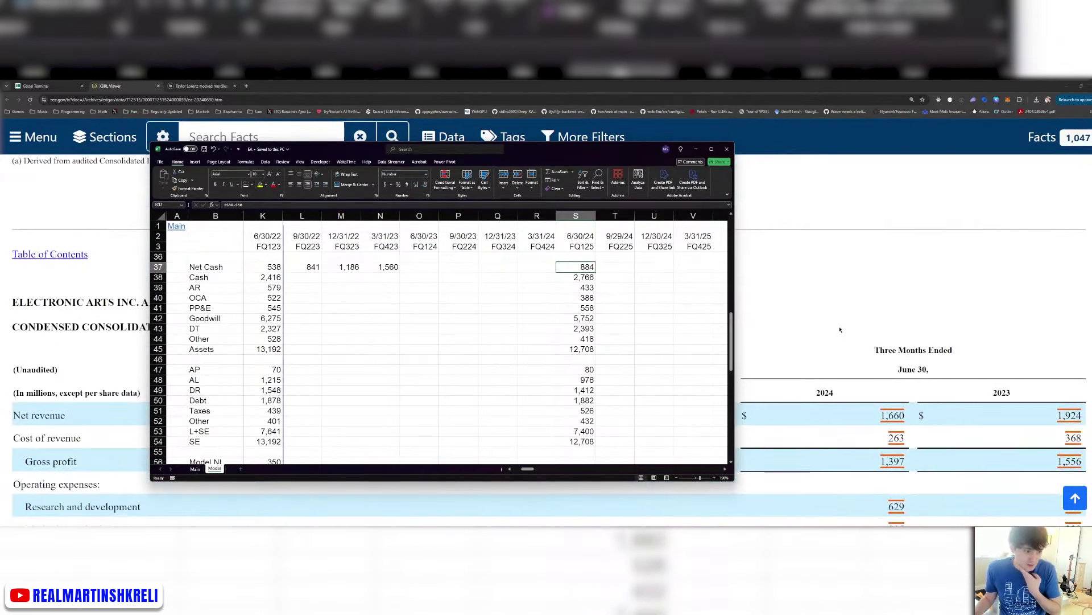
scroll(840, 333, down, 5)
scroll(572, 318, down, 3)
click(573, 370)
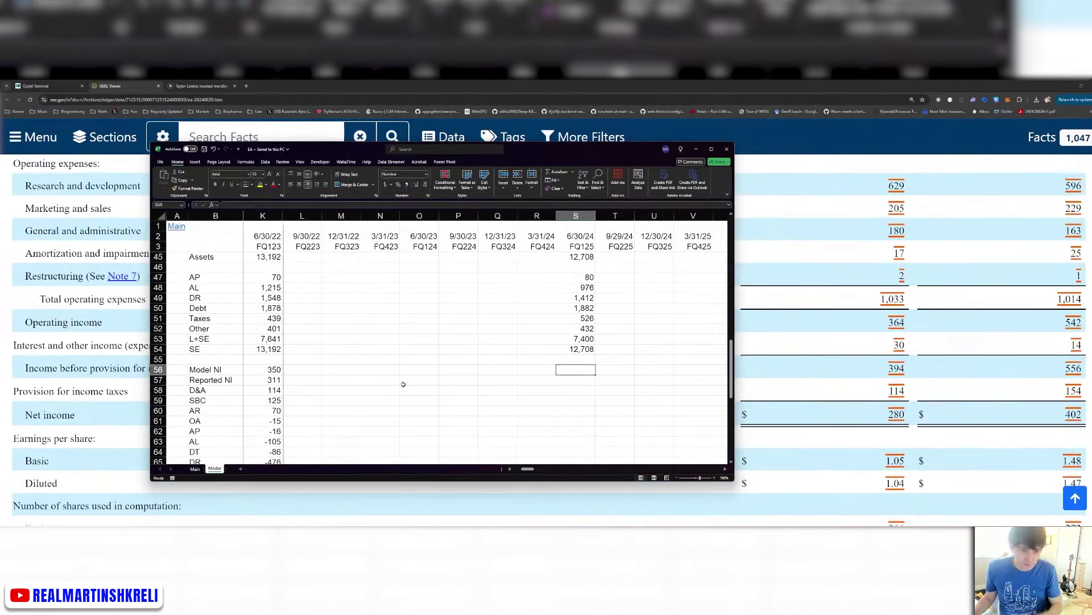
click(272, 371)
key(ctrl+c)
shift+click(579, 370)
key(ctrl+v)
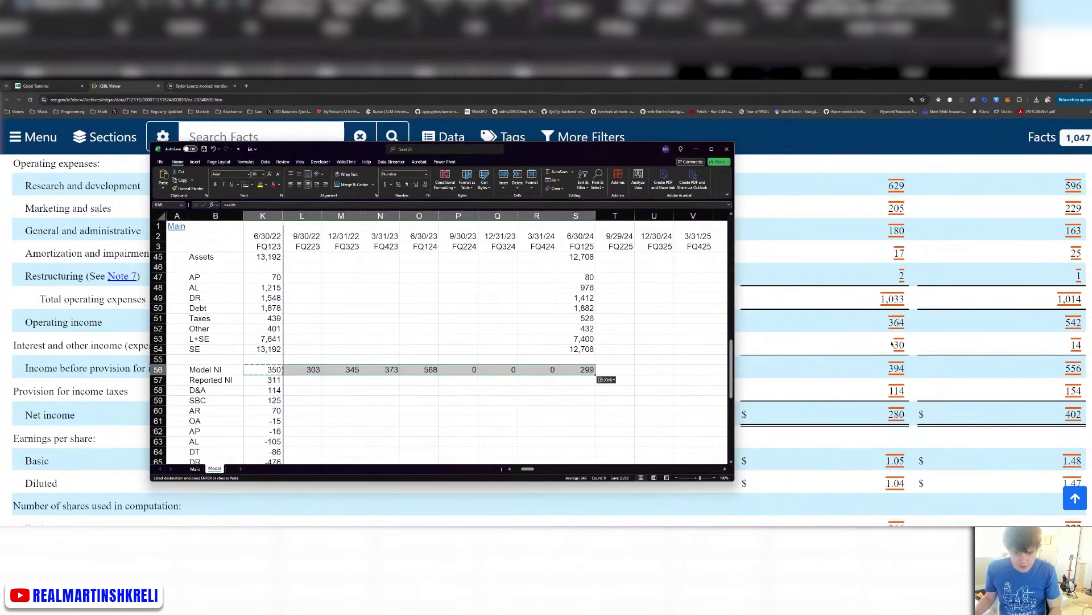
key(Escape)
Enter FQ125 Reported NI of 280 from the filing's cash flow statement.
scroll(891, 342, down, 3)
scroll(891, 341, down, 3)
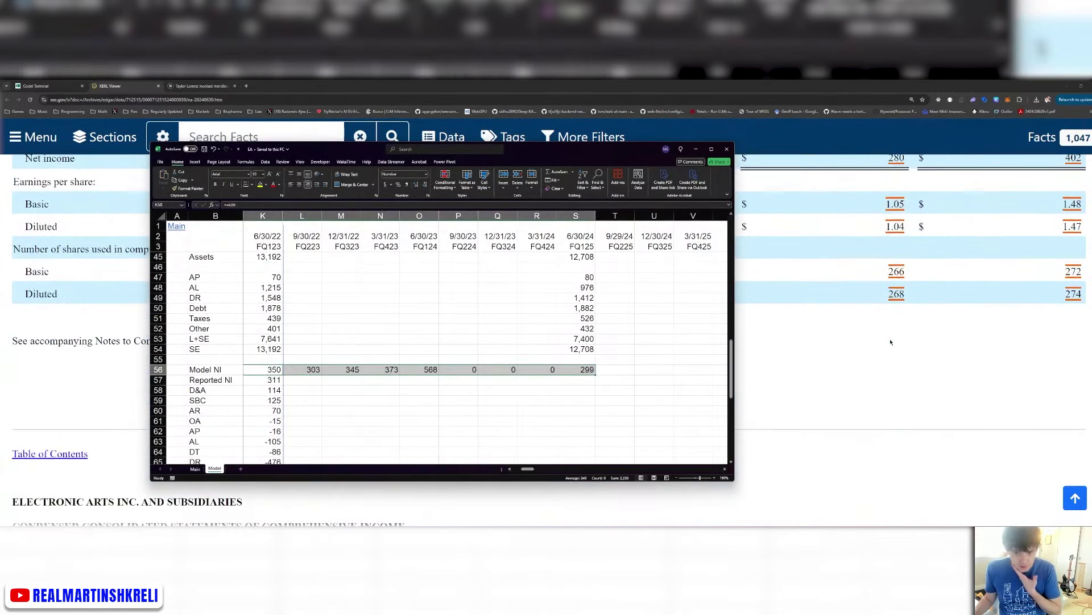
scroll(890, 337, down, 4)
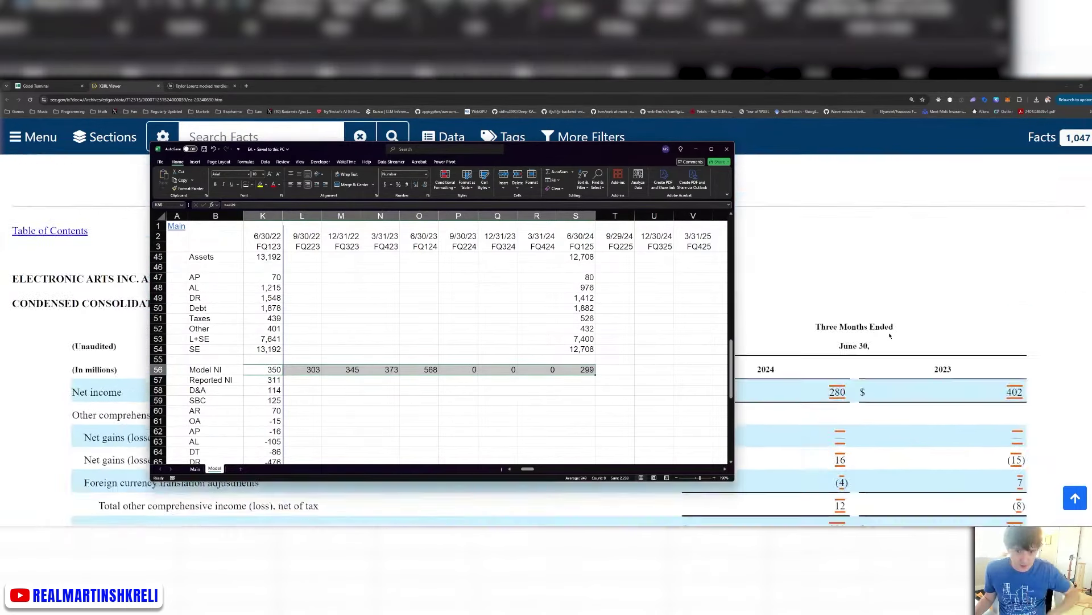
click(576, 379)
scroll(799, 325, down, 10)
scroll(799, 325, down, 1)
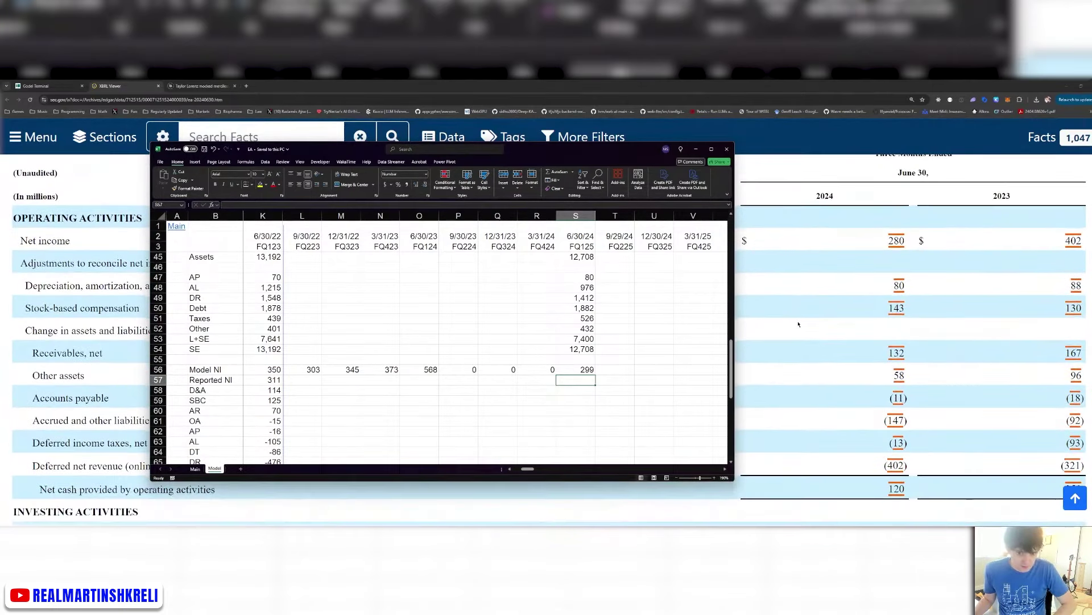
text(280)
key(Return)
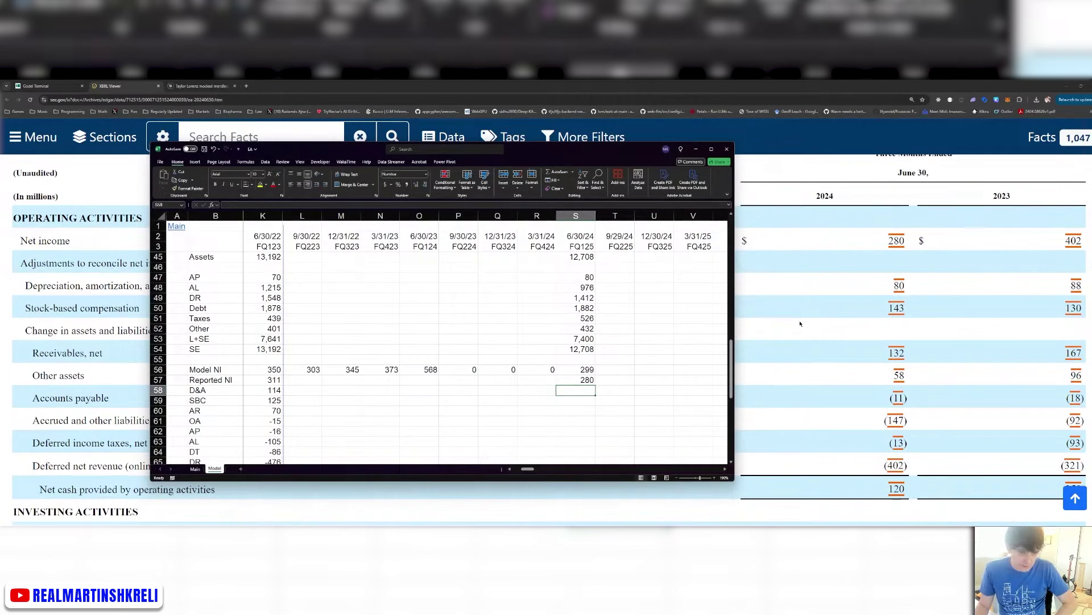
Enter FQ125 D&A of 80 and stock-based compensation (SBC) of 143 from the cash flow statement.
text(80)
key(Return)
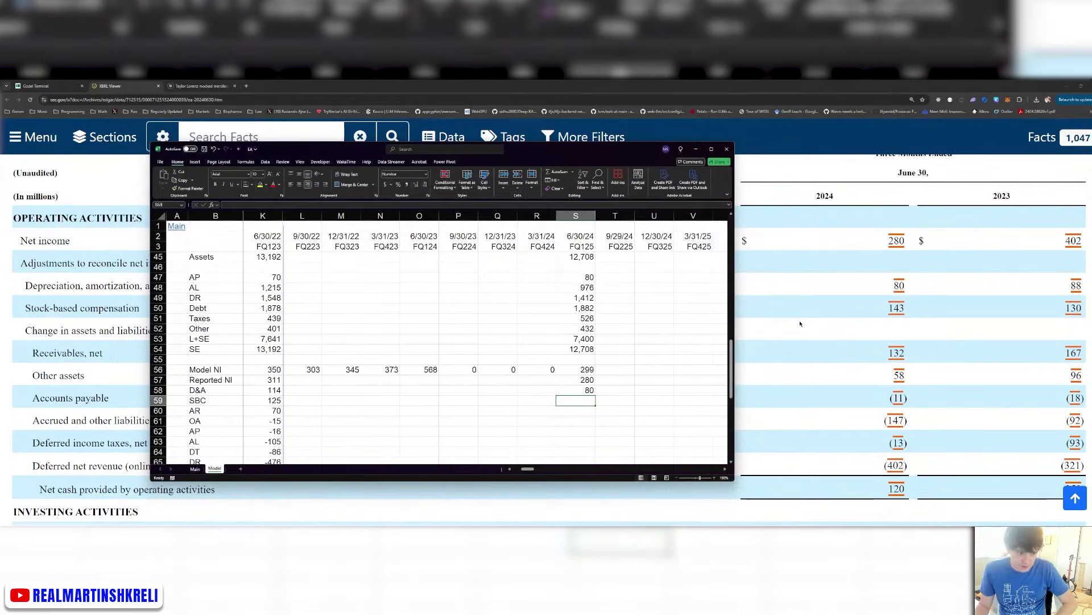
text(1)
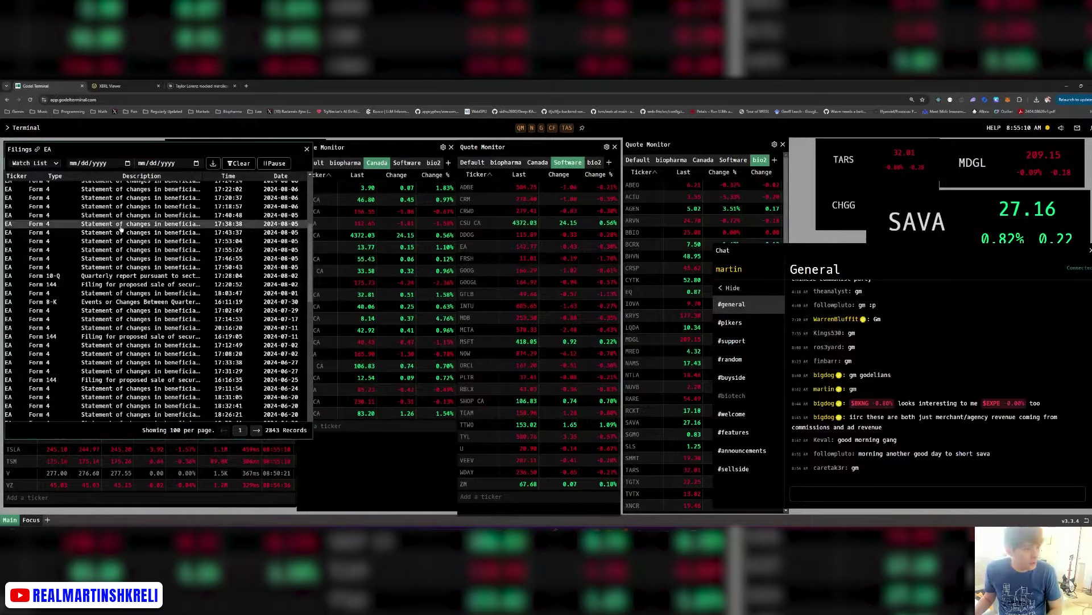
Open the July 30, 2024 press release (Exhibit 99.1) from the 8-K at its Quarterly Financial Highlights.
click(85, 249)
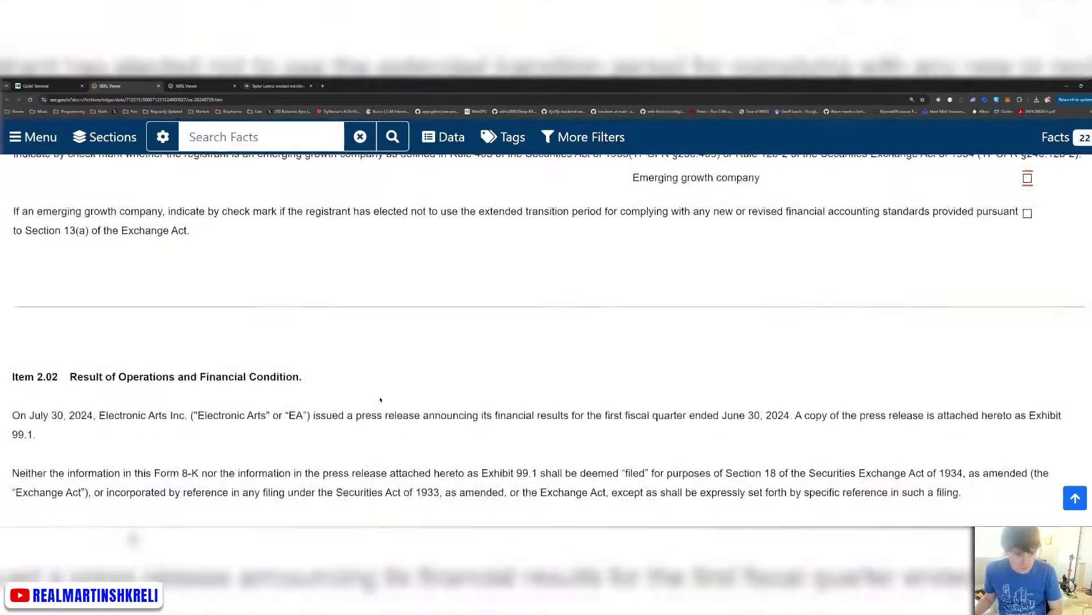
scroll(378, 399, down, 10)
scroll(378, 399, down, 3)
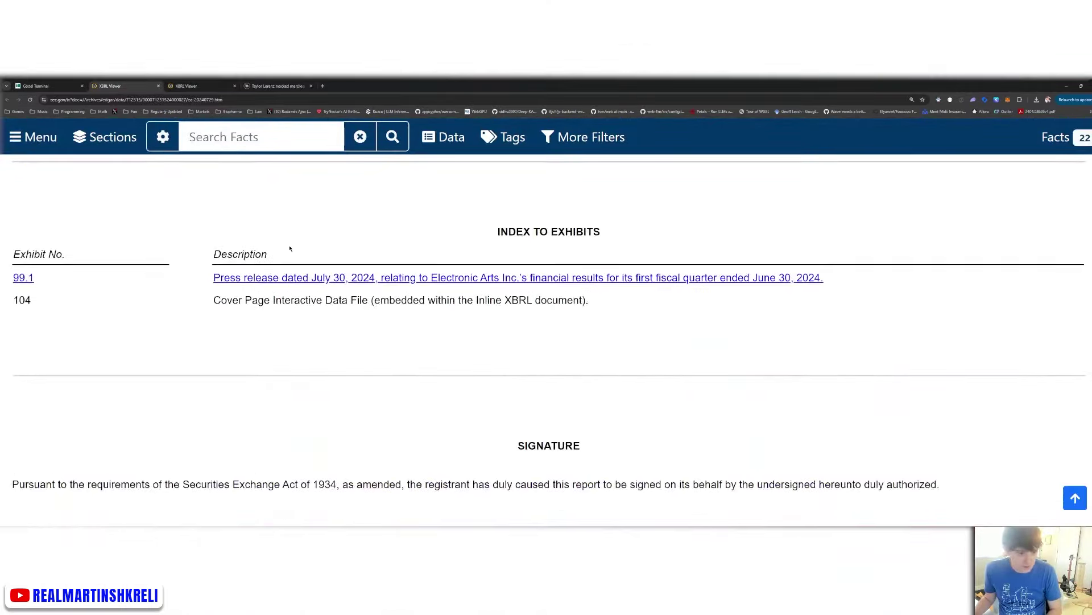
click(289, 278)
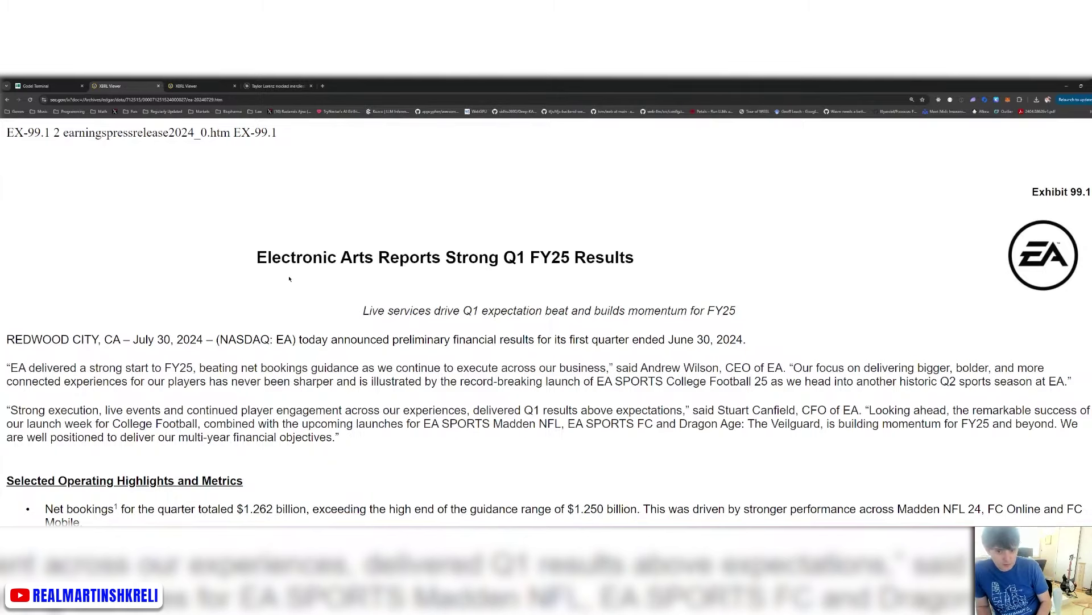
scroll(289, 278, down, 10)
Switch to the Excel model and enter Full Game revenue of 250 for FQ125 and 443 for FQ124.
key(alt+Tab)
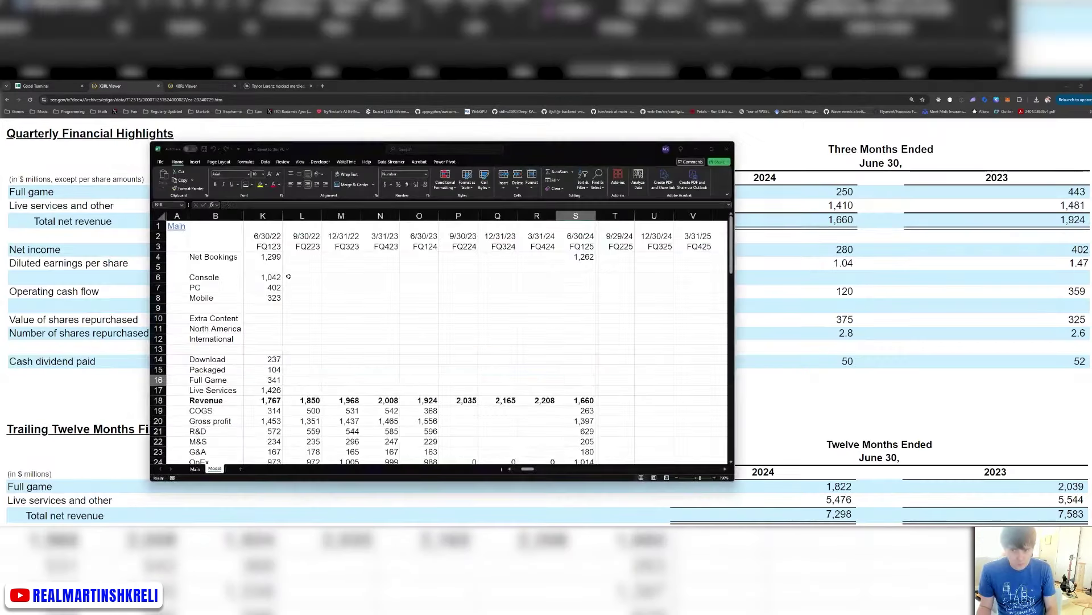
text(250)
key(Left)
key(Left)
key(Left)
key(Left)
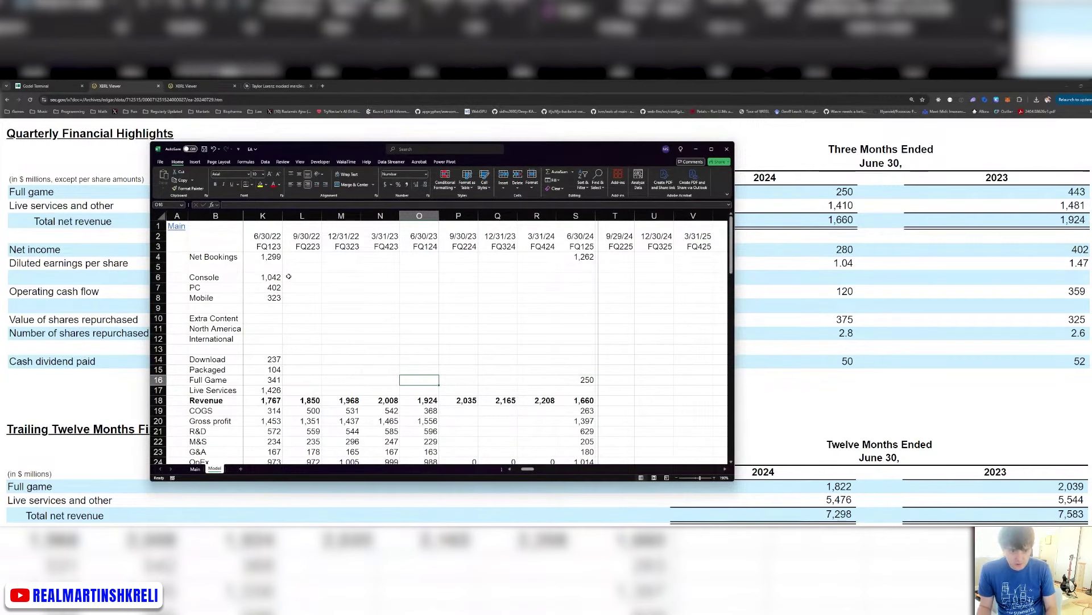
text(443)
key(Down)
Enter Live Services revenue of 1,410 for FQ125 and 1,481 for FQ124, saving the workbook.
key(Right)
key(Right)
key(Right)
key(Right)
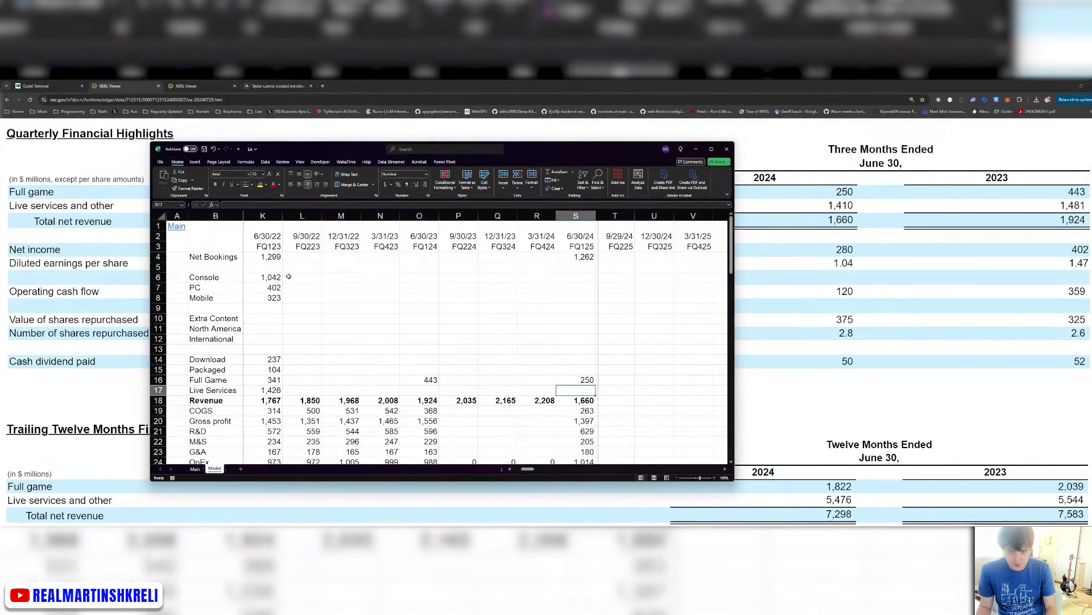
text(1410)
key(Left)
key(Left)
key(Left)
key(Left)
key(ctrl+s)
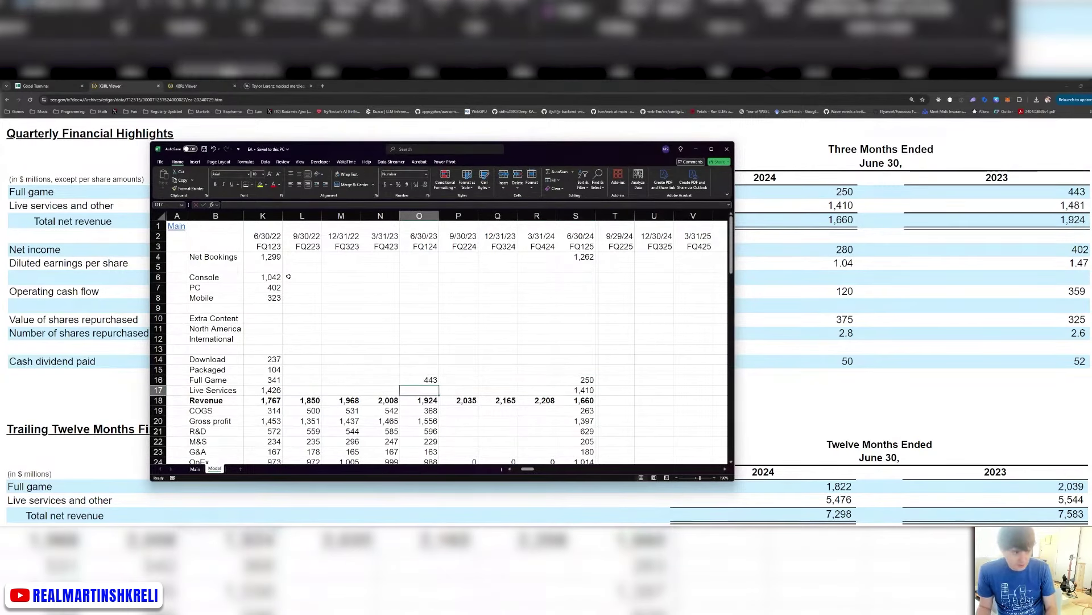
text(1481)
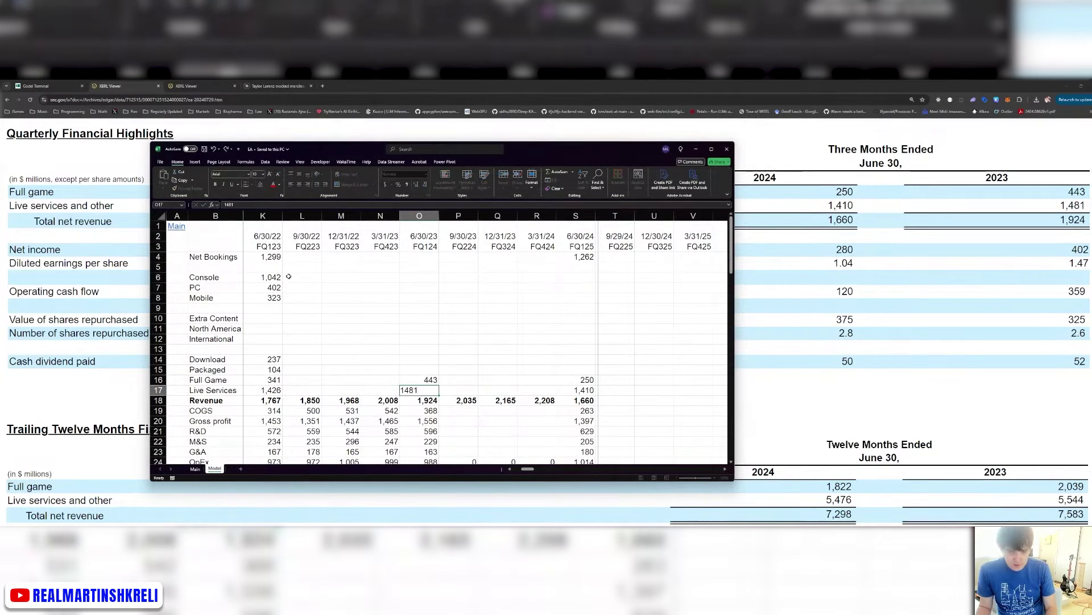
key(Return)
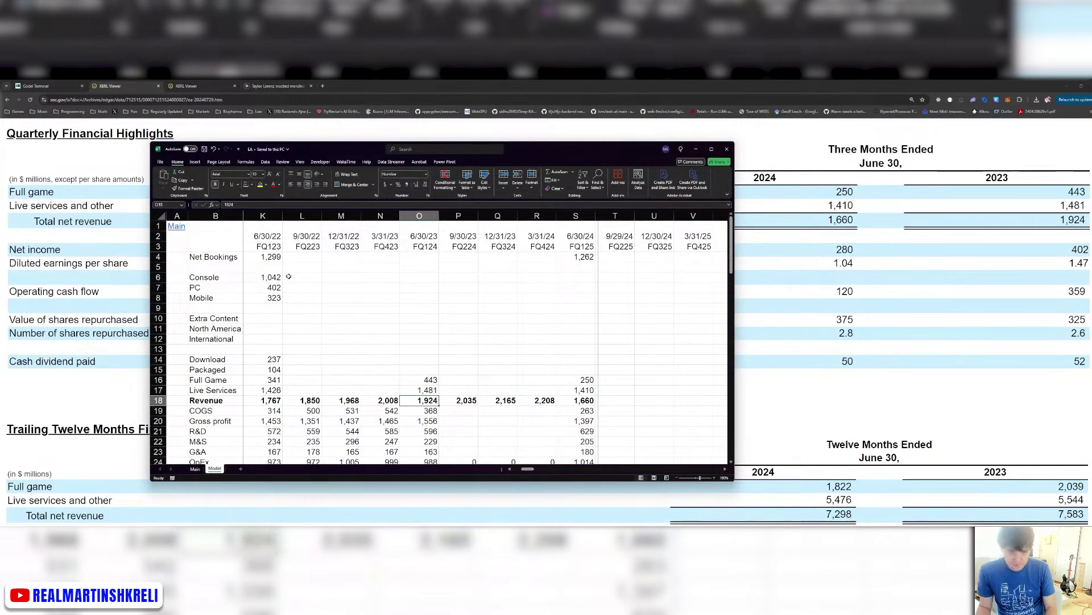
Replace FQ124 and FQ125 Revenue with formulas adding Live Services and Full Game, using =O17+O16 for FQ124.
text(=O17+O16)
key(Return)
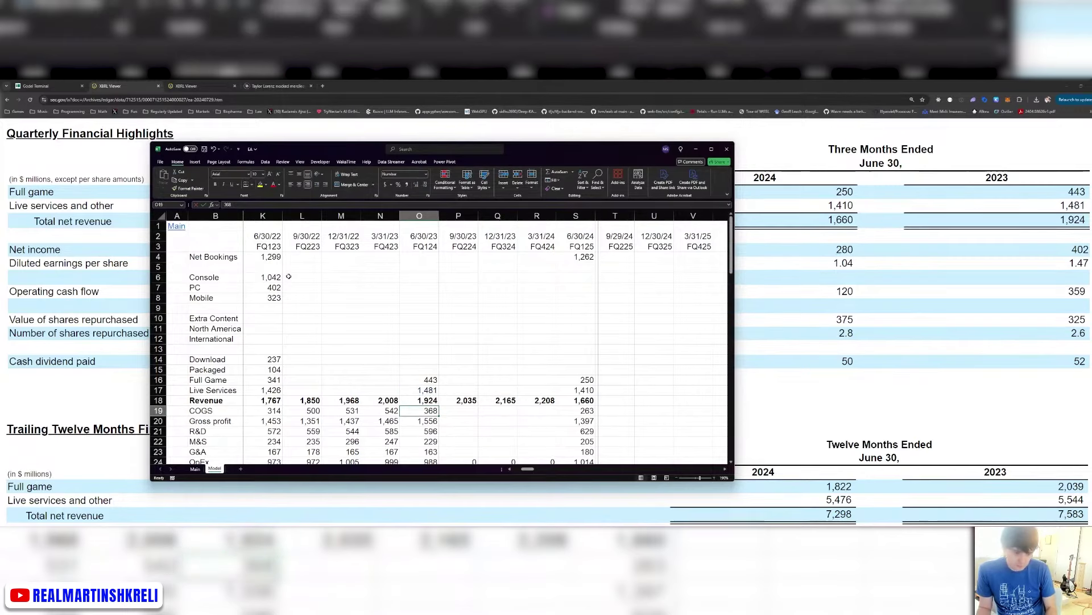
key(Up)
key(ctrl+Right)
text(+)
key(Up)
text(+)
key(Up)
key(Up)
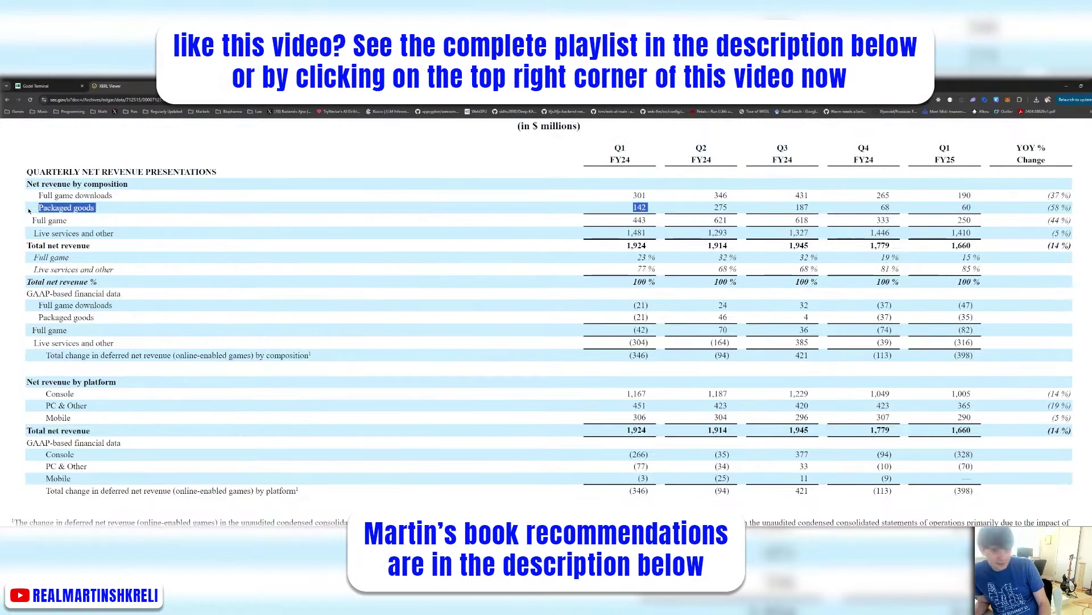
Examine the Q1 FY25 packaged goods and total net revenue figures in the quarterly net revenue table.
mouse_move(977, 210)
mouse_down()
mouse_move(34, 208)
mouse_move(963, 220)
mouse_move(972, 208)
mouse_move(962, 209)
mouse_up()
double_click(962, 210)
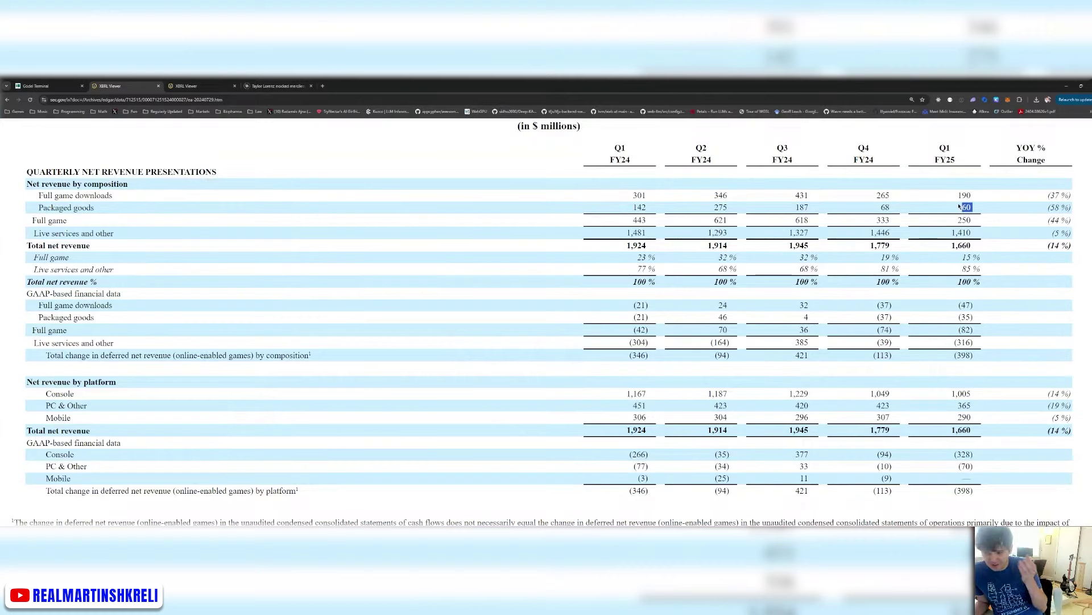
drag(974, 245, 942, 252)
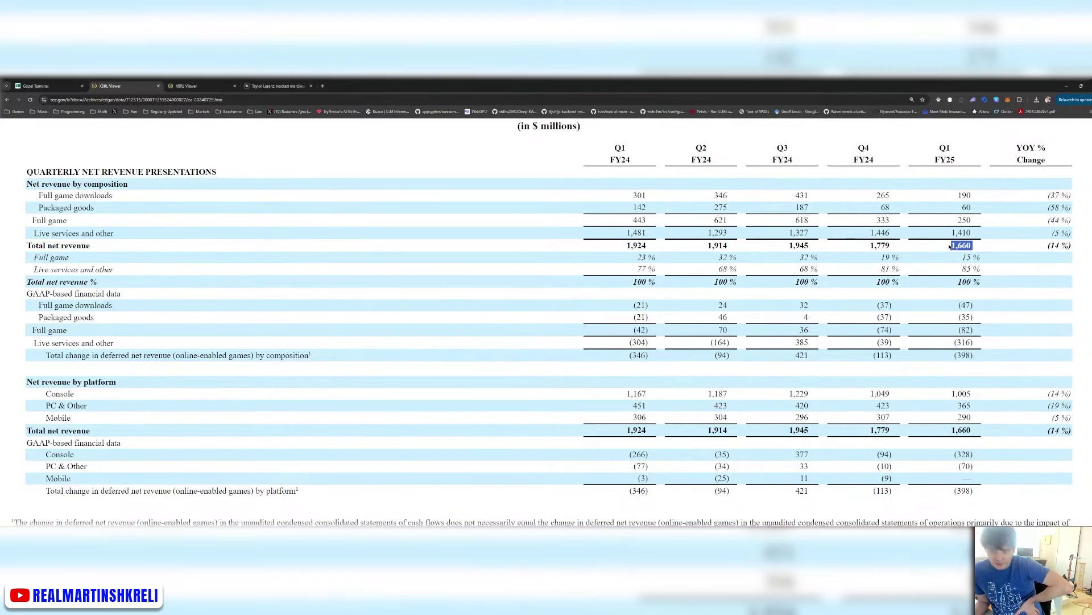
click(950, 247)
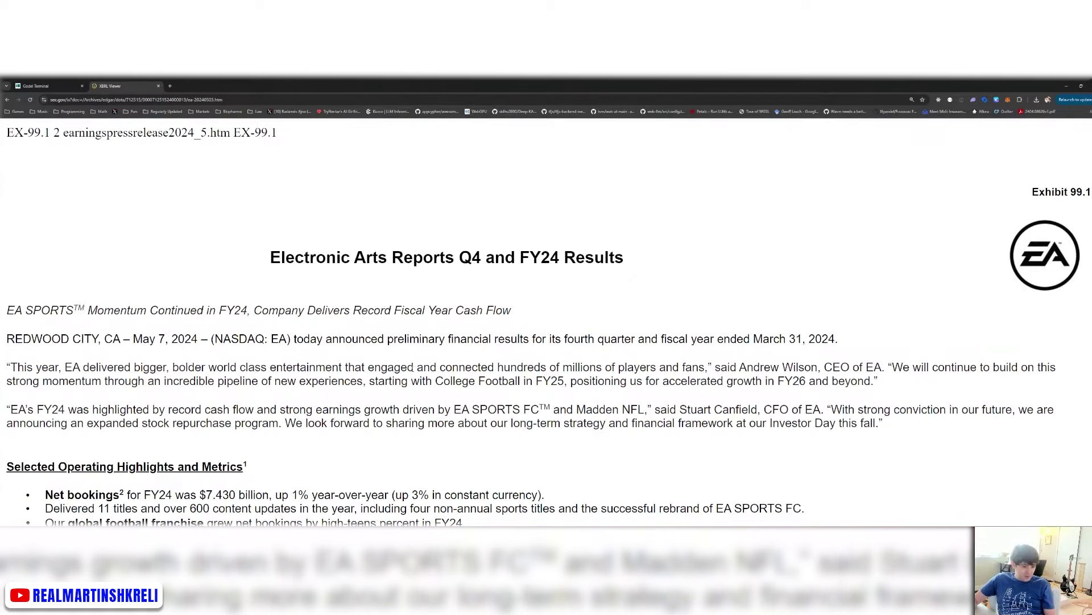
Review the Q4 FY24 press release's quarterly highlights and total net bookings calculation against the Excel model.
scroll(413, 369, down, 15)
key(alt+Tab)
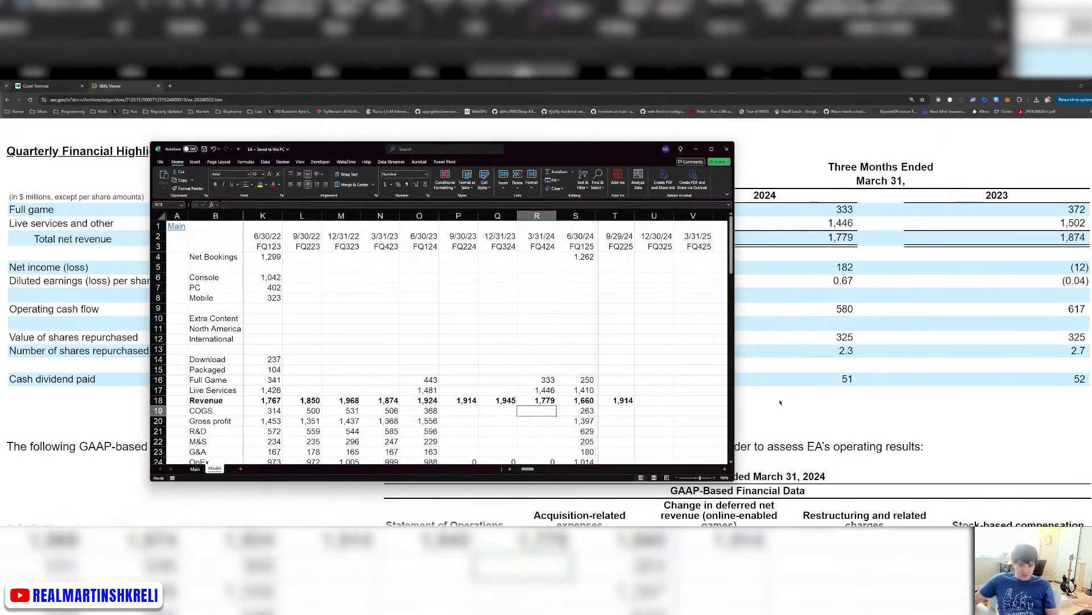
scroll(780, 402, down, 6)
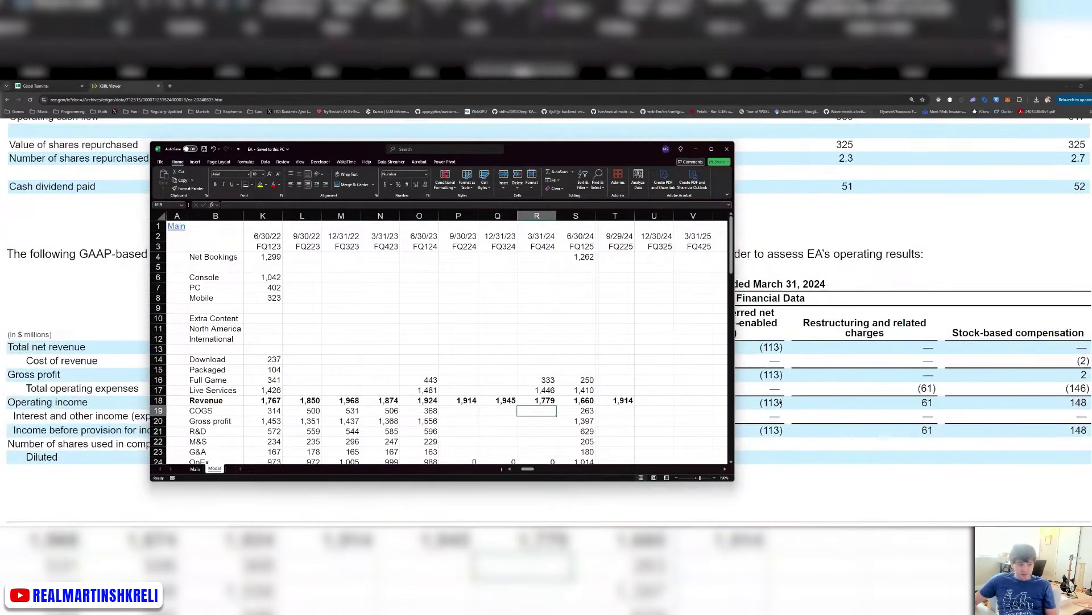
click(806, 402)
scroll(806, 403, down, 5)
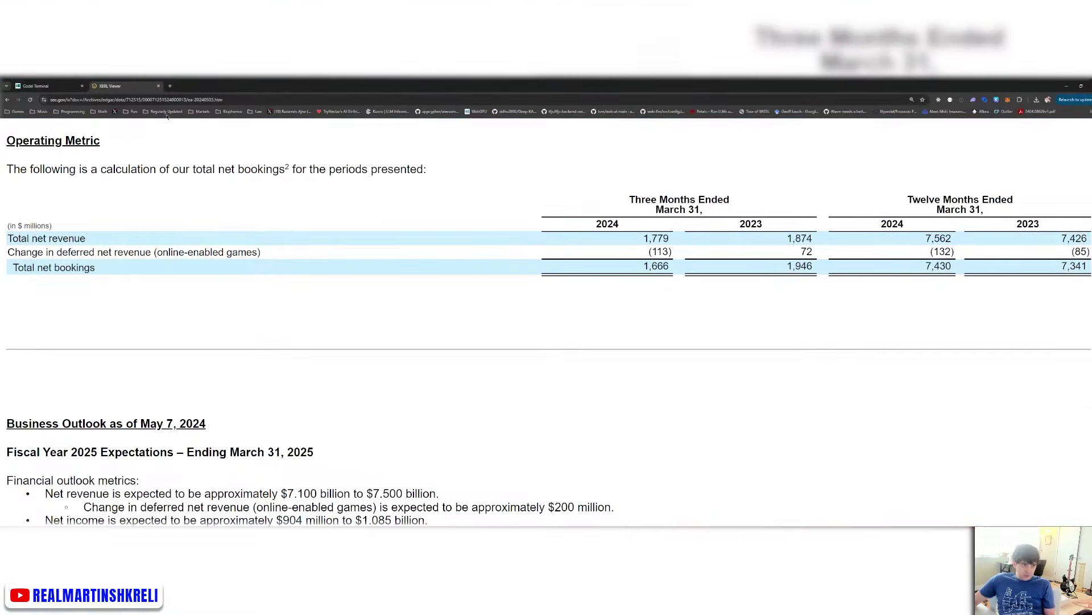
Detach the press release's browser tab into its own window and switch back to the Excel model.
drag(141, 86, 80, 116)
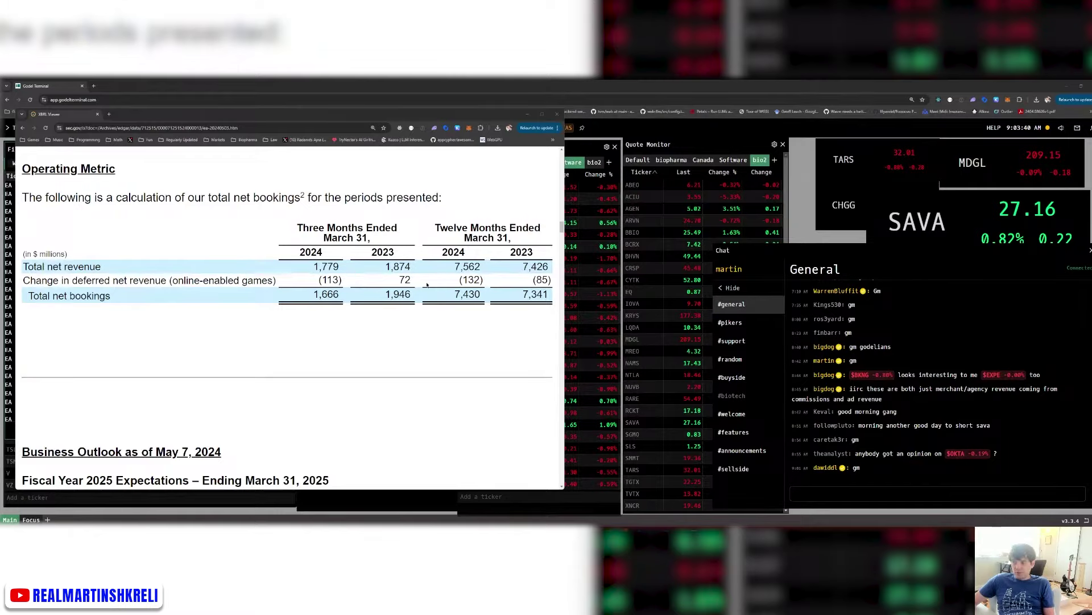
key(alt+Tab)
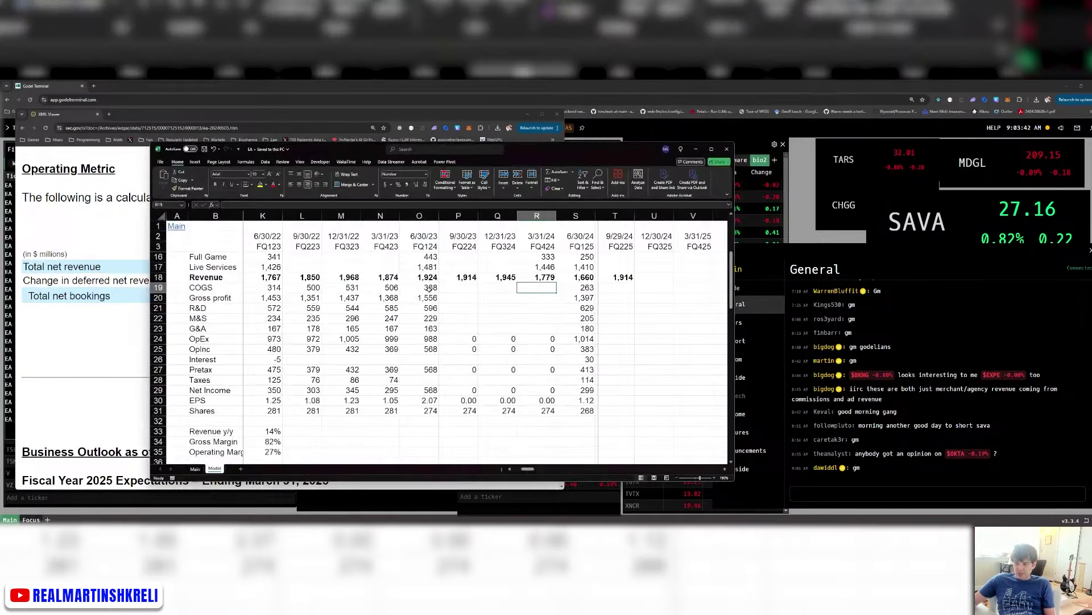
Place the Excel model window beside the press release and set FQ423 Shares to 274.
drag(527, 161, 883, 187)
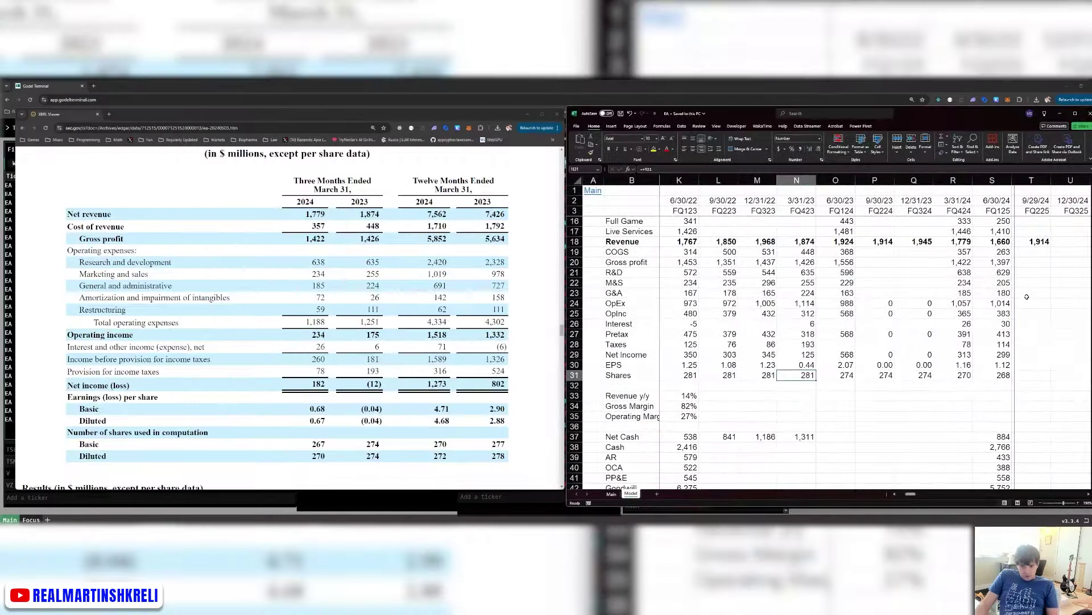
text(27)
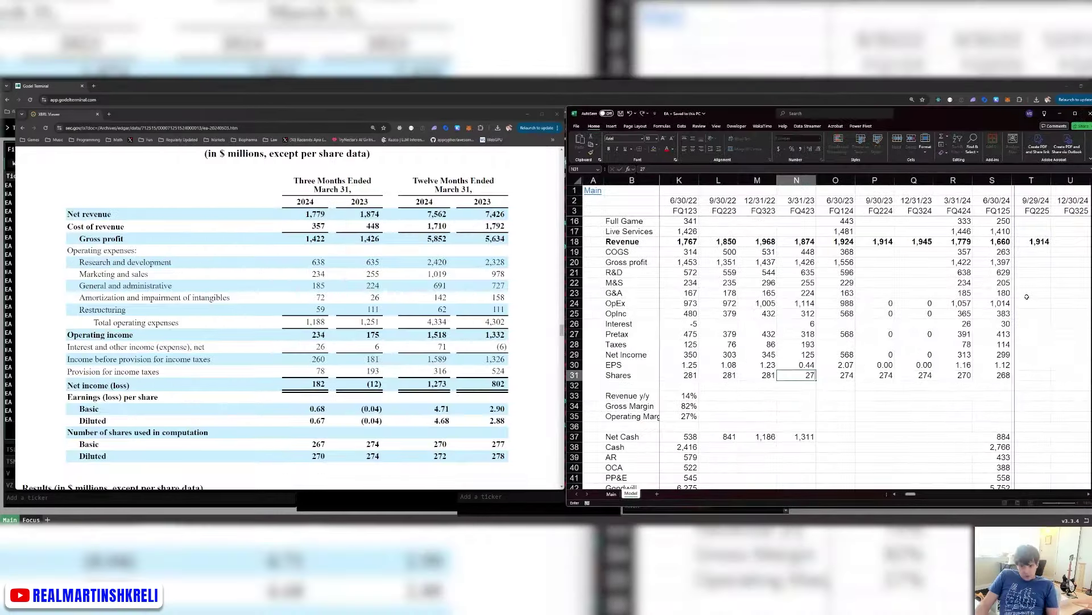
text(4)
key(Right)
key(Right)
key(Right)
key(Right)
key(Right)
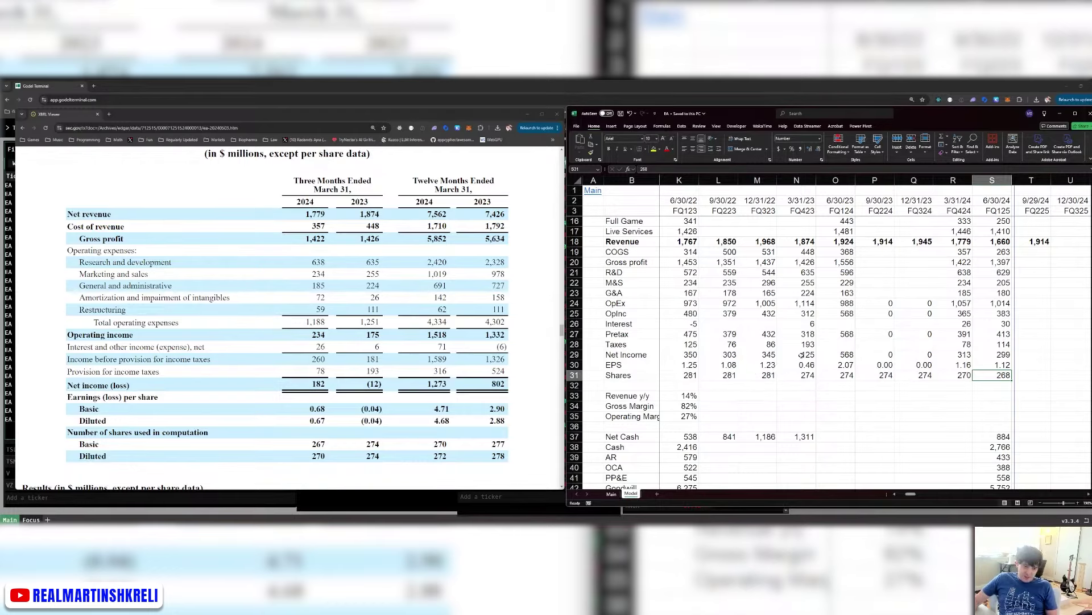
Find the March 31, 2024 balance sheet in the press release and copy the model's FQ125 balance sheet column into FQ424.
click(801, 355)
scroll(488, 322, down, 5)
scroll(487, 324, down, 4)
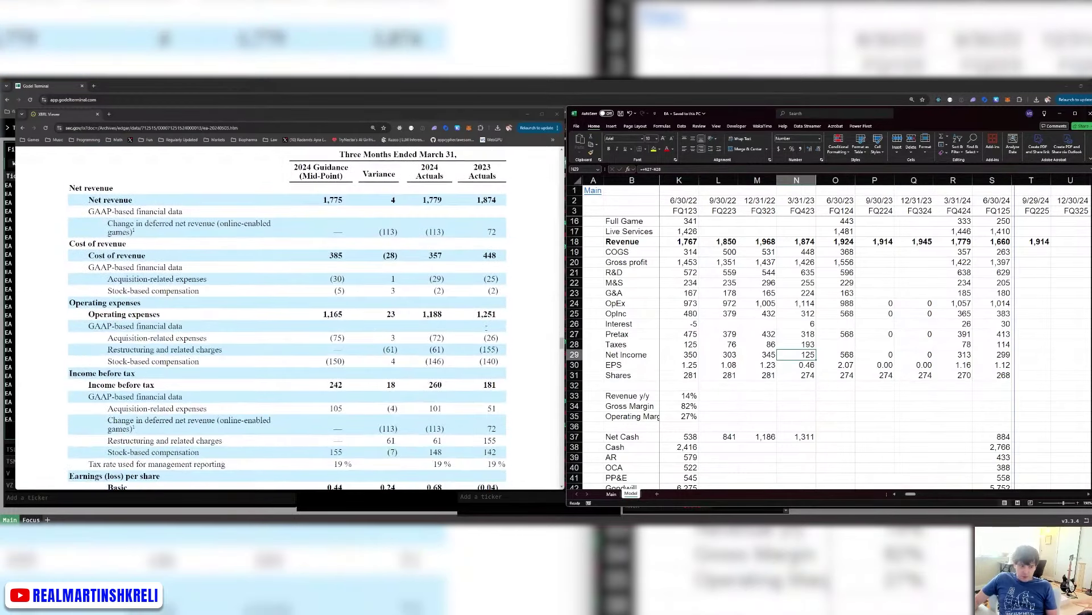
scroll(488, 330, down, 10)
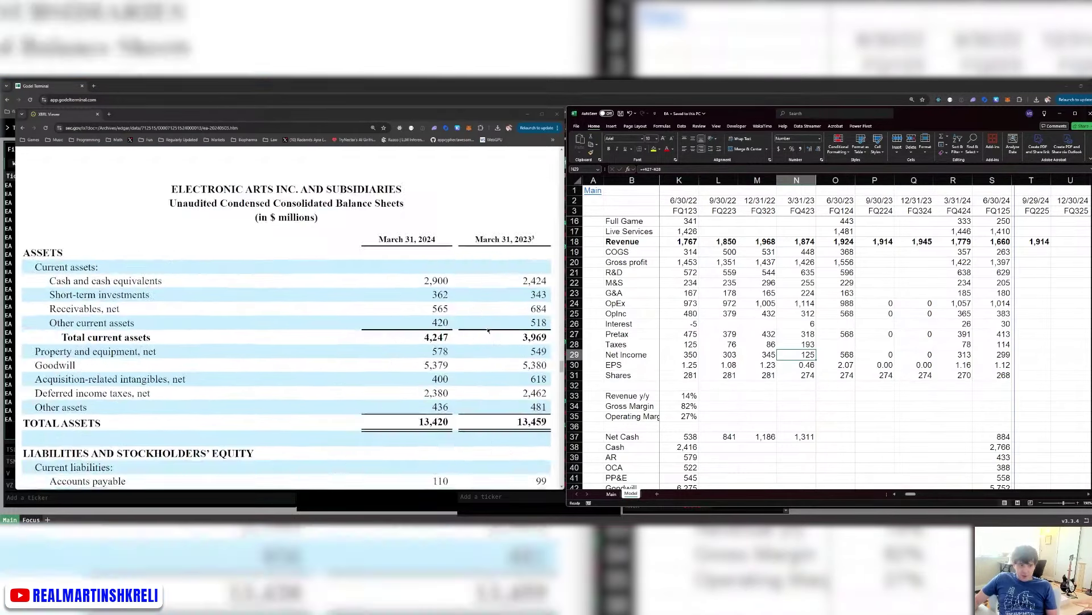
scroll(488, 330, down, 1)
scroll(967, 364, down, 5)
drag(992, 293, 992, 457)
key(ctrl+c)
key(Left)
key(ctrl+v)
Enter FQ424 Cash =2900+362, AR 565, OCA 420, PP&E 578, Goodwill 5779, DT 2380, Other 436, AP 110, AL 1166 and DR 1814.
text(=2900+362)
key(Return)
text(565)
key(Return)
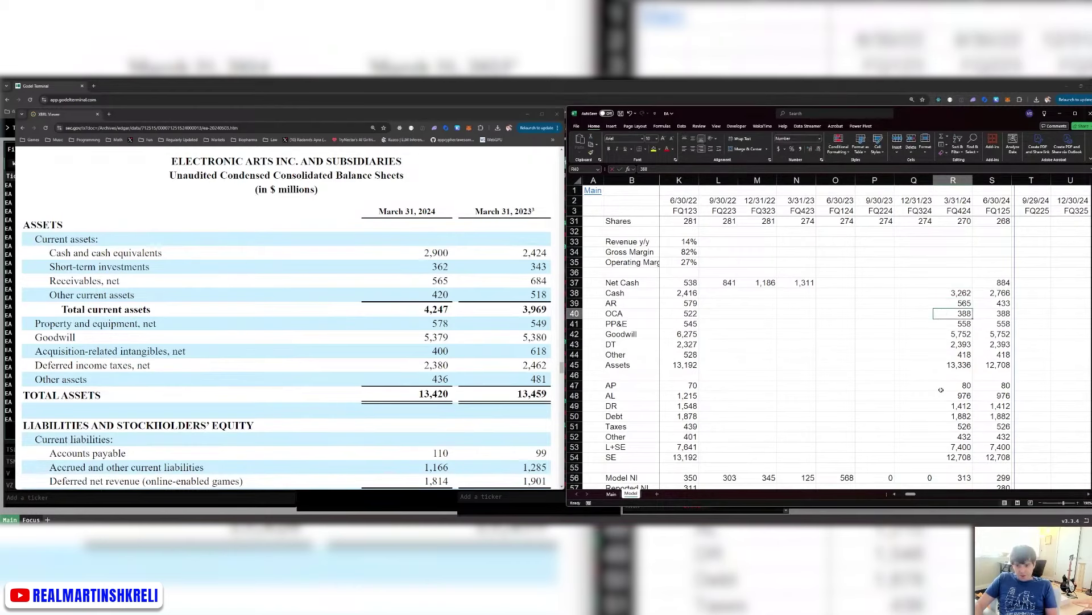
text(420)
key(Return)
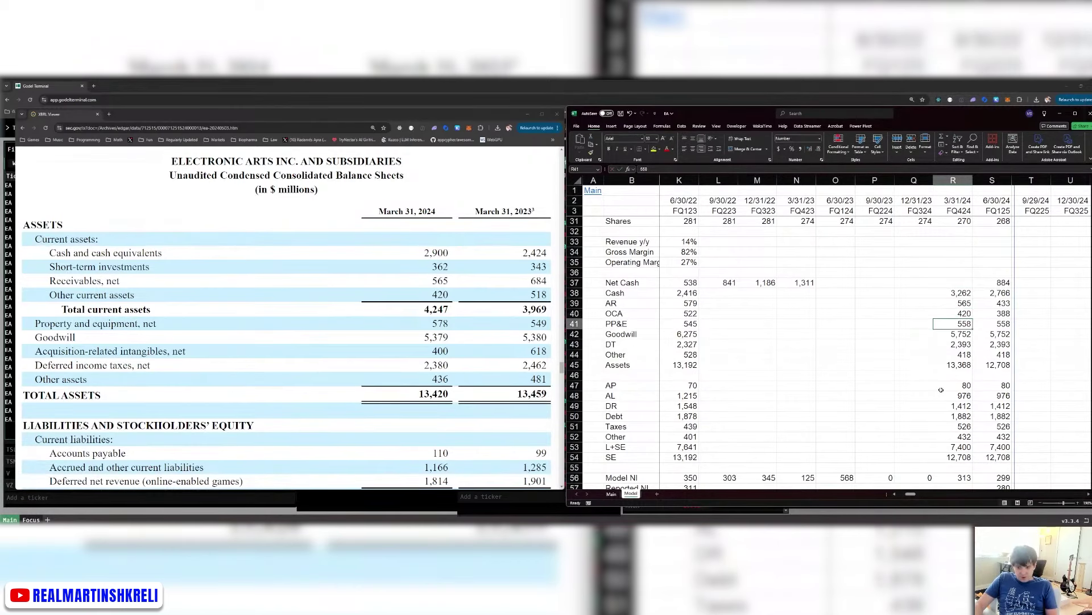
key(ctrl+s)
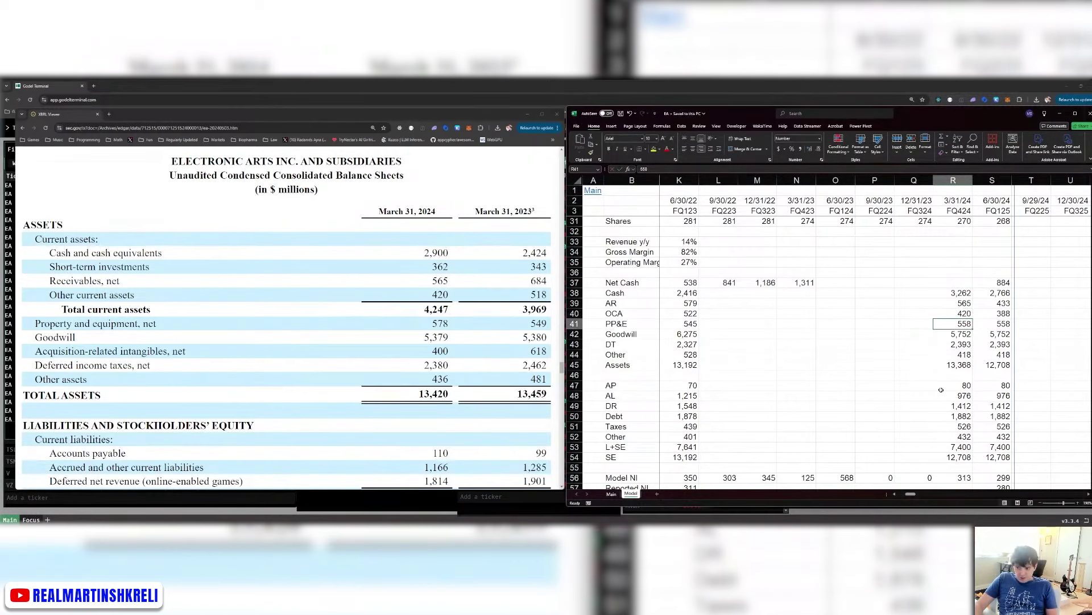
text(578)
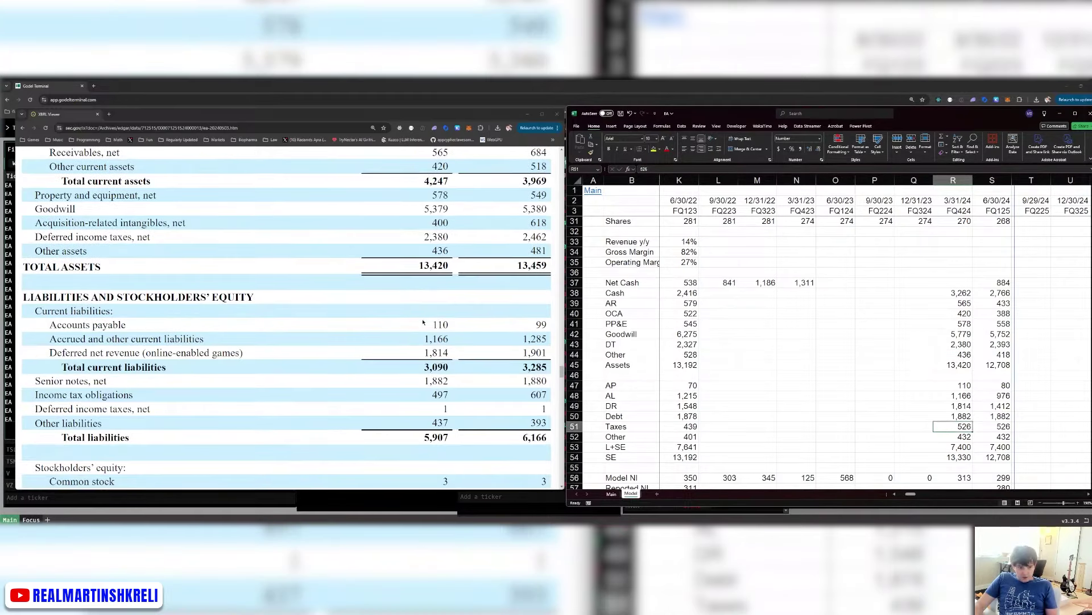
Set FQ424 Taxes to 498, Other liabilities to 437 and L+SE to 7513, and save the workbook.
text(498)
key(Return)
text(437)
key(Return)
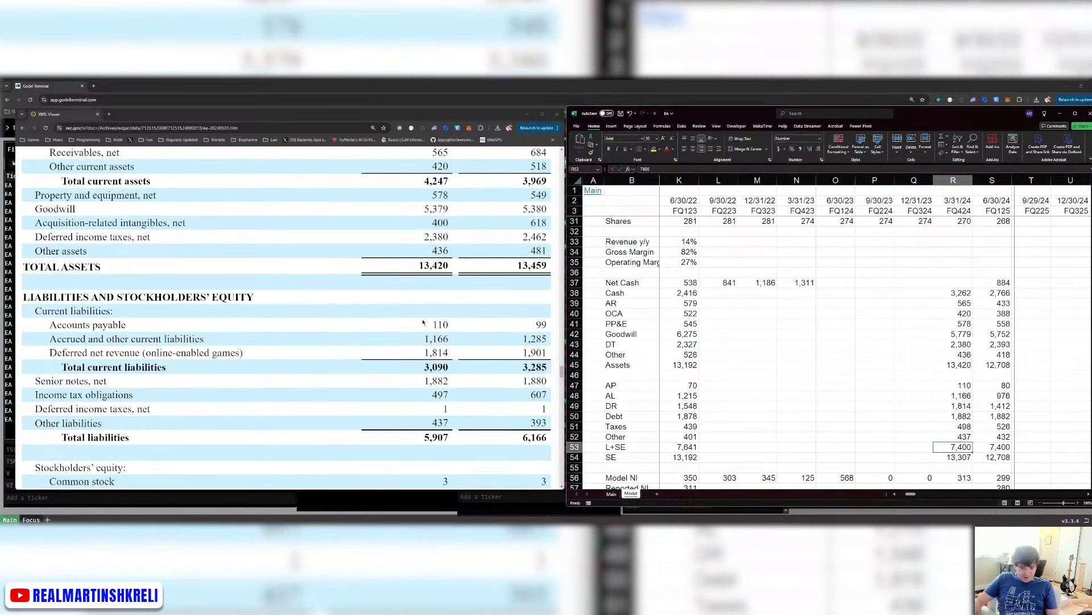
scroll(423, 322, down, 3)
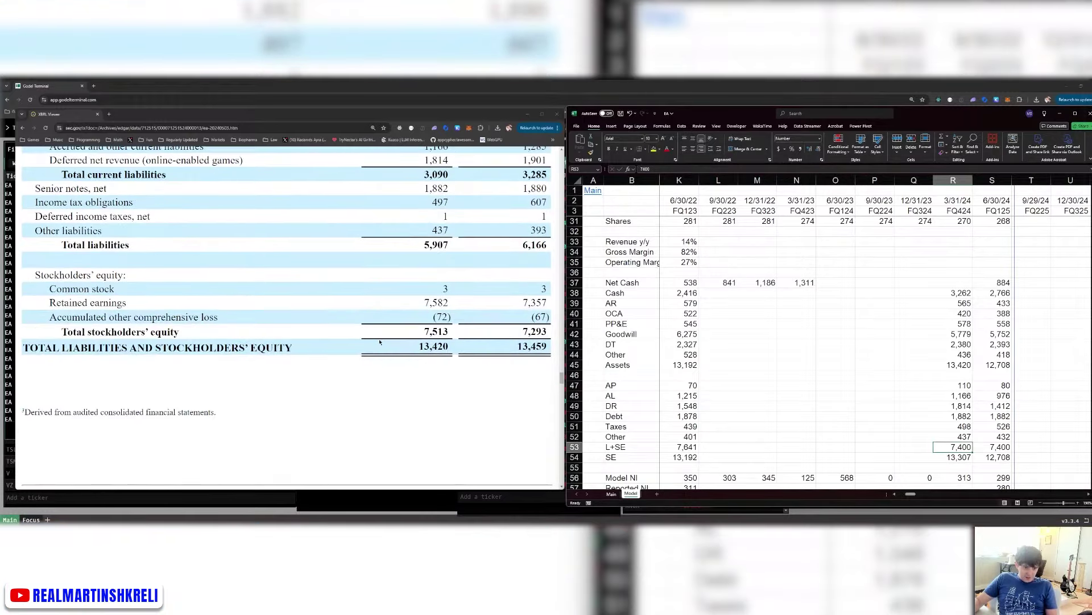
text(7513)
key(Return)
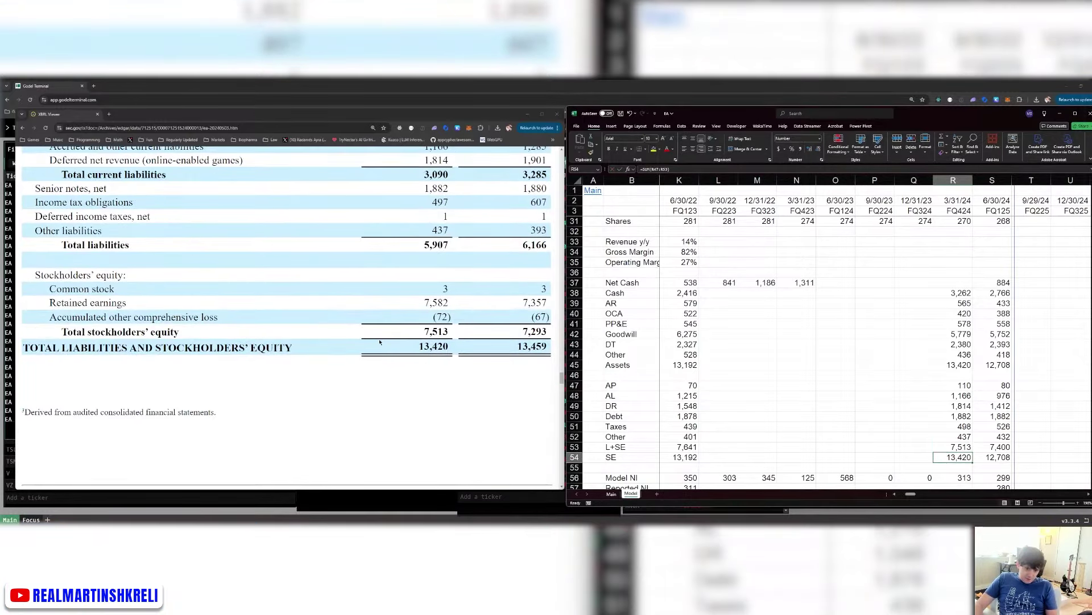
key(ctrl+s)
Enter the FQ424 cash flow figures from the press release: Reported NI 182, D&A 149, SBC 148 and AR 303.
key(Down)
key(Down)
key(Down)
key(Down)
key(Down)
key(Down)
key(Down)
key(Down)
key(Down)
key(Down)
key(Down)
key(Down)
key(Down)
key(Down)
key(Down)
key(Down)
key(Down)
key(Down)
key(Down)
key(Down)
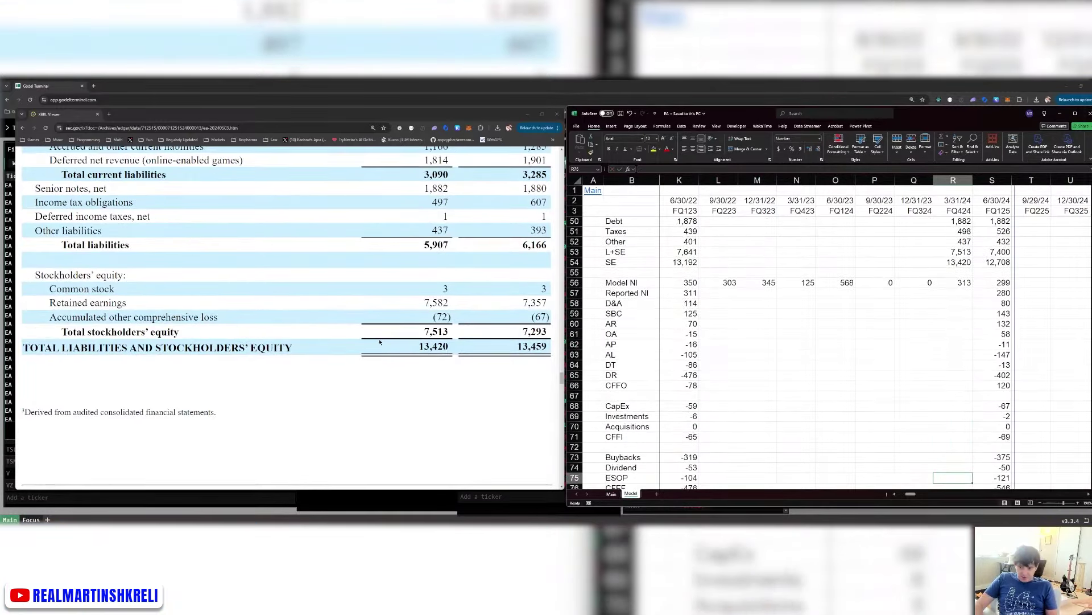
key(Up)
key(Up)
key(Up)
key(Up)
key(Up)
key(Up)
key(Up)
key(Up)
key(Up)
key(Up)
key(Up)
key(Up)
key(Up)
key(Up)
key(Up)
key(Up)
key(Up)
key(Up)
key(Up)
scroll(341, 336, down, 10)
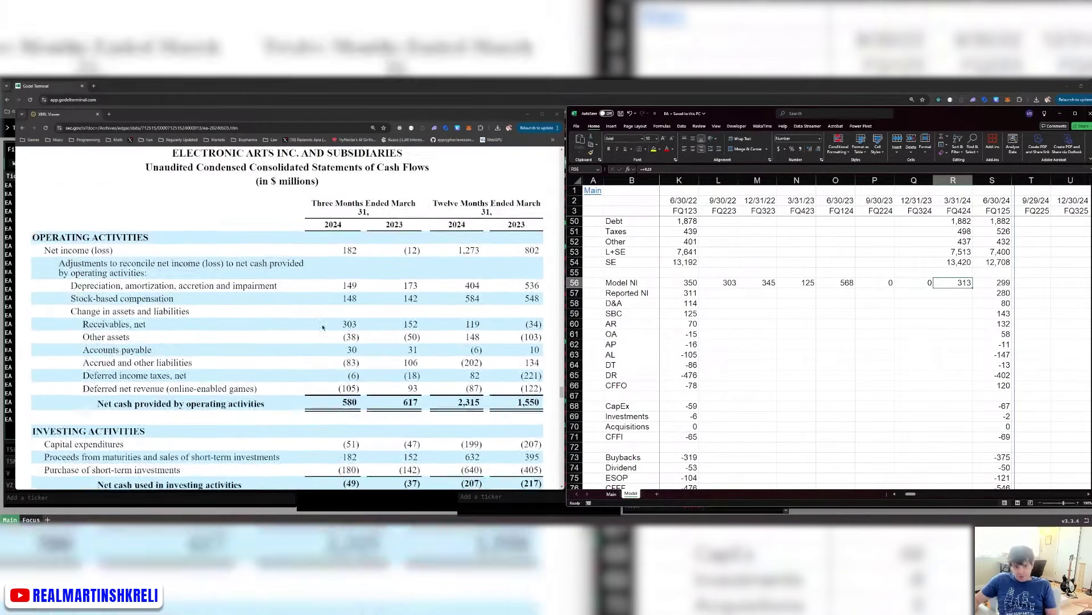
scroll(323, 327, up, 1)
key(Down)
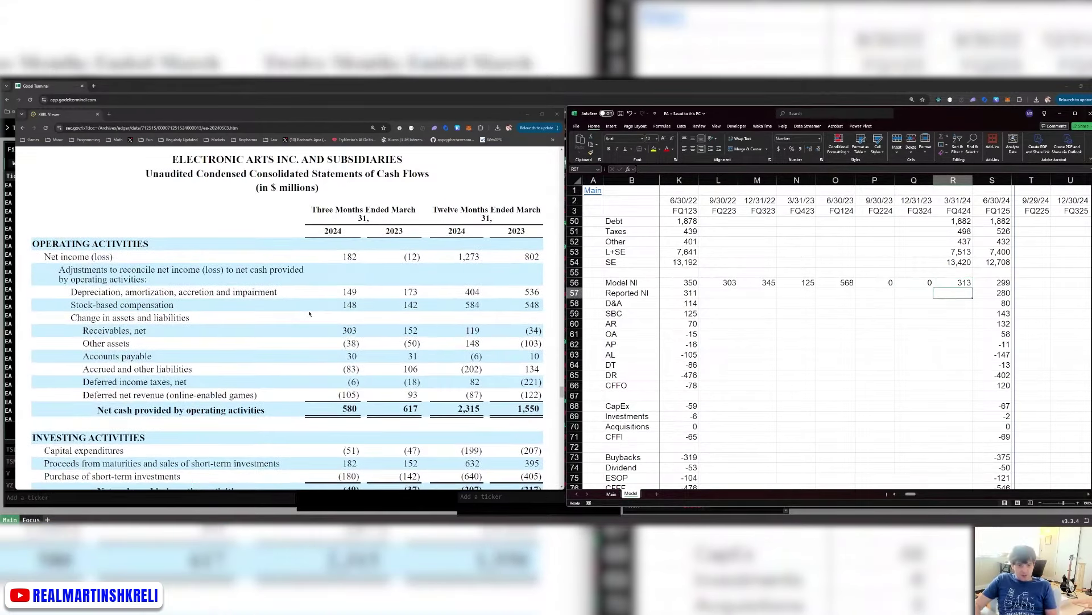
text(182 149 148)
key(Return)
text(303)
key(Return)
Enter the FQ424 working capital cash flows: OA -38, AP 30, AL -83, DT -6 and DR -105.
text(-)
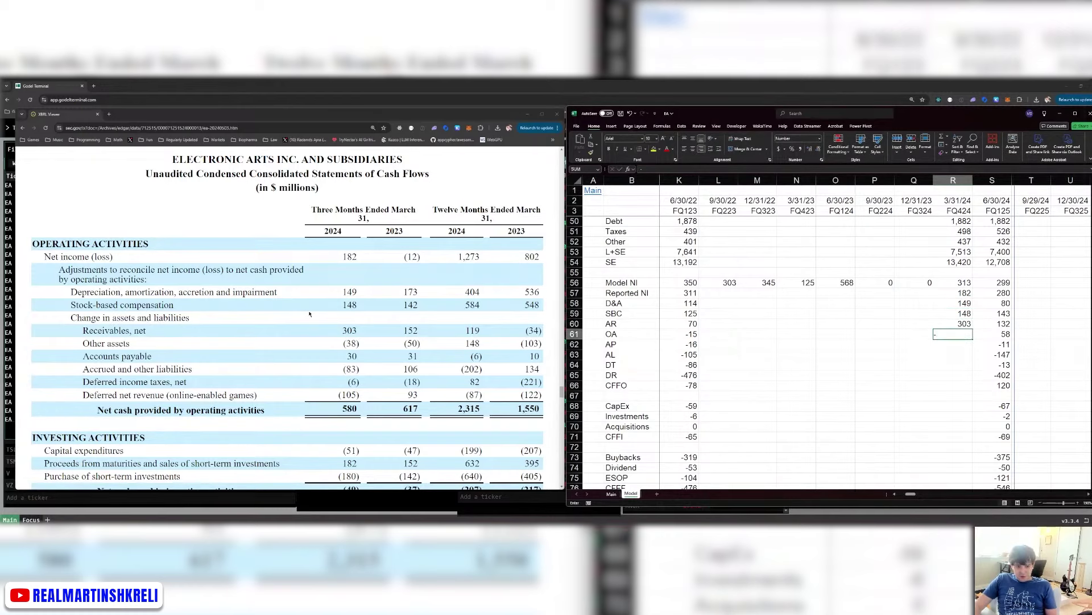
text(38)
key(Return)
text(30)
key(Return)
text(-83)
key(Return)
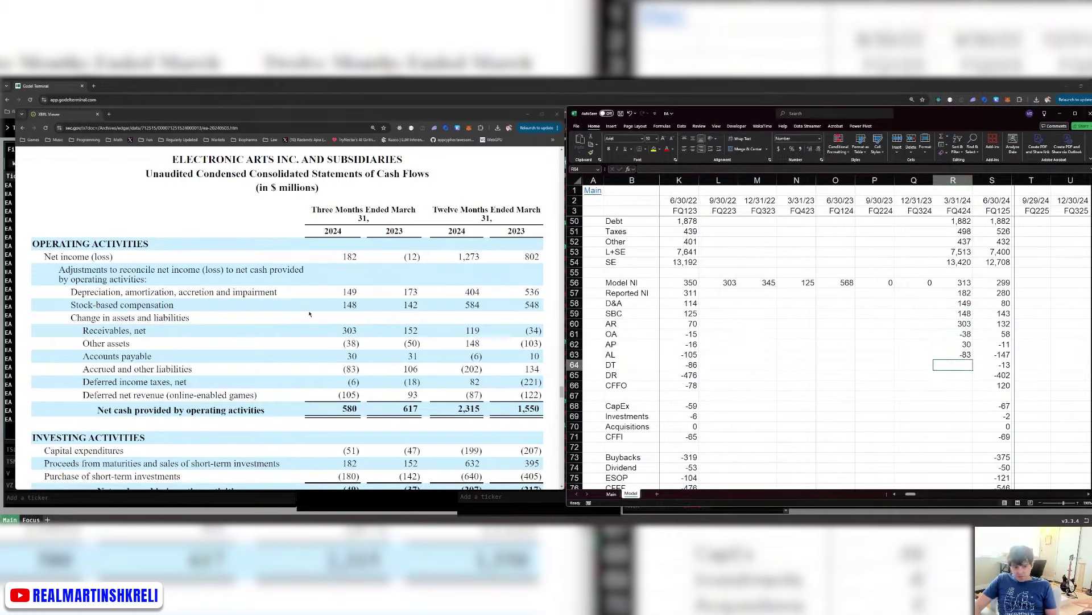
text(-6)
key(Return)
text(-105)
key(Return)
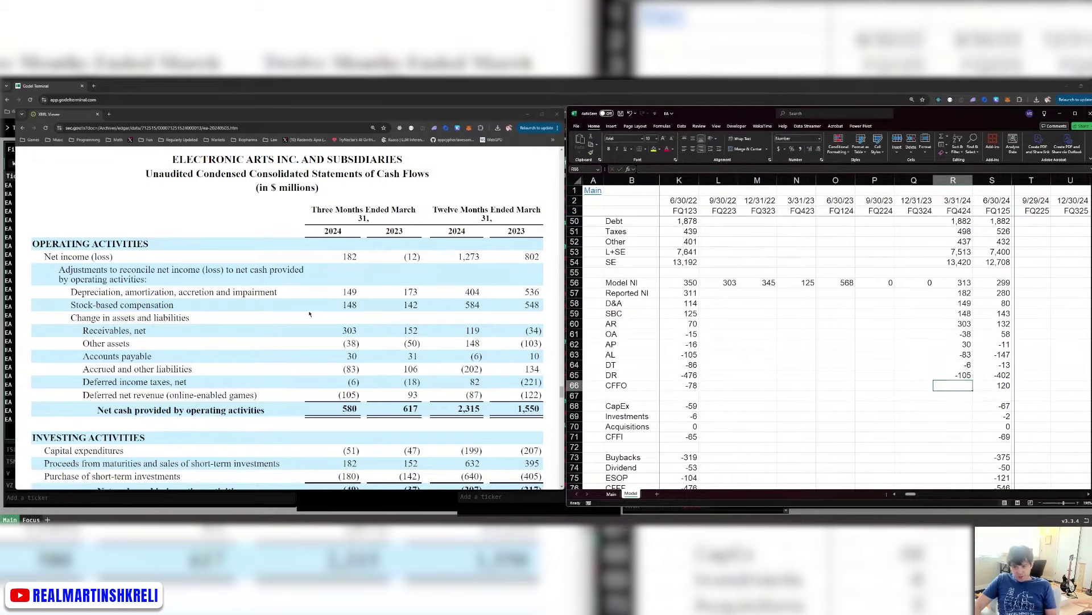
Copy the CFFO formula from FQ125 into FQ424 and save the workbook.
key(Right)
key(ctrl+c)
key(Left)
key(ctrl+v)
key(Return)
key(ctrl+s)
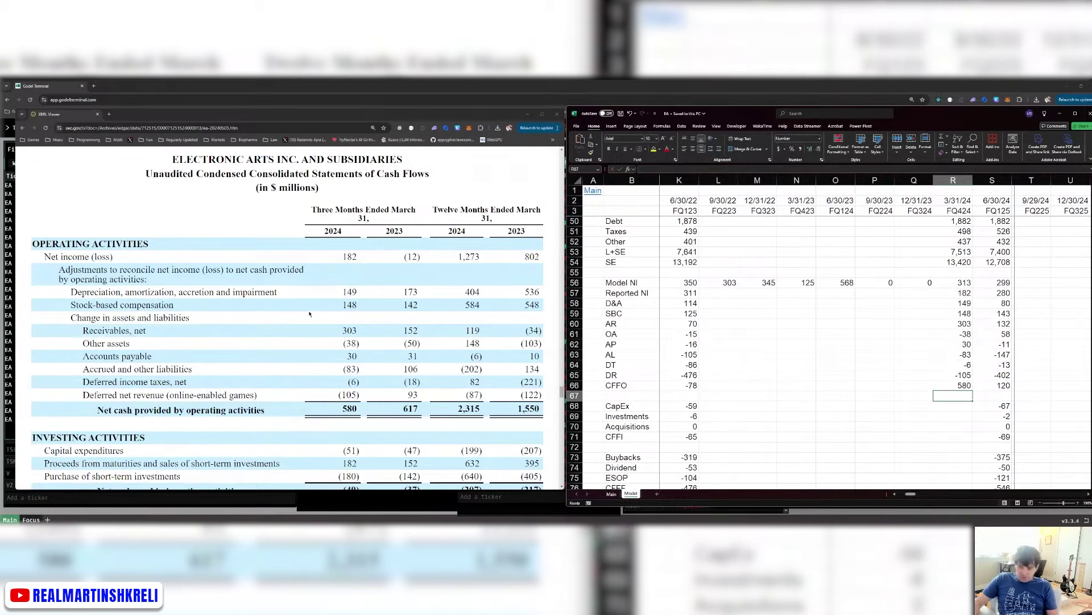
Enter FQ424 CapEx as -51, Investments as +182-180 and Acquisitions as 0.
scroll(981, 284, down, 4)
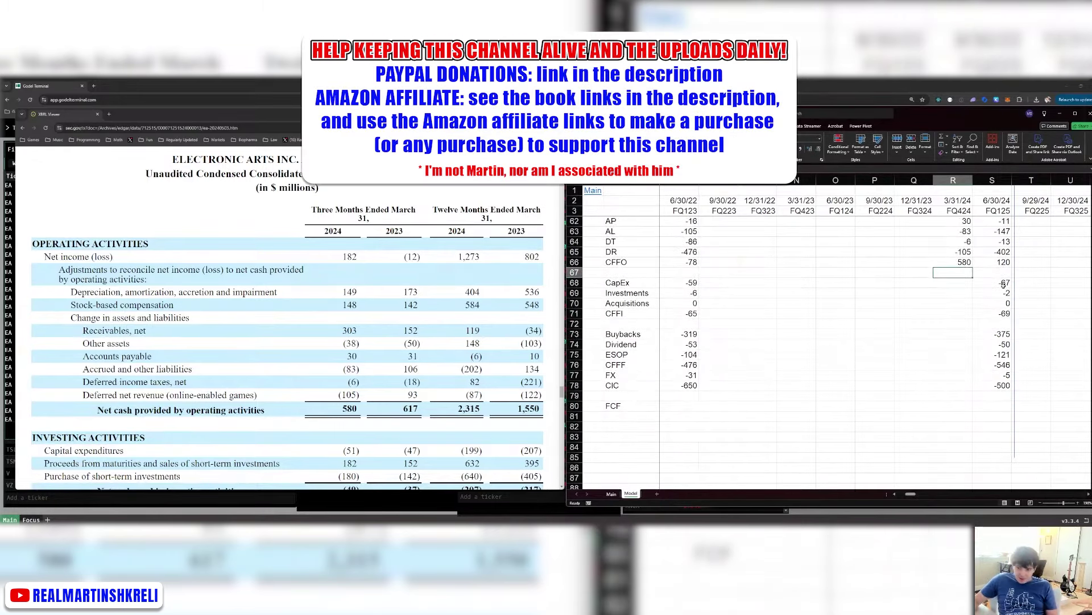
key(Down)
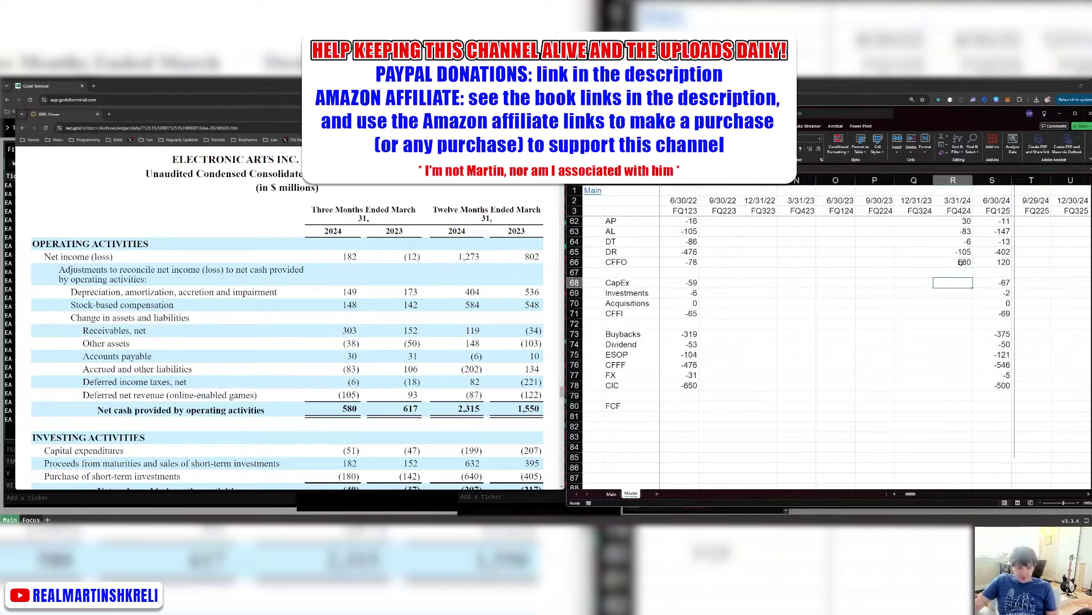
text(-51)
key(Return)
text(18)
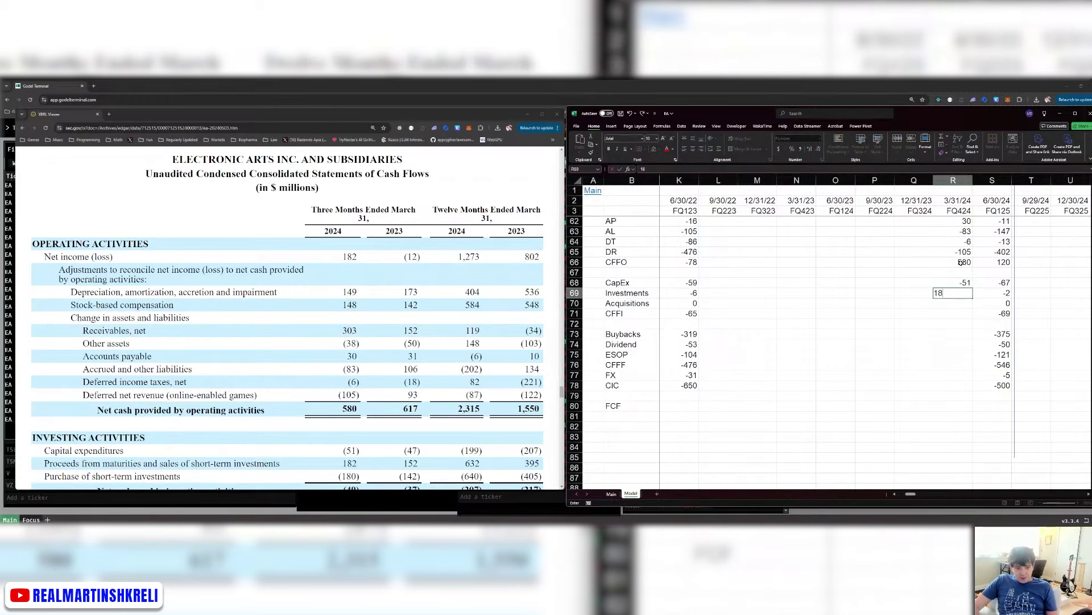
key(BackSpace)
key(BackSpace)
text(+1)
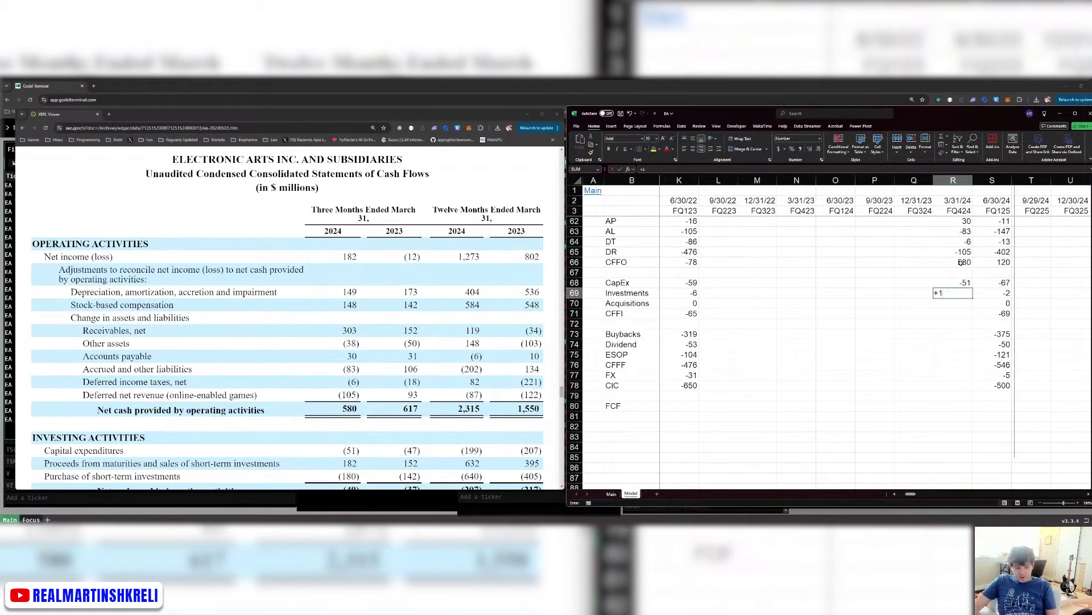
text(82-180)
key(Return)
text(0)
key(Return)
Copy the CFFI formula from FQ125 into FQ424 and save the workbook.
key(Right)
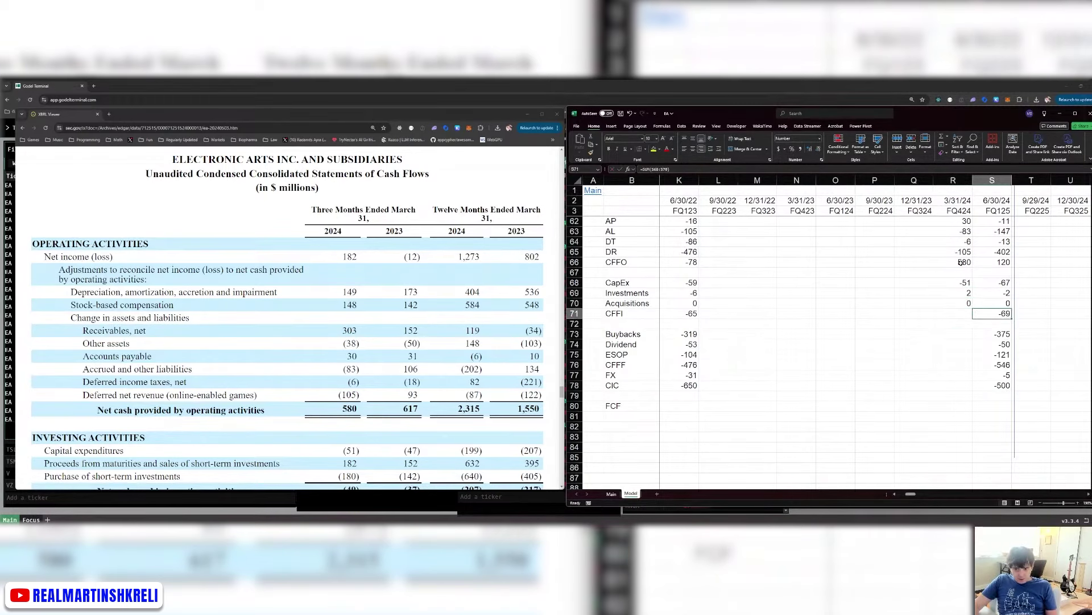
key(ctrl+c)
key(Left)
key(ctrl+v)
key(Down)
key(Escape)
key(ctrl+s)
Enter the FQ424 financing cash flows from the press release: Dividend -51, Buybacks =-325+34 and ESOP -18.
scroll(352, 330, down, 4)
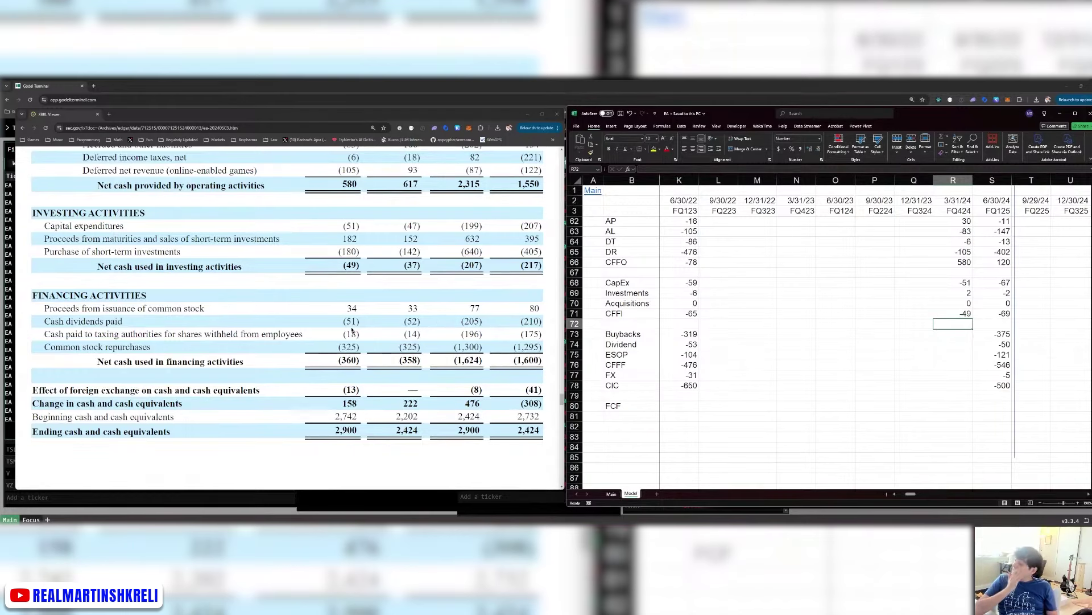
key(Down)
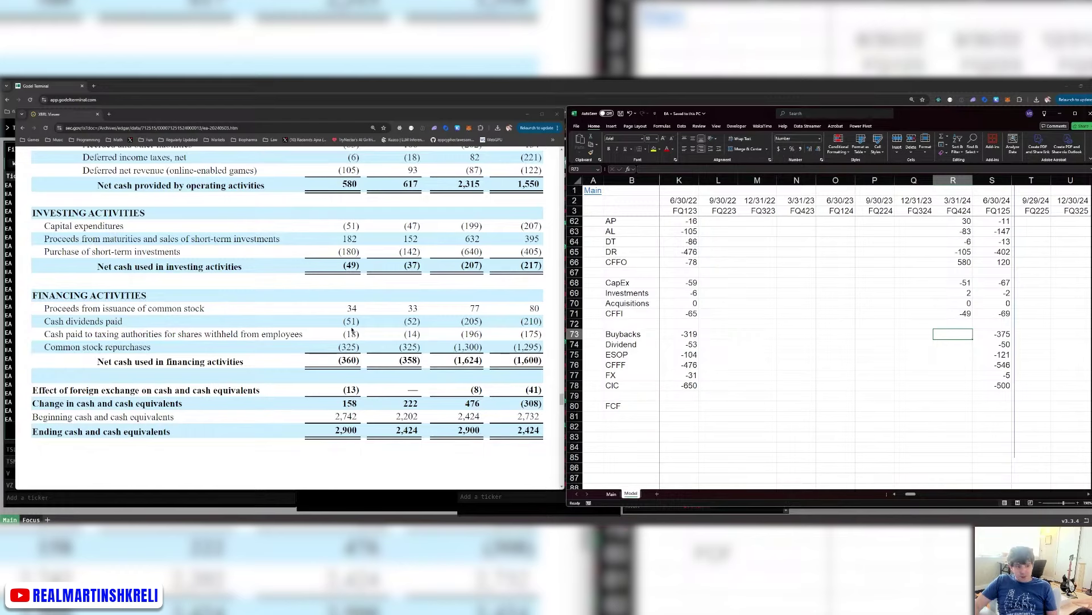
key(Down)
text(-51)
key(Return)
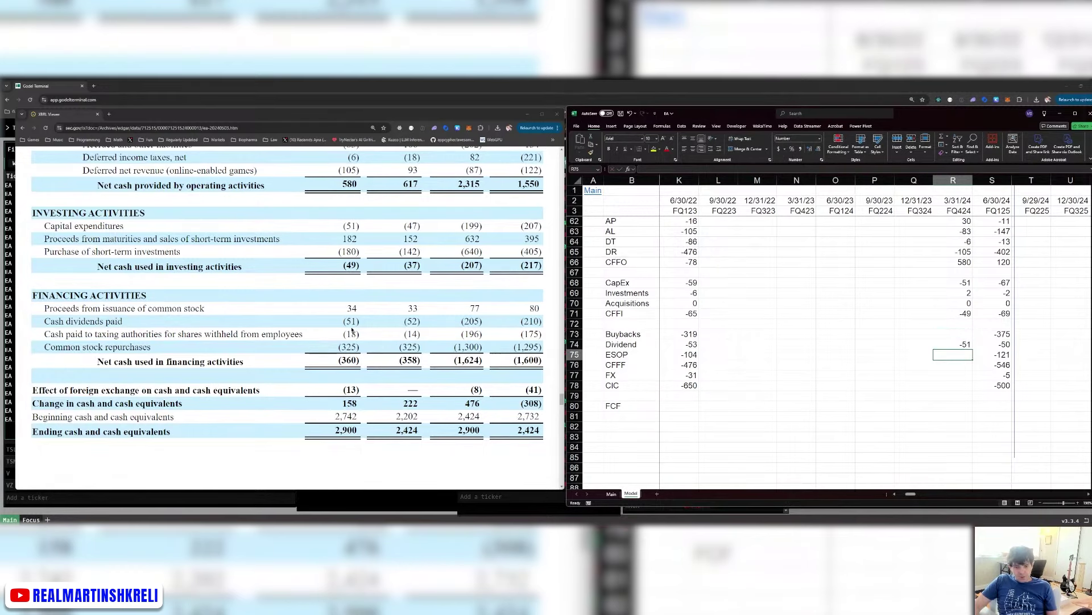
key(Up)
key(Up)
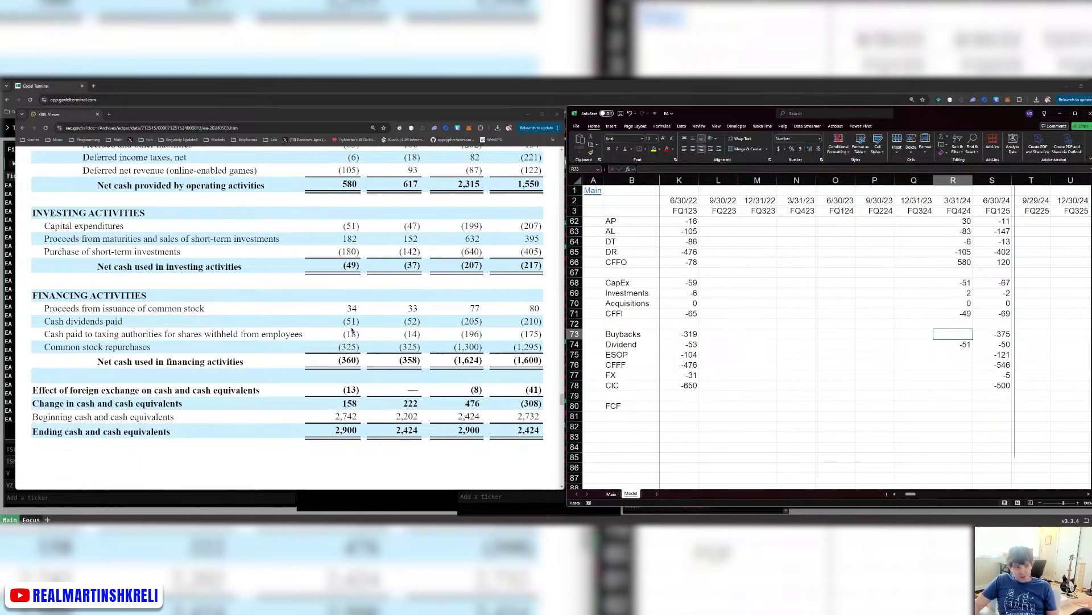
text(=-325+34)
key(Down)
key(Down)
text(-18)
Copy the CFFF and CIC formulas from FQ125 into FQ424, set FX to -13, and save the workbook.
key(Down)
key(Right)
key(ctrl+c)
key(Left)
key(ctrl+v)
key(Down)
key(Down)
key(Right)
key(ctrl+c)
key(Left)
key(ctrl+v)
key(Up)
text(-13)
key(Down)
key(ctrl+s)
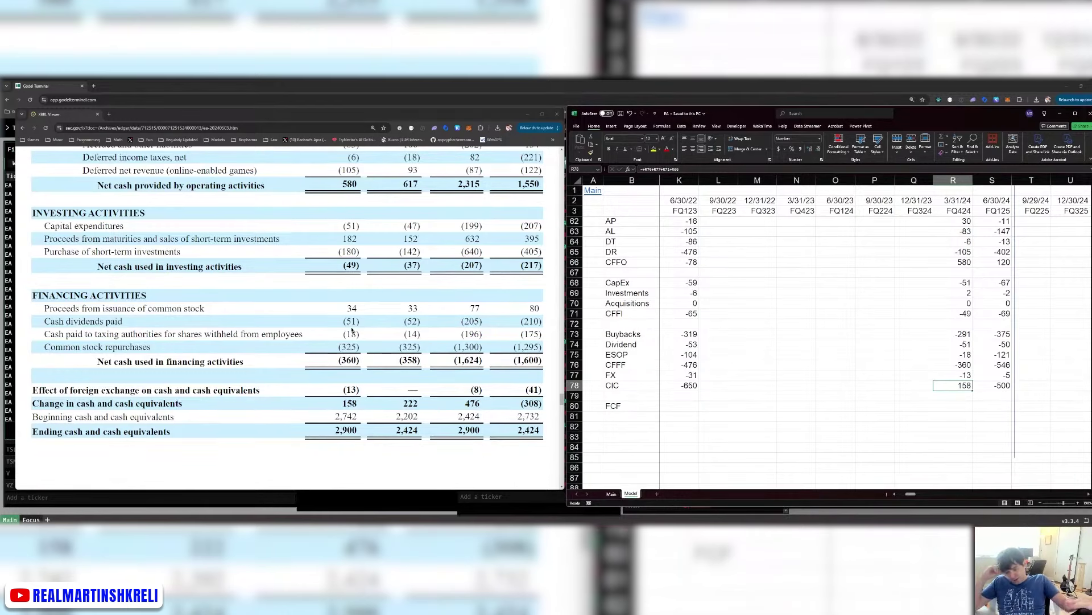
Copy the Net Cash formula from FQ125 into FQ424 and save the workbook.
key(Left)
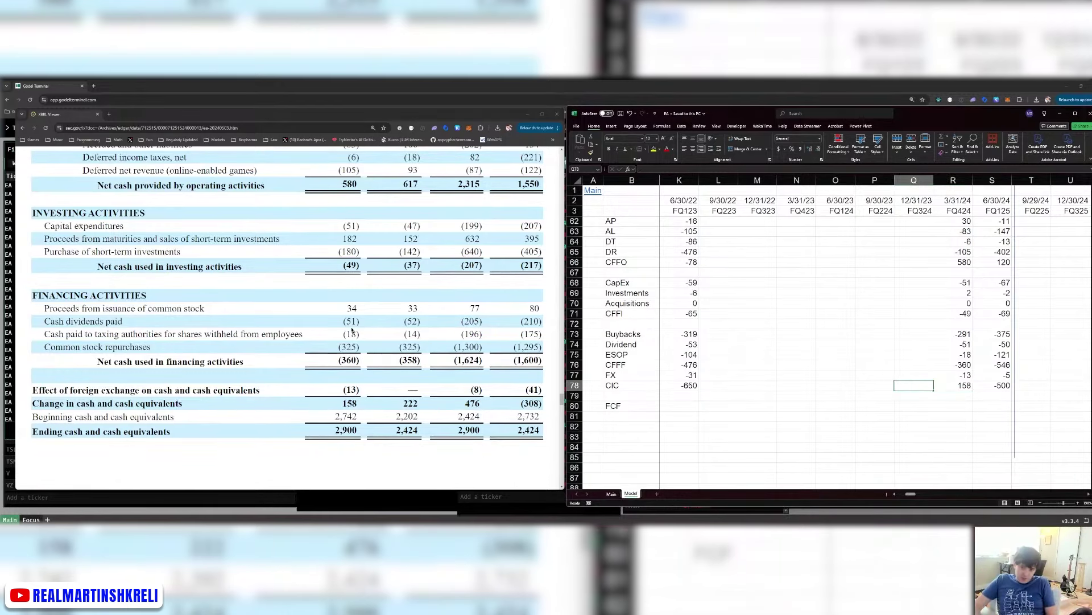
key(Up)
key(Up)
key(Up)
key(Up)
key(Up)
key(Up)
key(Up)
key(Up)
key(Up)
key(Up)
key(Up)
key(Up)
key(Up)
key(Up)
key(Up)
key(Up)
key(Up)
key(Up)
key(Up)
key(Up)
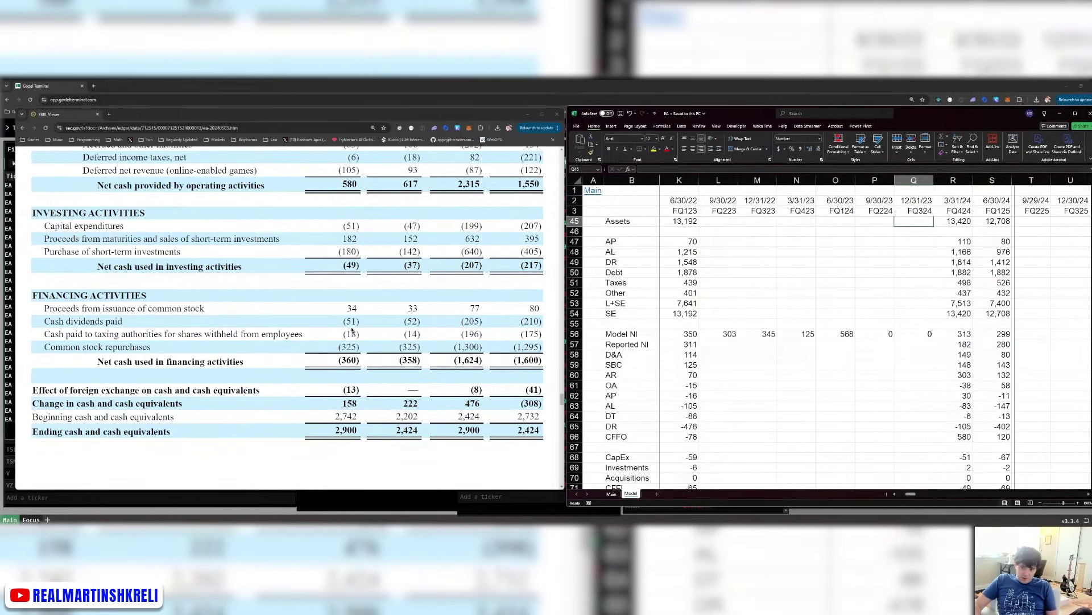
key(Up)
key(Up)
key(Up)
key(Up)
key(Up)
key(Up)
key(Up)
key(Up)
key(Up)
key(Up)
key(Up)
key(Up)
key(Up)
key(Up)
key(ctrl+Down)
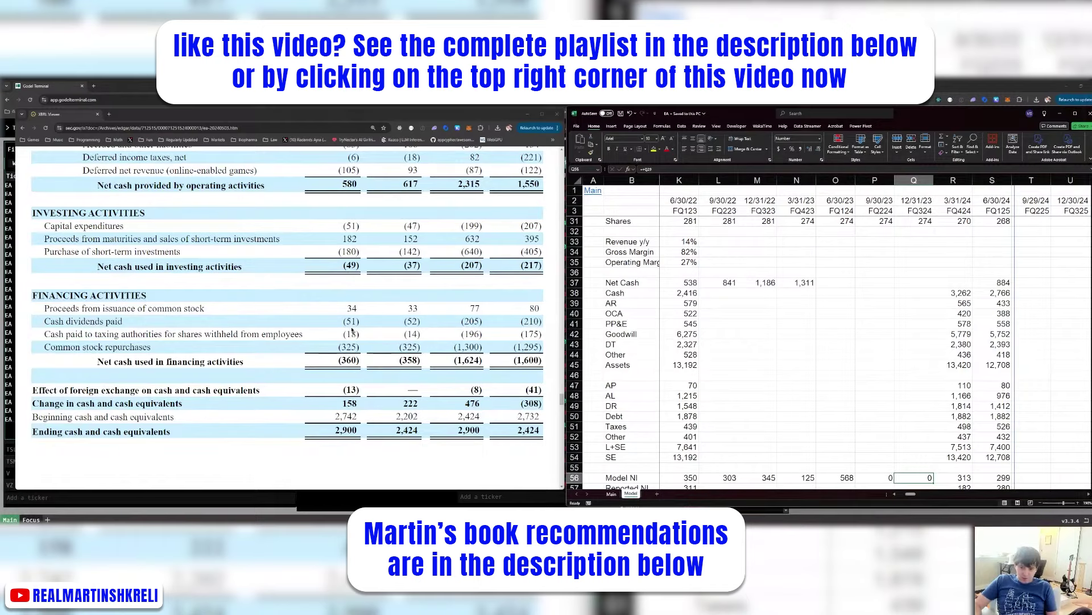
key(Up)
key(Up)
key(Up)
key(Up)
key(Up)
key(Up)
key(Up)
key(Up)
key(Up)
key(Up)
key(Up)
key(Up)
key(Up)
key(Up)
key(Up)
key(Up)
key(Up)
key(Up)
key(Up)
key(Right)
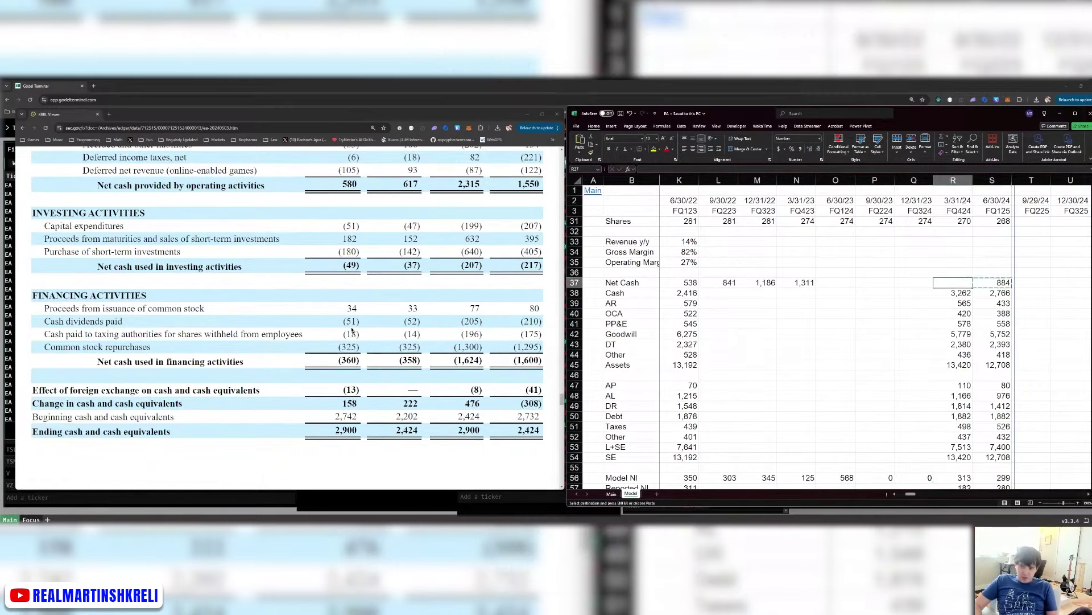
key(ctrl+v)
key(ctrl+s)
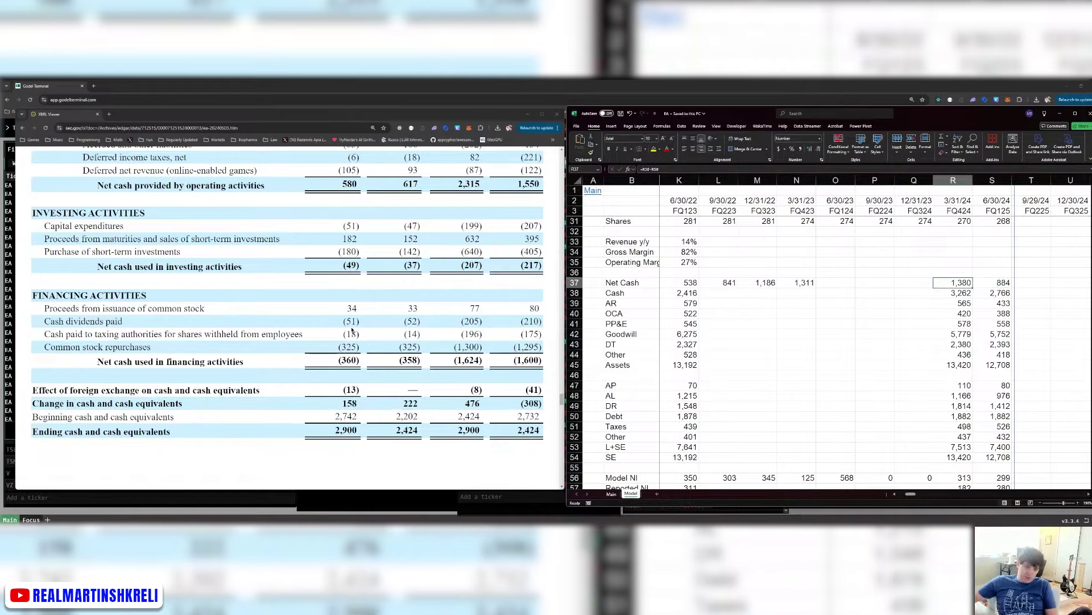
scroll(816, 266, down, 12)
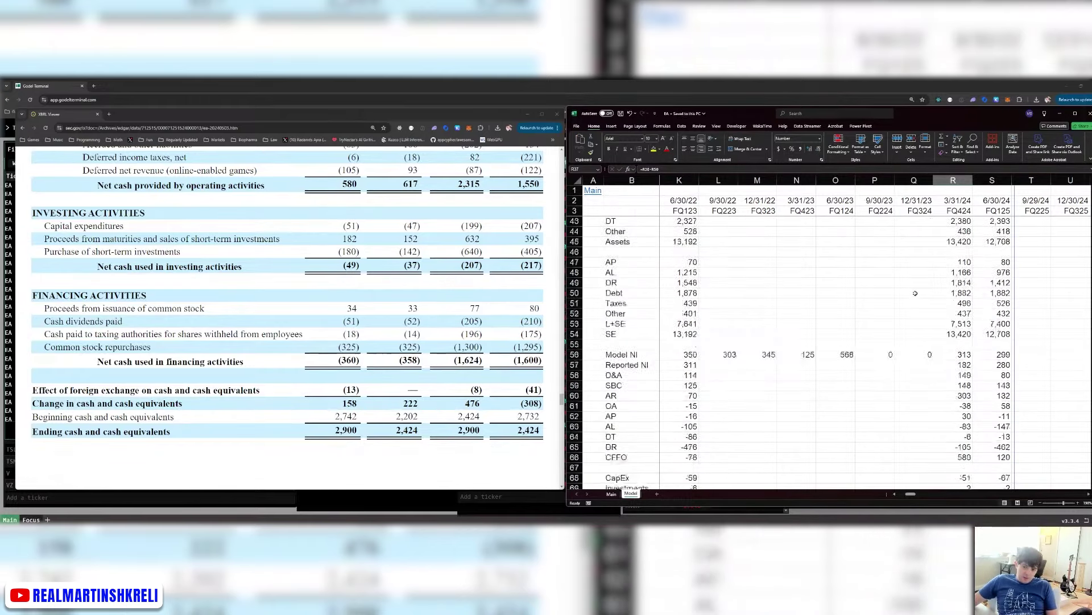
Review the Net Cash and cash flow rows in the model and the press release's supplemental net revenue tables.
scroll(915, 292, up, 12)
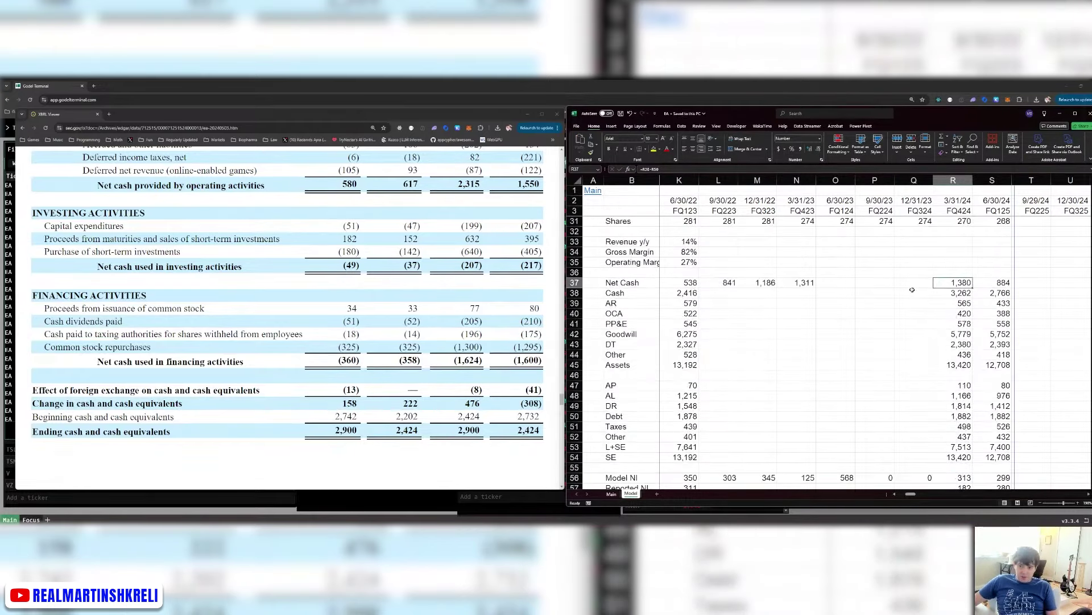
click(910, 275)
click(910, 281)
scroll(324, 300, down, 10)
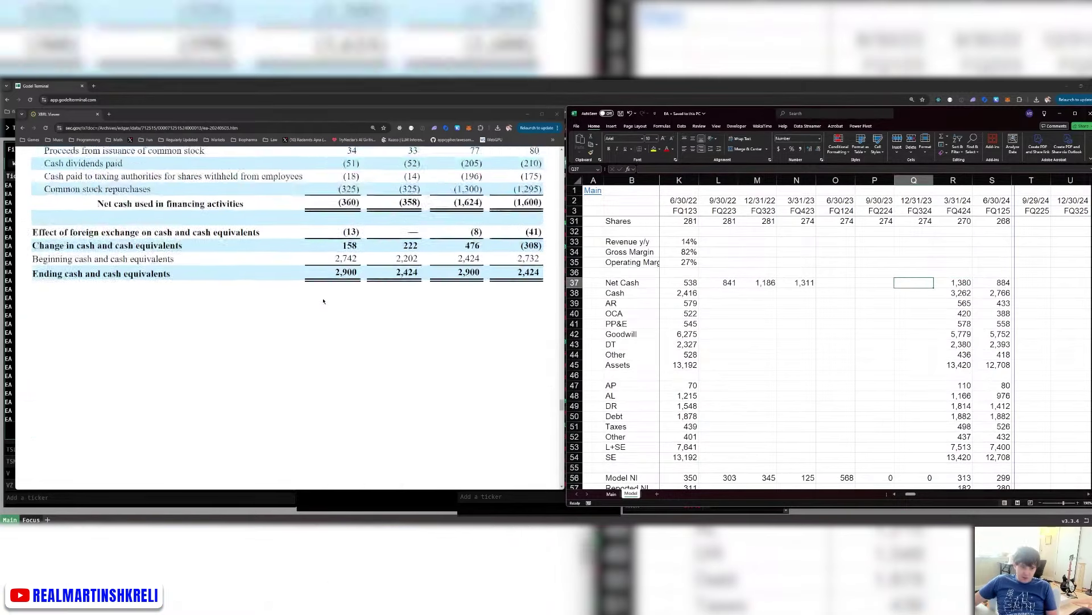
scroll(325, 300, down, 4)
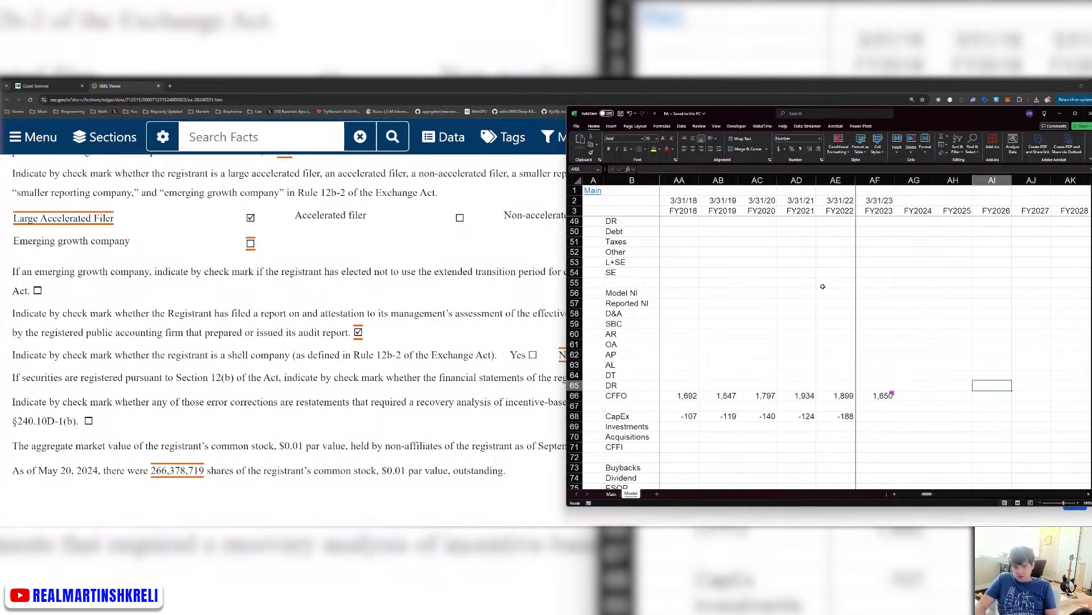
key(Left)
key(Left)
key(ctrl+Up)
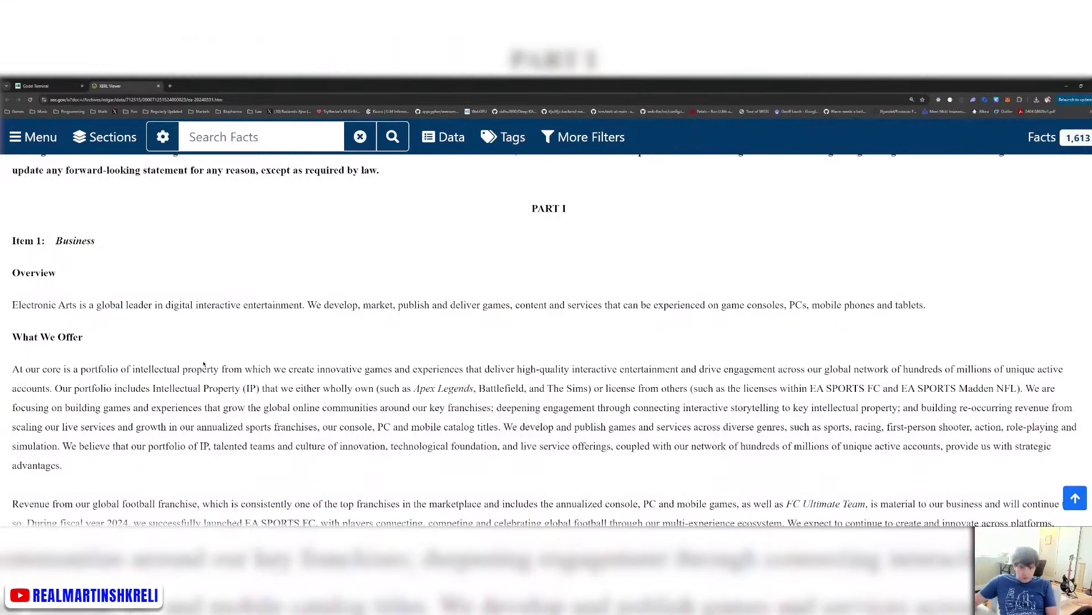
Read EA's fiscal 2024 10-K, from the business overview through the net revenue by composition table.
scroll(203, 364, down, 1)
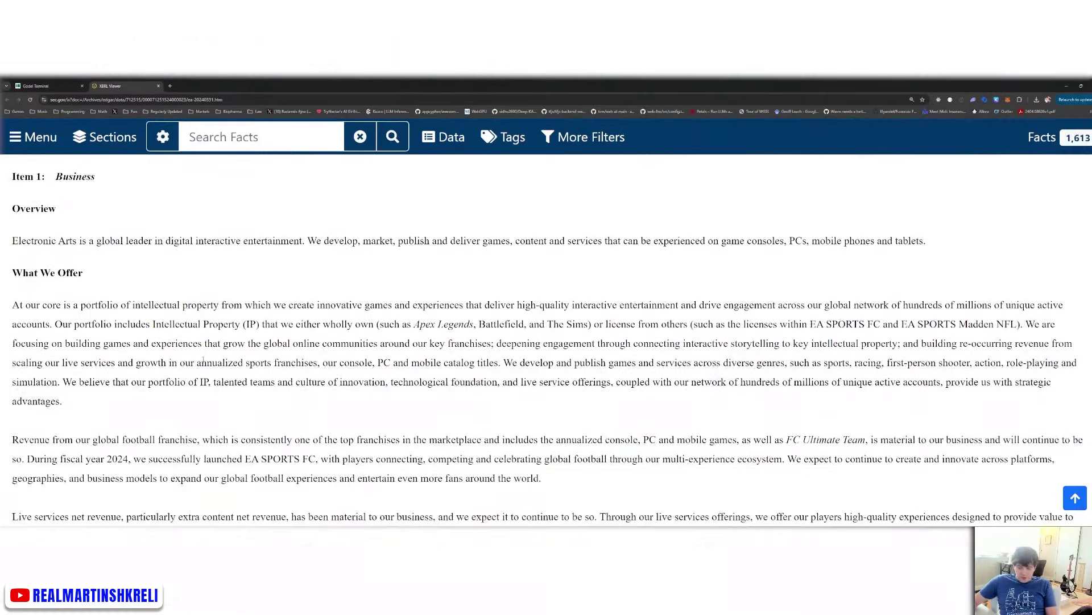
drag(259, 459, 308, 458)
scroll(81, 298, down, 9)
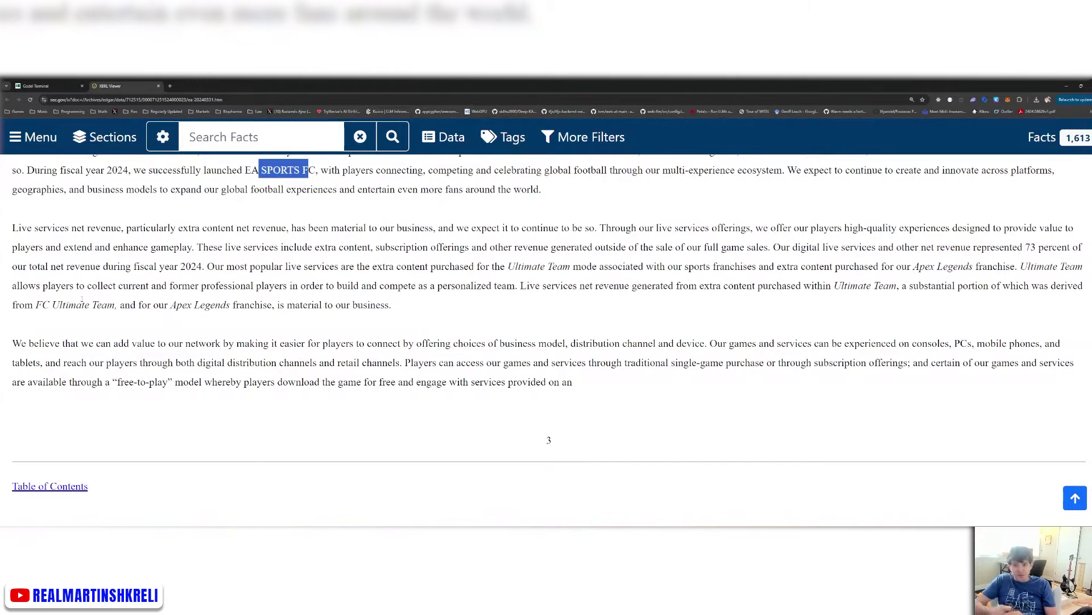
scroll(82, 299, down, 5)
scroll(76, 298, down, 2)
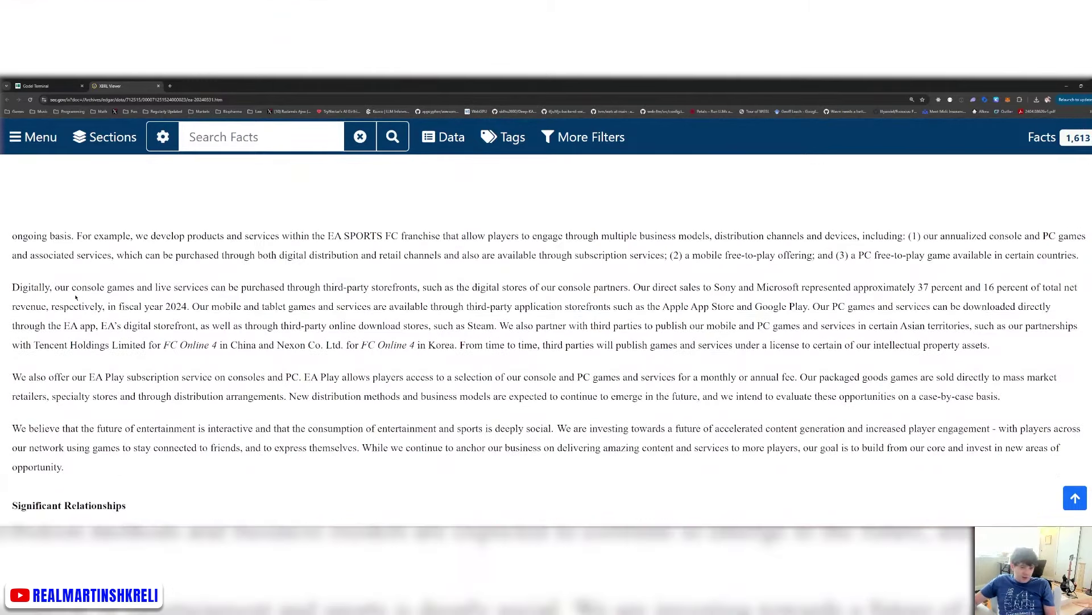
scroll(281, 339, down, 6)
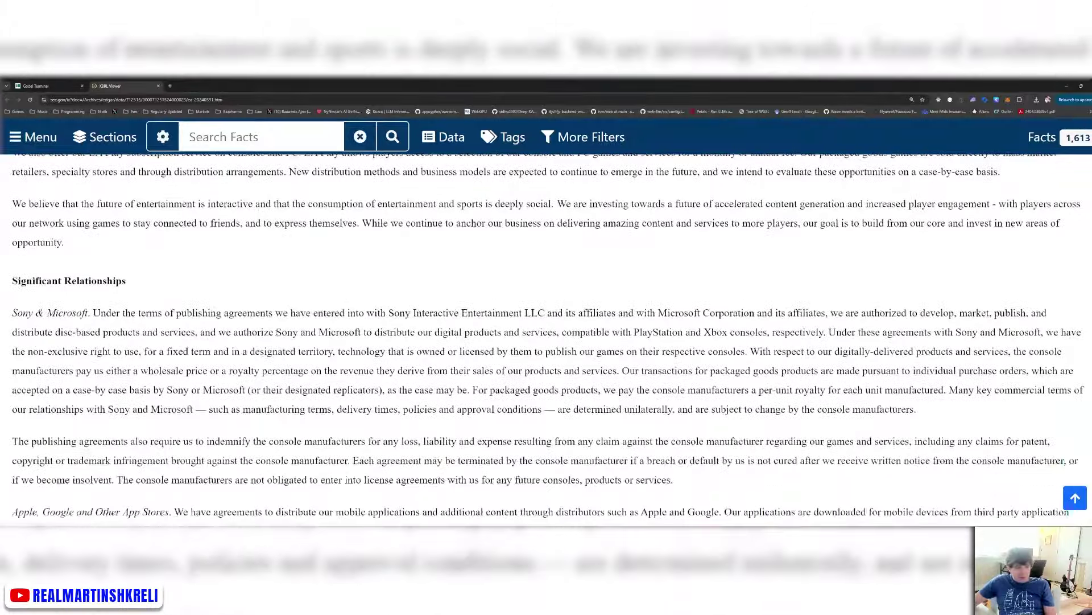
scroll(274, 332, down, 20)
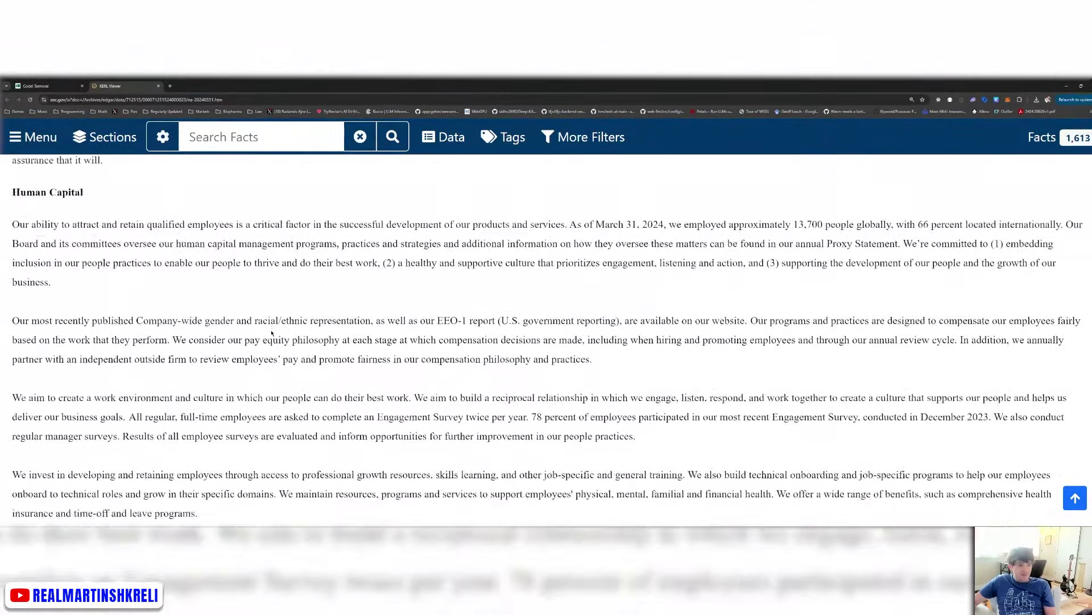
scroll(272, 333, down, 3)
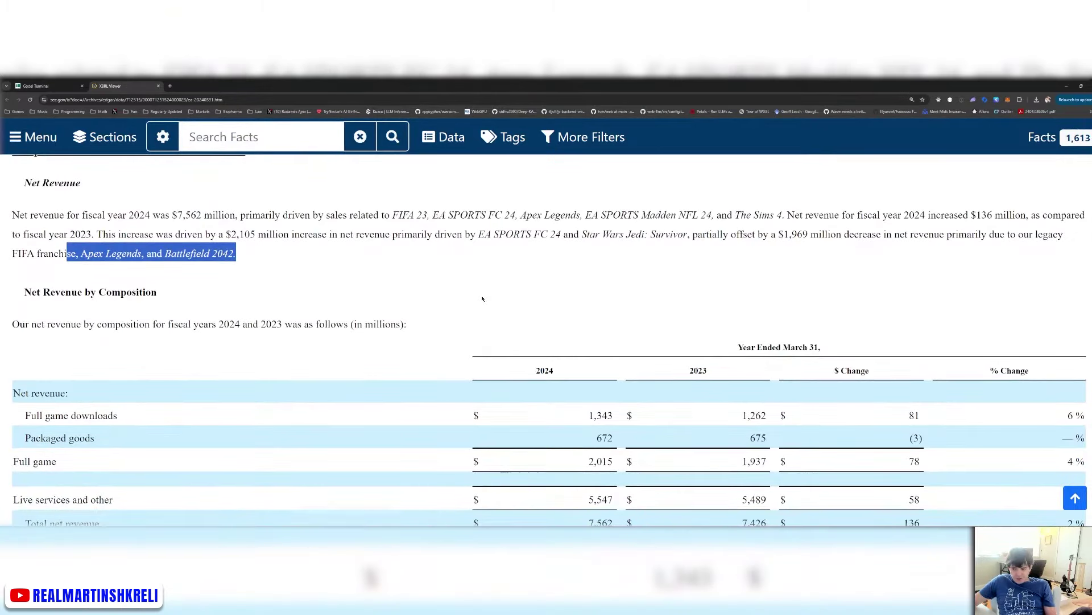
scroll(482, 299, down, 3)
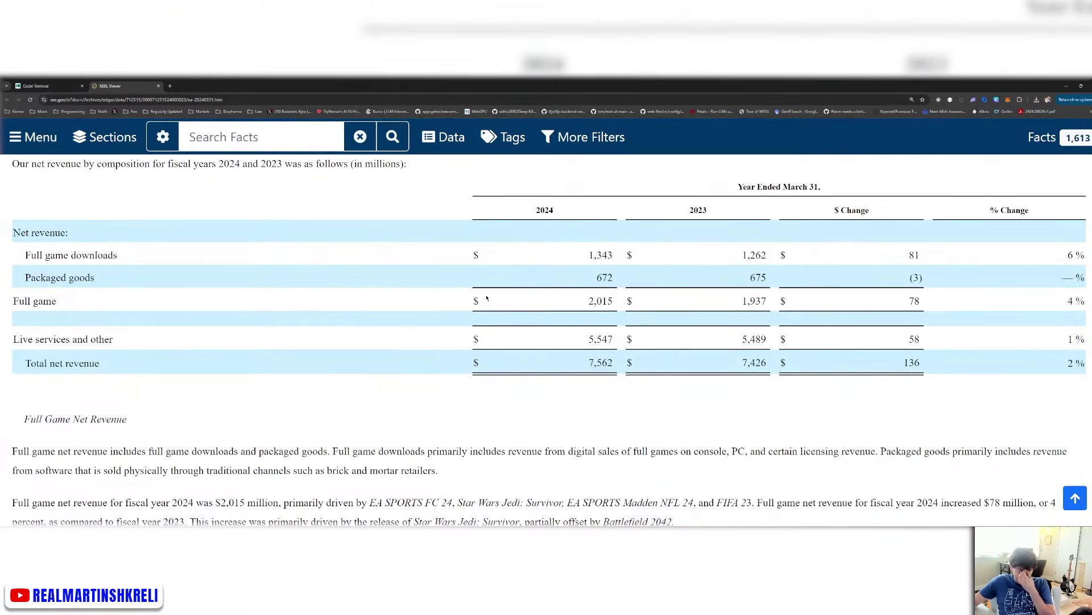
key(alt+Tab)
Fill in the FY2023 and FY2024 revenue rows from the 10-K: Download 1262 and 1,343, Packaged 675 and 672, Live Services 5,489 and 5,547.
key(Down)
key(Left)
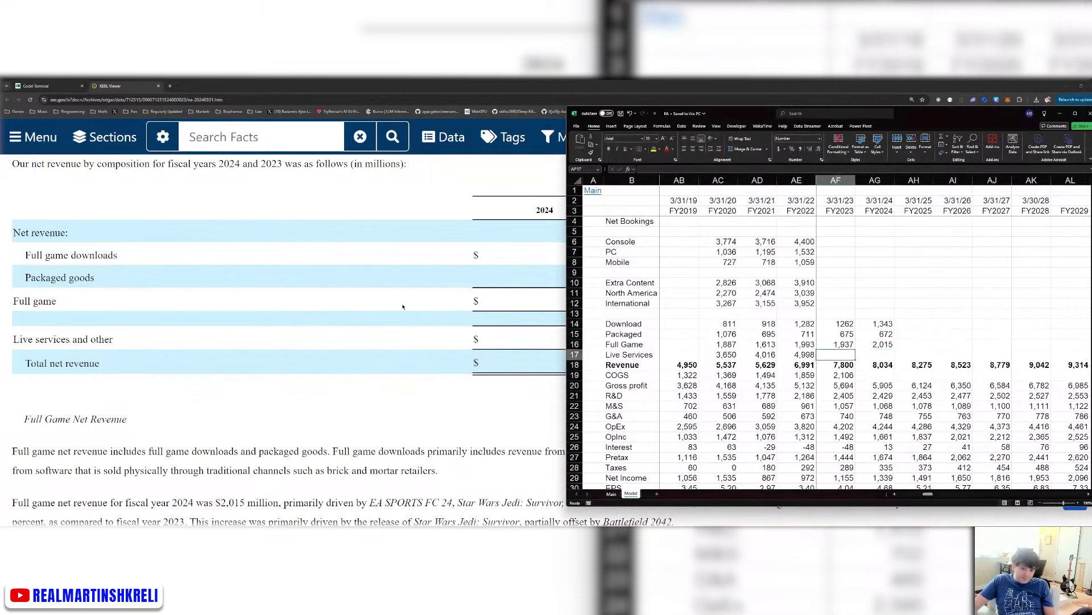
key(alt+Tab)
key(alt+Tab)
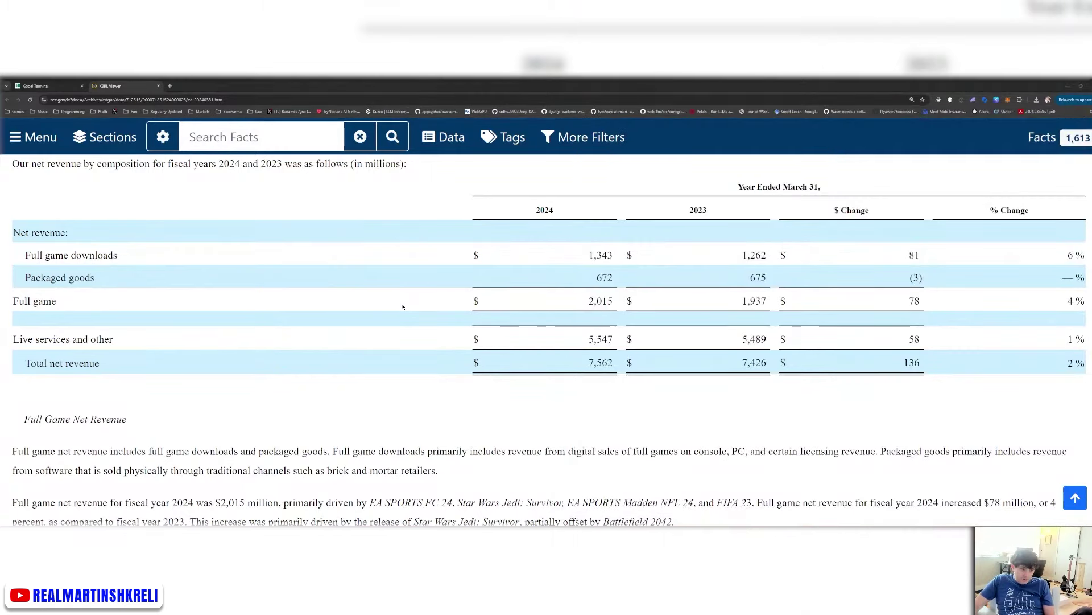
key(alt+Tab)
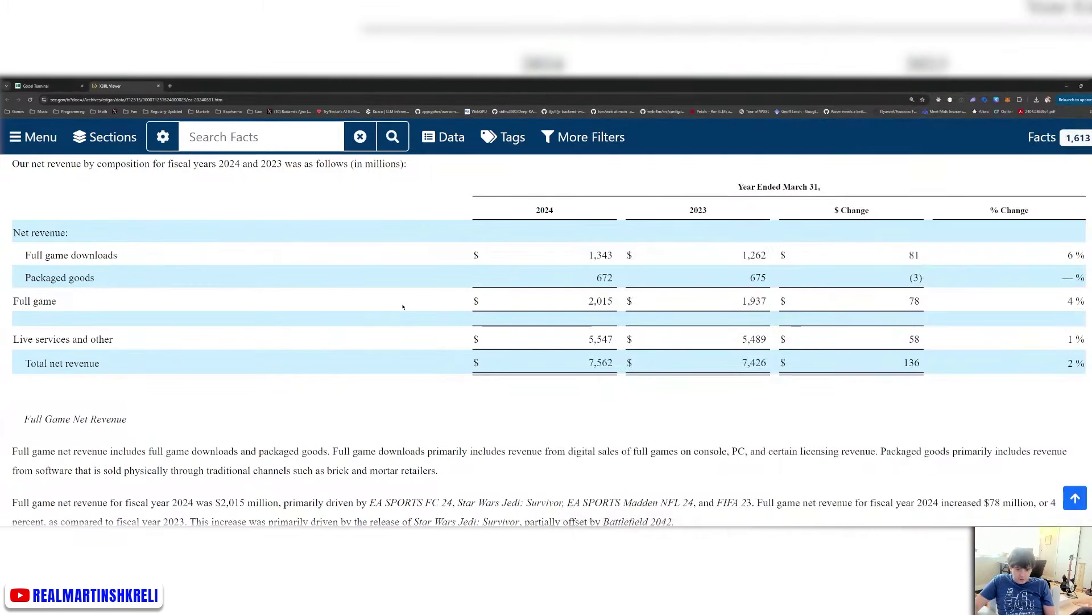
key(alt+Tab)
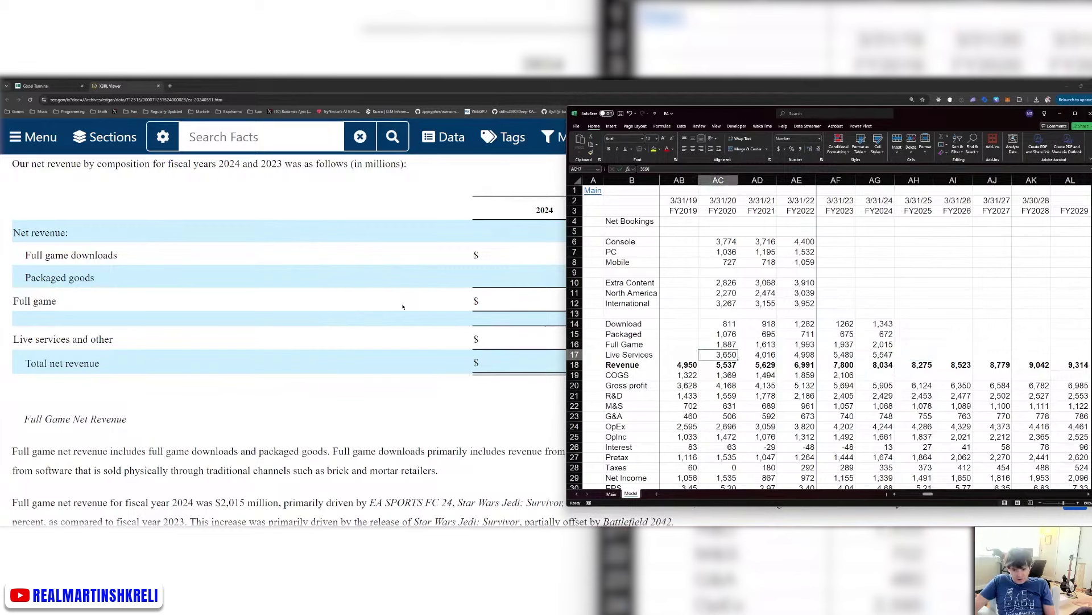
Compare the Packaged, Full Game and Live Services rows with total Revenue from FY2020 to FY2024.
key(ctrl+Right)
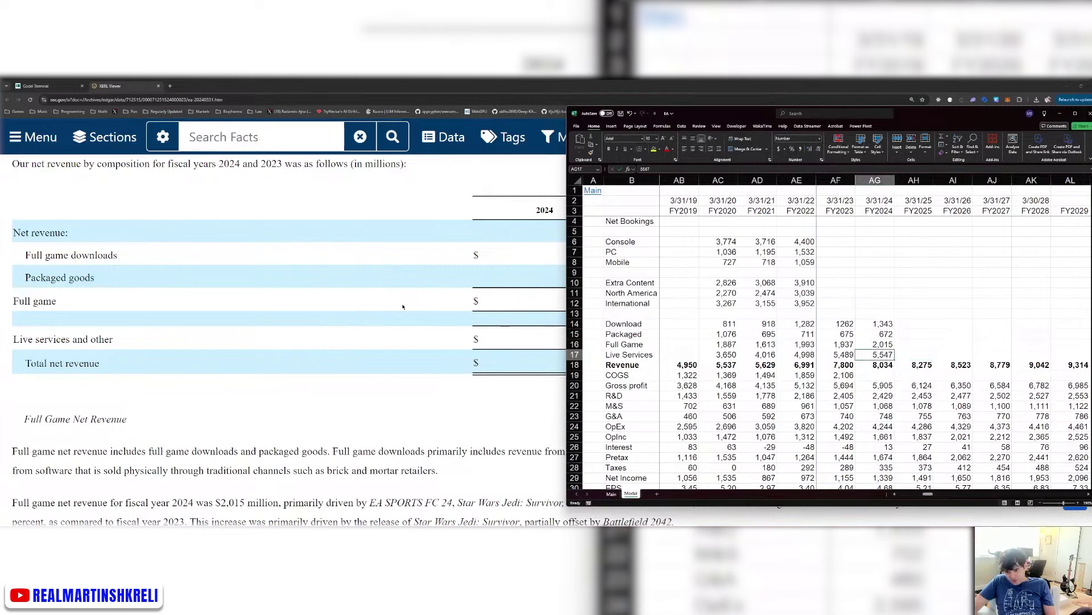
key(ctrl+Left)
key(Up)
key(Up)
key(ctrl+shift+Right)
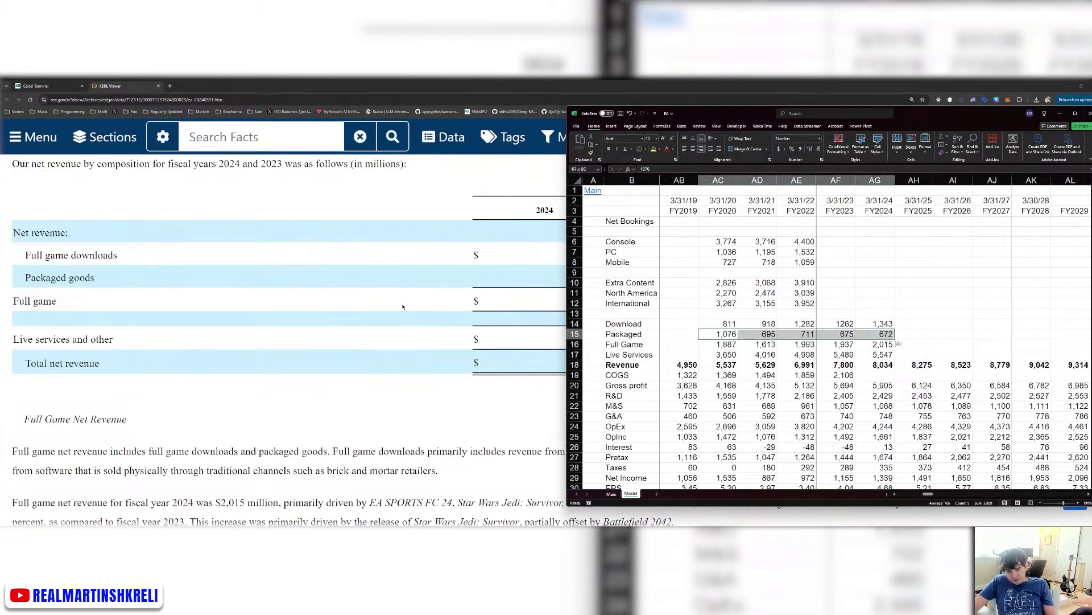
key(Down)
key(ctrl+Right)
scroll(747, 296, up, 2)
scroll(747, 296, down, 2)
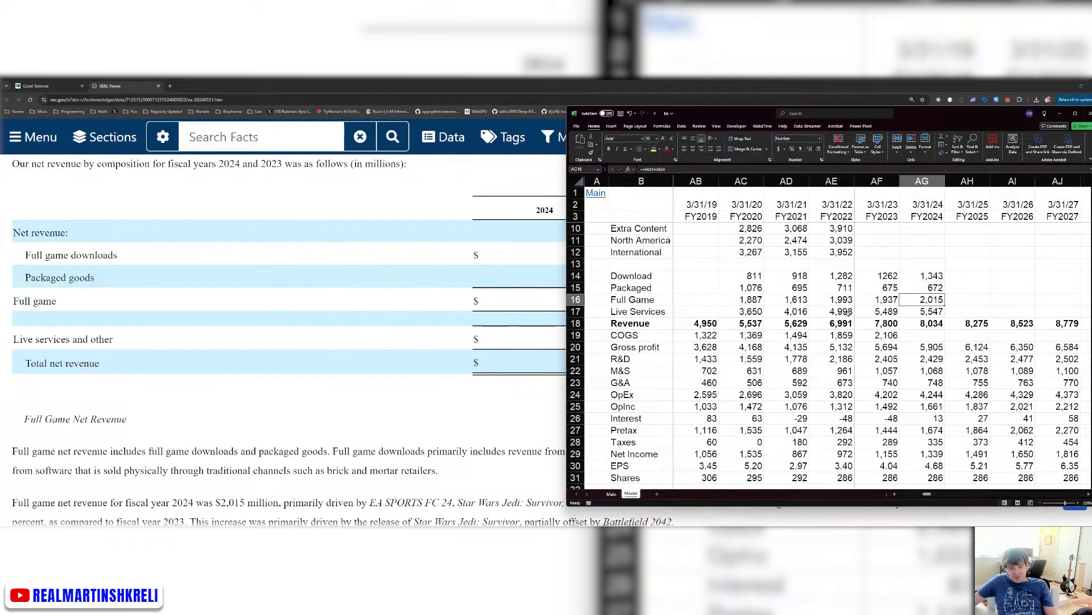
click(752, 289)
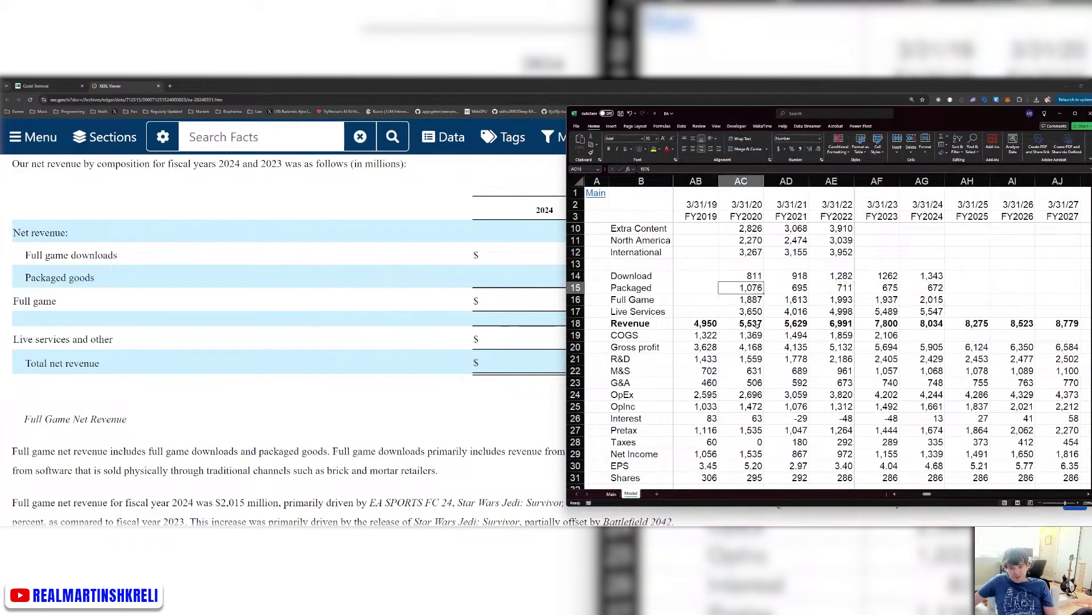
click(925, 323)
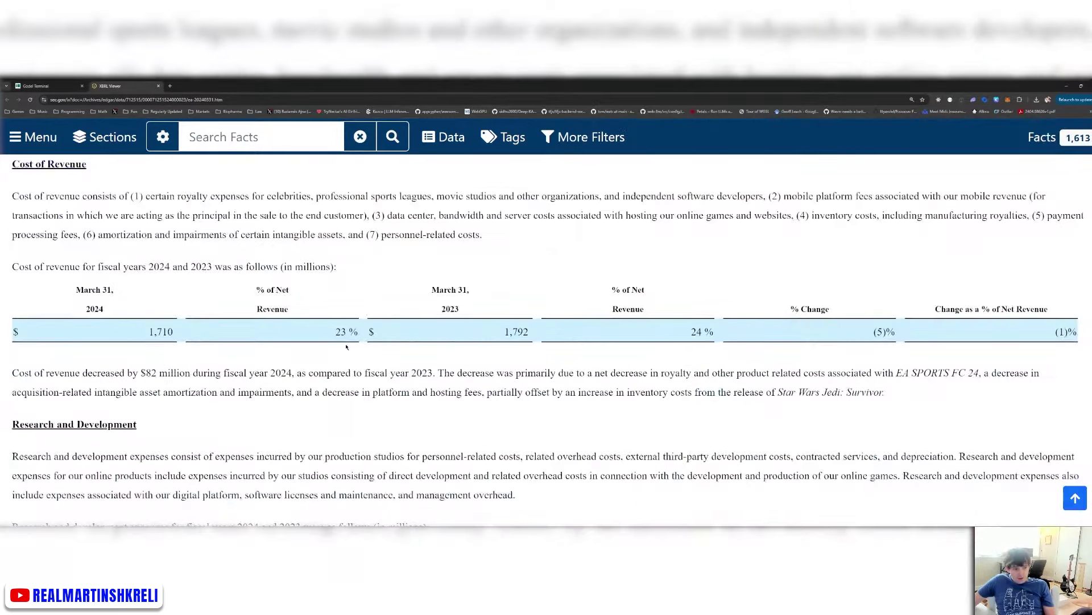
Set the FY2024 CFFO to 2315 from the 10-K's cash flow statement.
scroll(346, 347, down, 10)
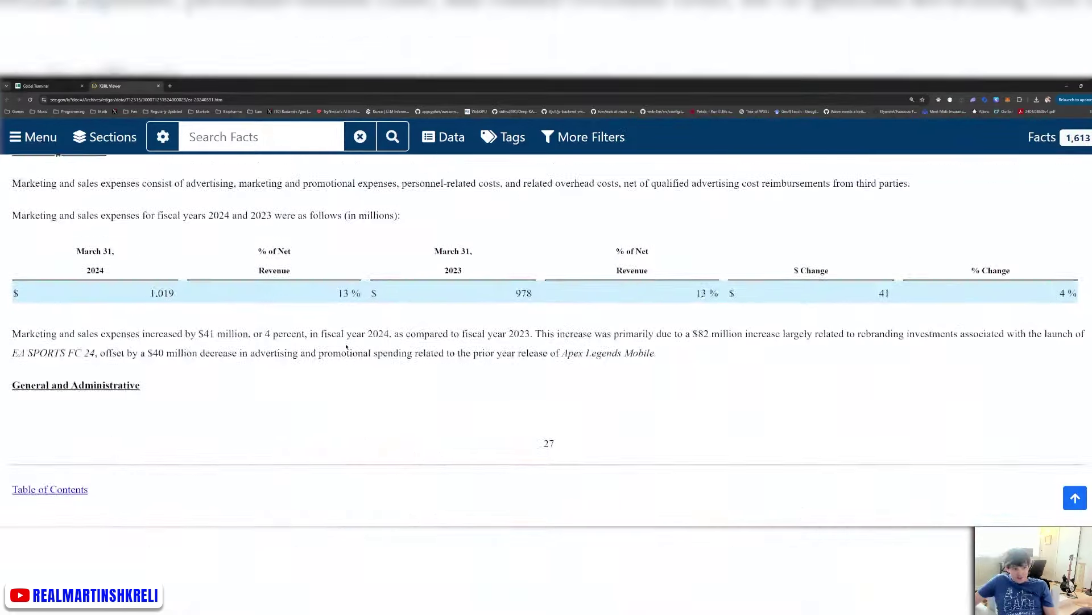
scroll(346, 346, down, 20)
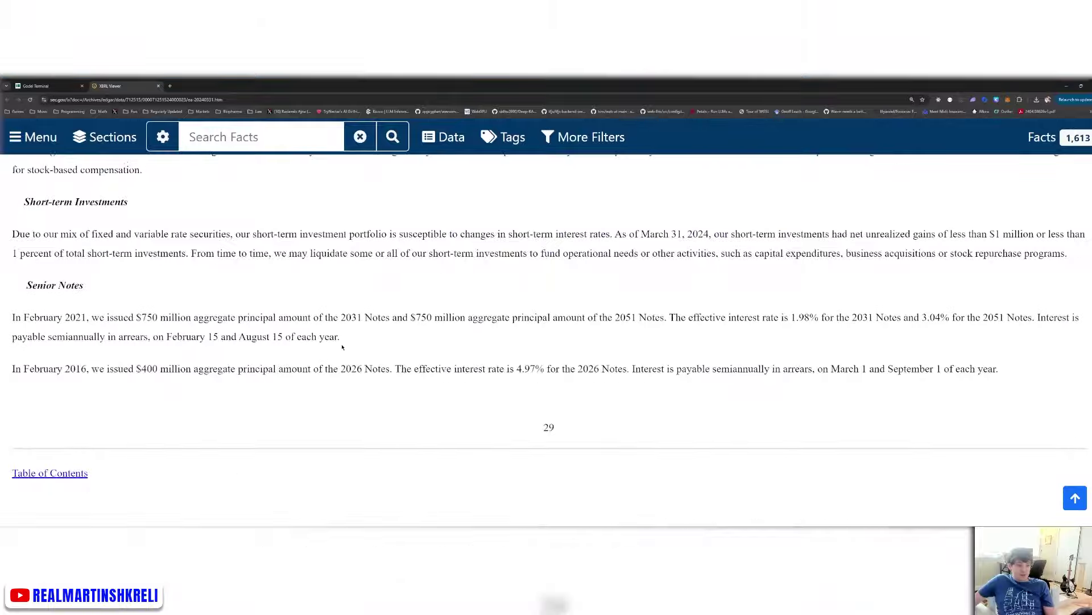
scroll(343, 347, down, 12)
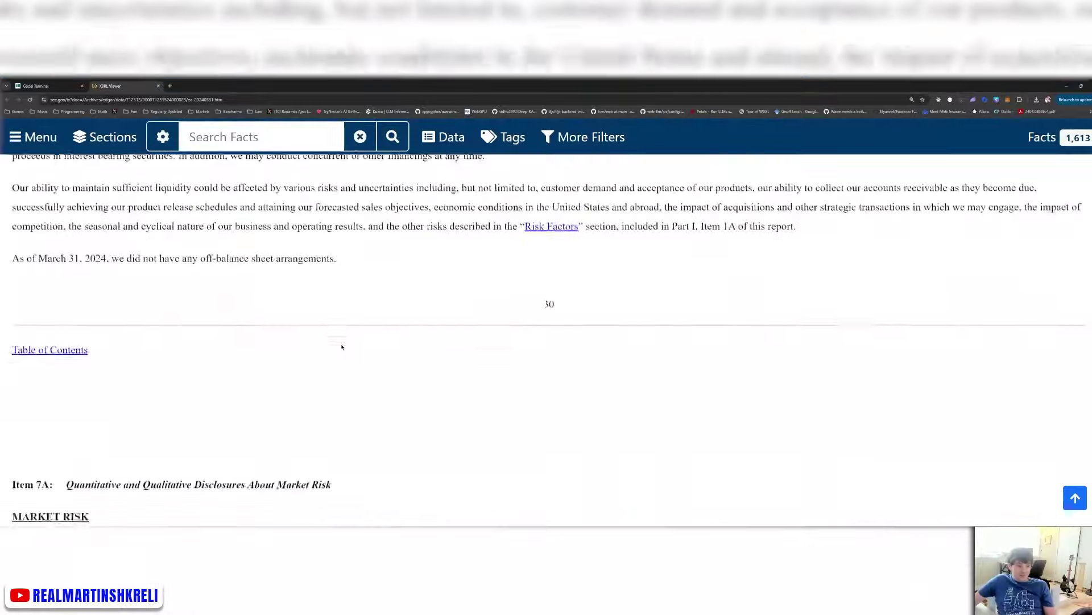
scroll(342, 346, down, 10)
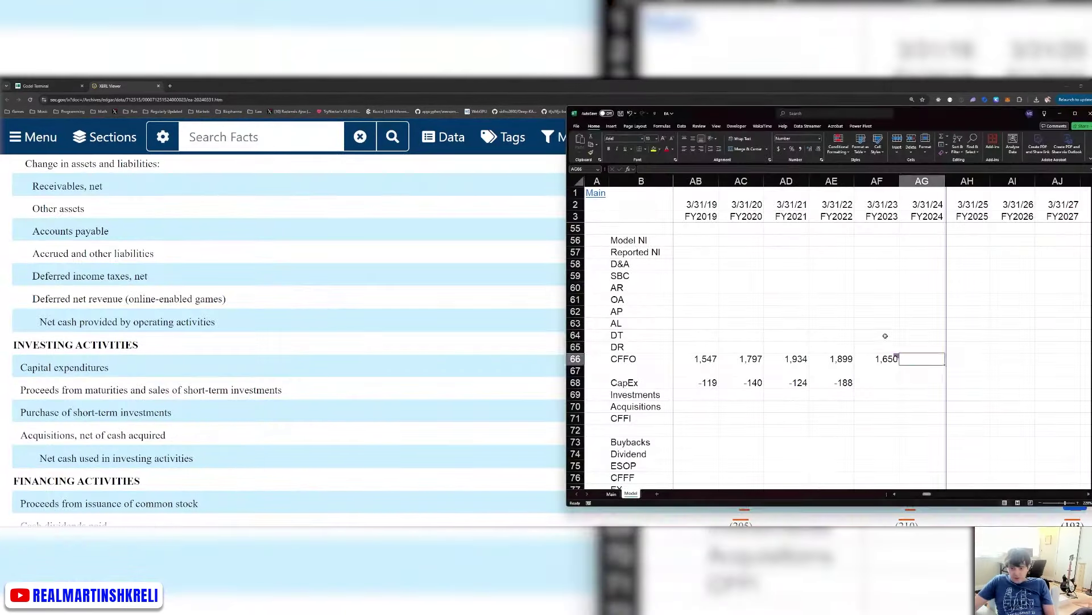
key(alt+Tab)
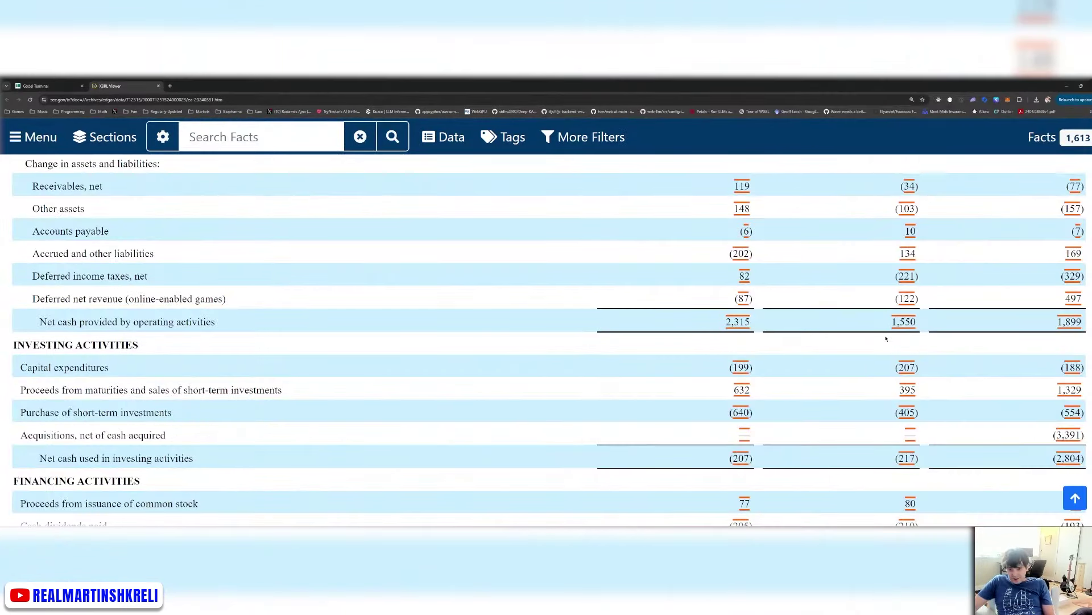
key(alt+Tab)
text(2315)
key(Return)
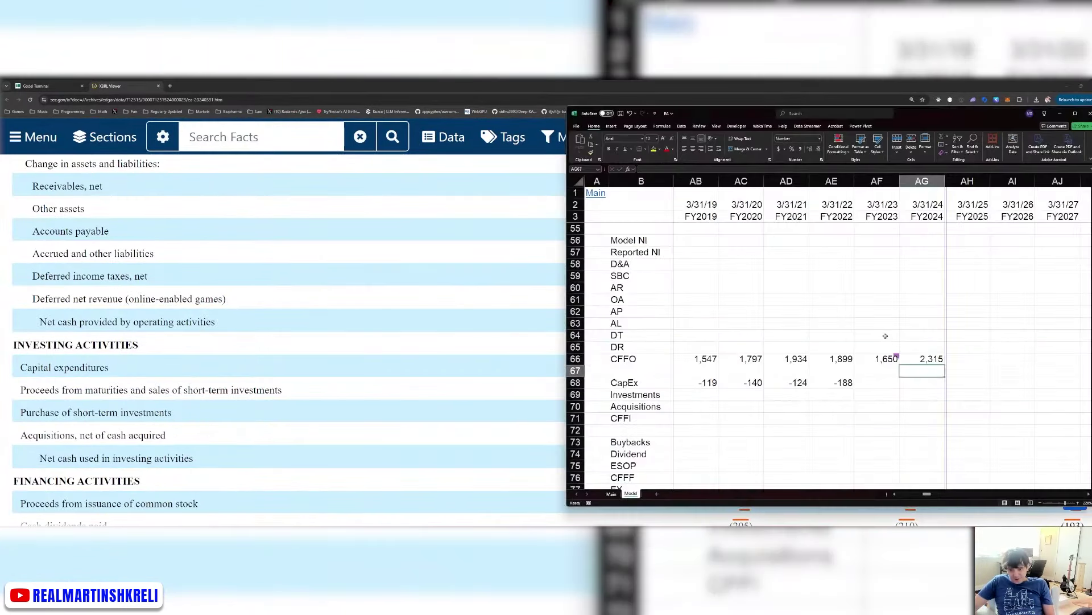
Enter CapEx from the 10-K's cash flow statement: -207 for FY2023 and -199 for FY2024.
key(Down)
key(Left)
key(alt+Tab)
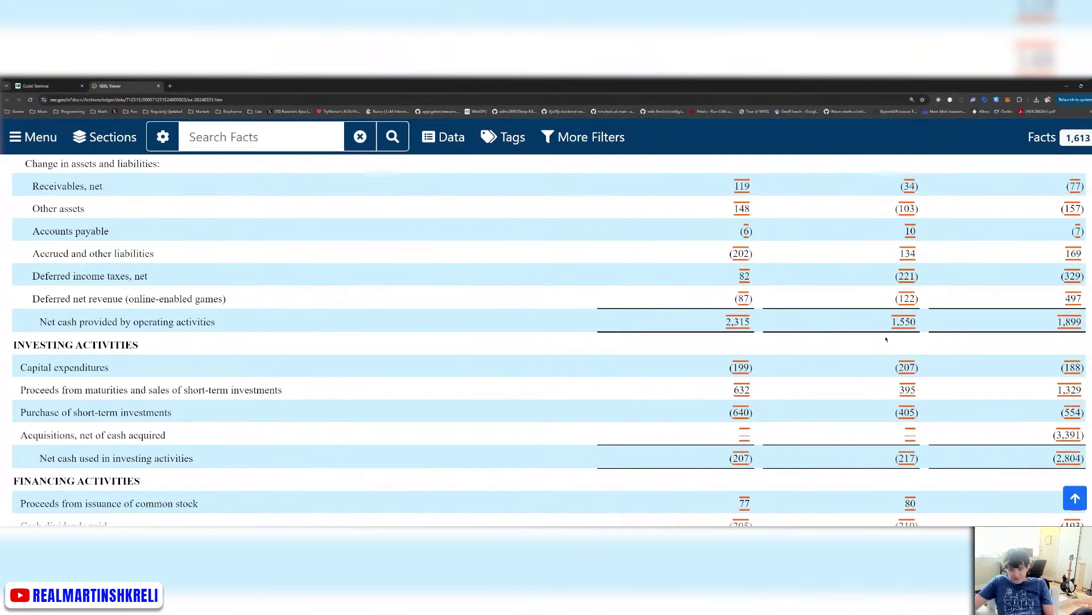
key(alt+Tab)
key(alt+Tab)
key(alt+Tab)
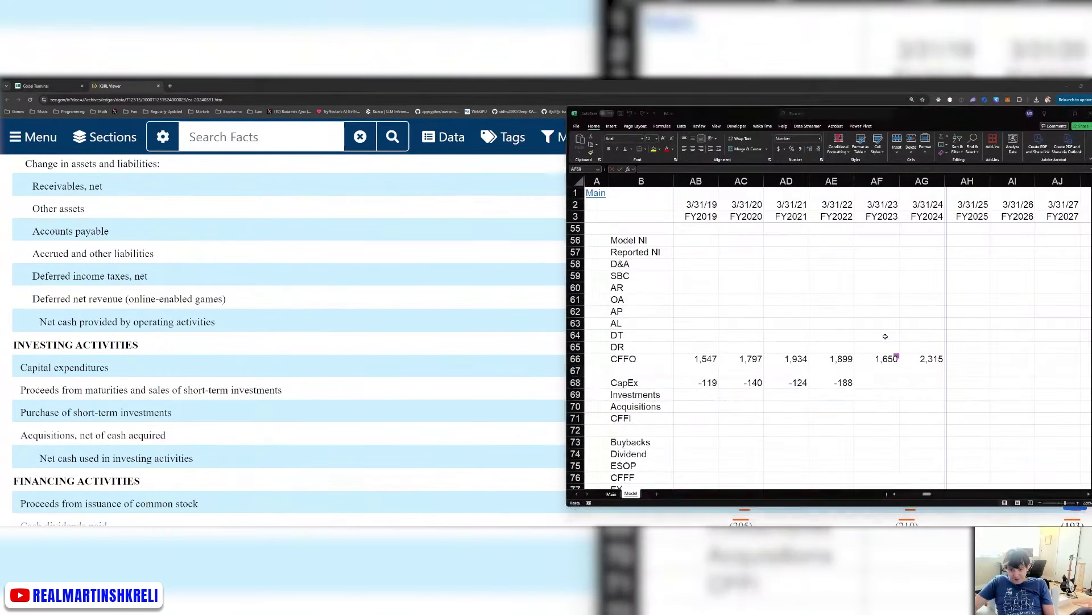
text(-207)
key(Tab)
text(-199)
key(Return)
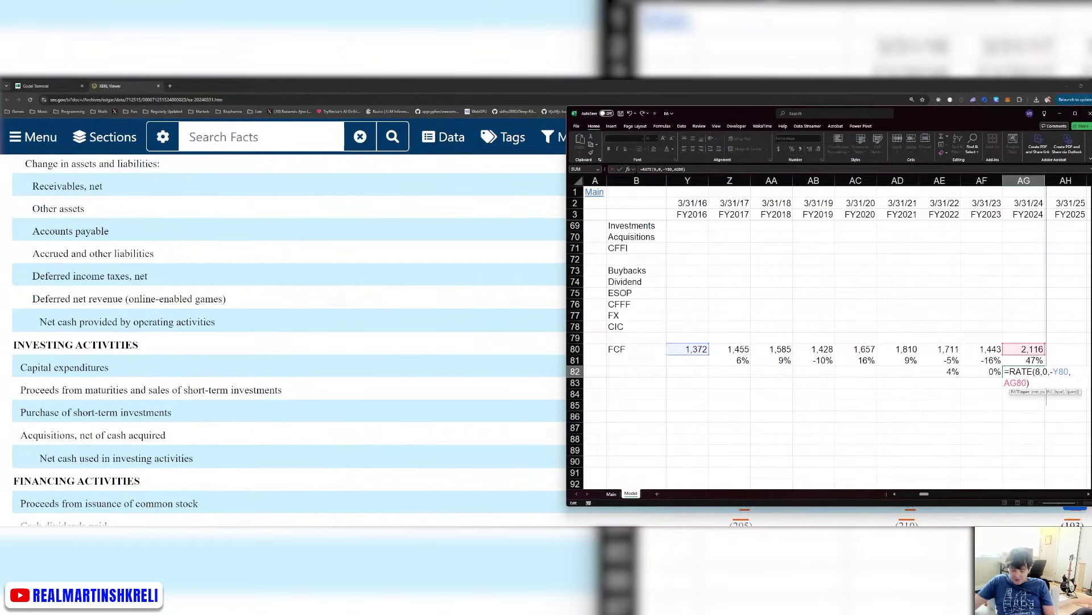
Calculate the eight-year FCF growth rate in AG82 with =RATE(8,0,-Y80,AG80), check the FCF row, and save the workbook.
key(Return)
key(Up)
key(Left)
key(Left)
key(Up)
key(Up)
key(ctrl+Left)
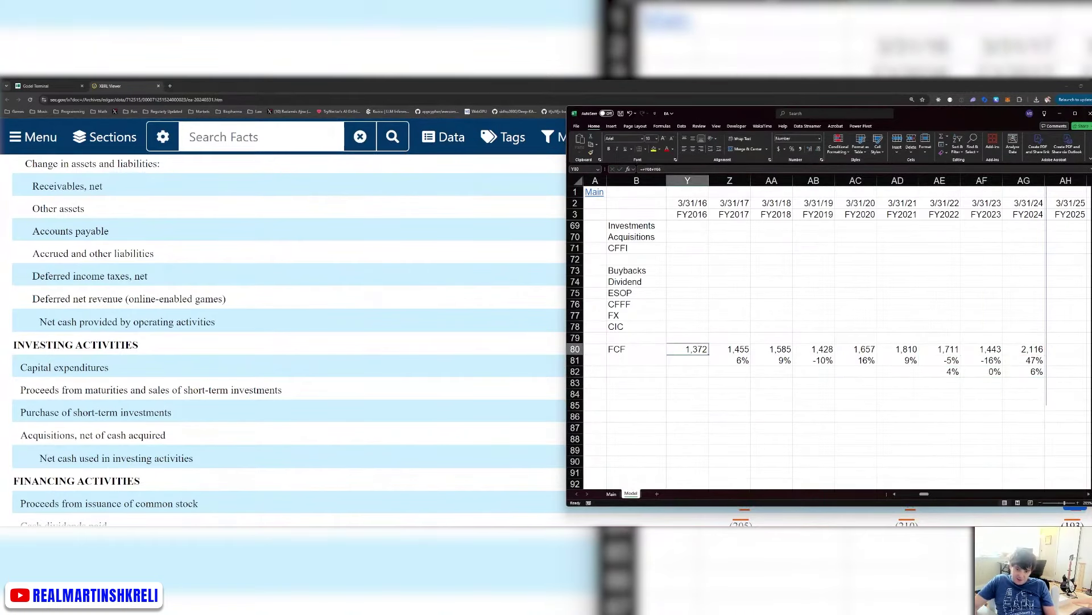
key(Left)
key(Left)
key(Right)
key(Right)
key(ctrl+Right)
key(ctrl+s)
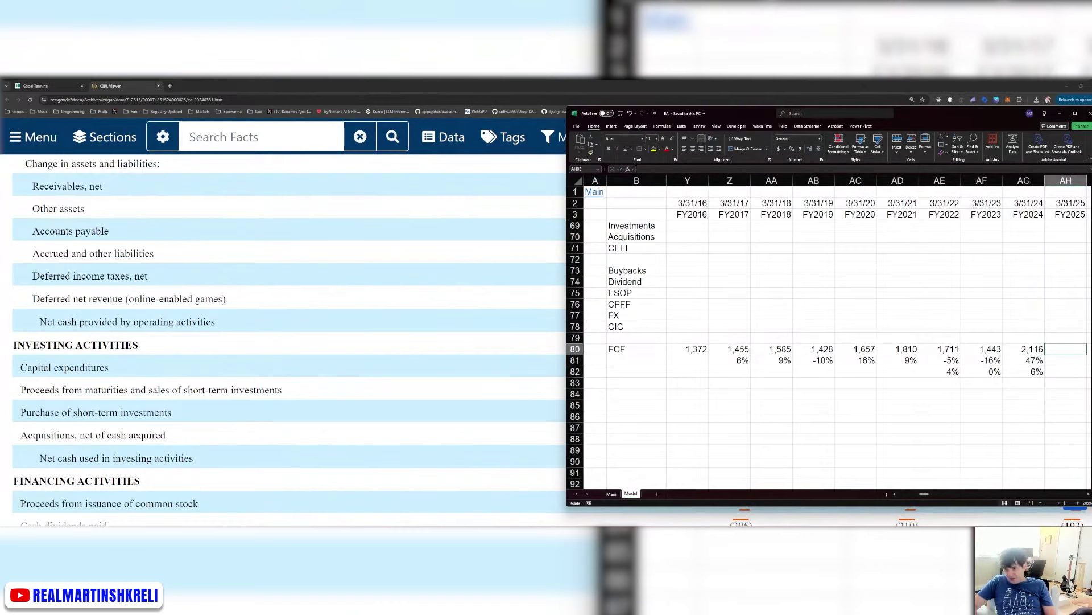
Correct the FY2023 CFFO to 1,550 to match the 10-K's cash flow statement.
key(ctrl+Up)
key(Up)
key(Up)
scroll(831, 341, up, 10)
scroll(831, 341, down, 3)
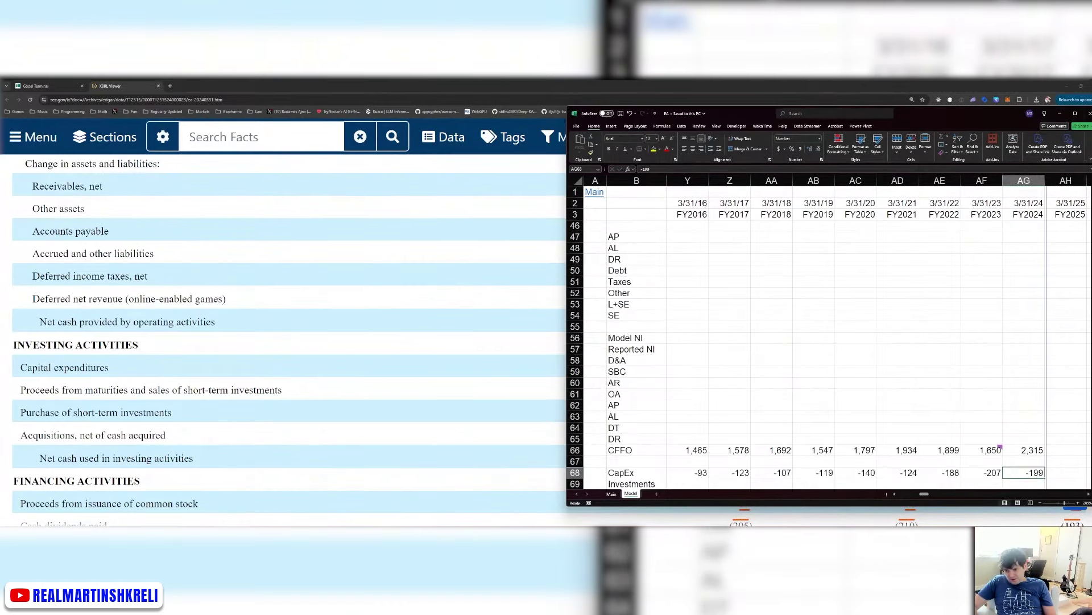
key(Left)
key(alt+Tab)
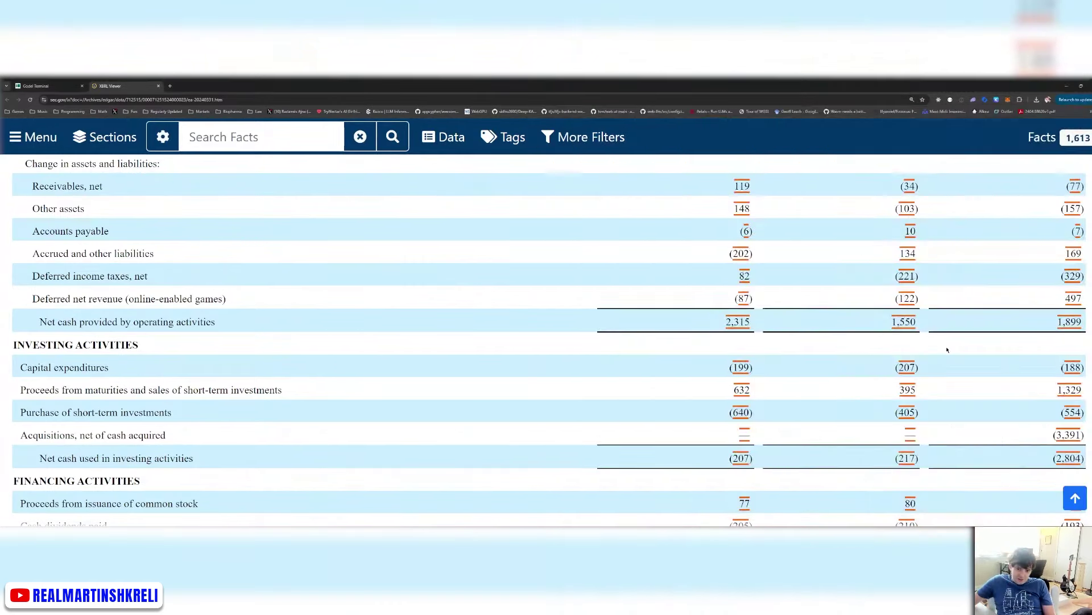
key(alt+Tab)
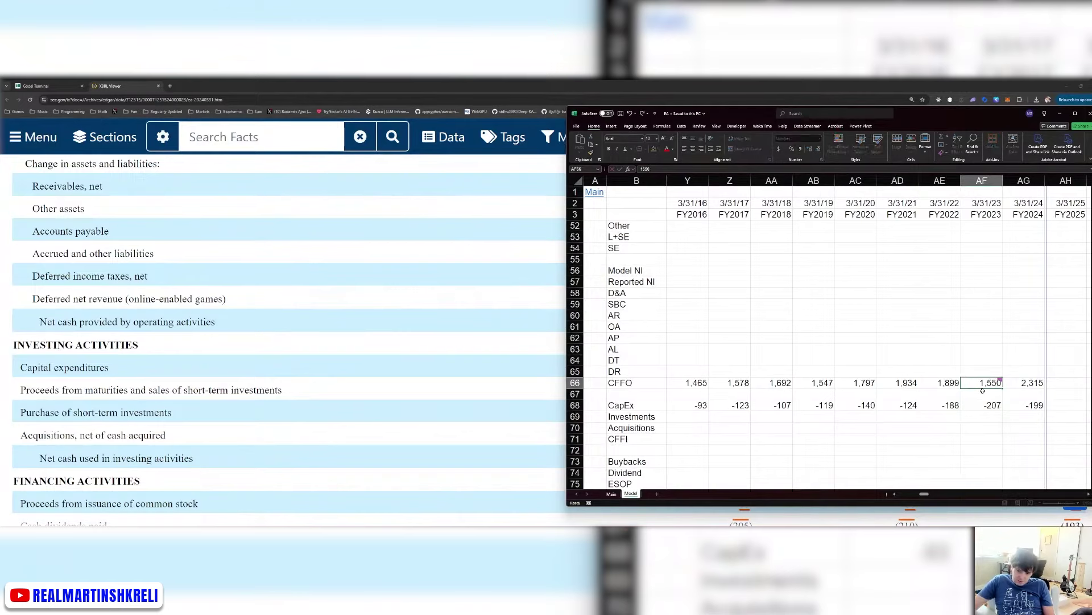
key(alt+Tab)
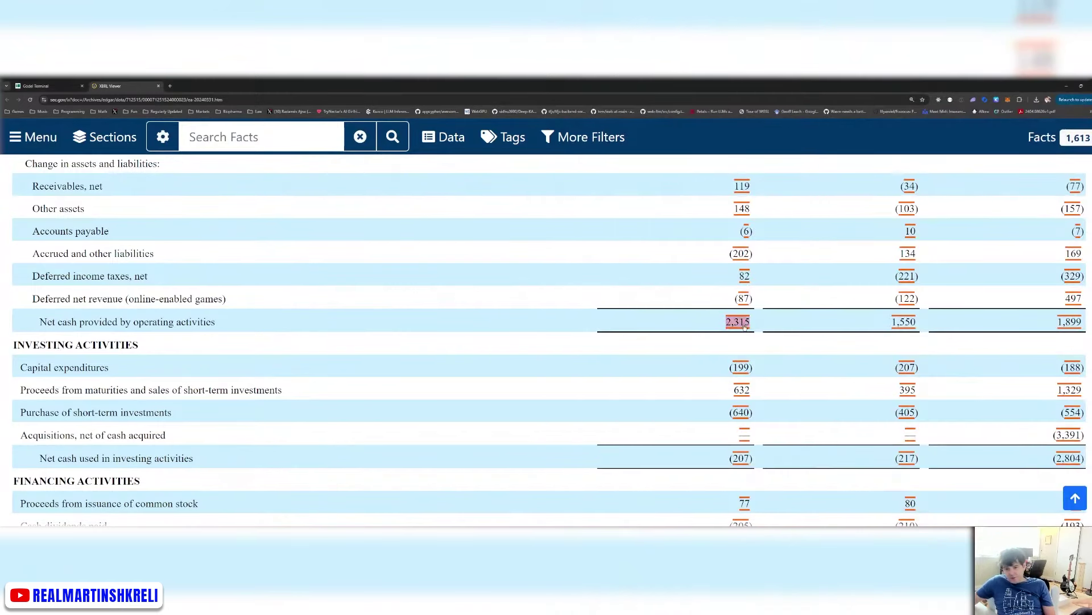
Review the investing and financing sections of the 10-K's cash flow statement and return to the model.
scroll(750, 322, down, 2)
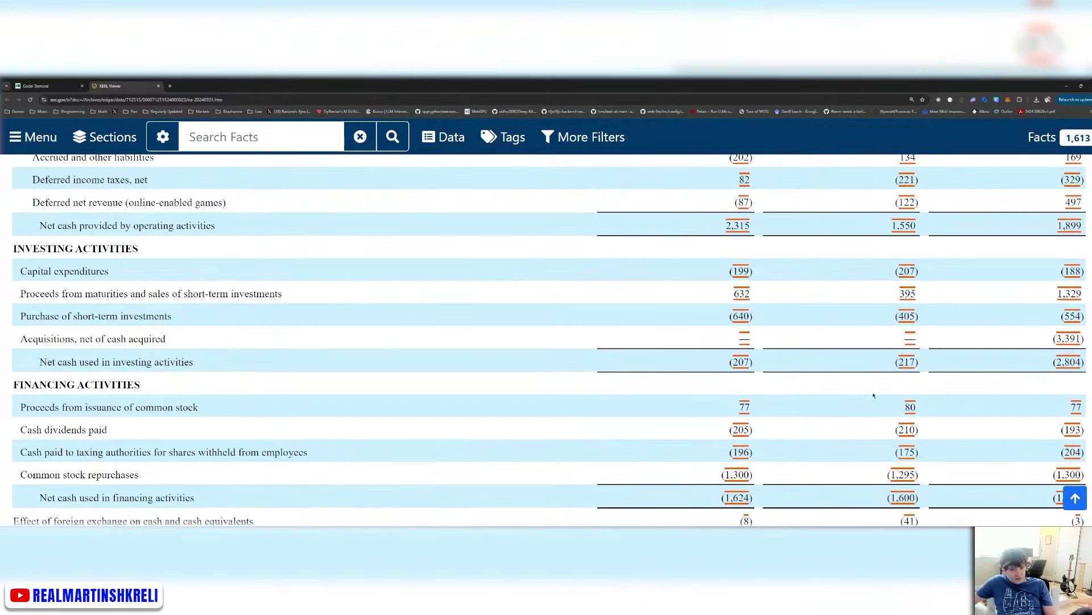
scroll(874, 395, down, 3)
key(alt+Tab)
mouse_move(1024, 383)
mouse_down()
mouse_move(674, 383)
mouse_move(999, 379)
mouse_move(1052, 392)
mouse_move(1021, 392)
mouse_up()
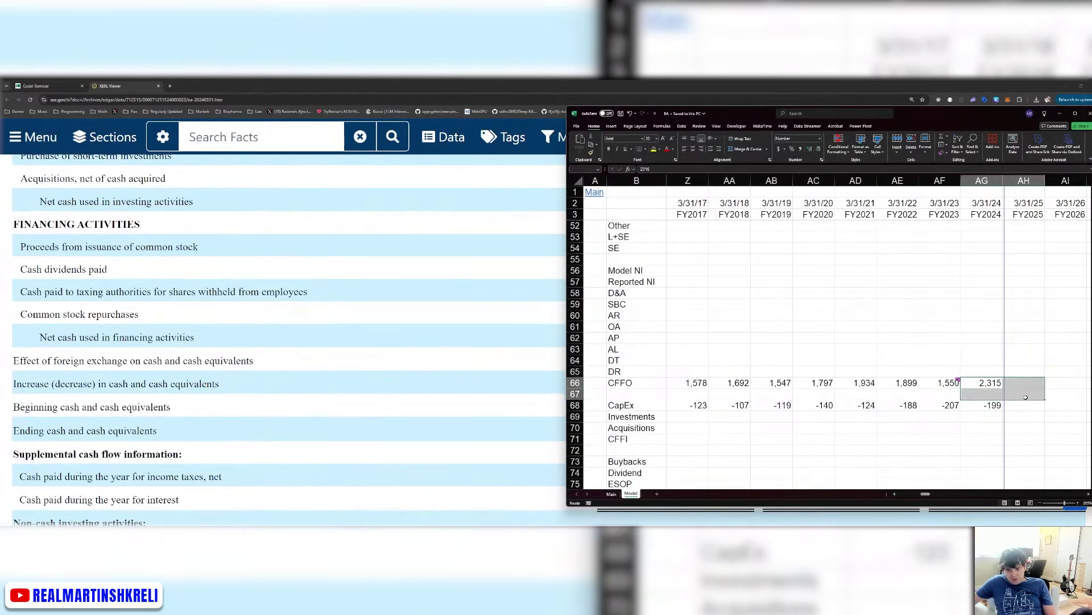
click(1020, 379)
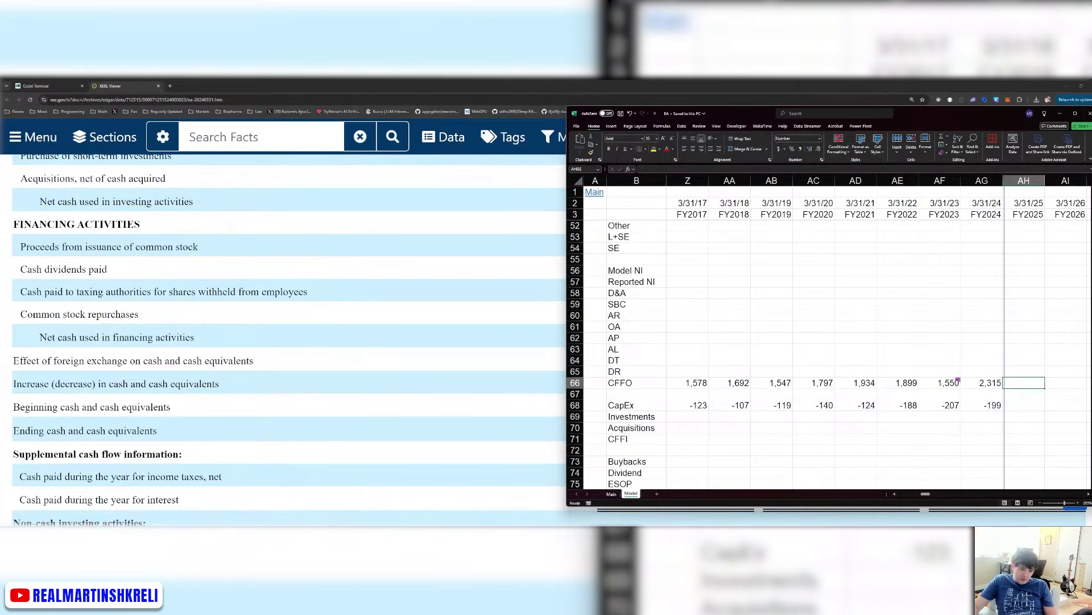
Try dividing EV by 1900 in N8 of the Main sheet with =N7/1900, and clear the cell.
key(ctrl+Page_Up)
key(Right)
key(Right)
key(Up)
key(Up)
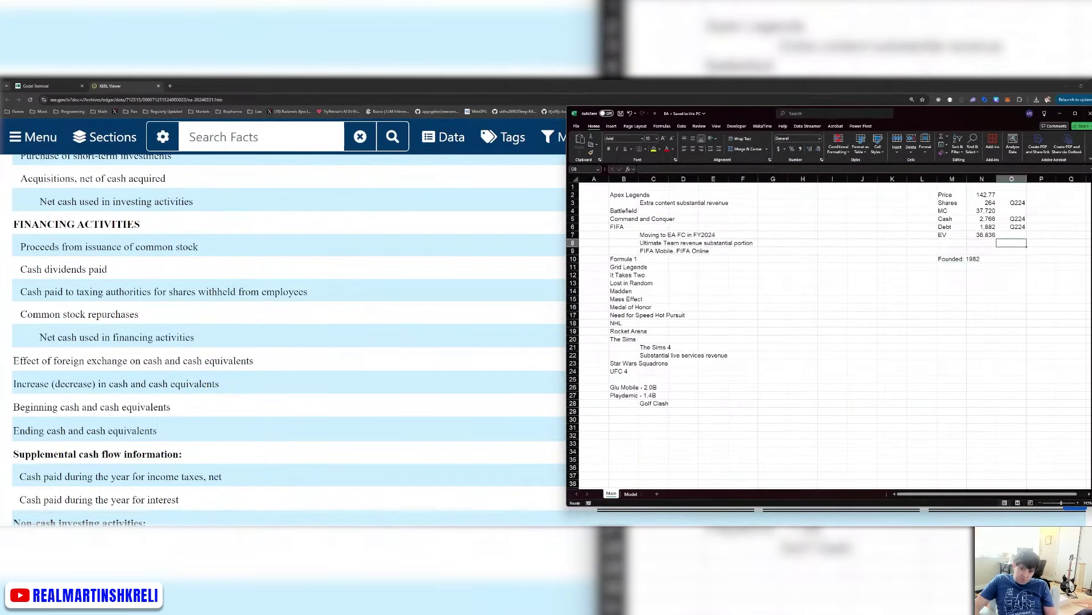
key(Left)
text(=N7/1900)
key(Return)
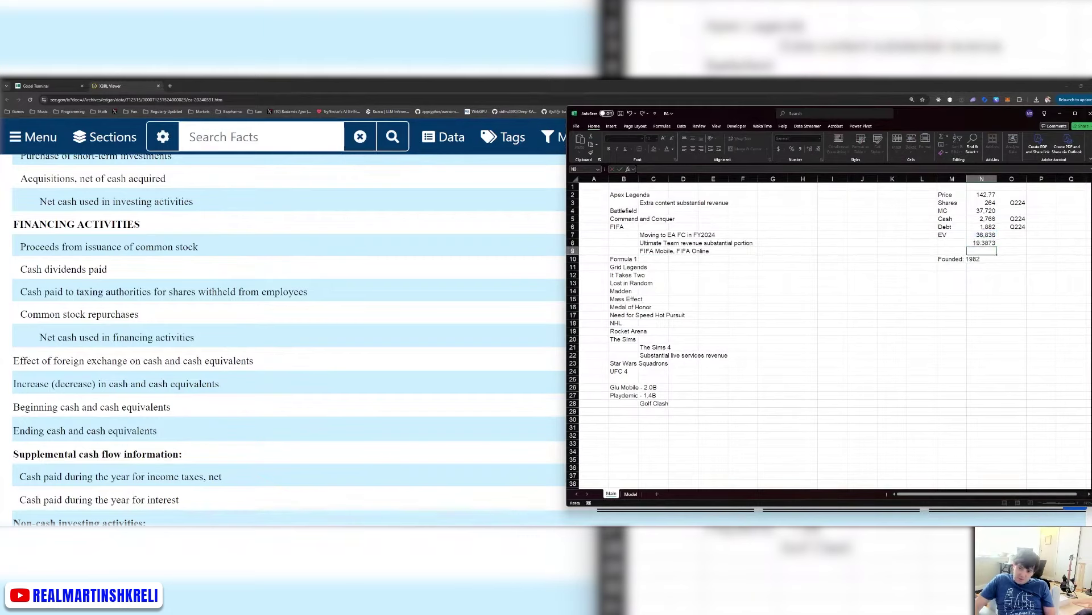
key(Up)
key(Delete)
Return to cell A1 of the Main sheet and save the workbook.
key(Up)
key(ctrl+Home)
key(ctrl+s)
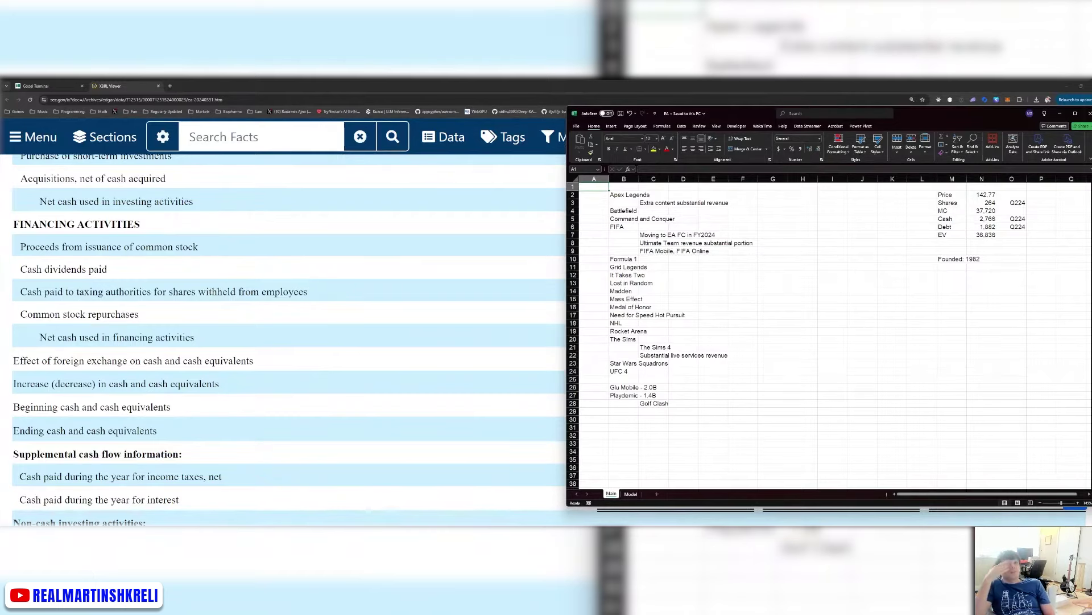
Format the FY2023 Download through Live Services cells (AF14:AF17) on the Model sheet as numbers with thousands separators and no decimals.
key(ctrl+Page_Down)
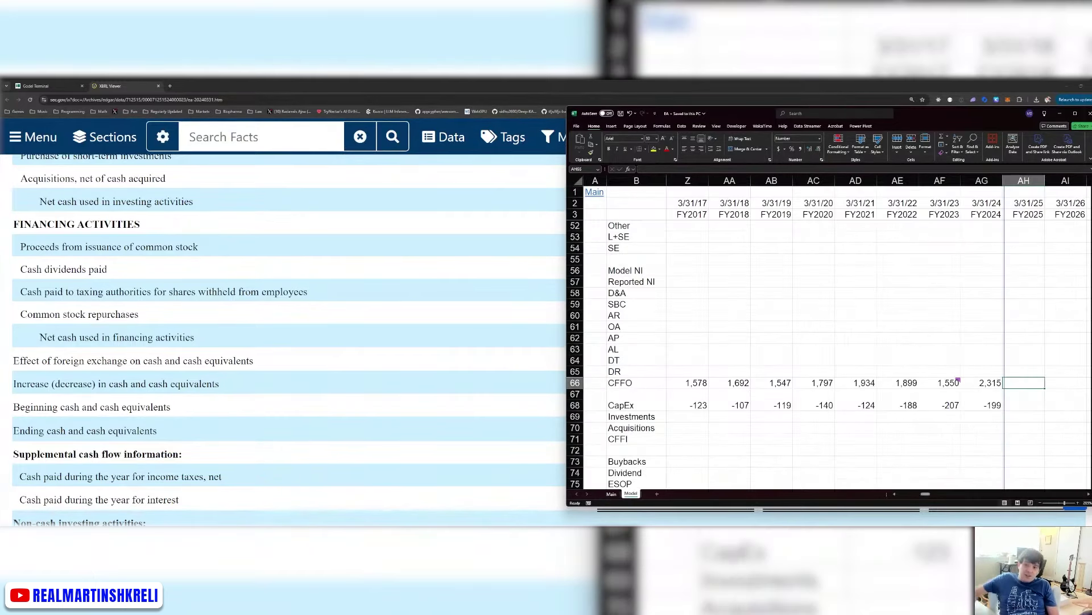
scroll(982, 286, up, 16)
scroll(986, 281, down, 2)
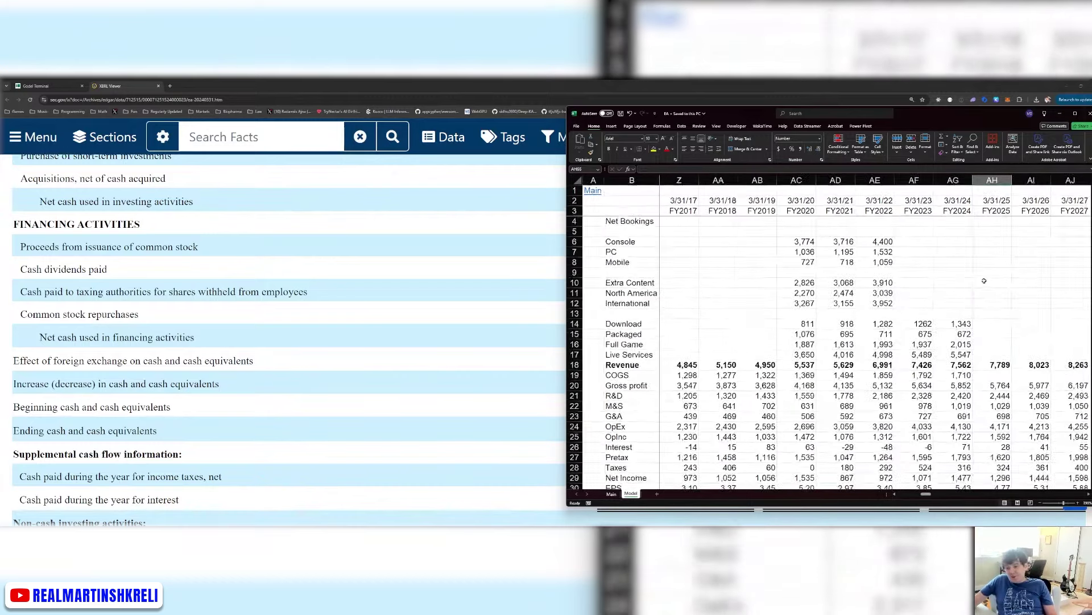
click(921, 316)
drag(891, 314, 896, 342)
key(ctrl+1)
click(700, 254)
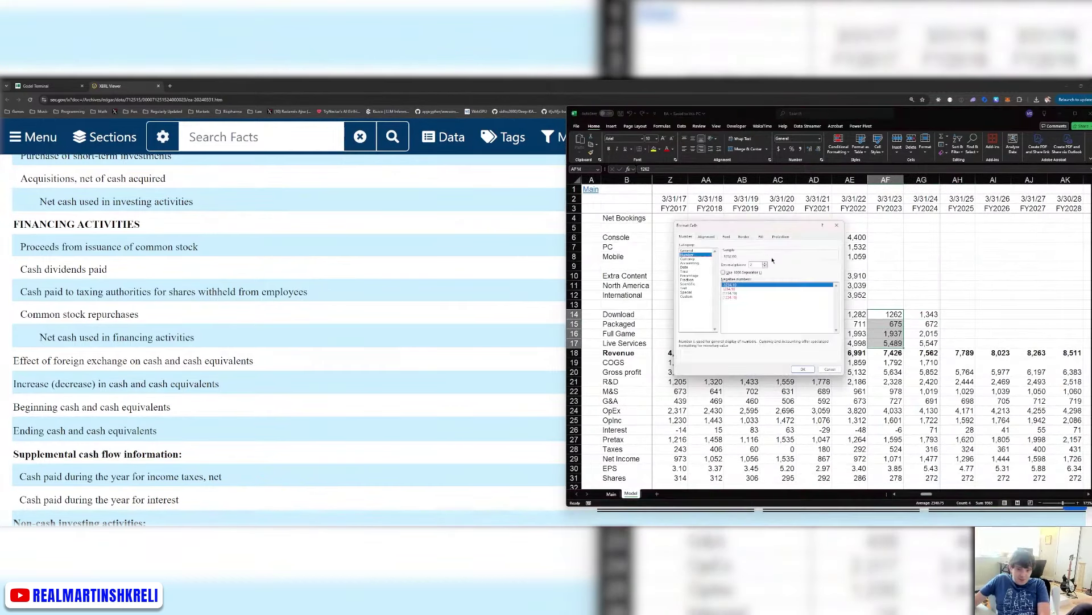
double_click(765, 266)
click(758, 273)
key(Return)
drag(985, 327, 896, 316)
click(896, 315)
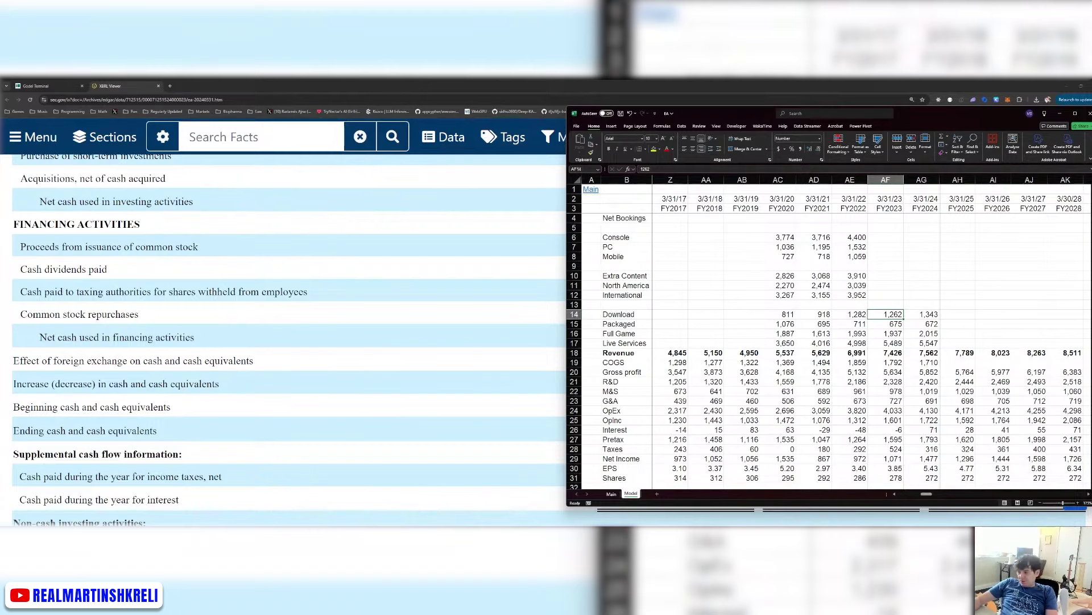
Switch to the Bloomberg terminal, look up Electronic Arts' debt distribution and open its 1.85% 02/15/31 bond.
key(alt+Tab)
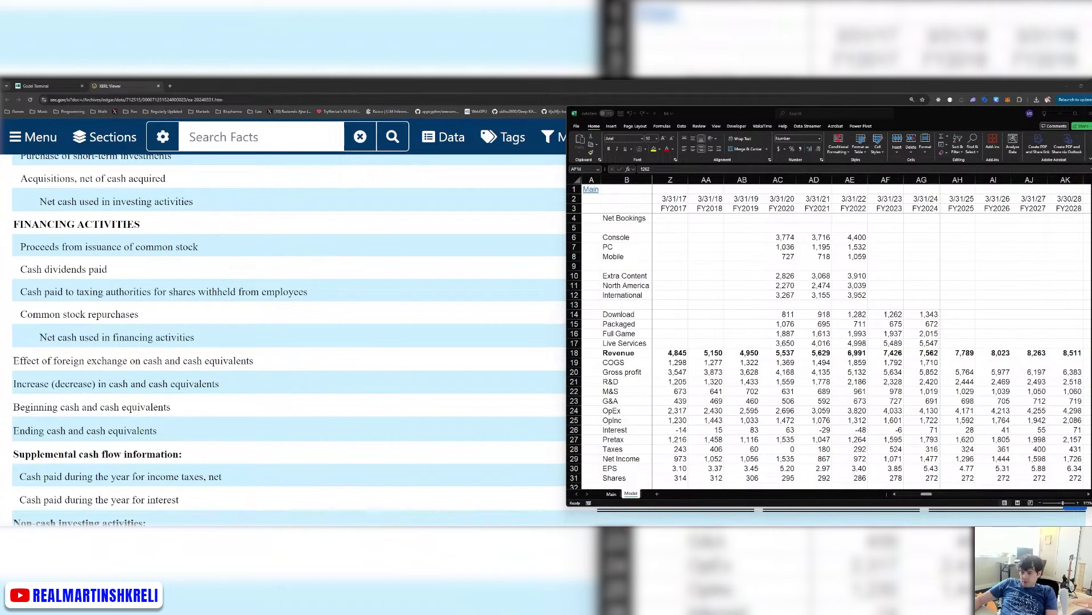
click(36, 86)
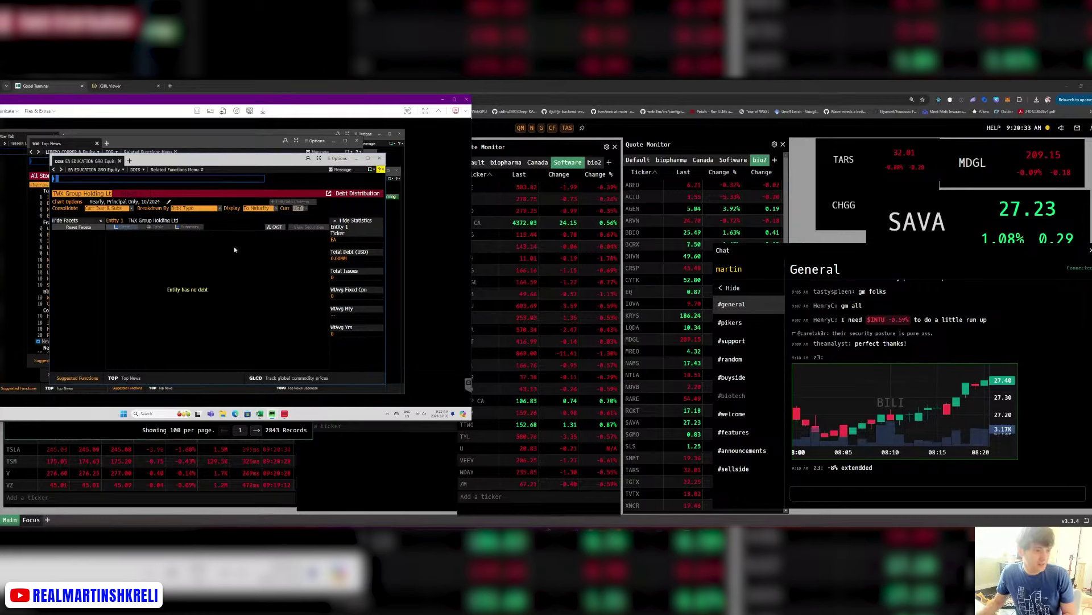
click(251, 179)
text(EA)
key(F8)
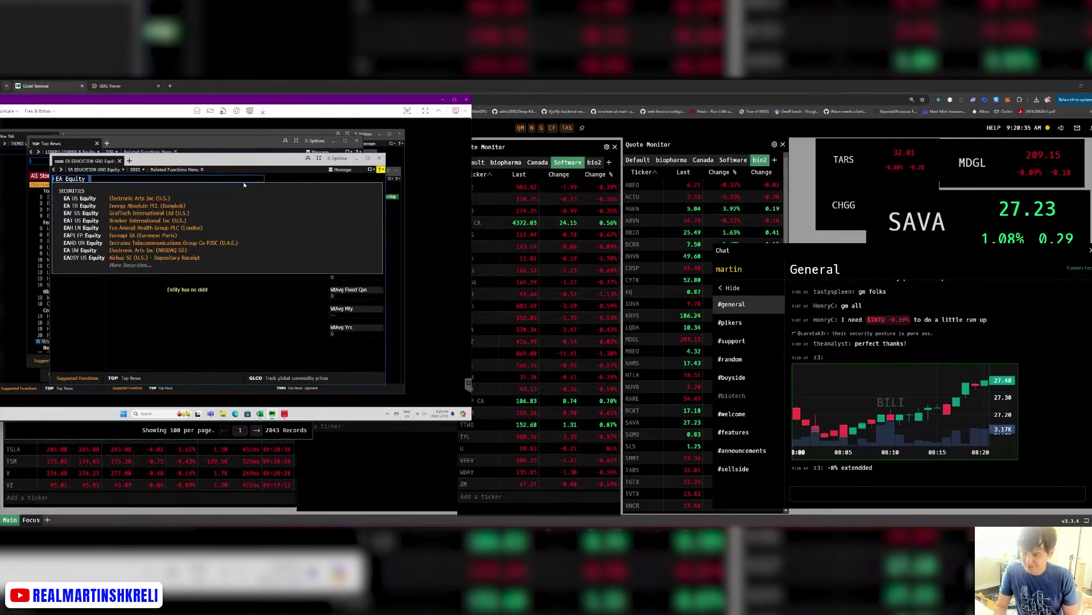
text(D)
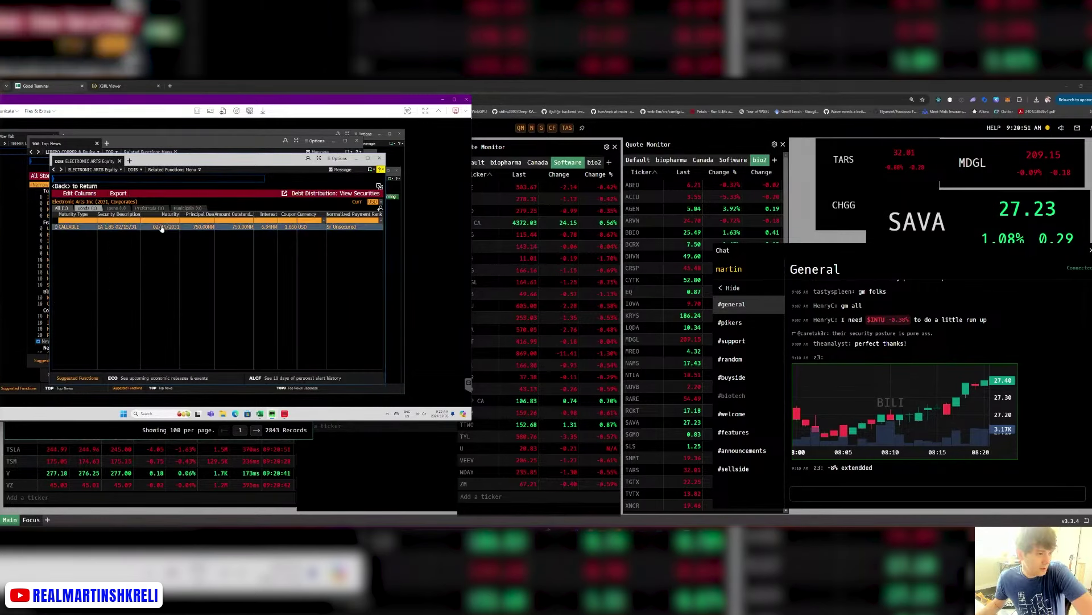
click(162, 227)
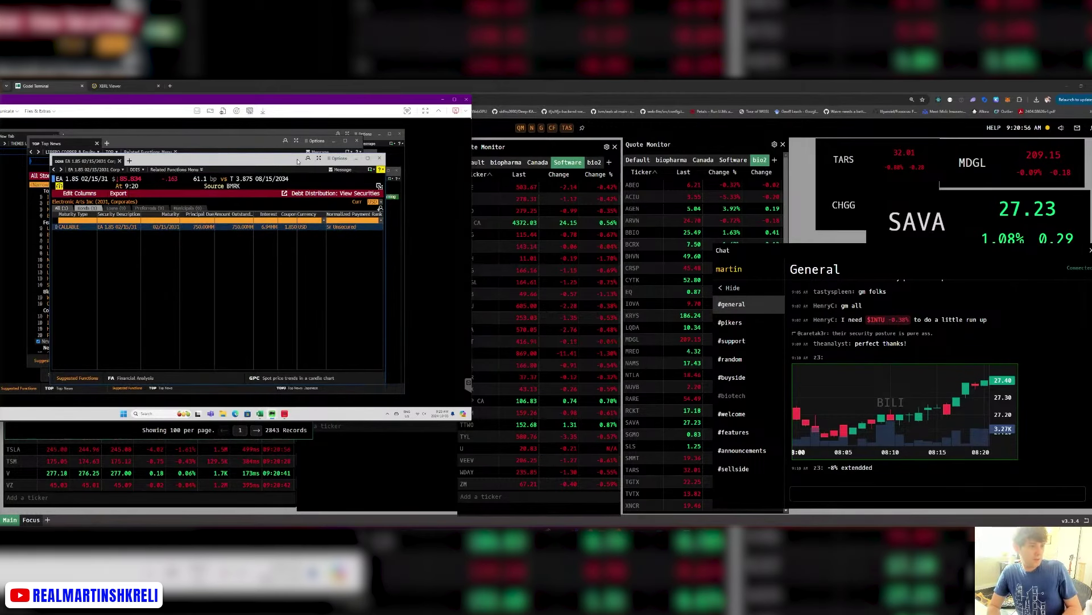
Display the yield chart (GY) for the EA 1.85 02/15/31 bond.
text(GY)
key(Return)
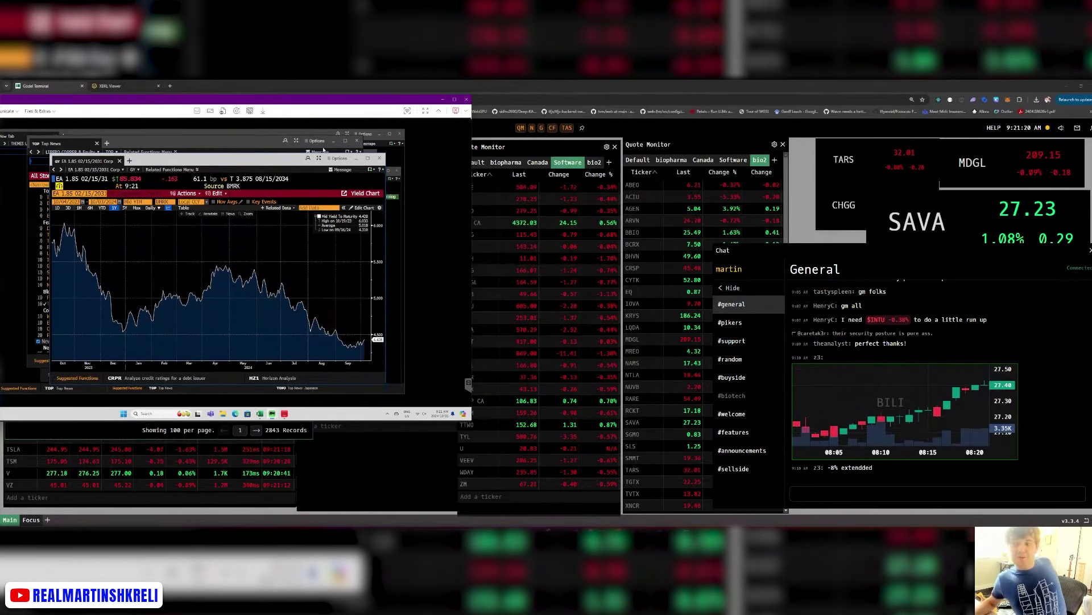
click(758, 83)
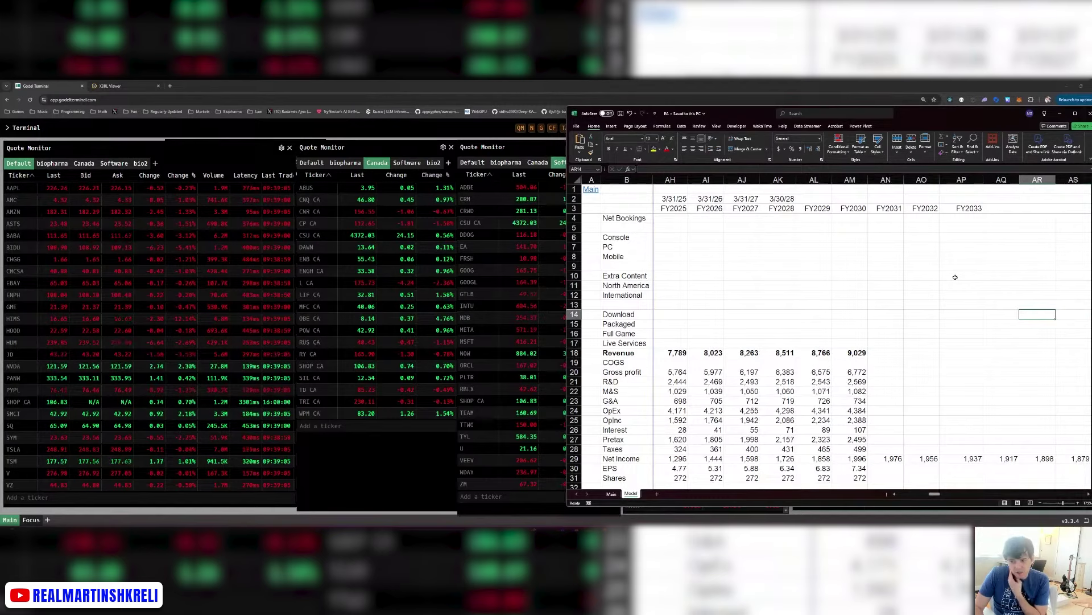
Return to the EA model in Excel and close the workbook.
key(Left)
key(Left)
key(Left)
key(Left)
key(Left)
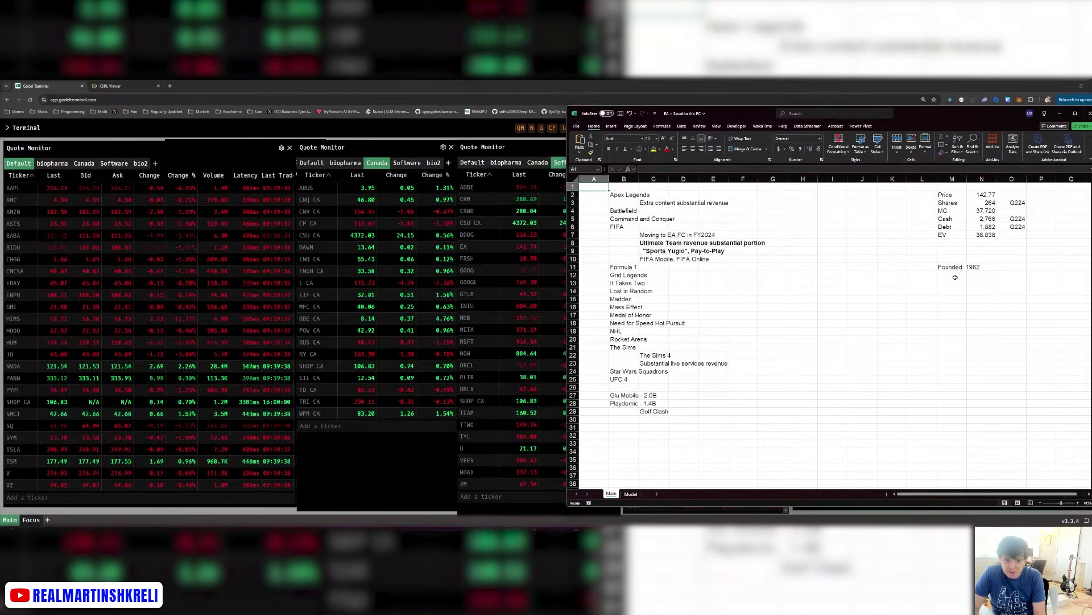
key(ctrl+w)
In the Software workbook's Media-Games-Design sheet, set the Electronic Arts price to 142.
key(Right)
key(Right)
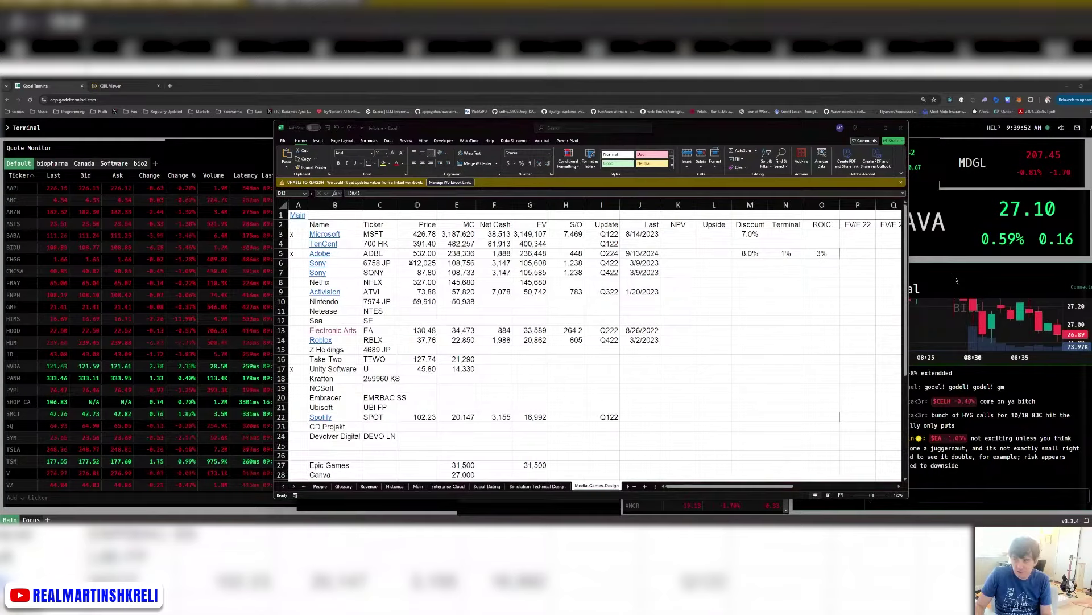
key(alt+Tab)
key(alt+Tab)
text(142)
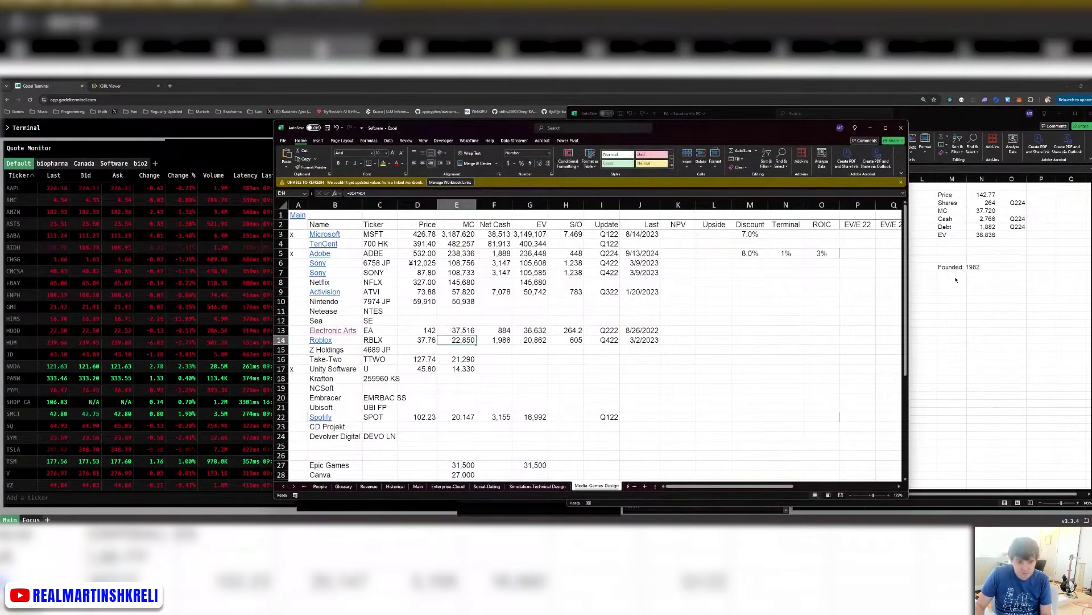
key(ctrl+Return)
Set the Electronic Arts Update quarter to Q224 and format its S/O value without decimals.
key(Right)
key(Right)
key(Right)
key(Right)
key(Right)
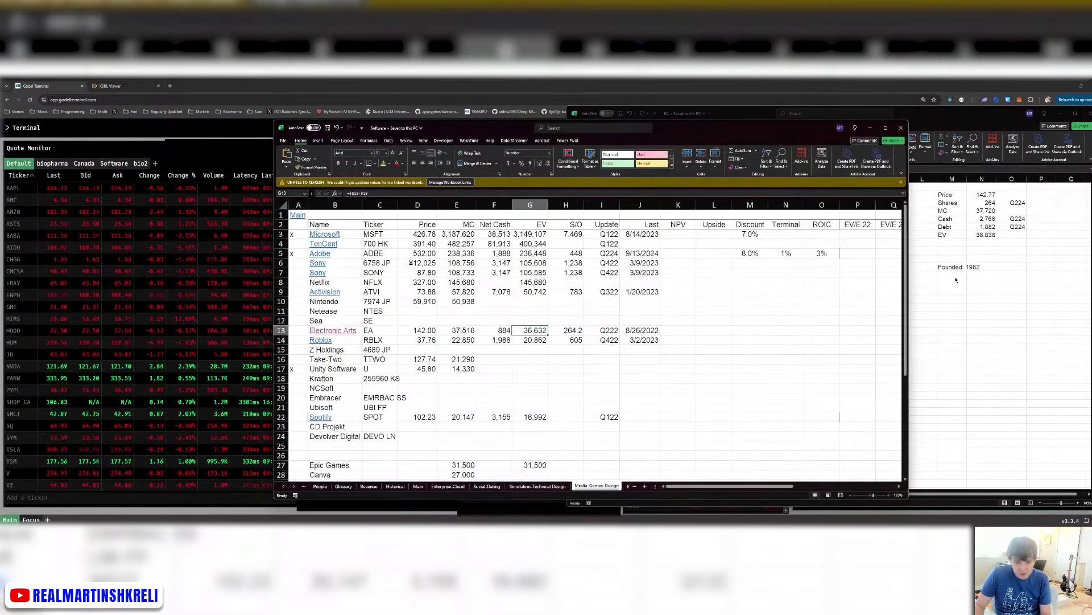
text(Q224)
key(Left)
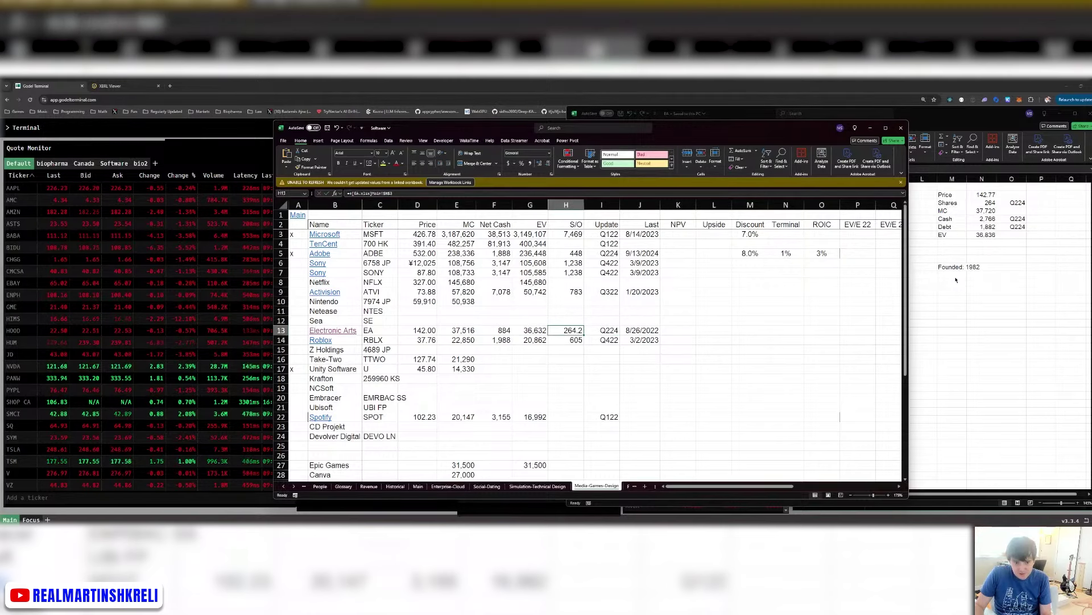
key(ctrl+1)
key(Return)
Set the Last date in the Electronic Arts row to 10/3/24.
key(Right)
key(Right)
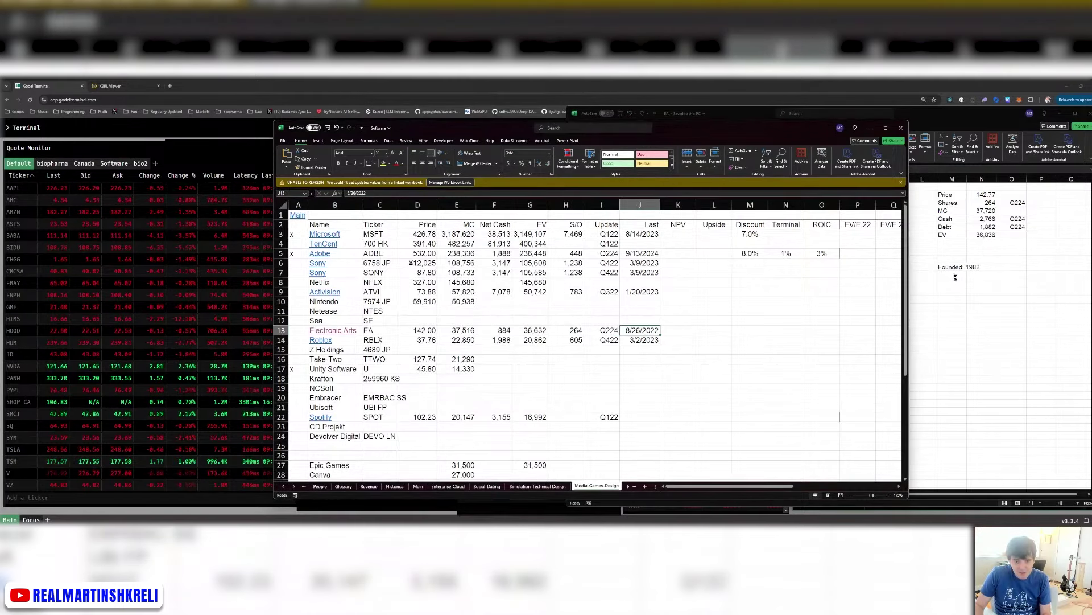
text(10/3/24)
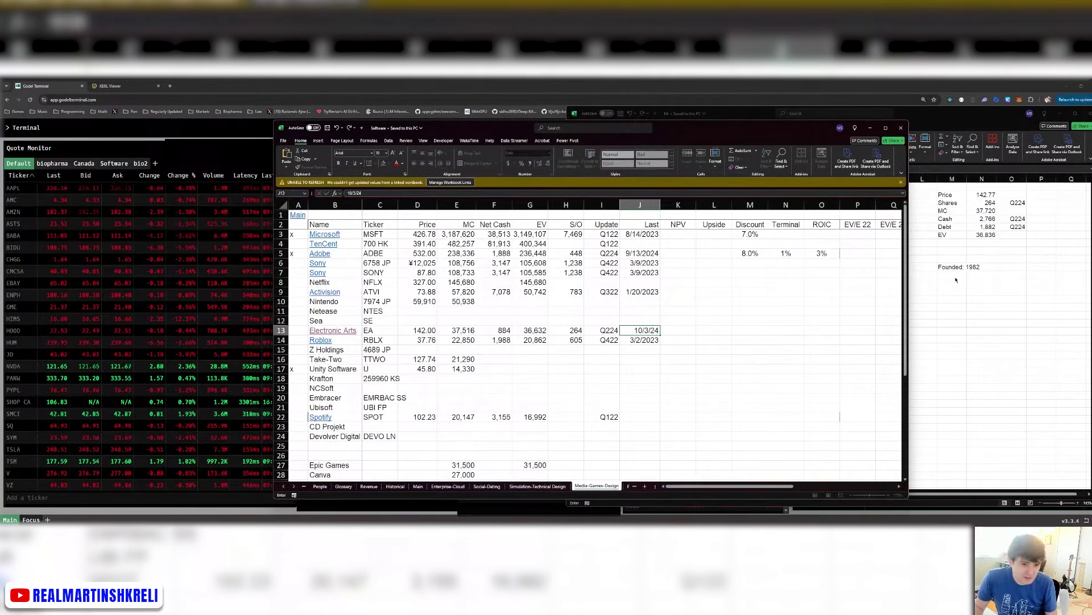
key(ctrl+Return)
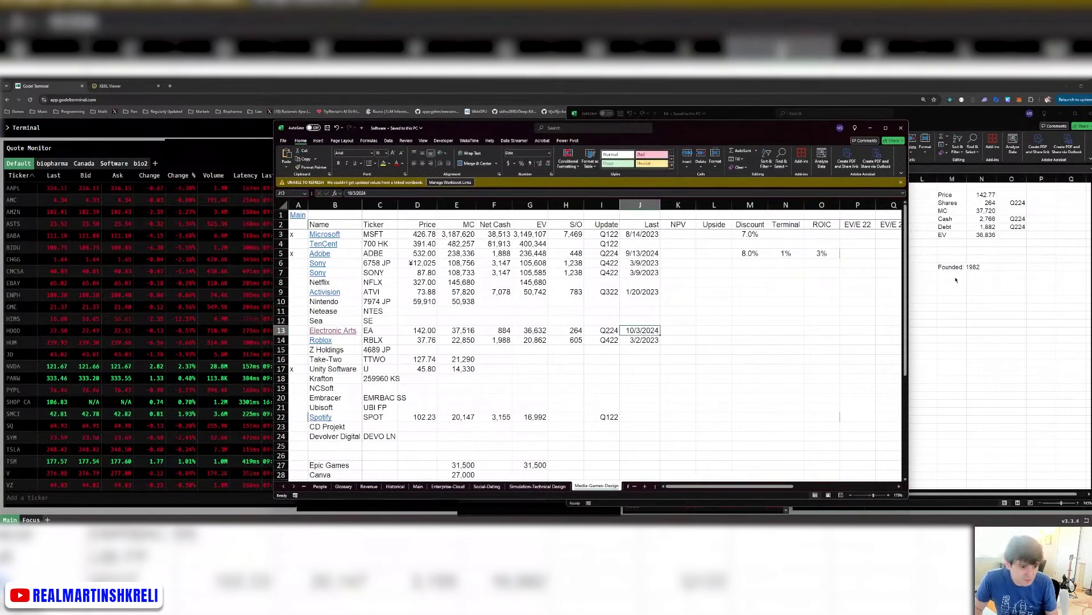
Copy the Activision row from the Media-Games-Design sheet into row 11 of the Acquisitions sheet, below Rational.
key(Down)
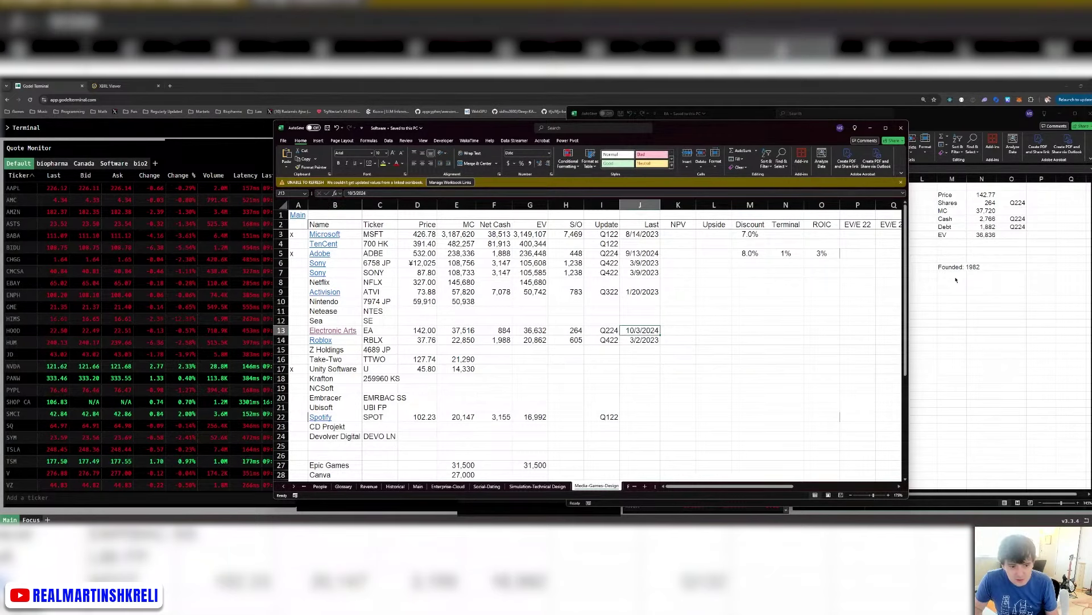
key(Left)
key(Left)
key(Left)
key(Left)
key(Left)
key(Left)
key(Left)
key(ctrl+Right)
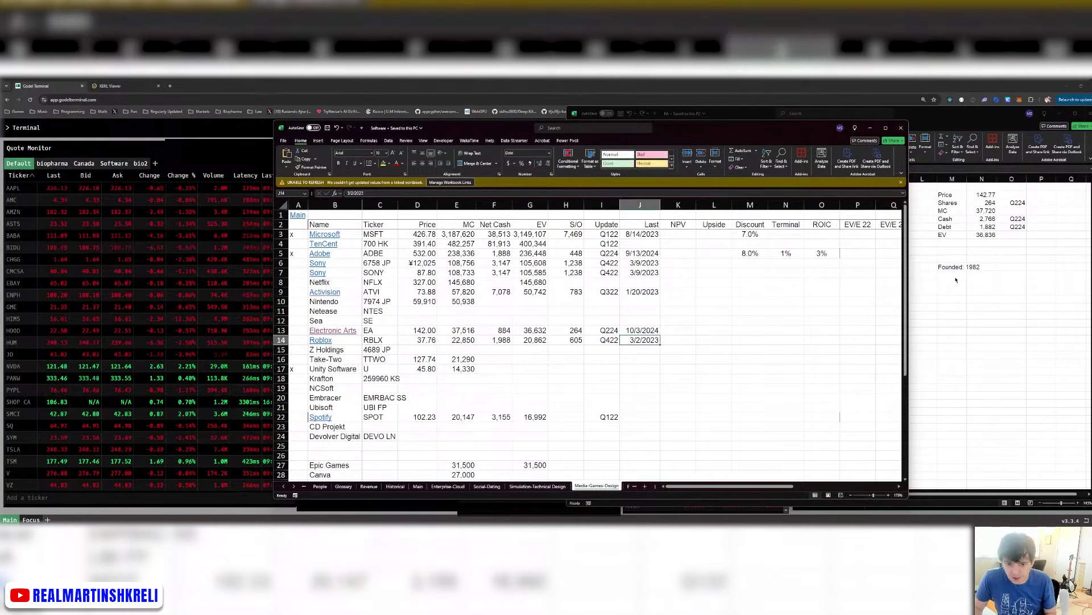
key(ctrl+Left)
key(Up)
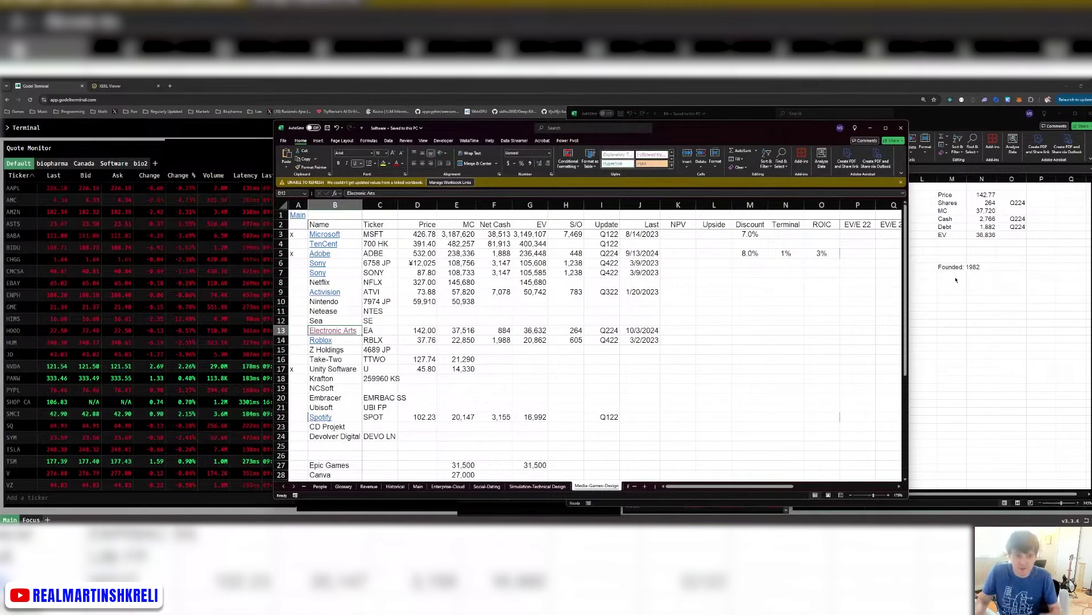
key(ctrl+c)
click(304, 486)
click(289, 264)
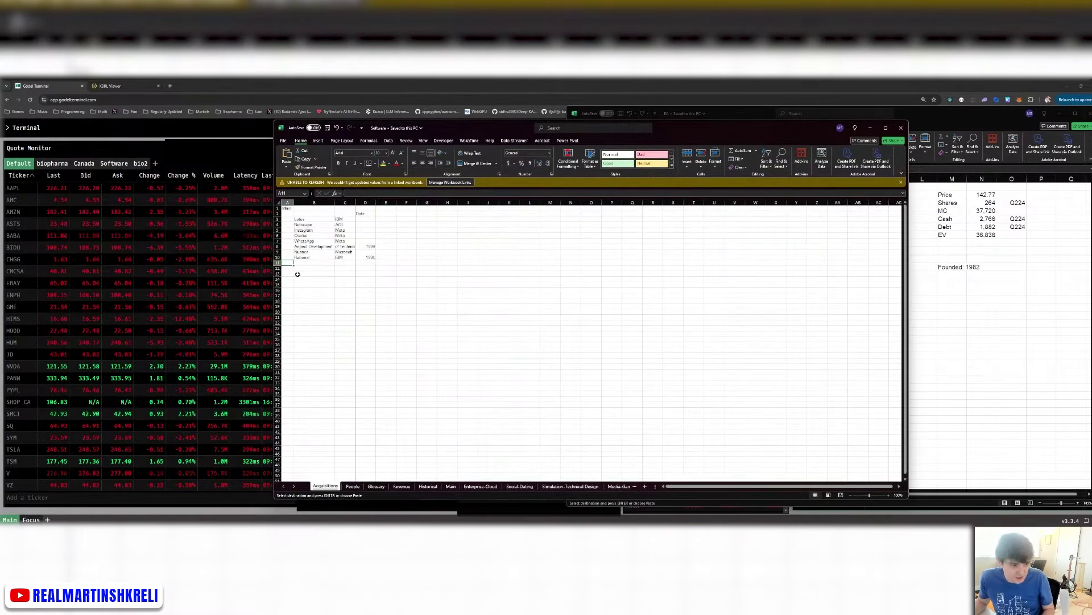
key(Return)
click(428, 350)
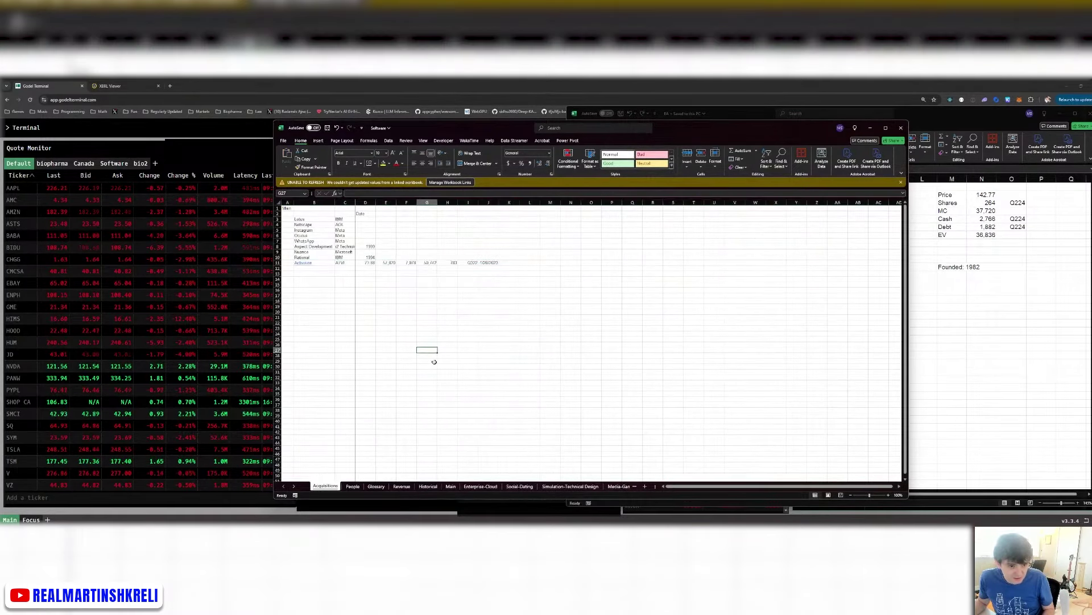
Switch to the YMAB 10-Q in the browser and read through the forward-looking statements to the consolidated balance sheets.
click(401, 487)
key(alt+Tab)
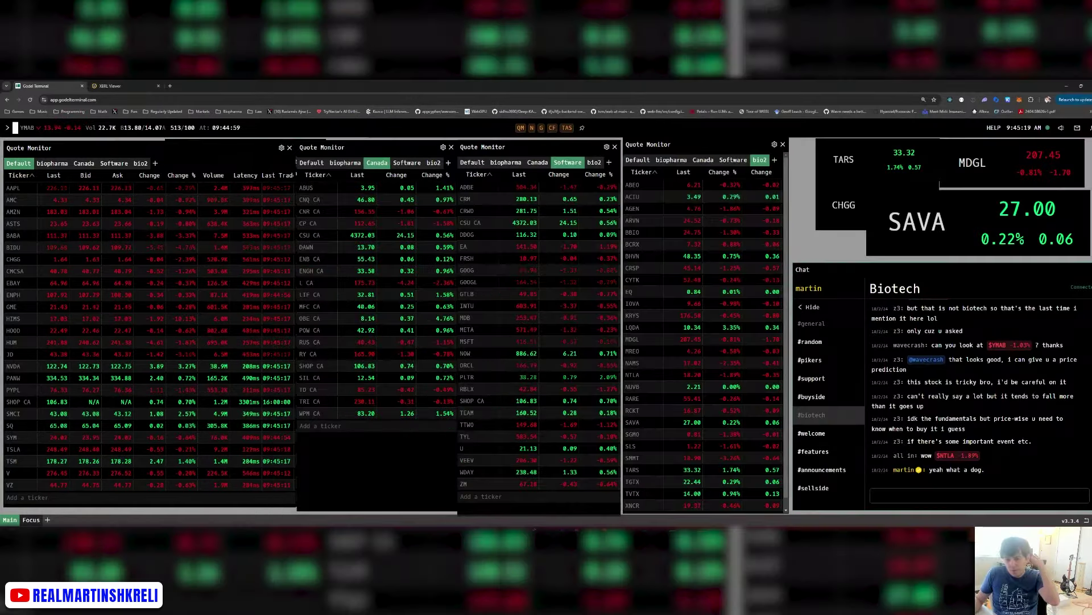
key(ctrl+Tab)
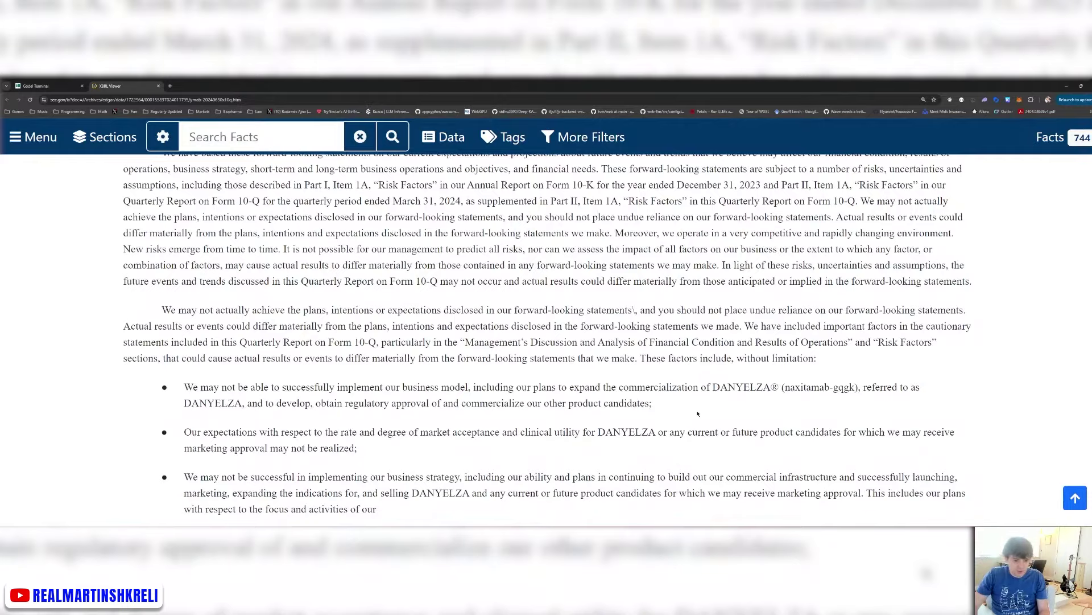
scroll(697, 414, down, 5)
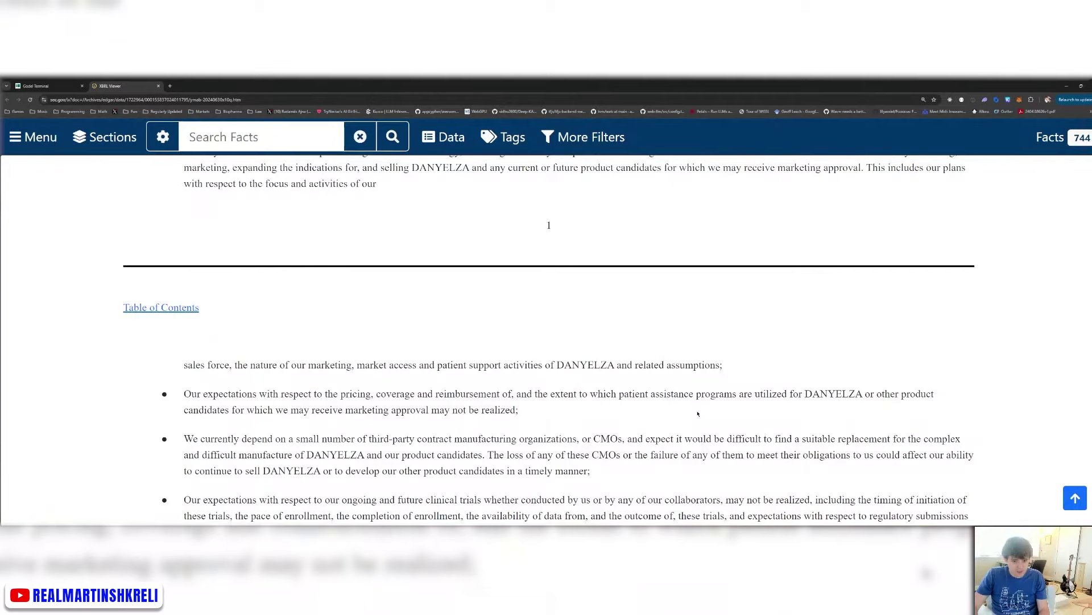
scroll(697, 414, down, 5)
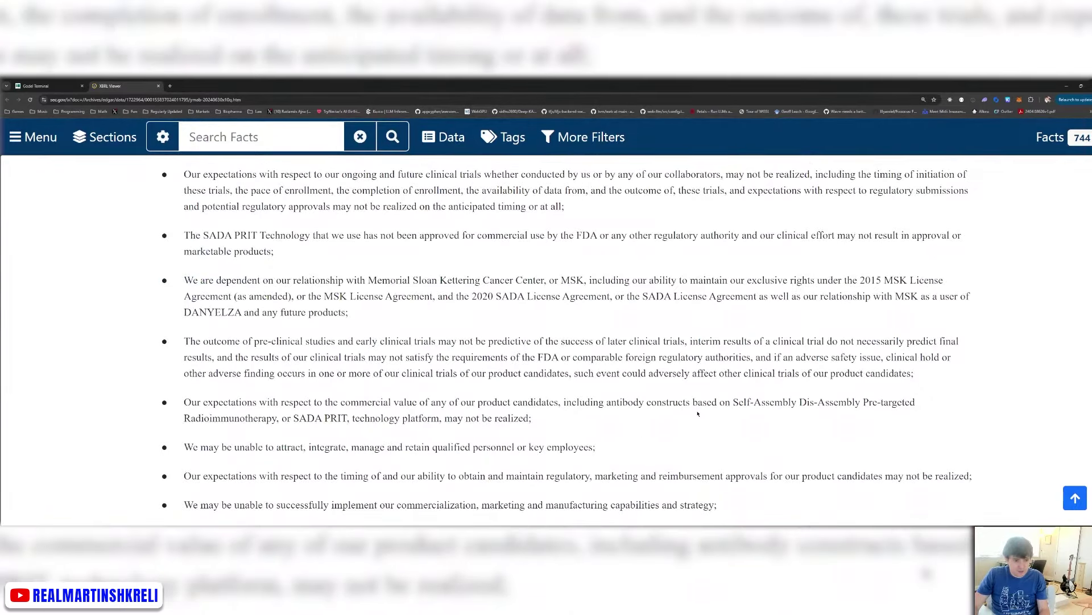
scroll(698, 414, down, 1)
scroll(698, 414, down, 15)
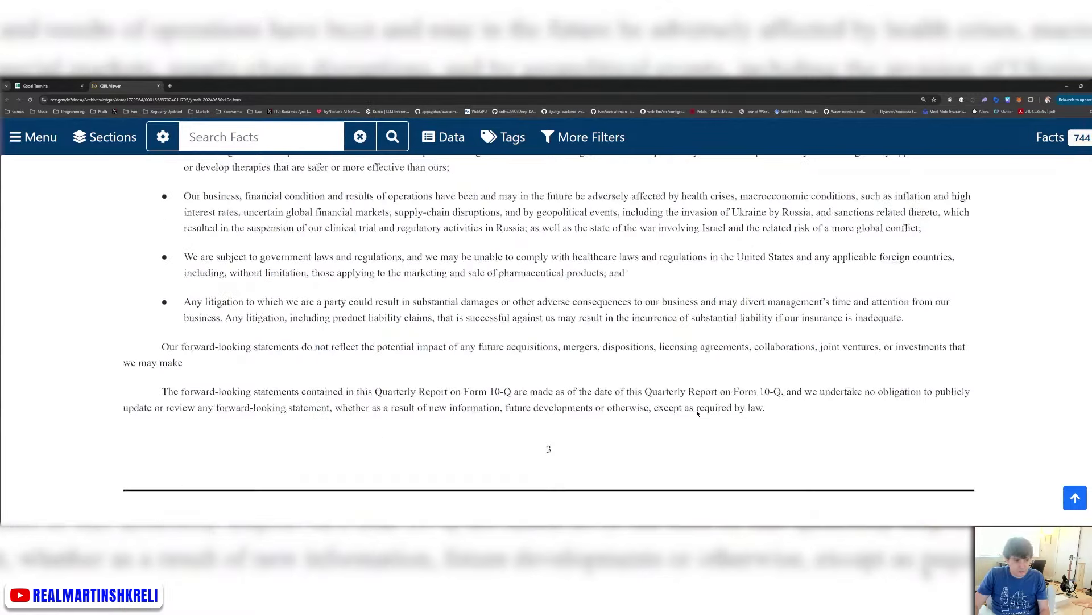
scroll(698, 414, down, 20)
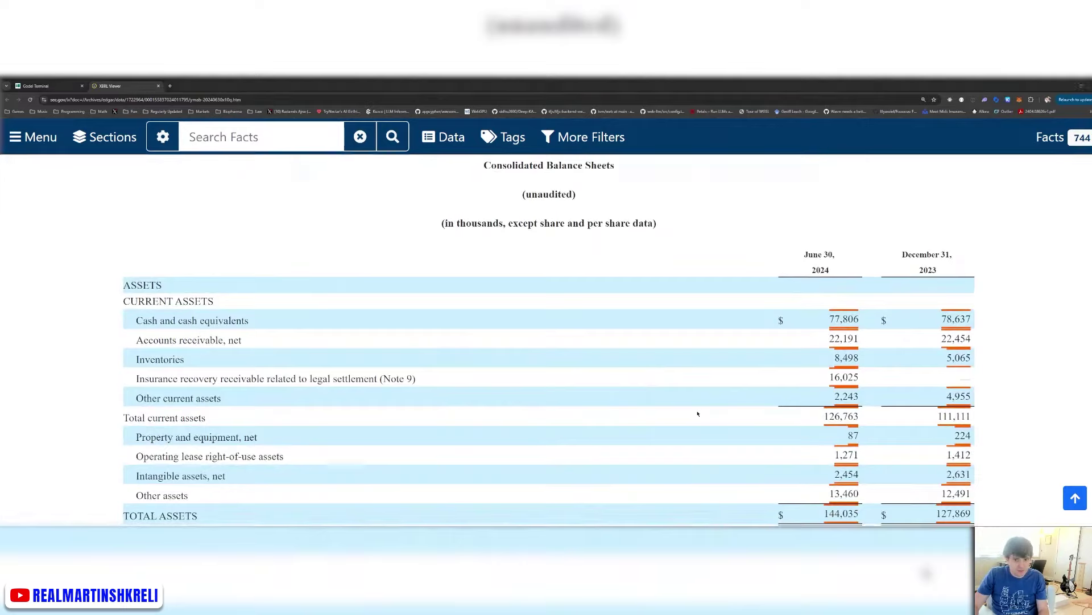
Switch to the YMAB workbook and enter Cash as the sum of 77.806 and 22.191 from the filing's cash and receivables.
key(alt+Tab)
key(Right)
key(Right)
key(Right)
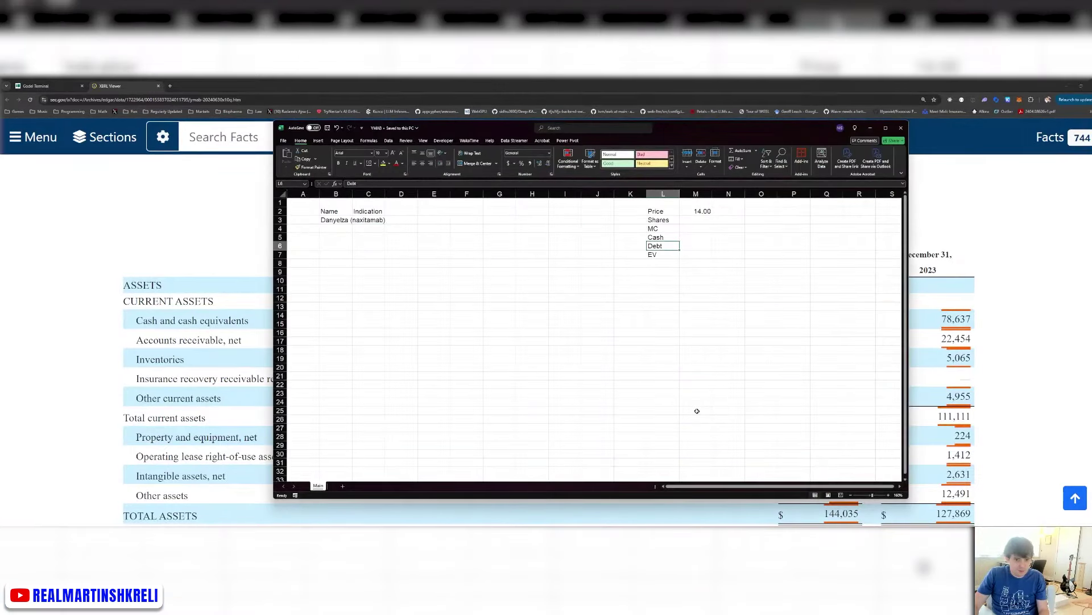
key(alt+Tab)
key(alt+Tab)
text(77.806+)
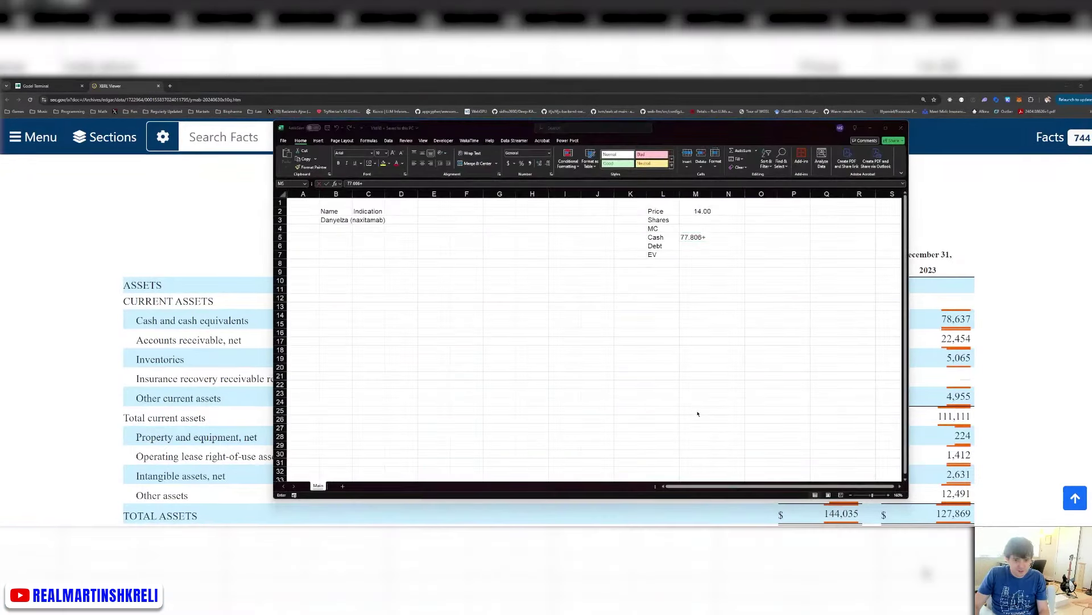
key(alt+Tab)
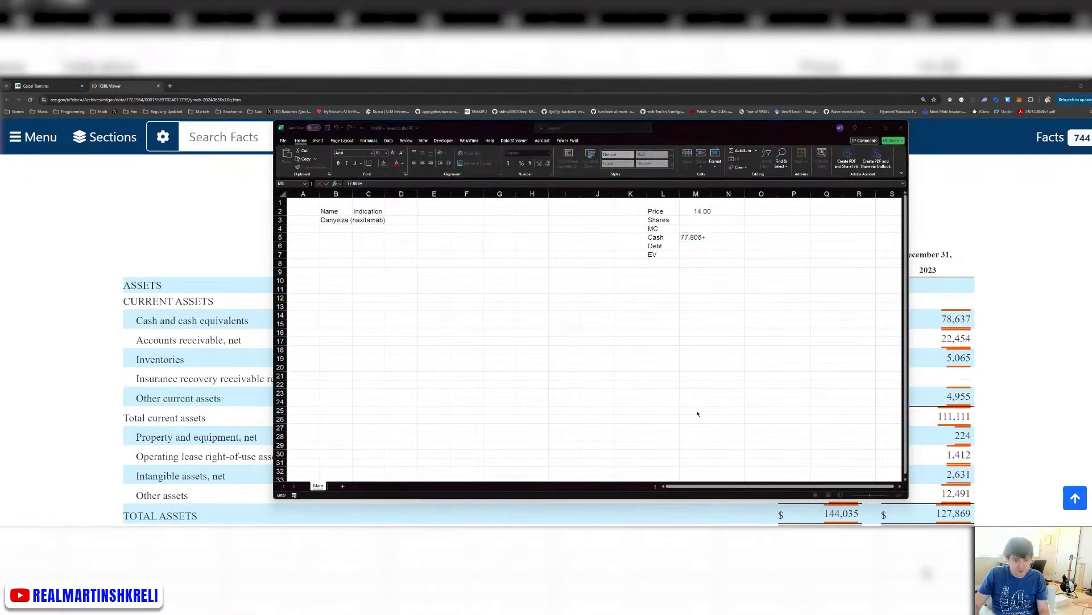
Check the liabilities and equity in the 10-Q, and enter 44.567334 for Shares in the YMAB workbook.
scroll(698, 414, down, 5)
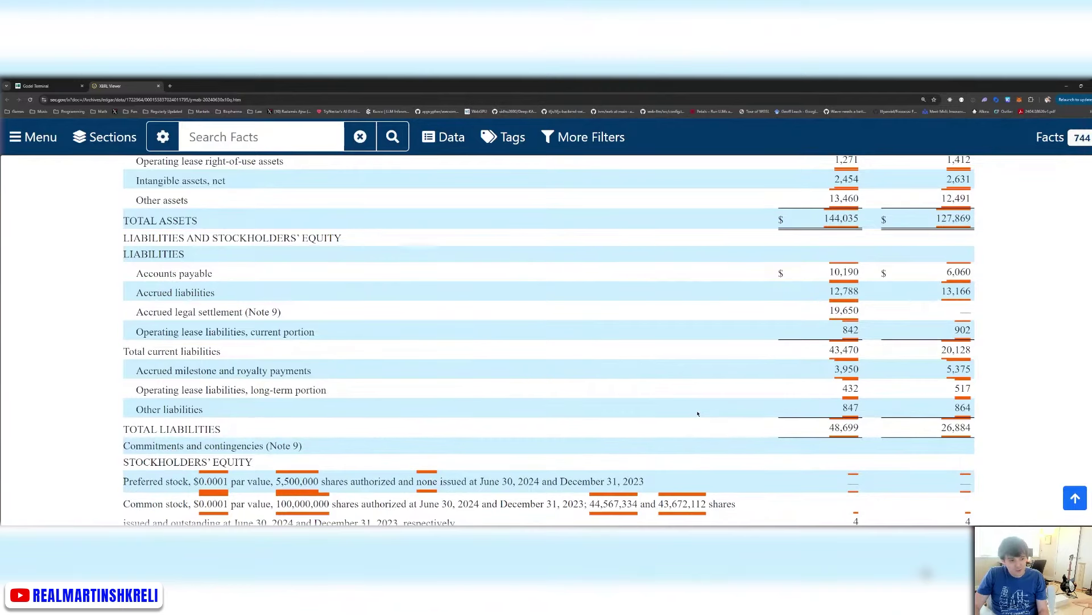
scroll(698, 414, down, 3)
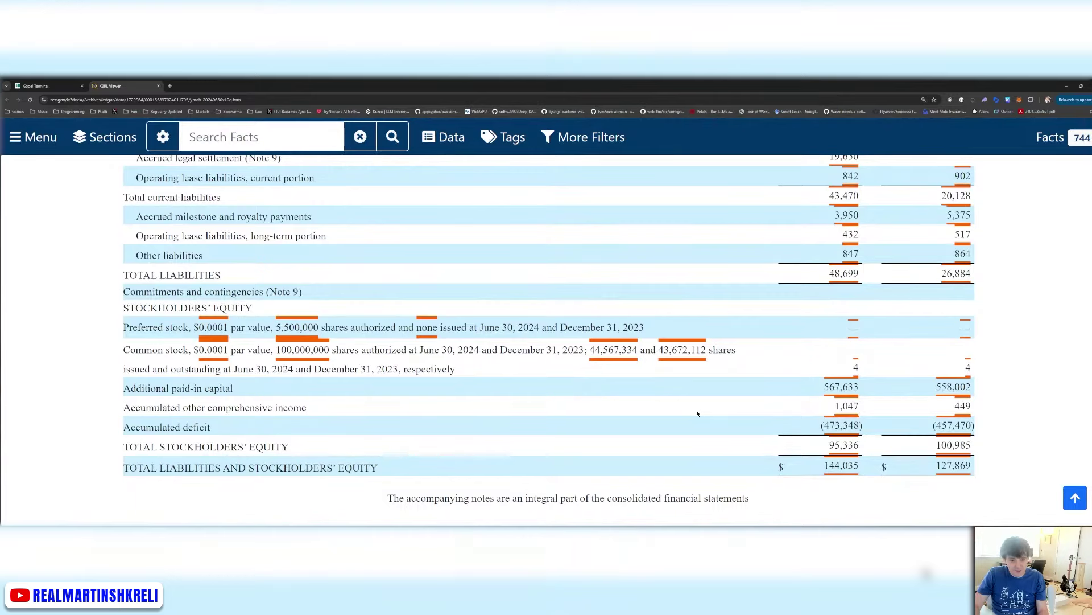
key(alt+Tab)
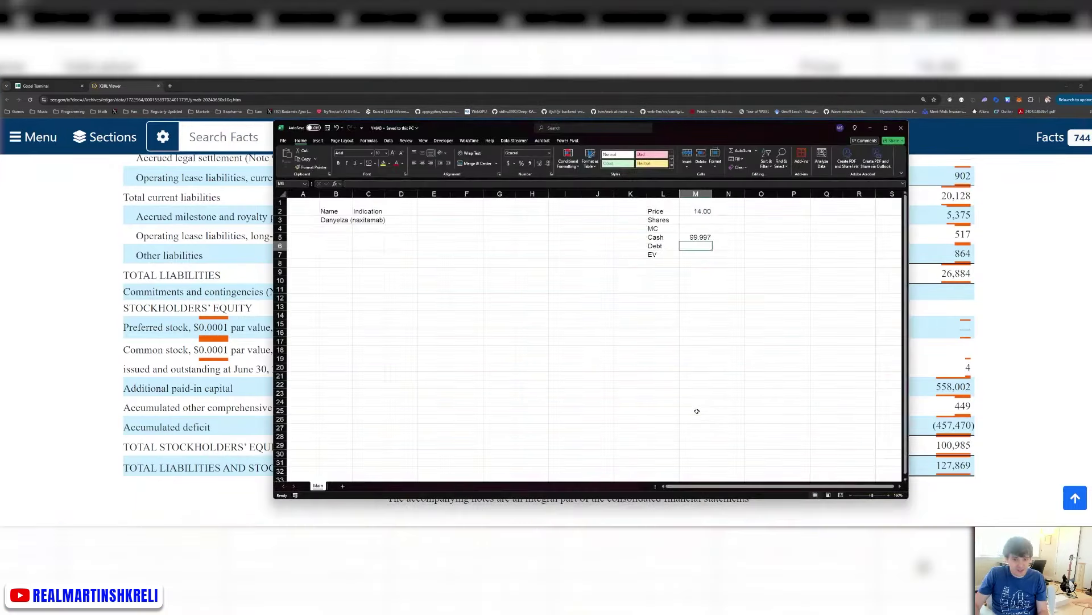
key(alt+Tab)
key(alt+Tab)
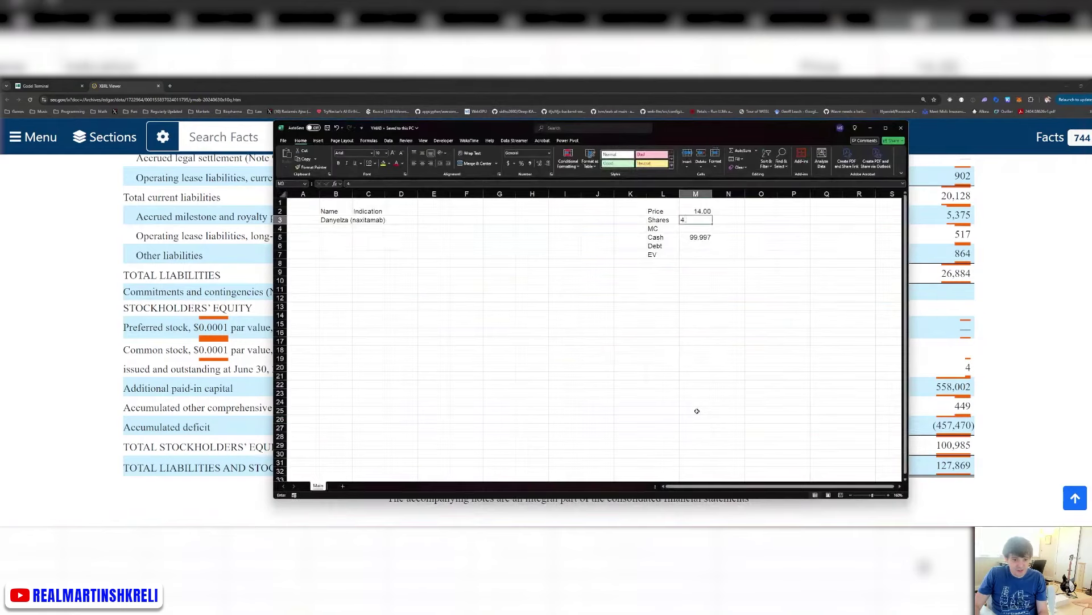
key(alt+Tab)
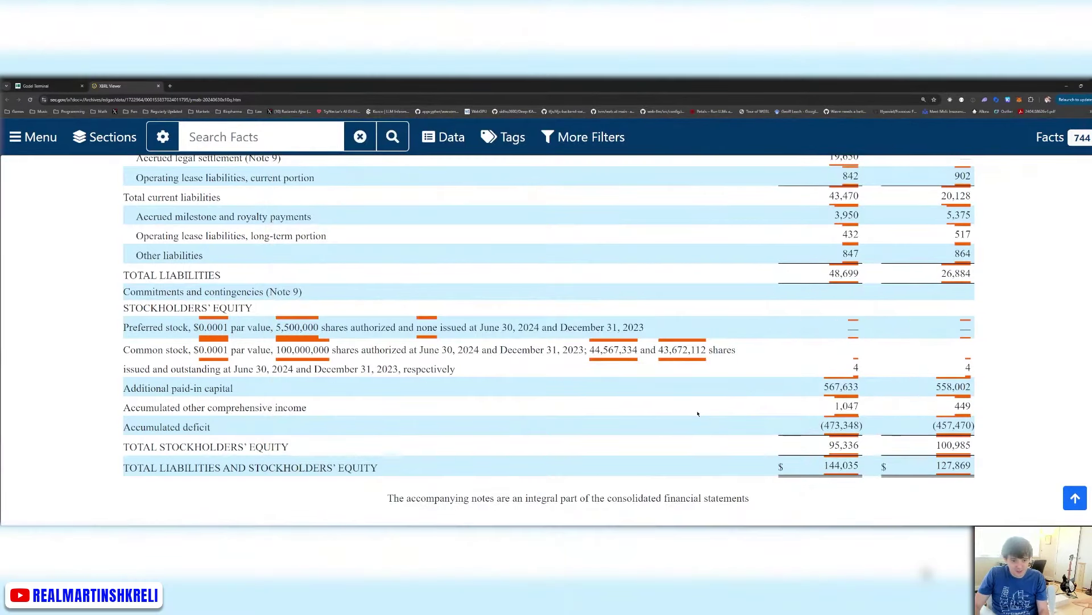
key(alt+Tab)
text(44.5673)
key(Return)
Calculate MC by multiplying the Shares value by the Price.
text(=)
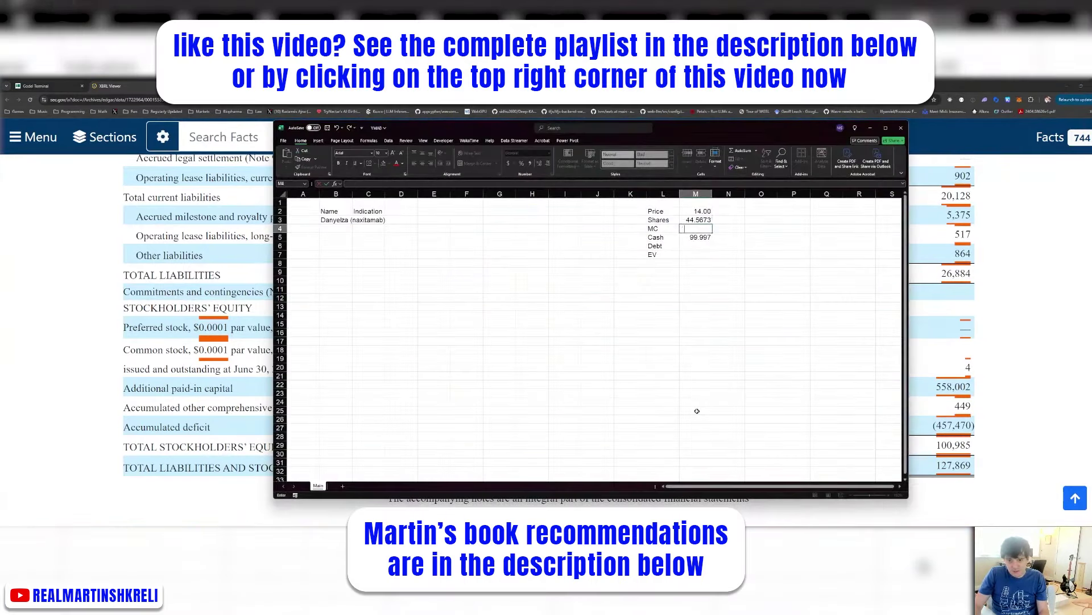
key(Up)
text(*)
key(Up)
key(Up)
key(Return)
Open the number format settings for the value cells from Shares to EV.
key(Up)
key(Up)
key(shift+Down)
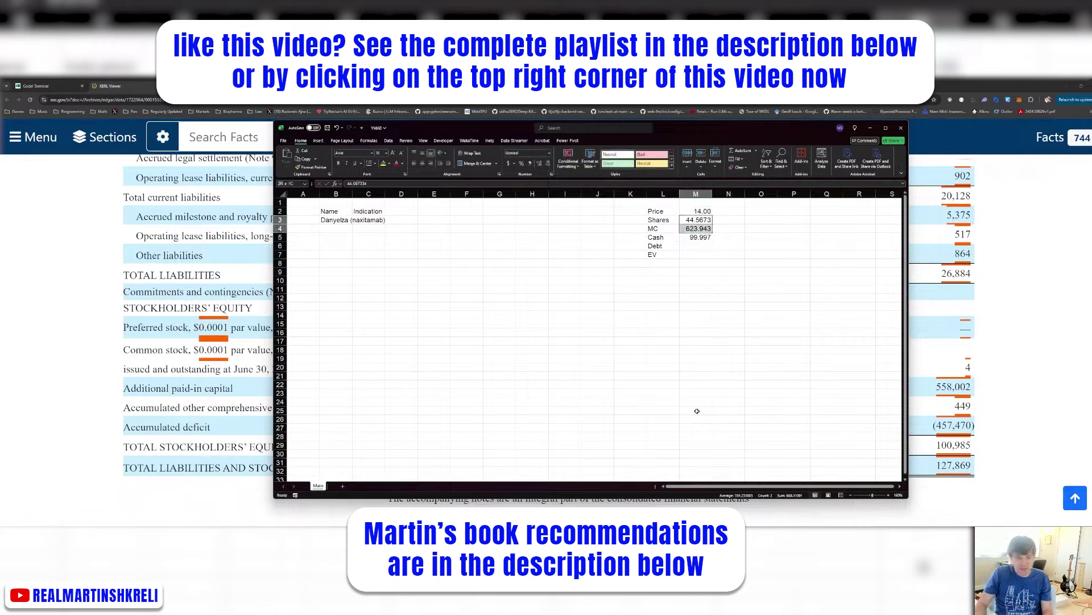
key(shift+Down)
key(shift+Down)
key(shift+Down)
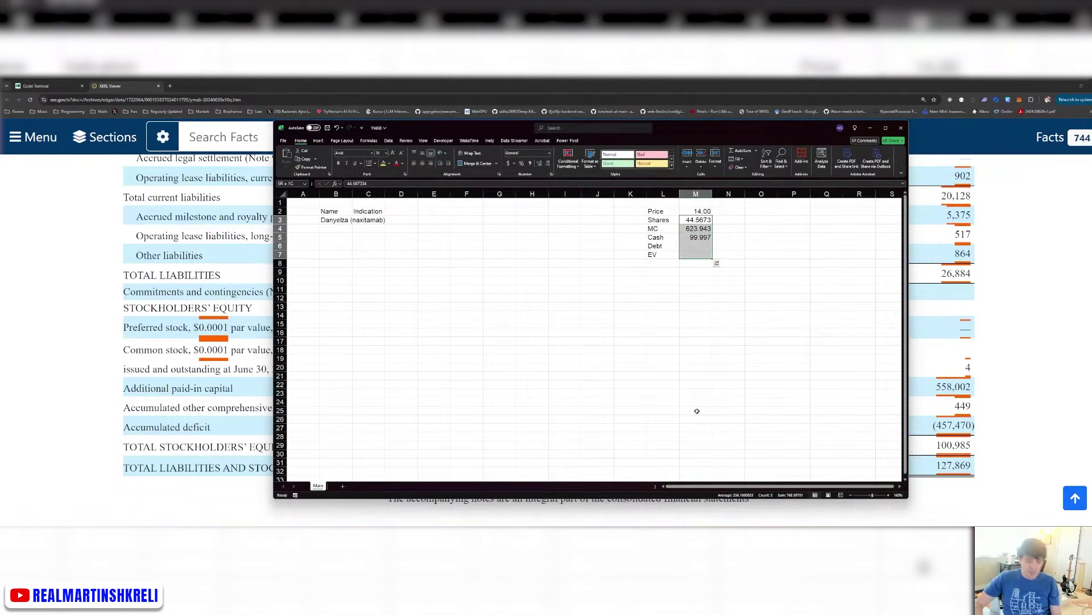
key(ctrl+1)
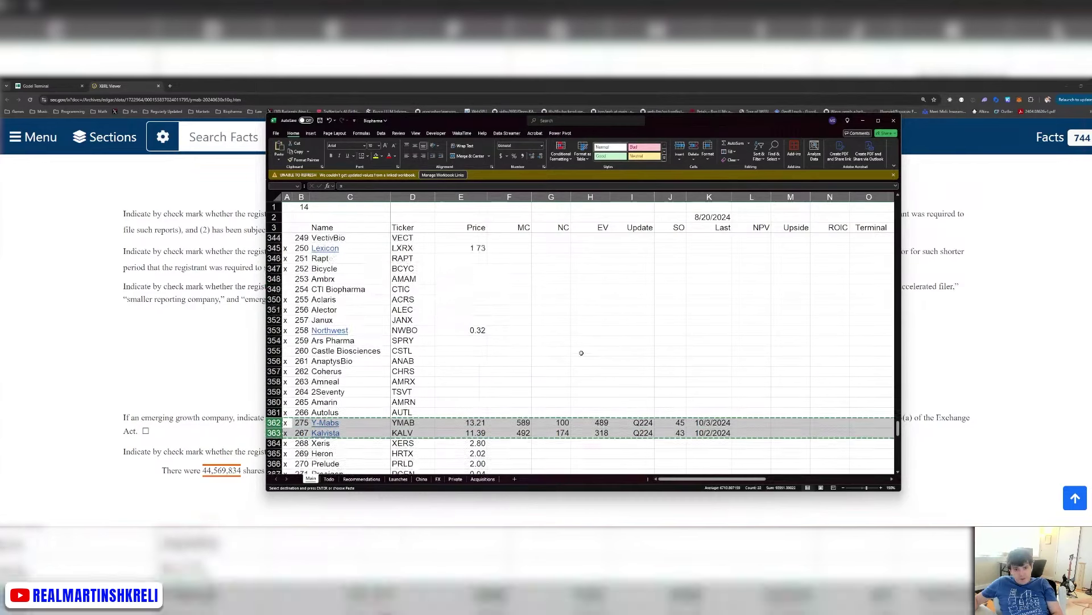
Move the Y-Mabs and Kalvista rows between Clearside Biomedical and Equillium in the Biopharma workbook.
scroll(584, 351, up, 20)
scroll(568, 337, up, 3)
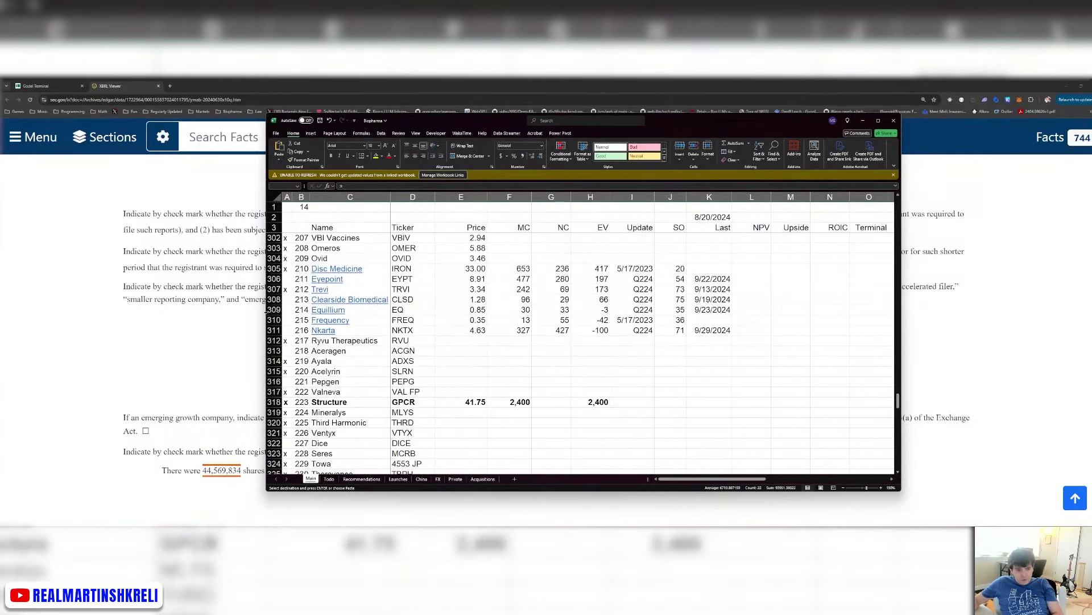
right_click(274, 310)
click(302, 374)
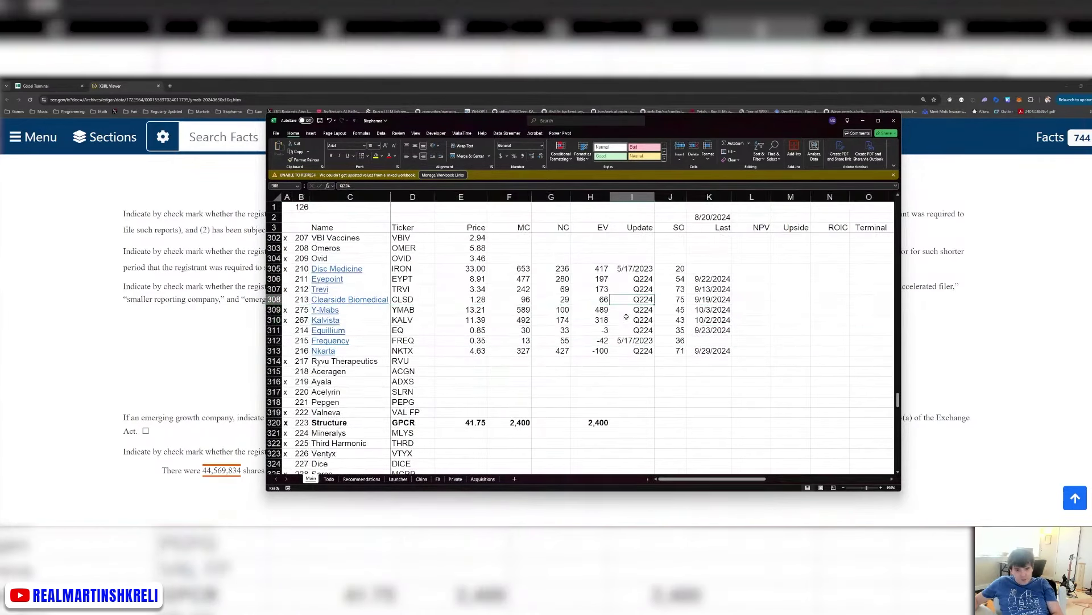
click(618, 319)
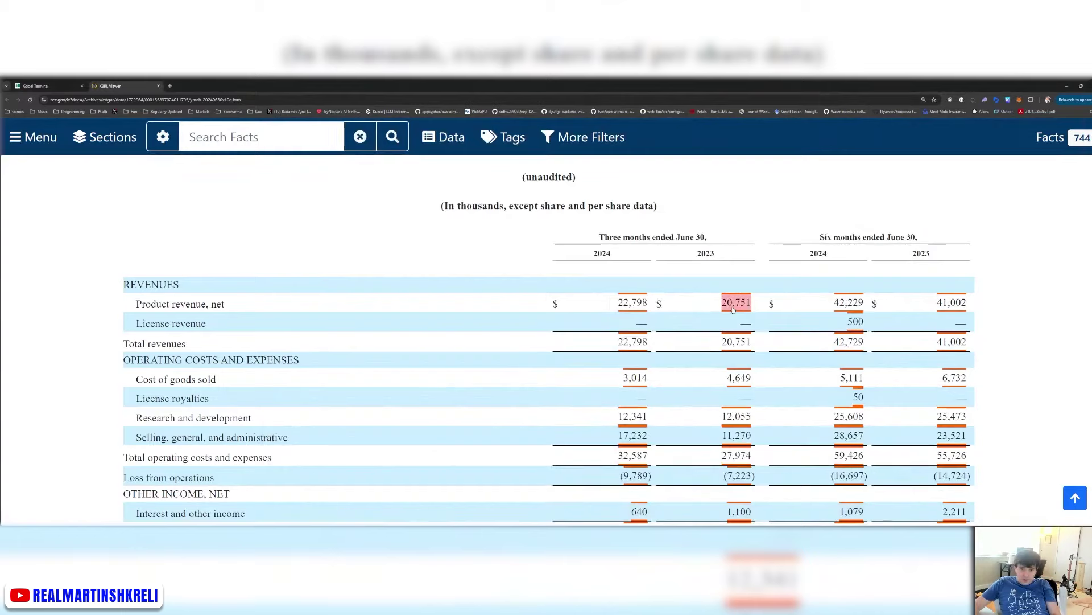
Switch to the YMAB Model sheet and enter Revenue of 22798 for Q224 and 20751 for Q223.
key(alt+Tab)
text(22798)
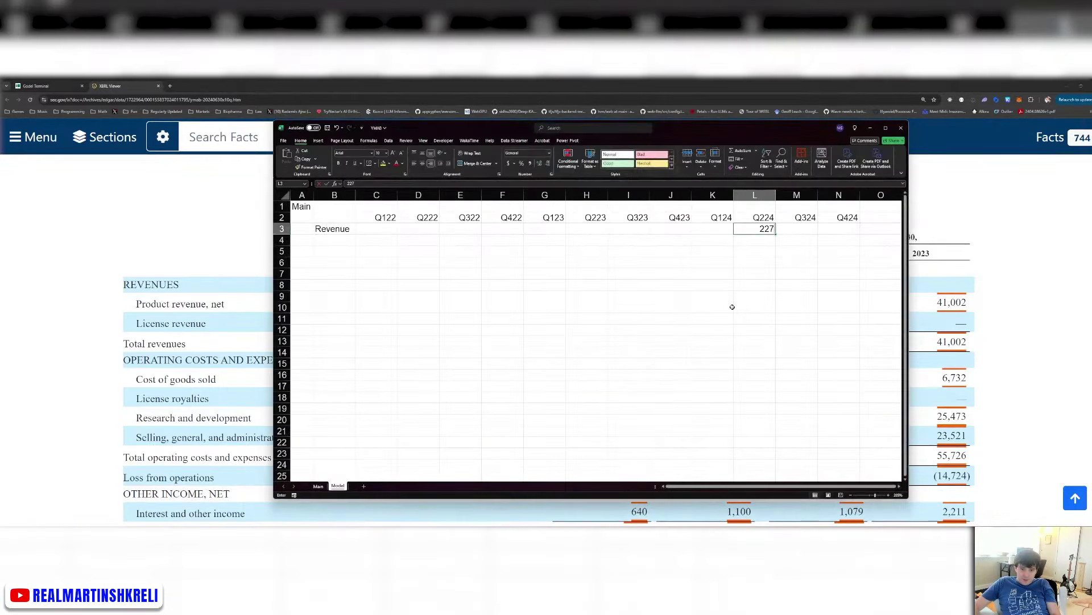
key(Left)
key(Left)
key(Left)
key(Left)
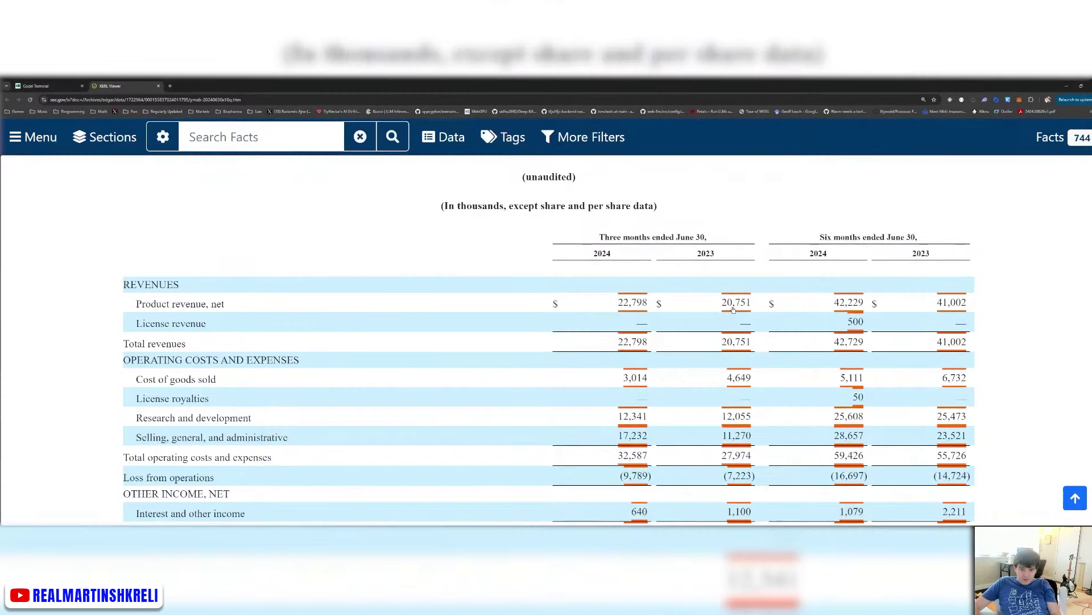
text(20751)
key(Return)
Enter cost of goods sold of 4649 for Q223 and 3014 for Q224, and calculate gross profit for both quarters.
key(alt+Tab)
key(alt+Tab)
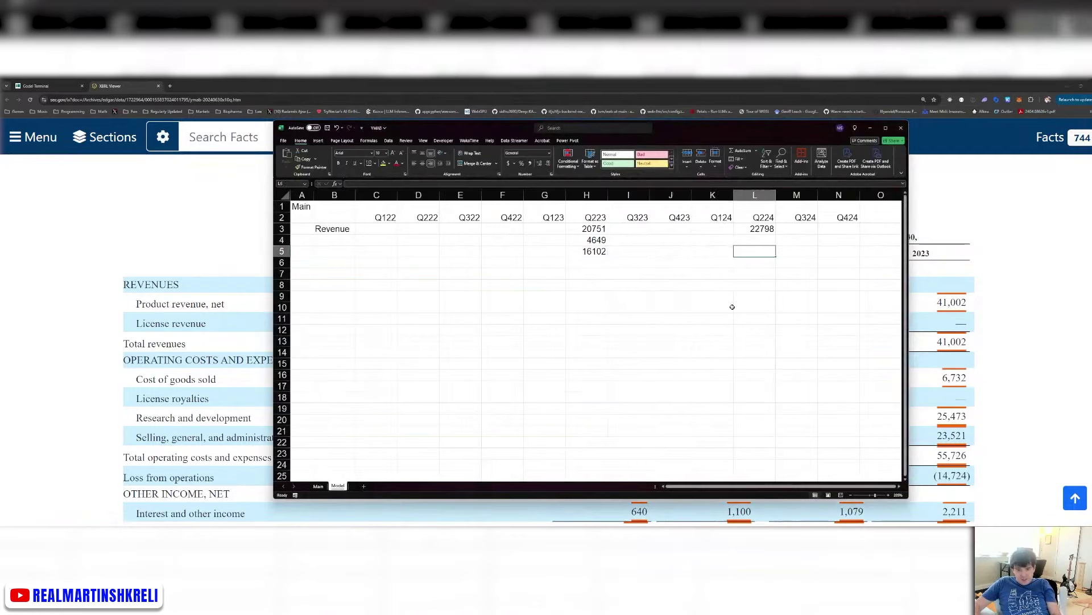
key(alt+Tab)
key(alt+Tab)
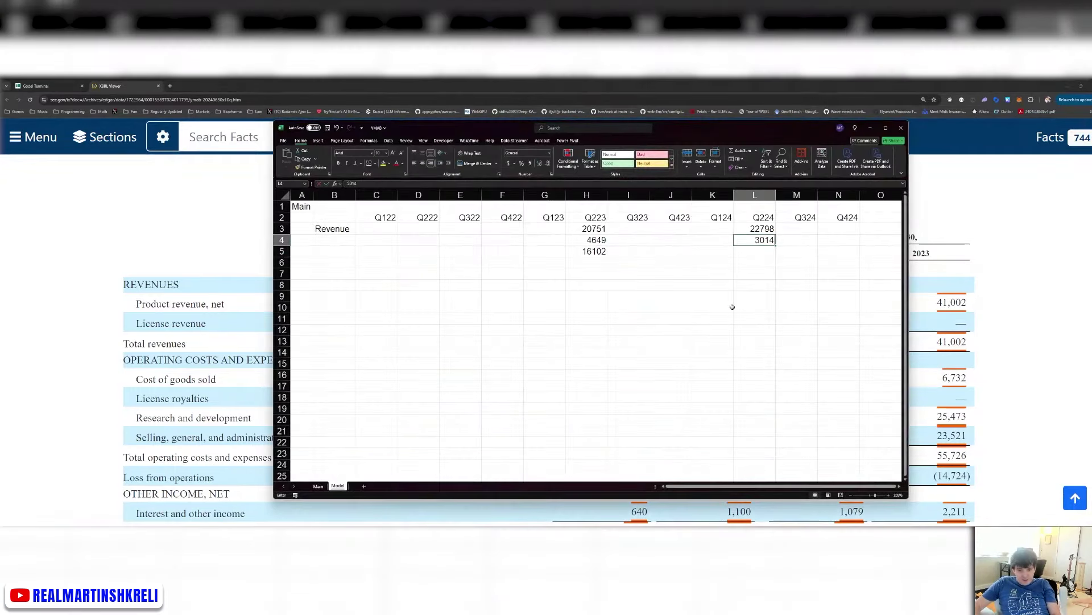
Enter Q224 research and development of 12341 and selling, general and administrative expense of 17232 below gross profit.
key(alt+Tab)
key(alt+Tab)
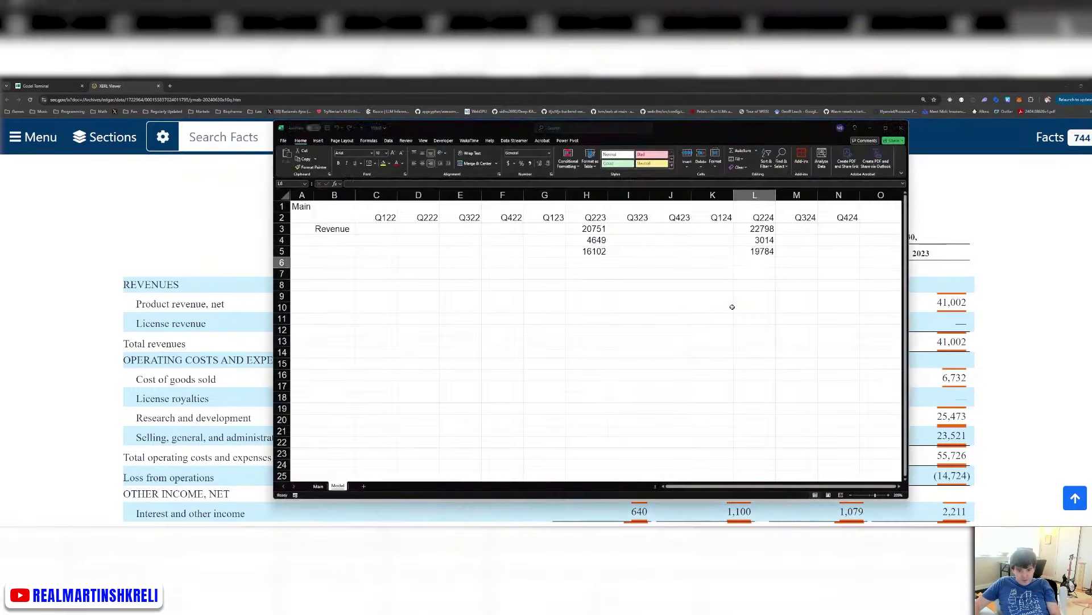
text(12341)
key(Return)
key(alt+Tab)
key(alt+Tab)
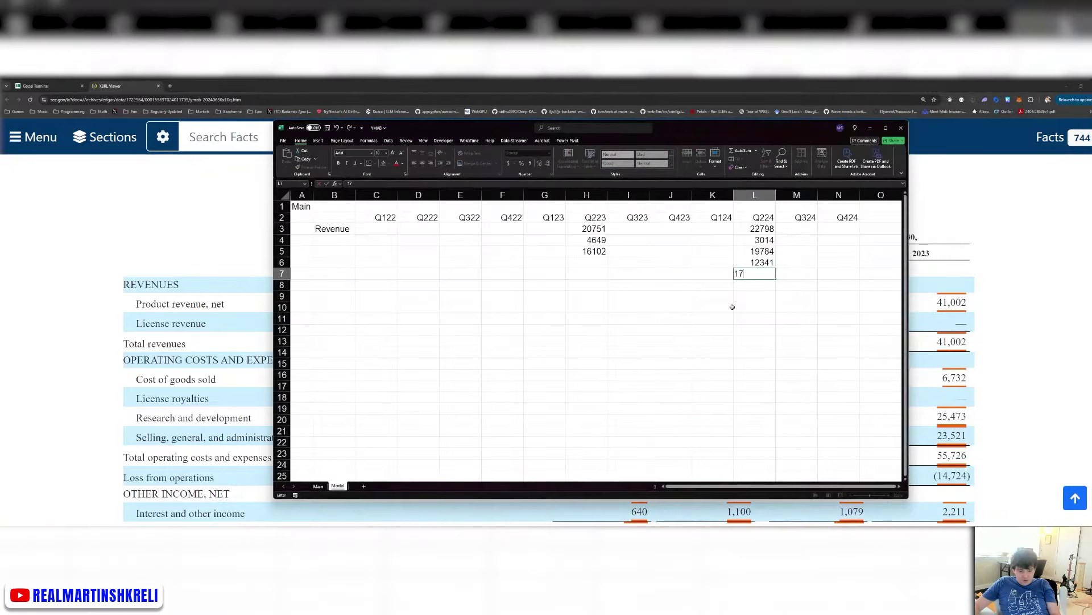
text(17232)
key(Return)
Add the two Q224 operating expenses into a total in row 8.
text(+)
key(Up)
text(+)
key(Up)
key(Up)
key(Return)
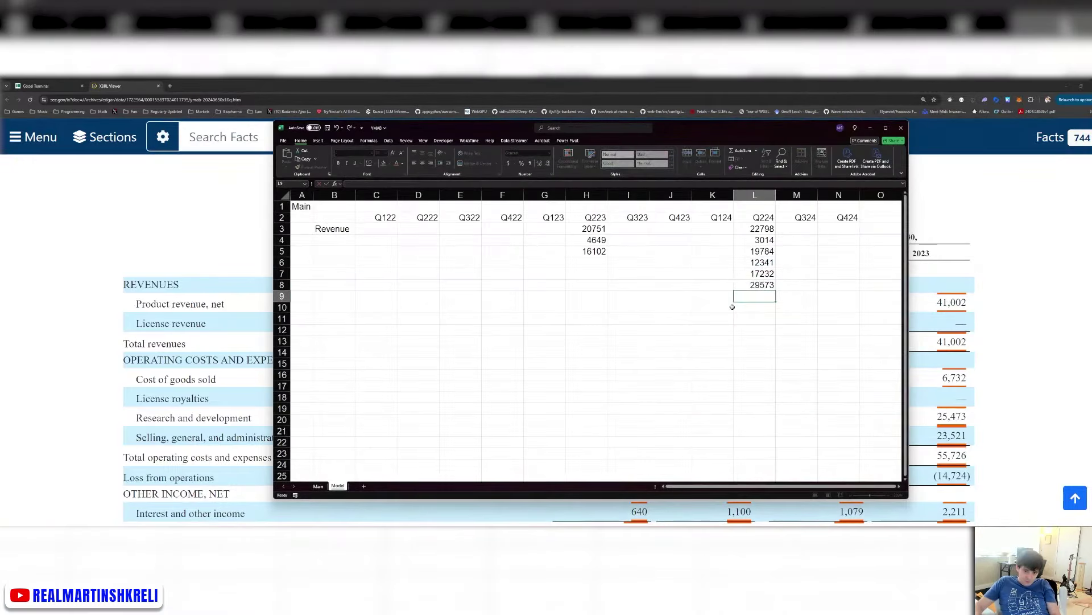
Calculate Q224 operating income in row 9 as gross profit minus total operating expenses.
text(+)
key(Up)
key(Up)
key(Up)
key(Up)
text(-)
key(Up)
key(Return)
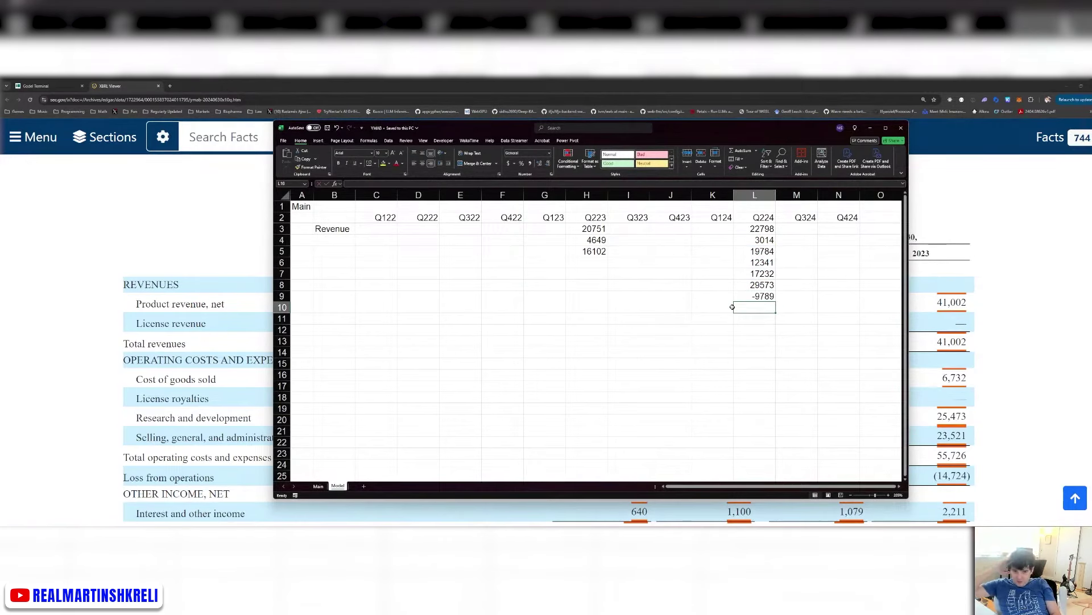
Copy the operating expense total and operating income formulas from Q224 back across Q223 to Q124.
key(Up)
key(shift+Up)
key(ctrl+c)
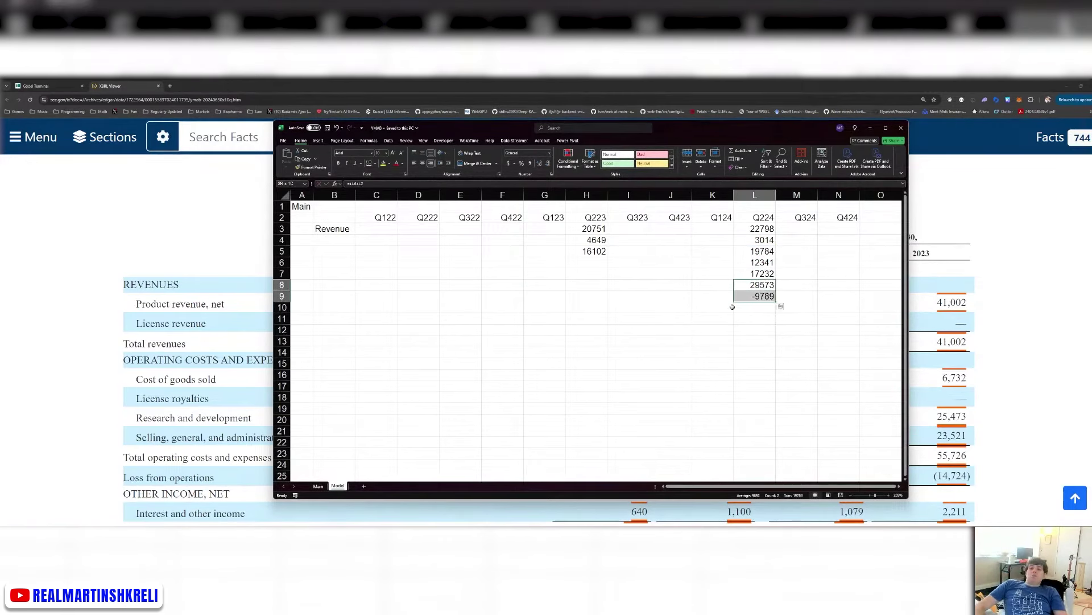
key(shift+Left)
key(shift+Left)
key(shift+Left)
key(shift+Left)
key(Return)
key(Up)
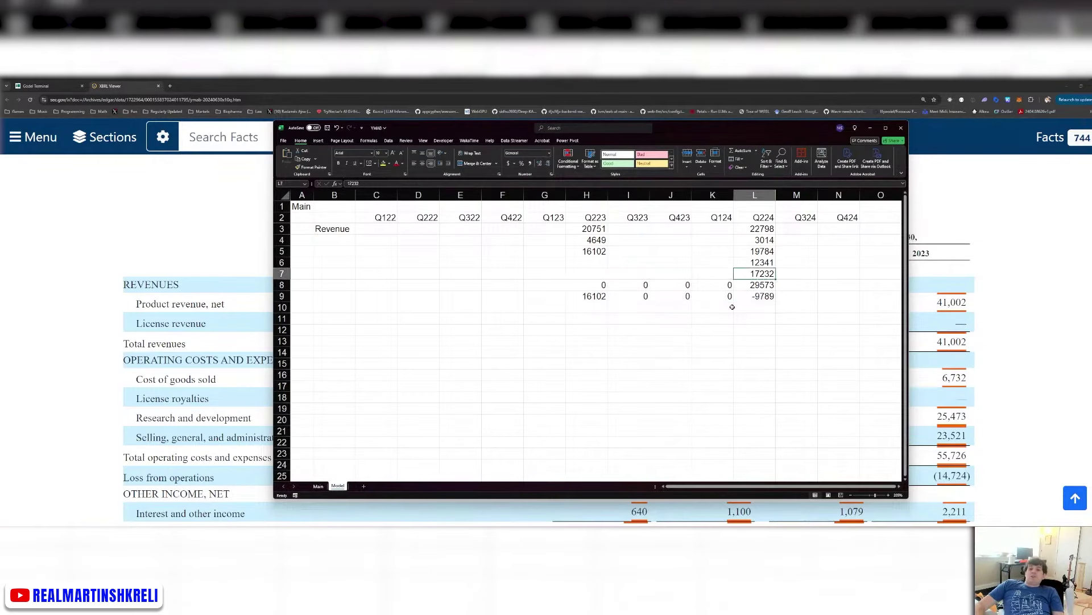
Label row 7 SG&A and enter 11270 from the 10-Q as its Q223 value.
key(Up)
key(Up)
key(Left)
key(Left)
key(Left)
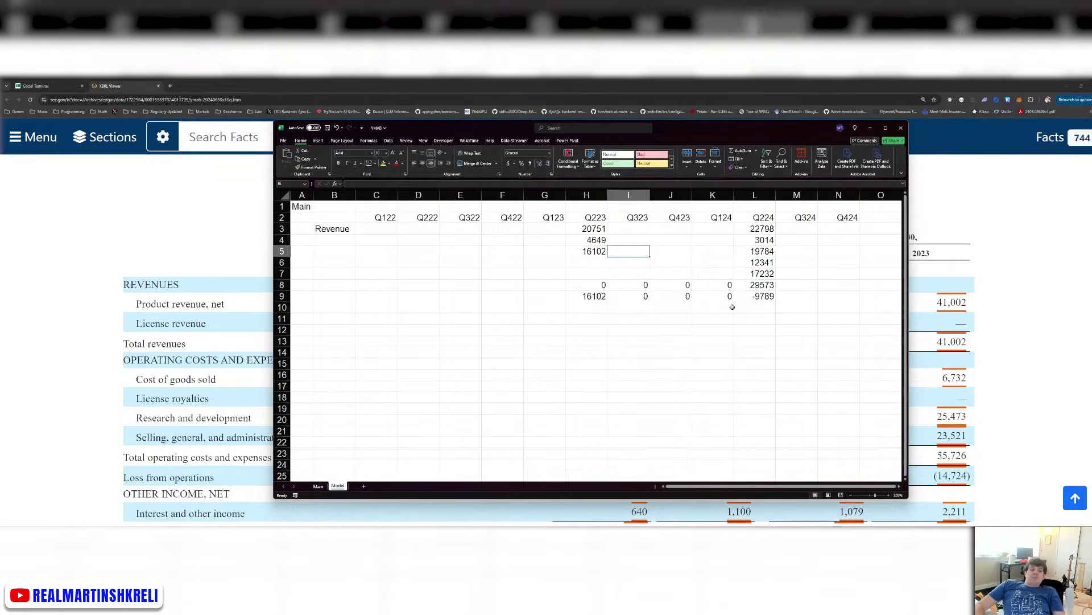
key(alt+Tab)
key(alt+Tab)
key(Down)
key(Down)
key(Left)
key(Left)
key(Left)
key(Left)
key(Left)
key(Left)
key(Left)
text(SG&A)
key(Right)
key(Right)
key(Right)
key(Right)
key(Right)
key(Right)
text(11270)
key(Return)
Format rows 3 to 9 as numbers with thousands separators and 0 decimals, and save the workbook.
key(Down)
key(shift+space)
key(shift+Up)
key(shift+Up)
key(shift+Up)
key(shift+Up)
key(shift+Up)
key(shift+Up)
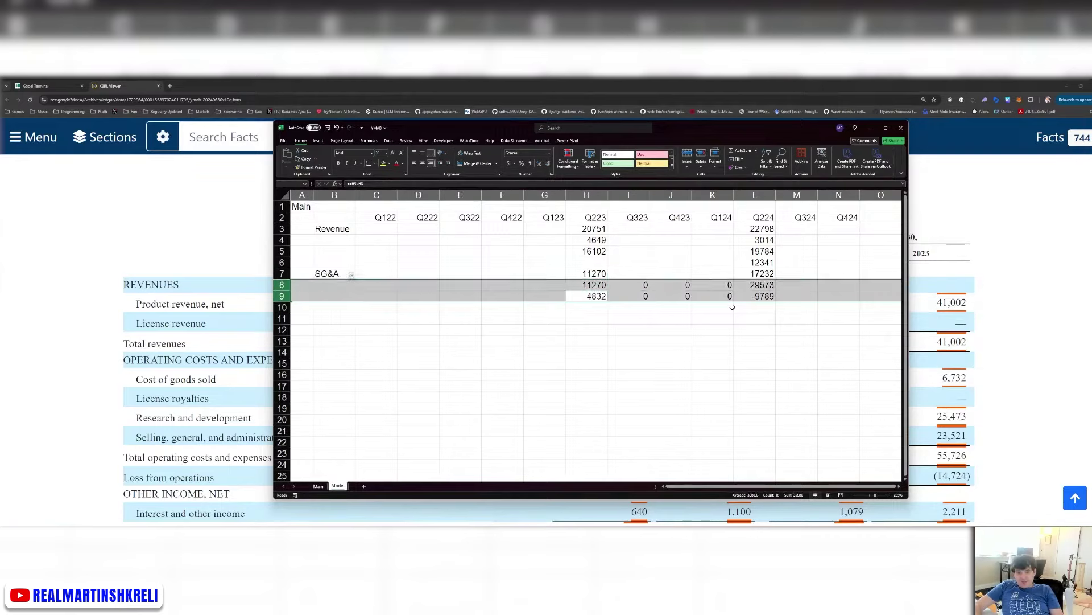
key(ctrl+1)
key(Down)
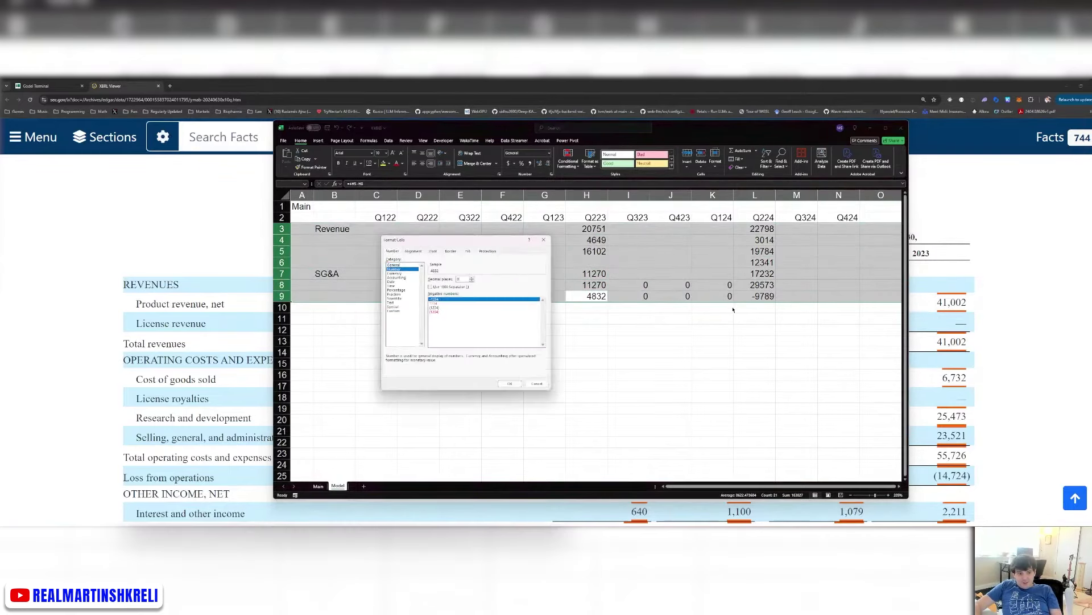
key(Tab)
text(0)
key(Tab)
key(space)
key(Return)
key(Up)
key(Down)
key(ctrl+s)
Look up the Q223 research and development expense in the 10-Q and enter 12055 in row 6.
key(ctrl+Up)
key(ctrl+Up)
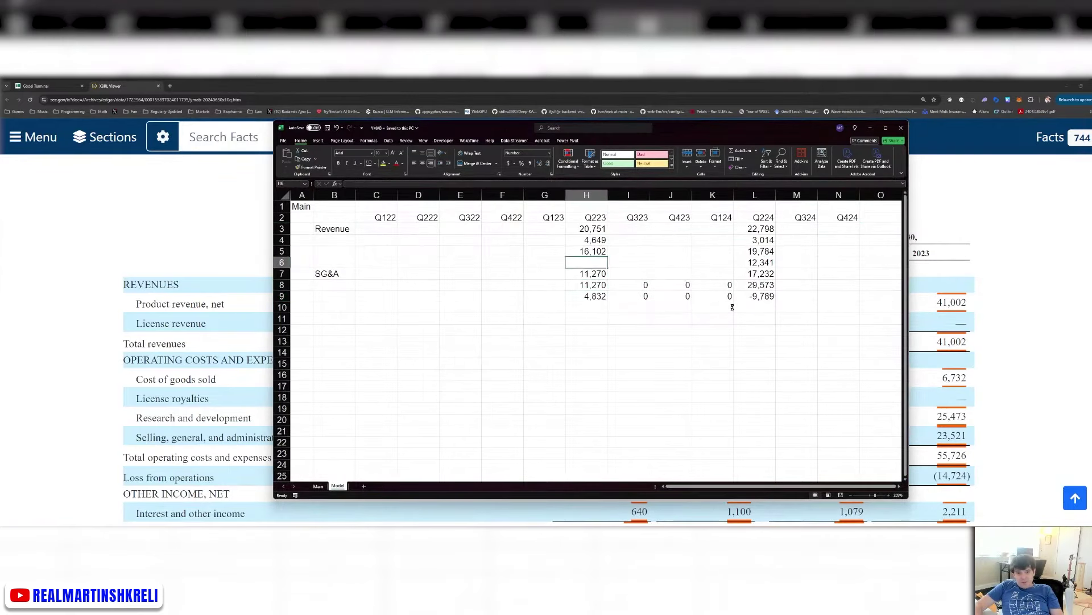
key(alt+Tab)
key(alt+Tab)
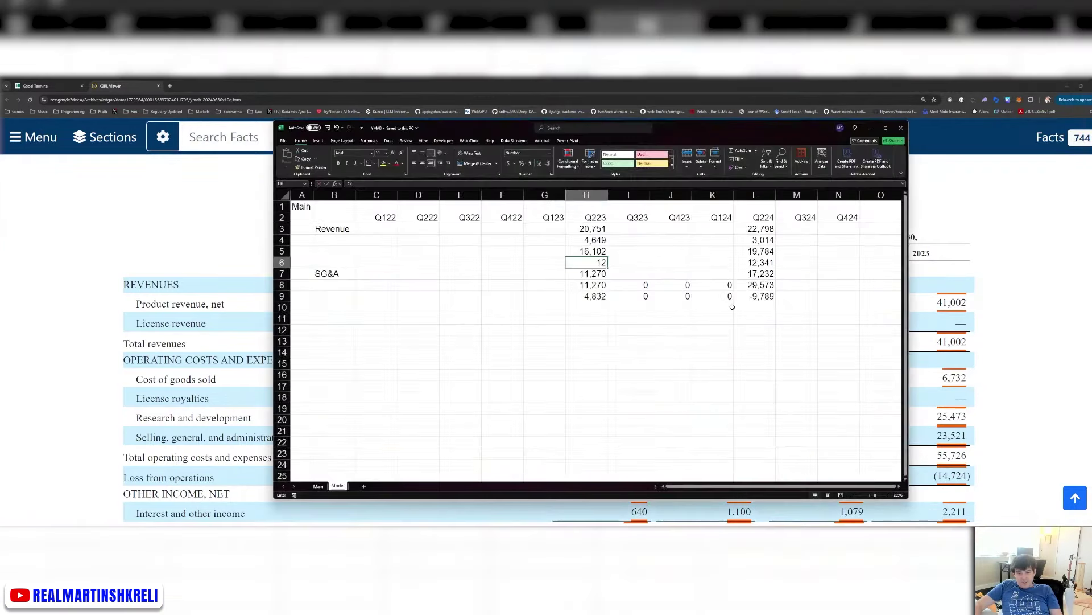
Label rows 6, 5 and 4 R&D, Gross Profit and COGS, and save the workbook.
key(Up)
key(Left)
key(Left)
key(Left)
key(Left)
key(Left)
key(Left)
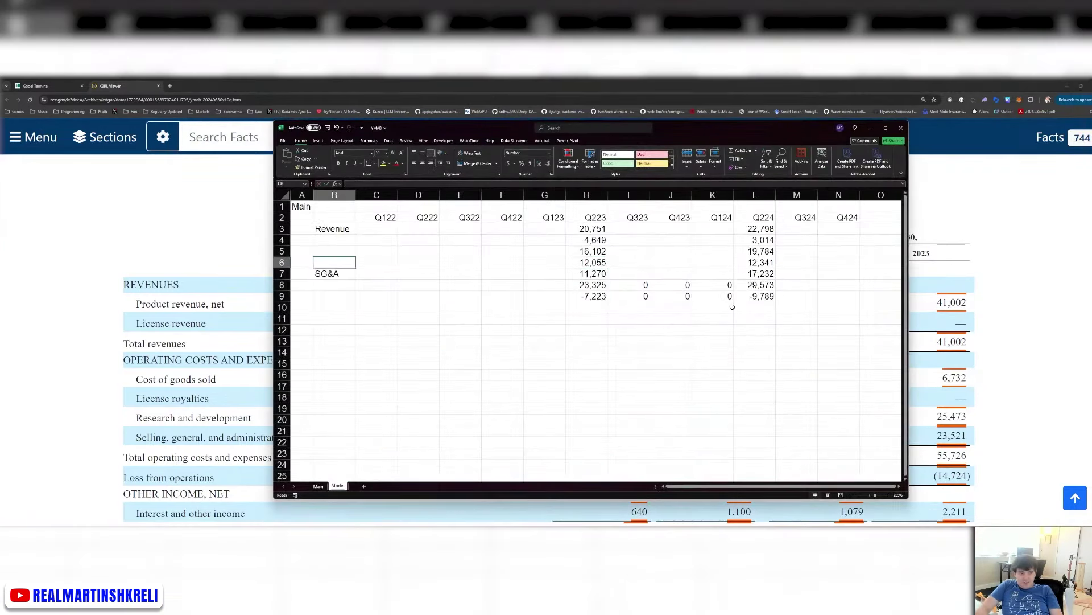
text(R&)
text(Gross Profit)
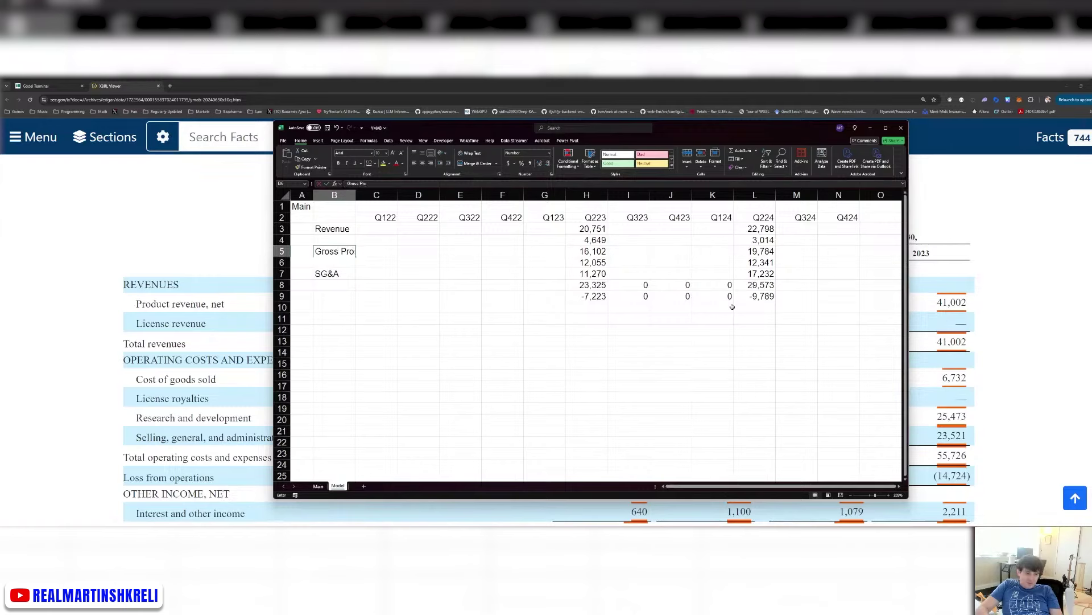
key(Up)
text(COGS)
key(Return)
key(ctrl+s)
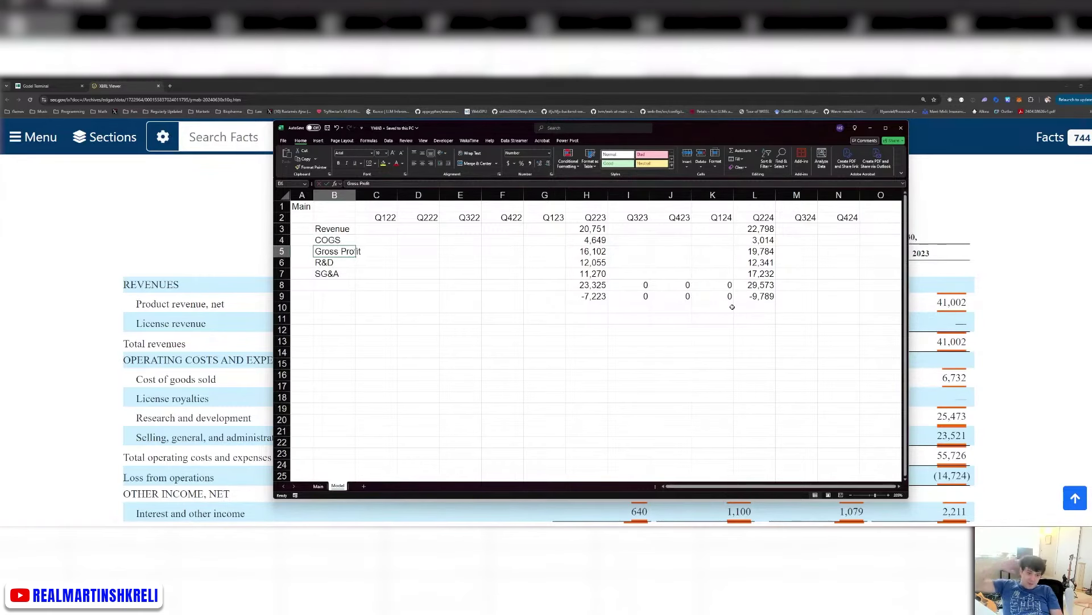
Widen column B to fit the row labels and save the workbook.
drag(765, 229, 564, 236)
click(763, 229)
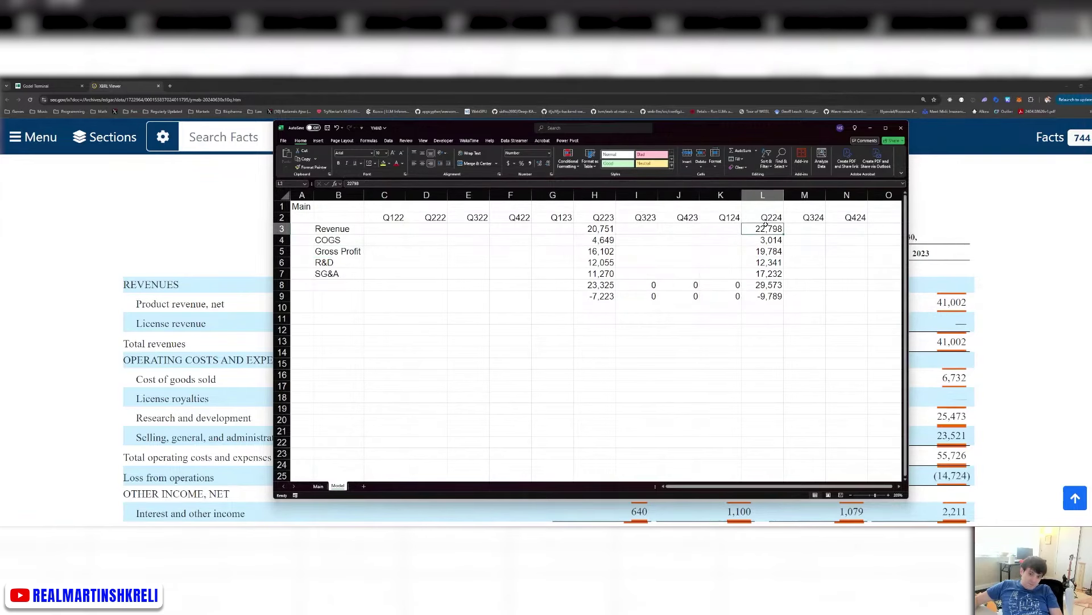
click(772, 297)
key(ctrl+s)
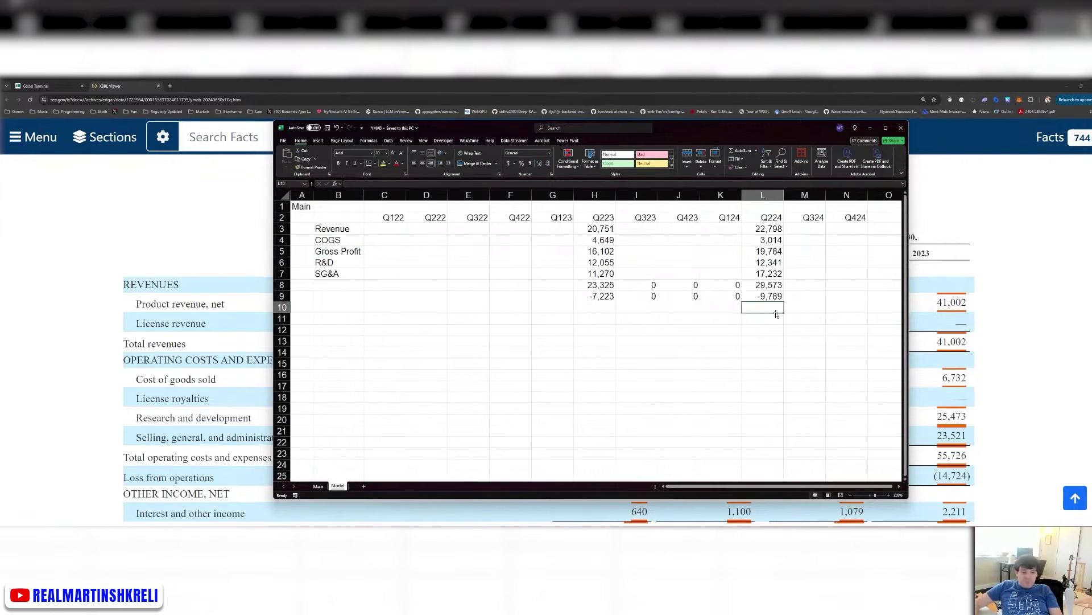
Look up the Q224 weighted average shares outstanding in the 10-Q and enter 44022.356 in cell L15.
key(ctrl+Page_Up)
key(ctrl+Page_Down)
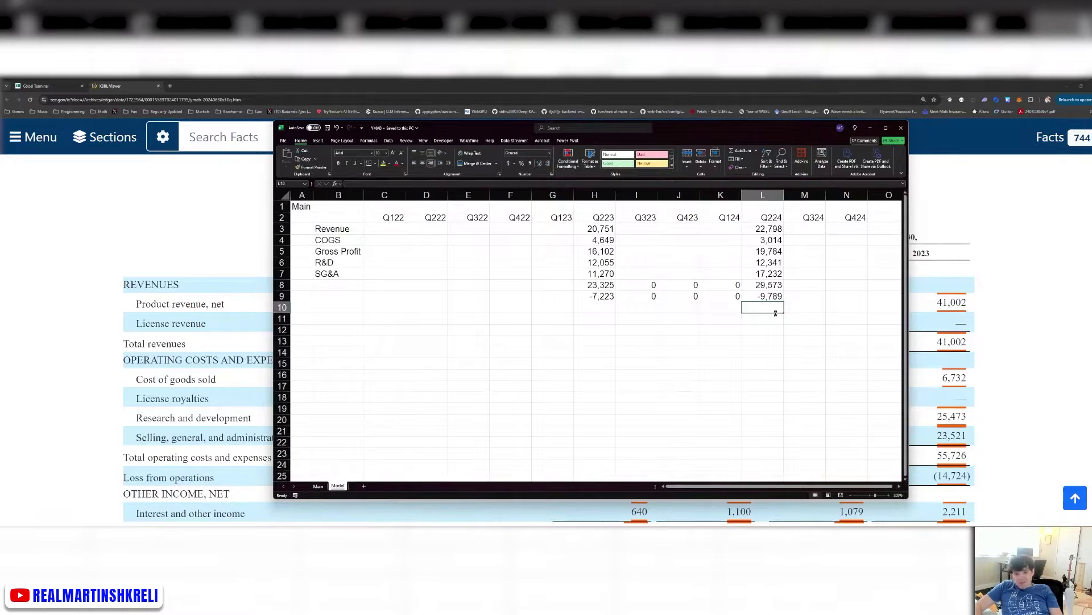
key(alt+Tab)
scroll(777, 316, down, 1)
scroll(777, 316, down, 5)
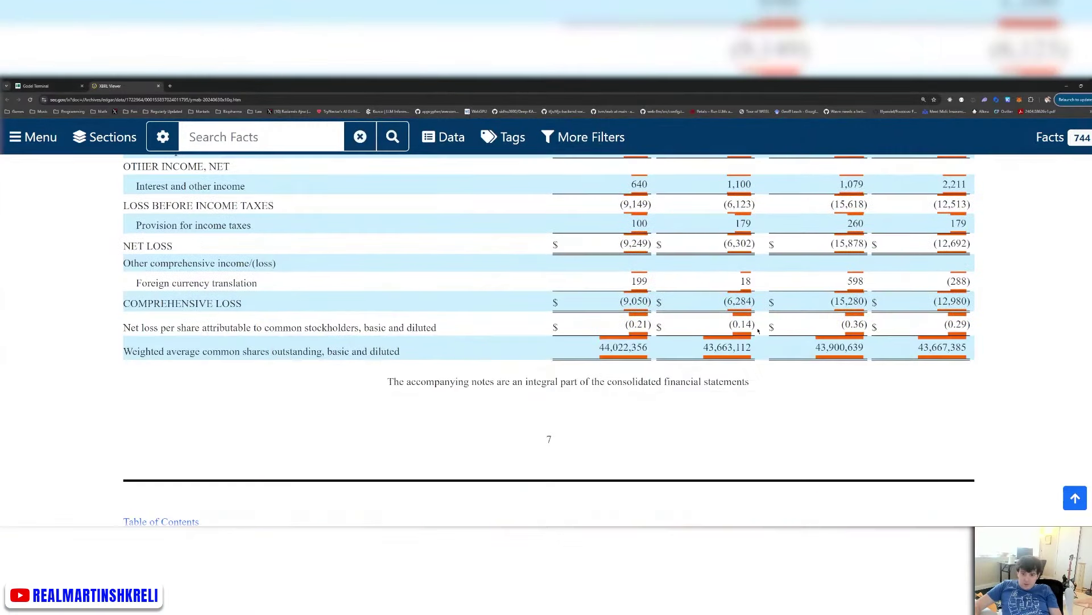
key(alt+Tab)
text(4)
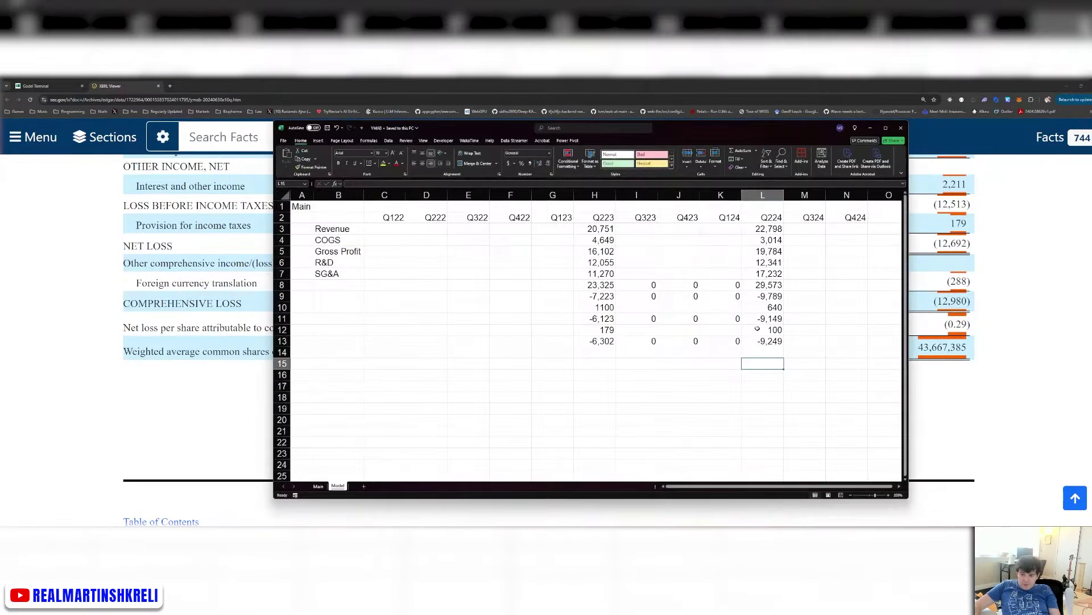
text(4022)
key(alt+Tab)
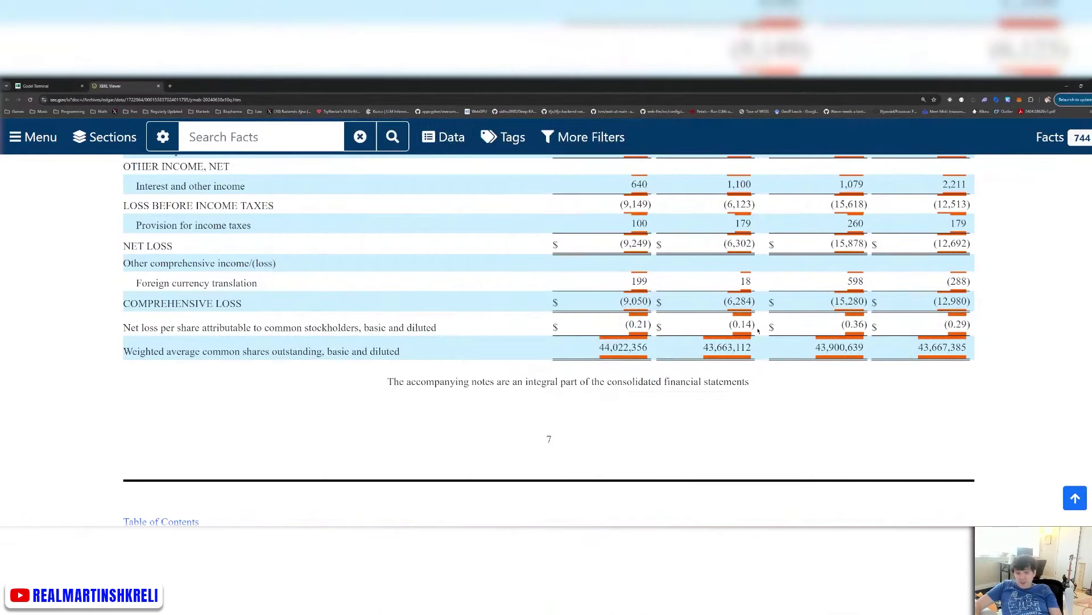
key(alt+Tab)
text(.)
key(alt+Tab)
key(alt+Tab)
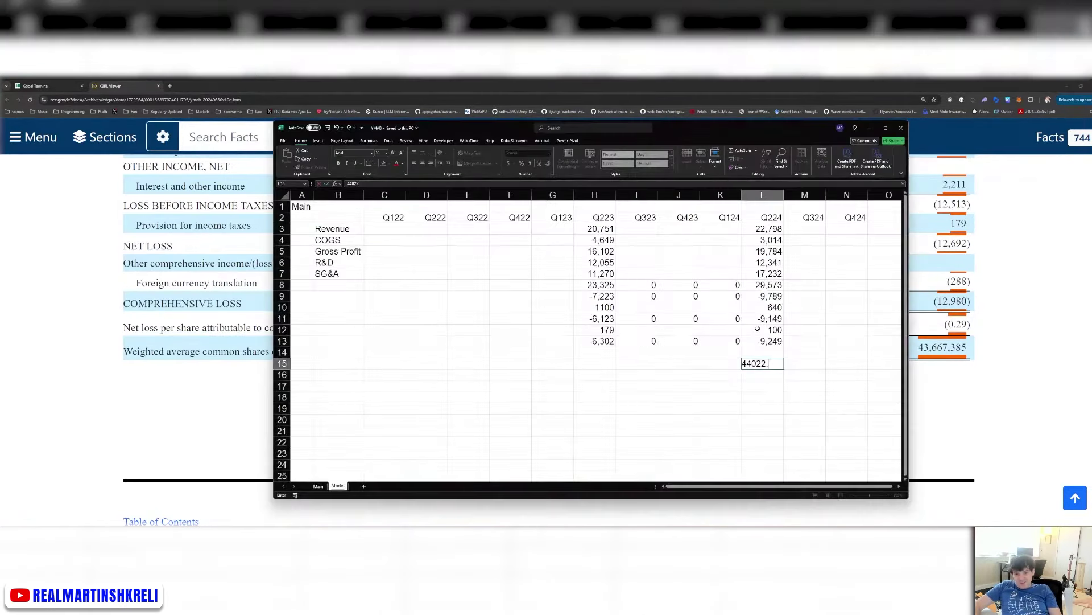
text(356)
key(ctrl+Return)
Calculate Q224 earnings per share in L14 with =L13/L15 and format it to two decimals.
key(Up)
text(=L13/L15)
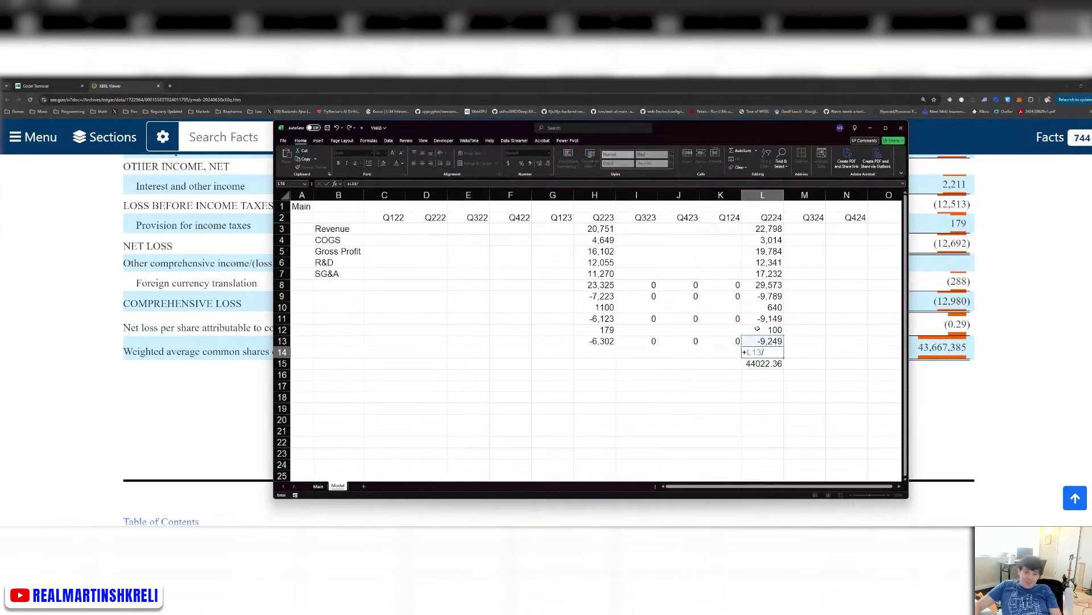
key(ctrl+Return)
key(ctrl+shift+1)
Format the Q224 share count in L15 as a number with thousands separators and 0 decimals.
key(Down)
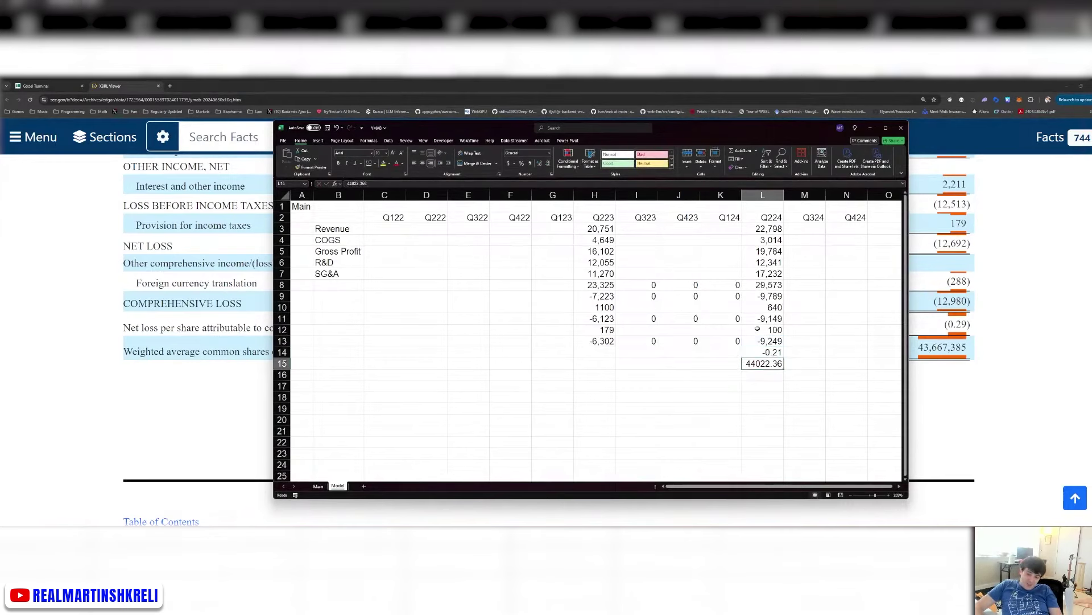
key(ctrl+1)
key(Tab)
key(n)
key(Tab)
text(0)
key(Tab)
key(space)
key(Return)
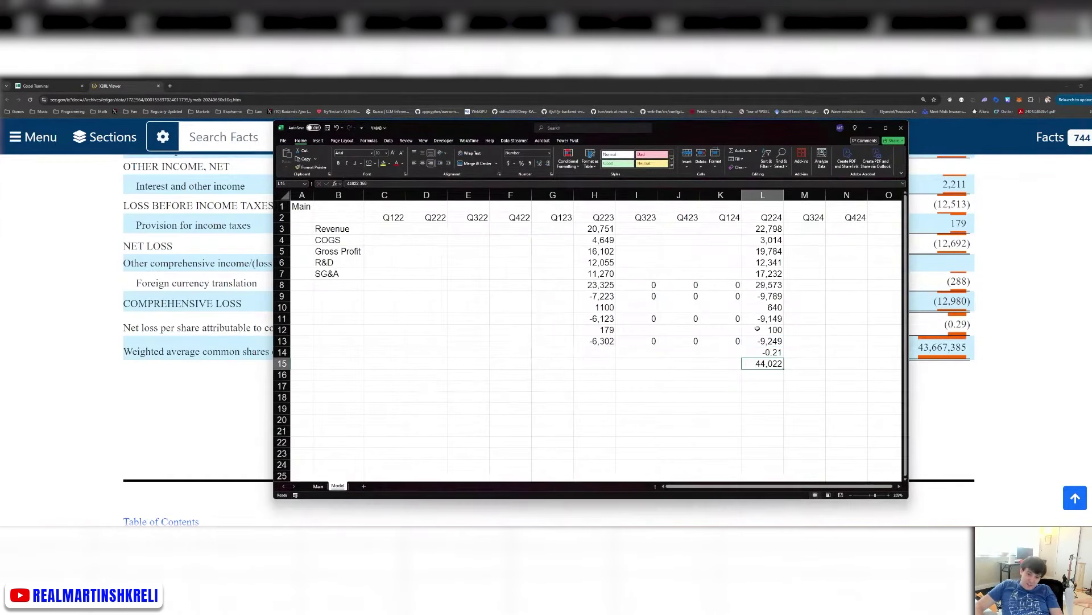
Copy the Q224 share count across row 15 into the Q223 to Q124 columns.
key(ctrl+c)
key(shift+Left)
key(shift+Left)
key(shift+Left)
key(shift+Left)
key(Return)
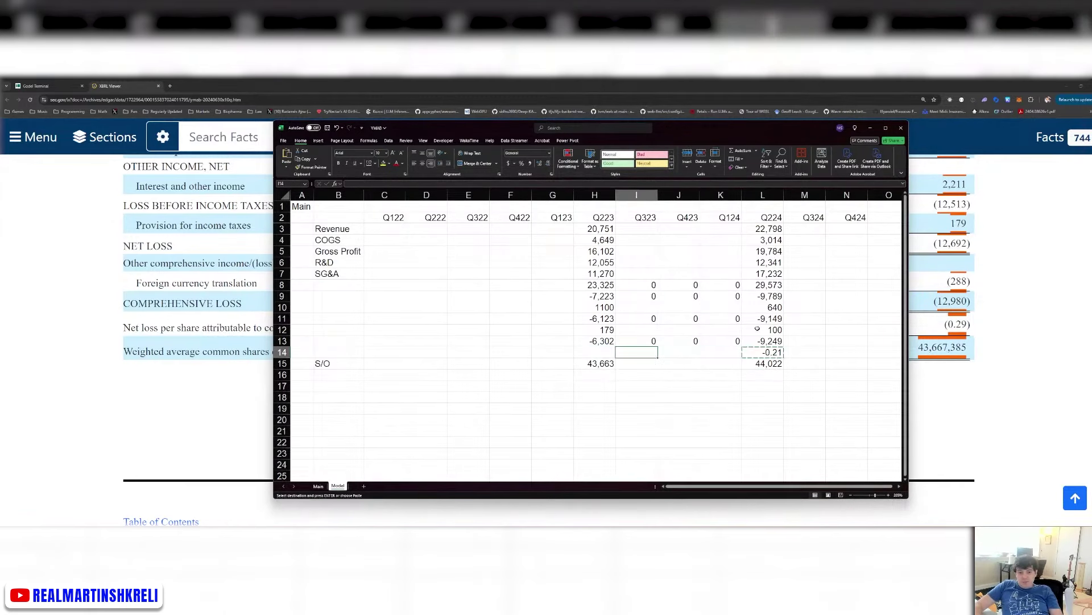
Copy the EPS formula into the Q223 column of row 14 and check the 10-Q's income statement.
key(ctrl+v)
key(Up)
key(Up)
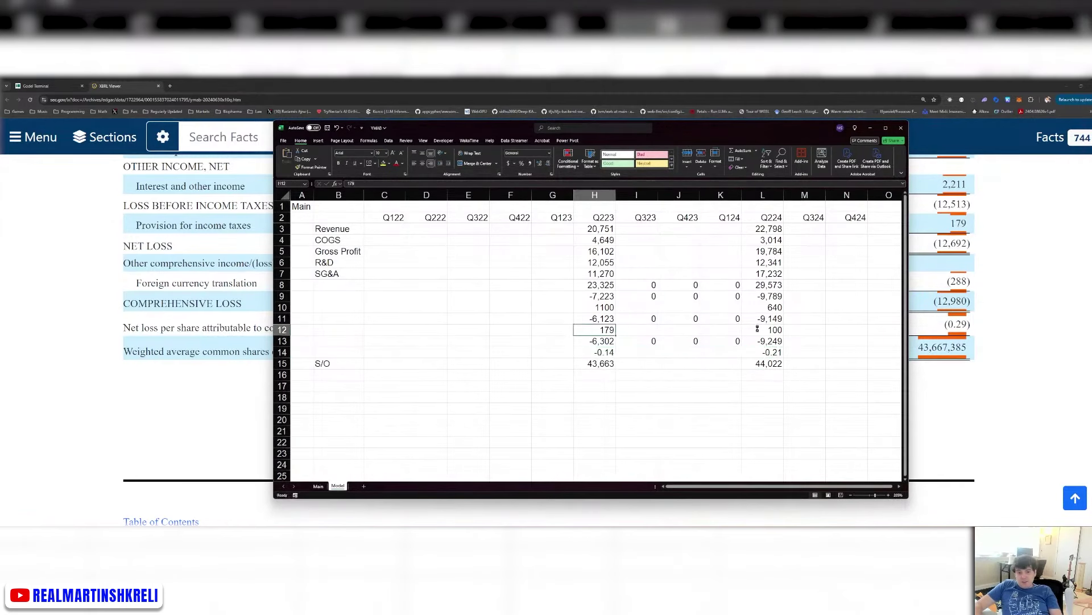
key(alt+Tab)
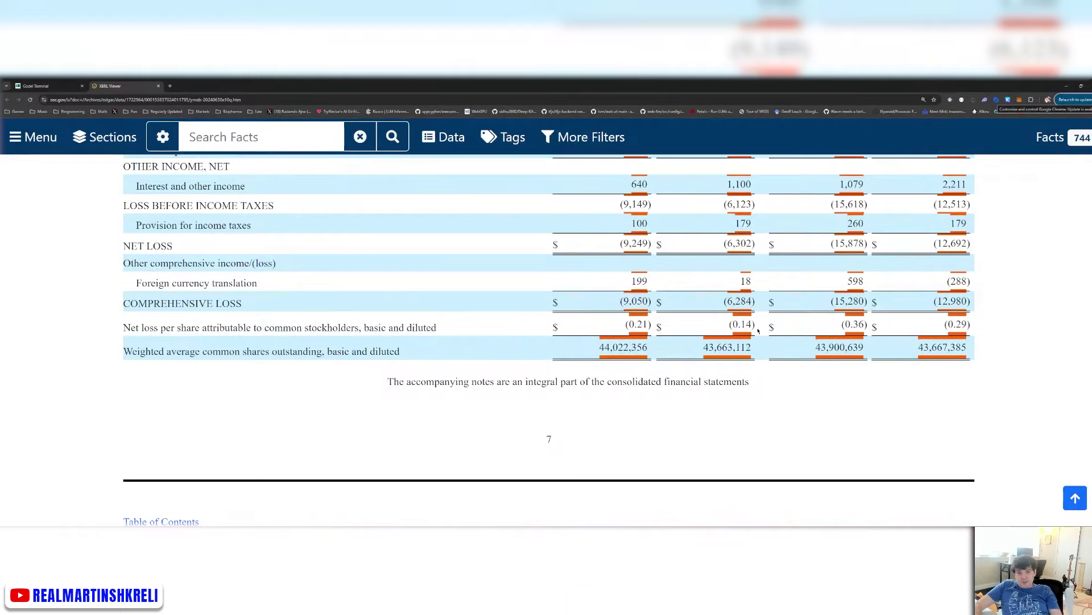
key(alt+Tab)
key(Up)
key(Up)
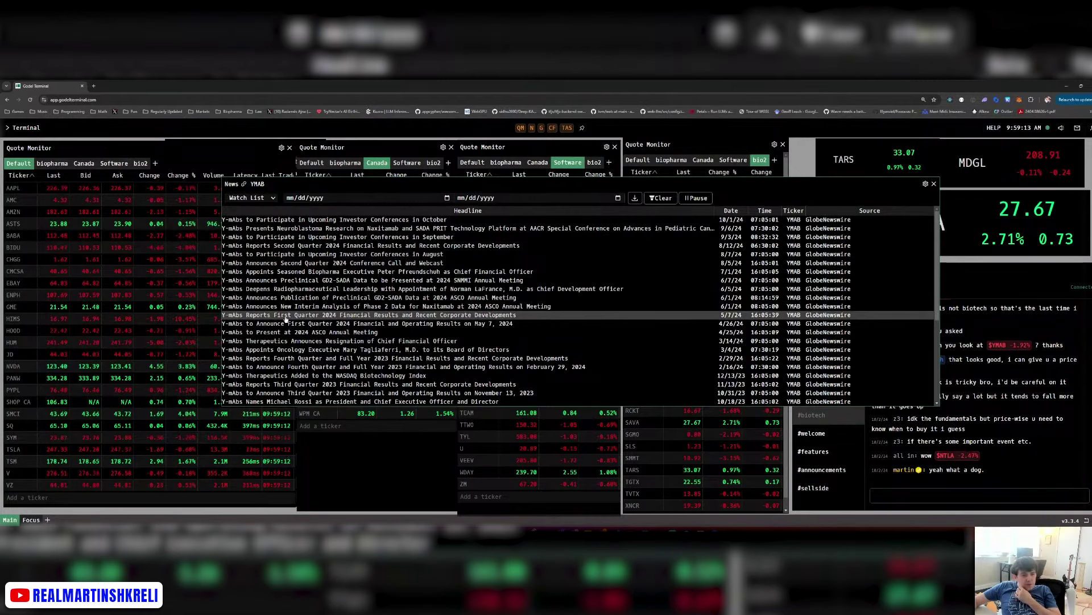
Open Y-mAbs' first quarter 2024 results release from the news list and enter 18600 as Q124 revenue.
click(286, 319)
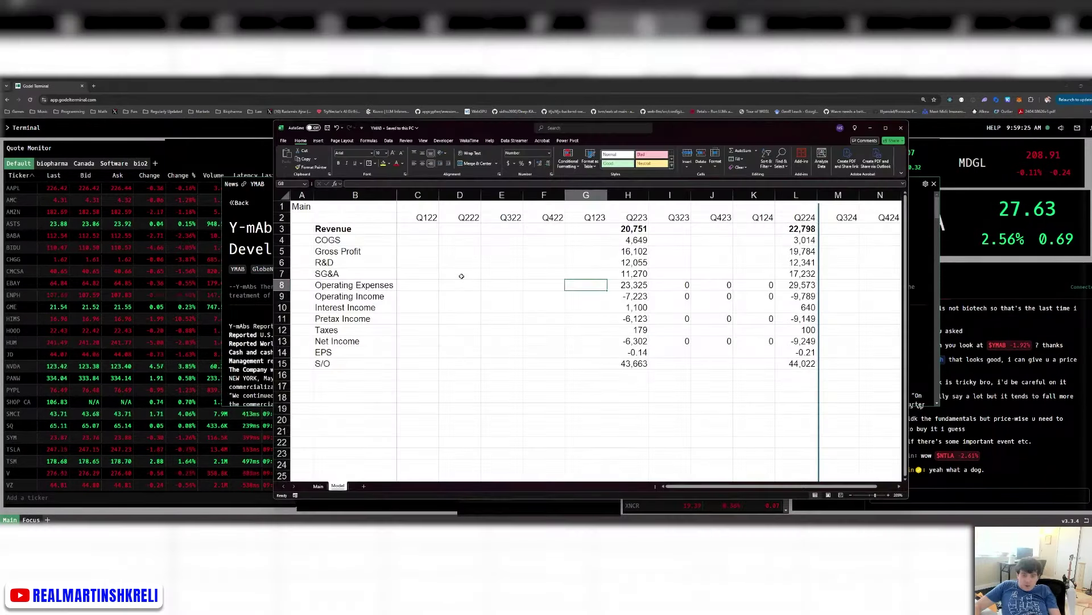
key(Right)
key(Up)
key(Right)
key(Up)
key(Up)
key(Right)
key(Right)
key(Up)
key(Up)
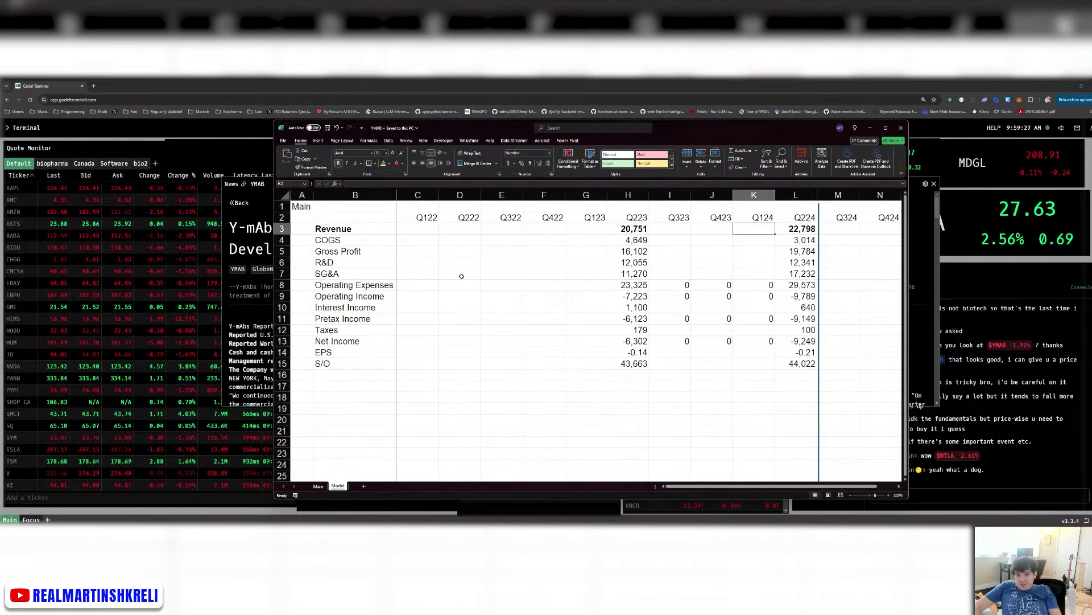
text(18600)
key(Return)
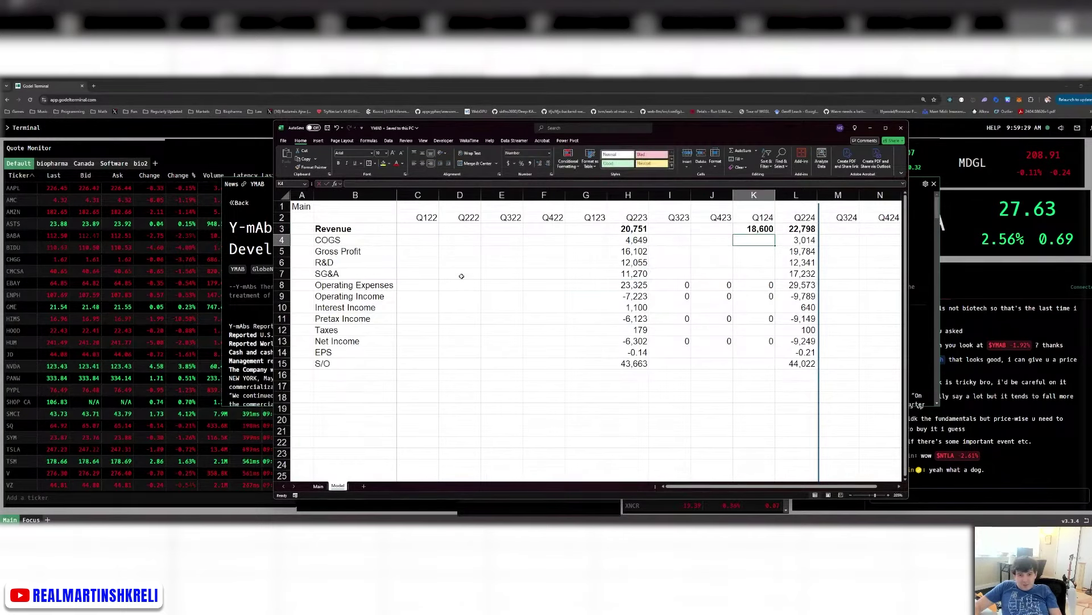
Look up Q124 selling, general and administrative expense in the release and enter 11,425 in the SG&A row.
key(alt+Tab)
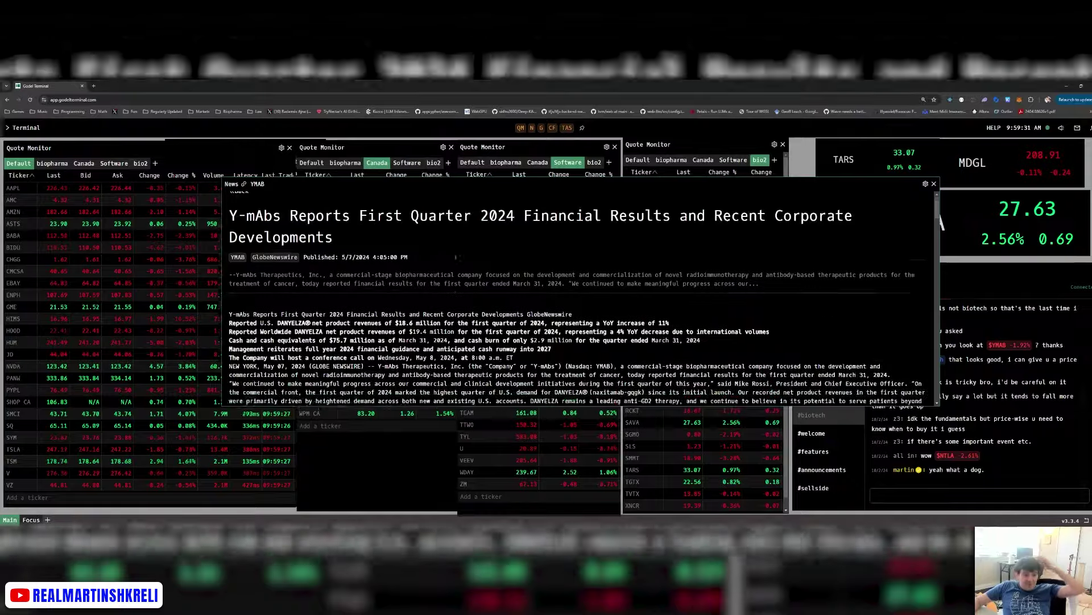
scroll(455, 257, down, 3)
scroll(453, 239, down, 2)
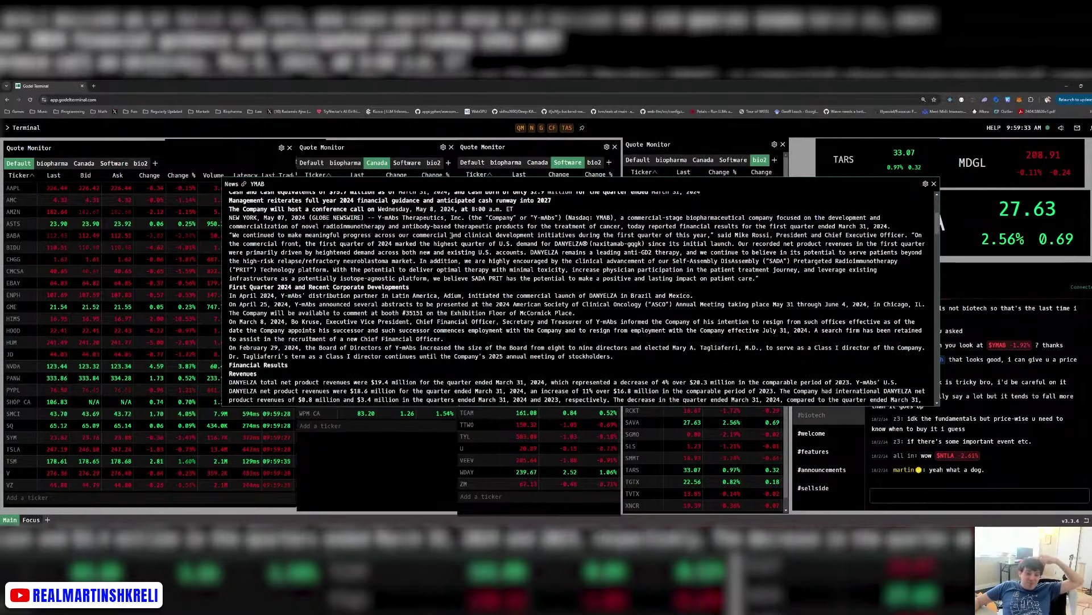
key(alt+Tab)
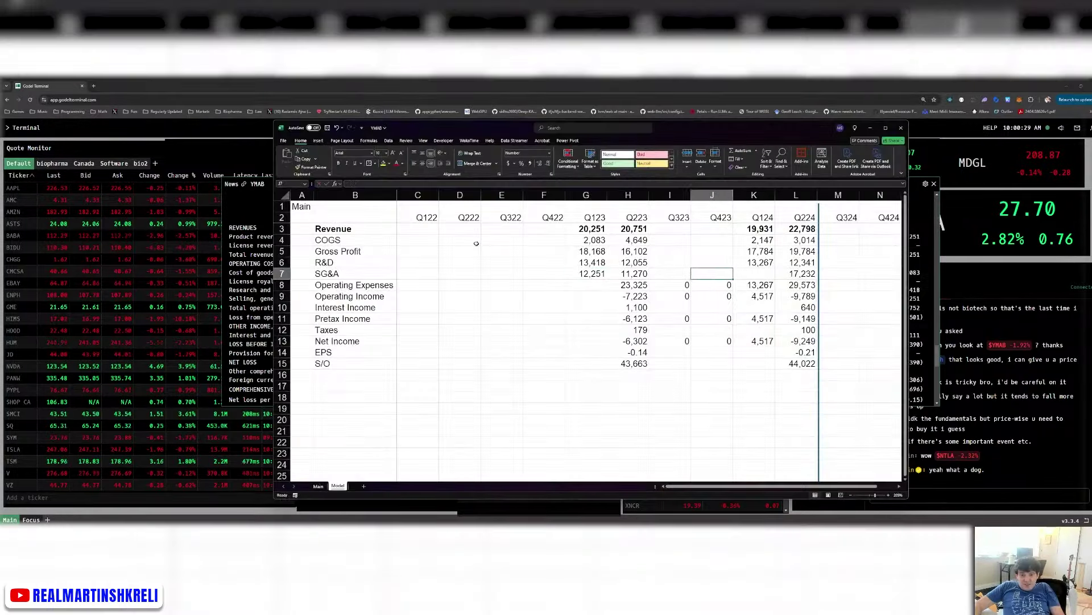
key(alt+Tab)
key(alt+Tab)
key(Right)
text(1)
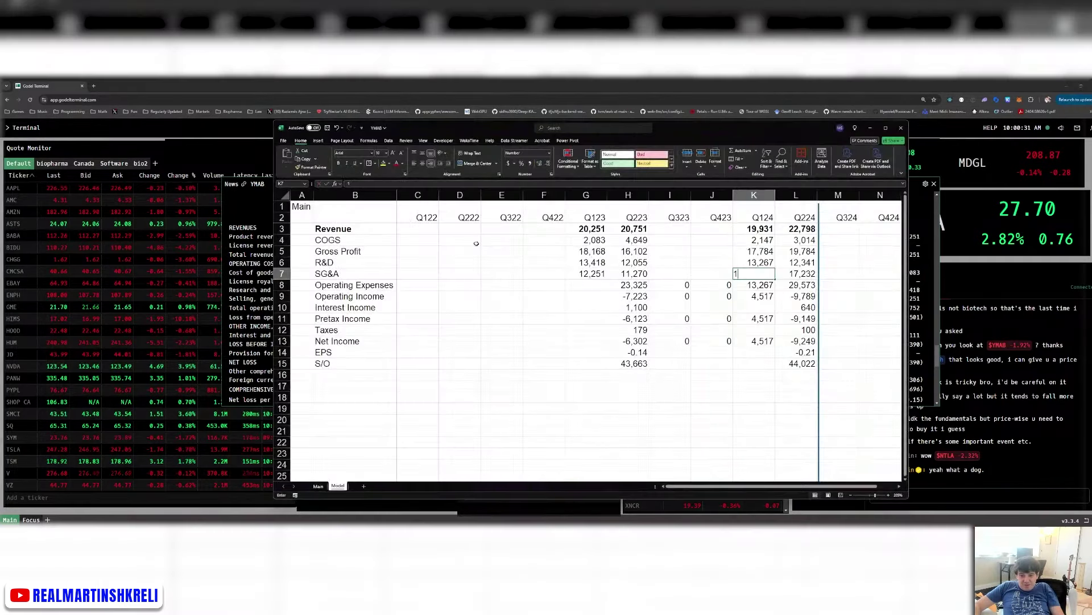
text(1,425)
key(Return)
Copy the Q223 Operating Expenses and Operating Income formulas into the Q123 column.
key(Left)
key(Left)
key(Left)
key(shift+Down)
key(ctrl+c)
key(Left)
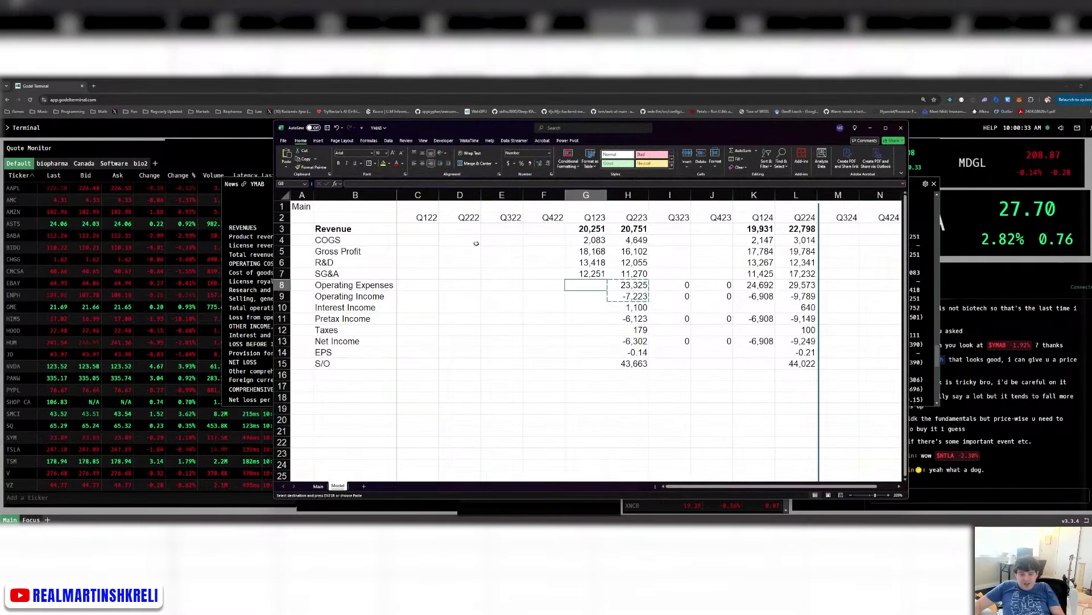
key(ctrl+v)
Look up Q123 interest and other income in the release and enter 1111 in the Interest Income row.
key(alt+Tab)
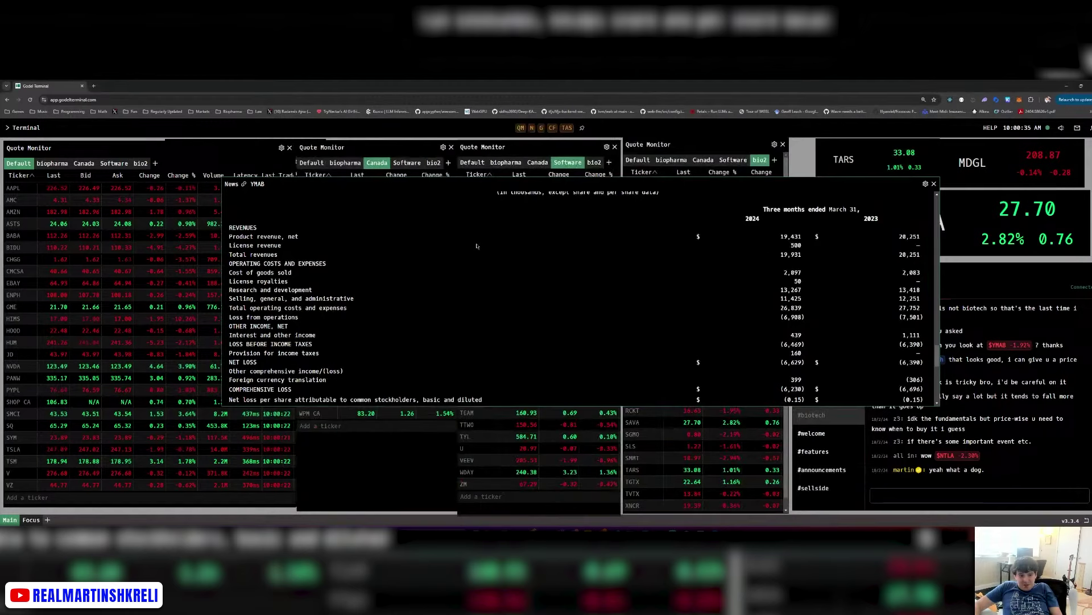
key(alt+Tab)
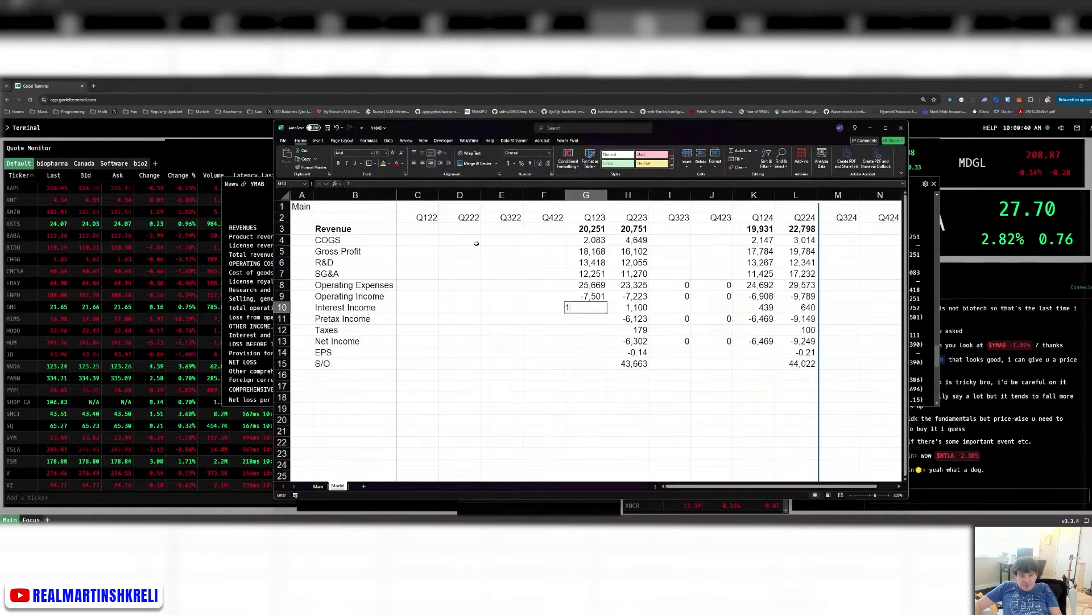
key(Left)
key(Up)
text(1111)
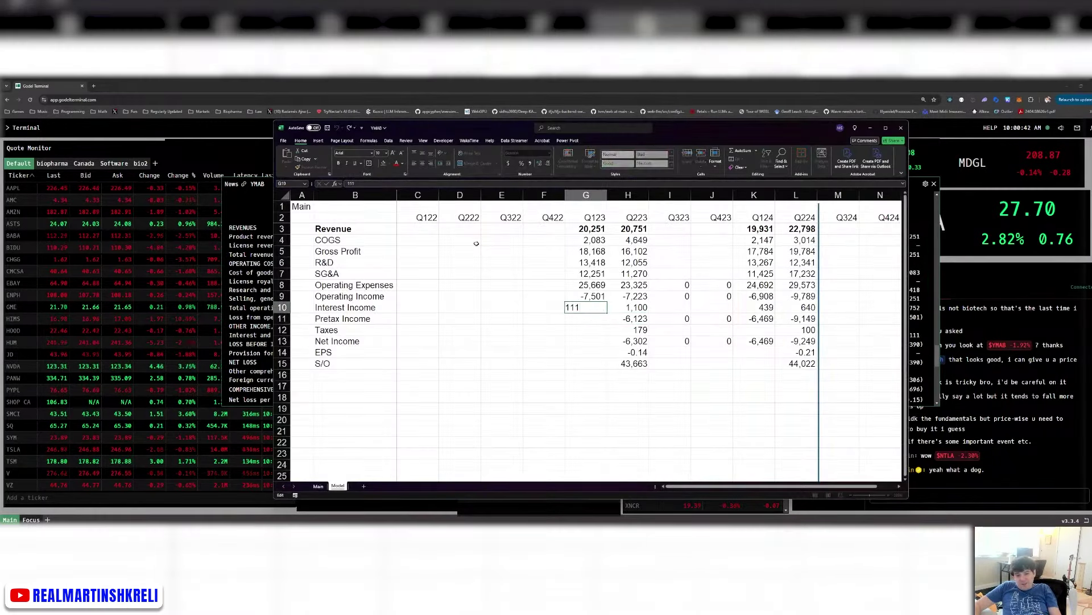
key(Return)
key(Right)
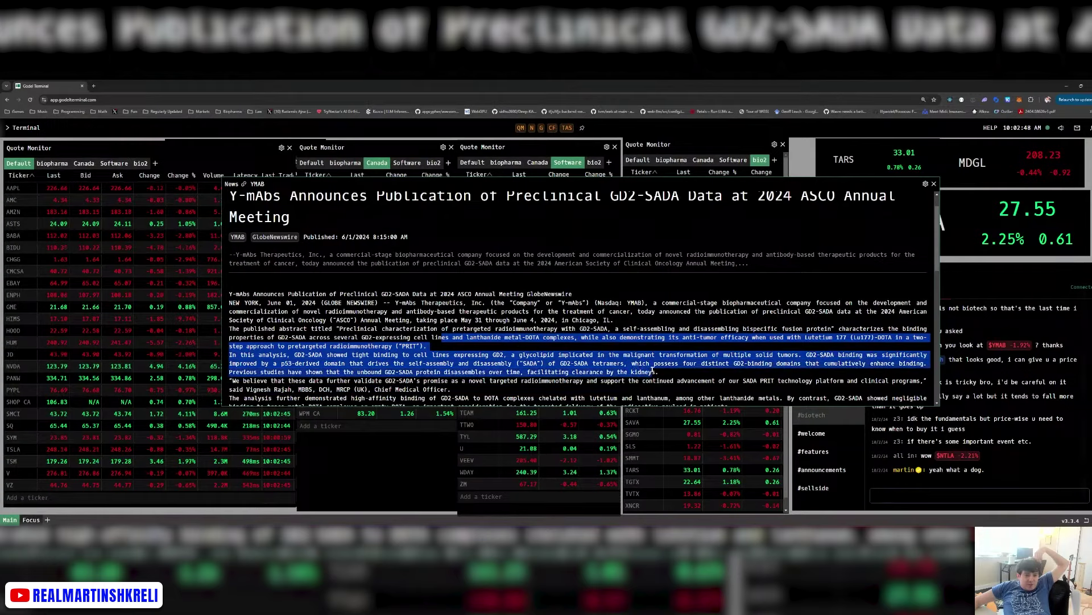
Open trial NCT05130255 from the GD2-SADA ASCO release and review its description, conditions, treatment and locations.
scroll(488, 308, down, 5)
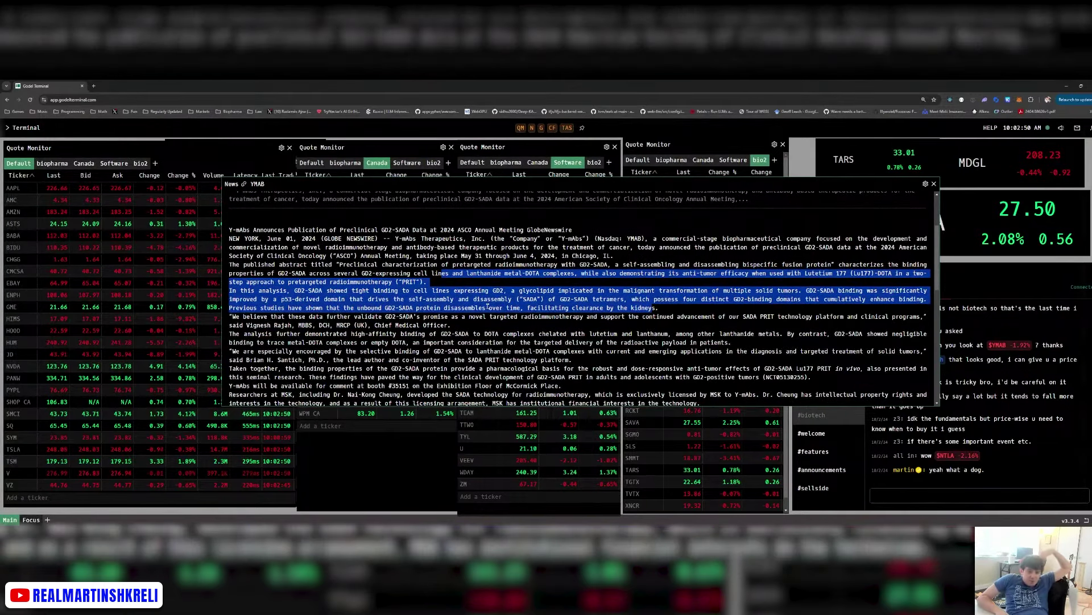
drag(494, 351, 807, 377)
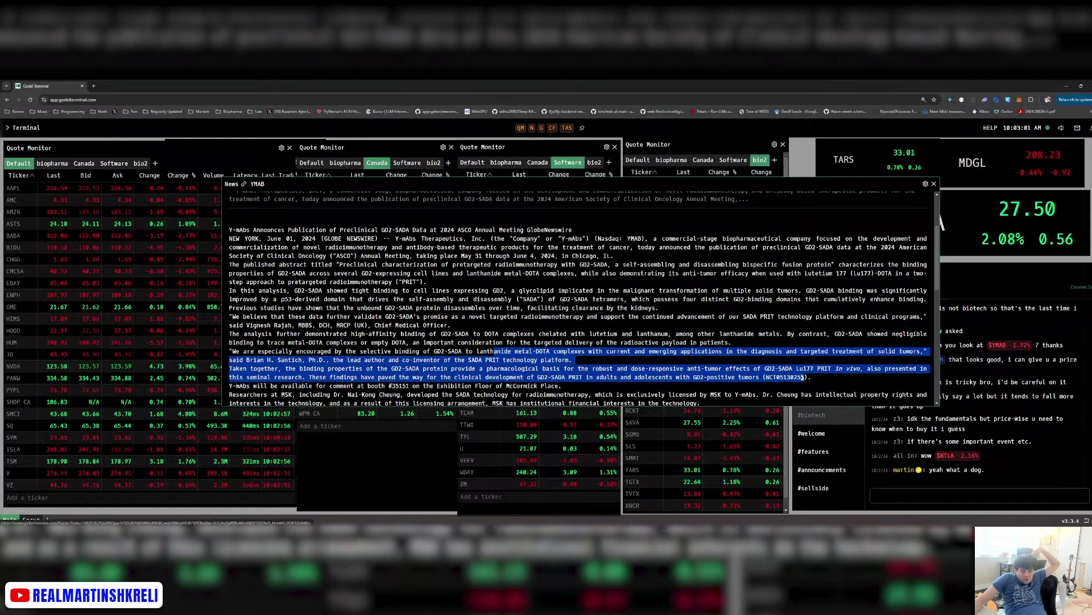
click(787, 379)
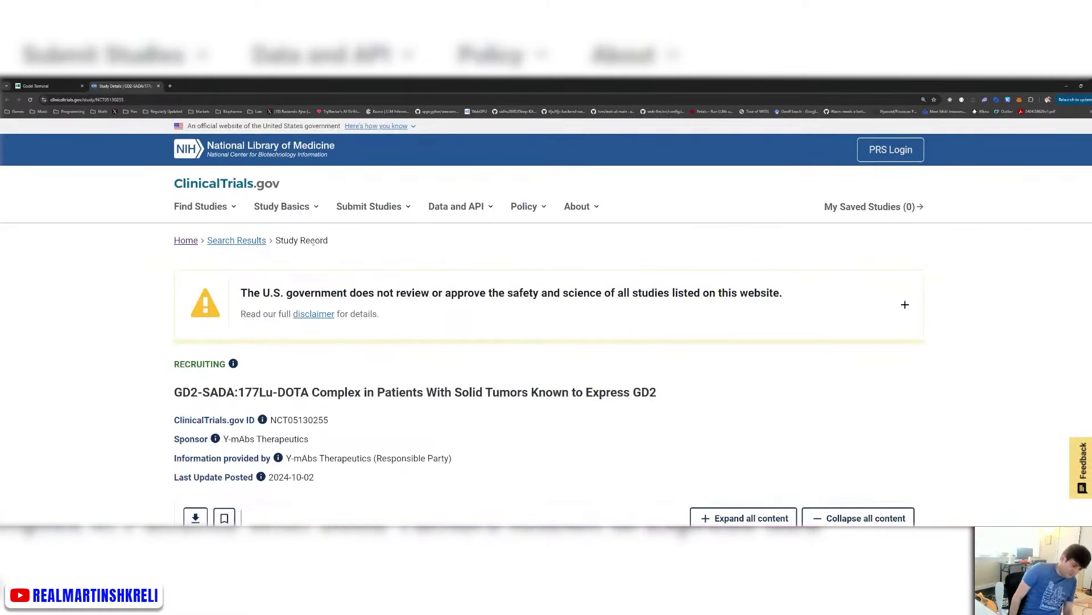
scroll(313, 241, down, 6)
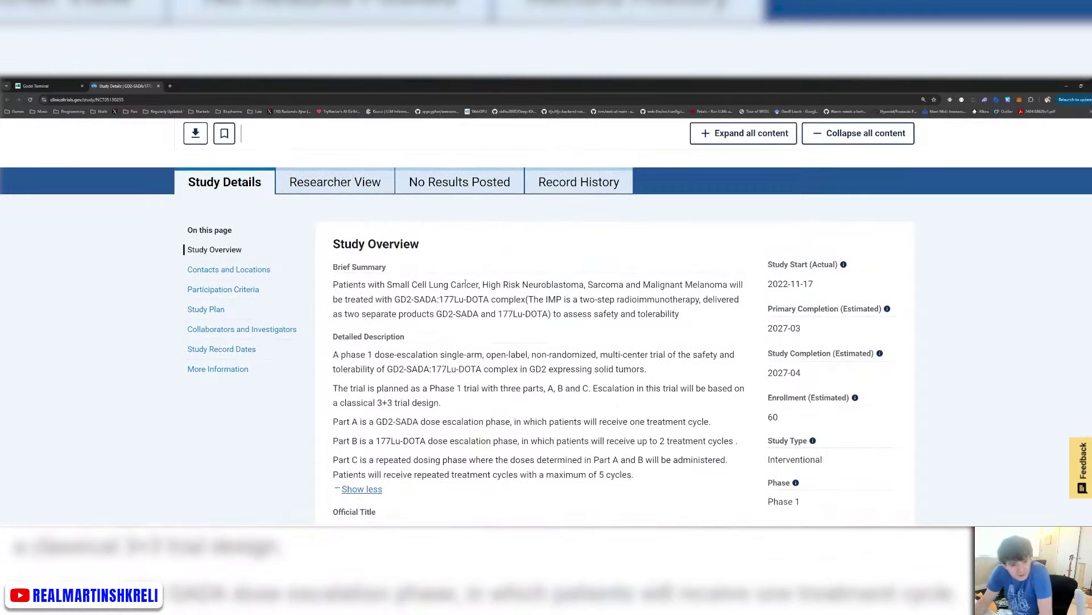
click(354, 485)
scroll(480, 278, down, 4)
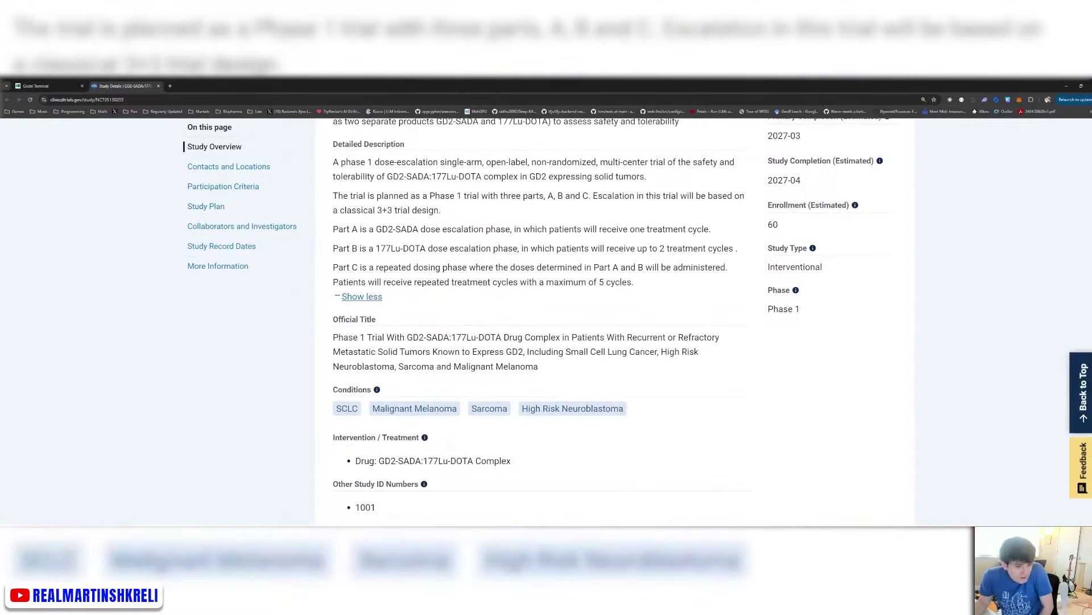
scroll(477, 302, down, 6)
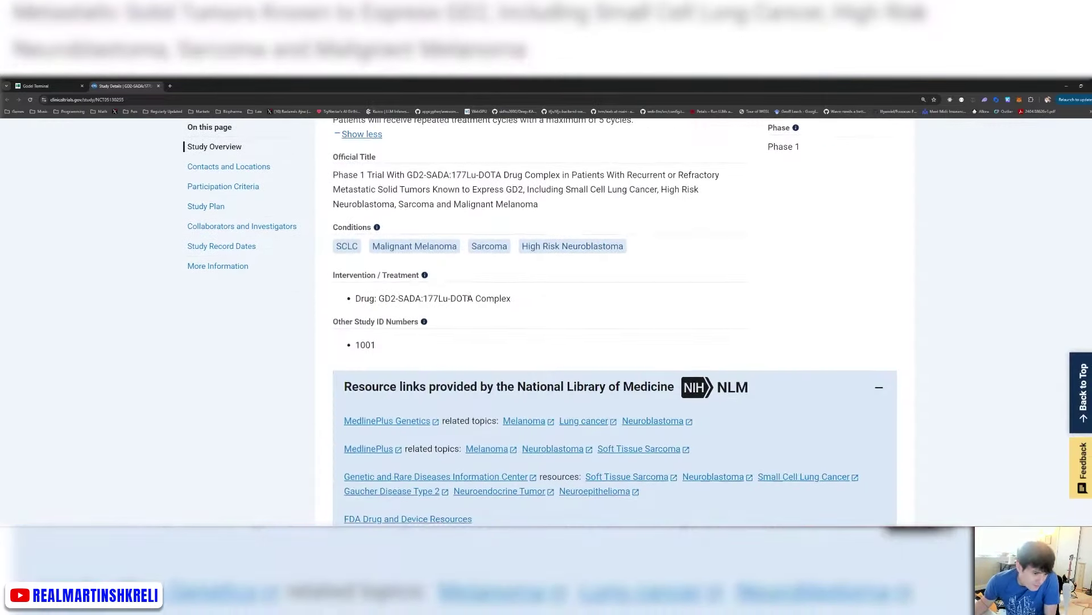
scroll(470, 296, down, 5)
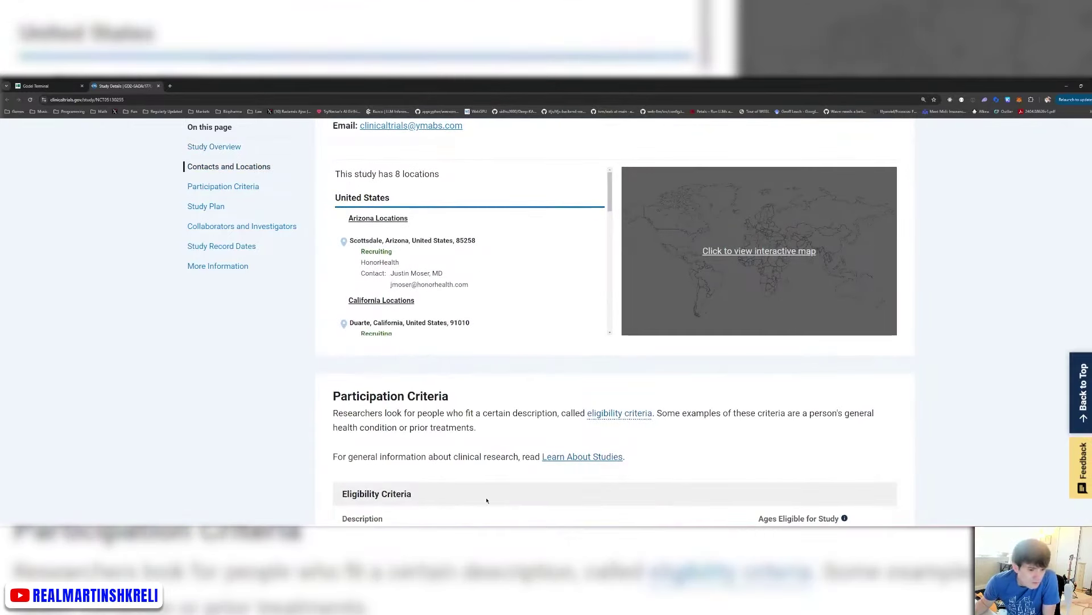
Switch to the Biopharma workbook and add YMAB with direction LONG in row 22 of the Recommendations sheet.
click(496, 529)
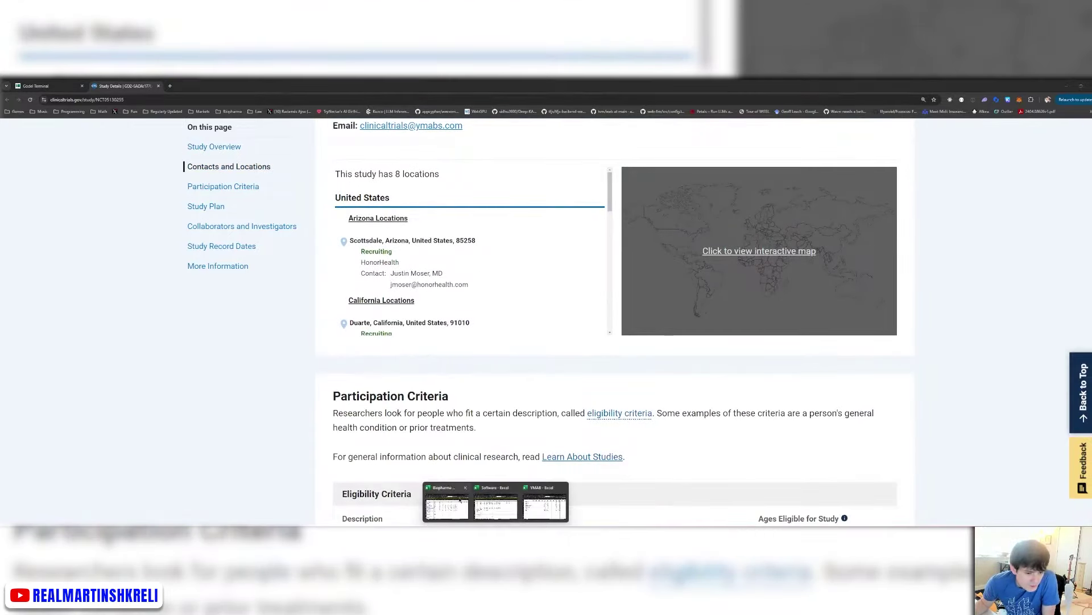
click(460, 500)
text(YMAB)
key(Right)
key(Right)
text(LONG)
key(Right)
key(Right)
key(Right)
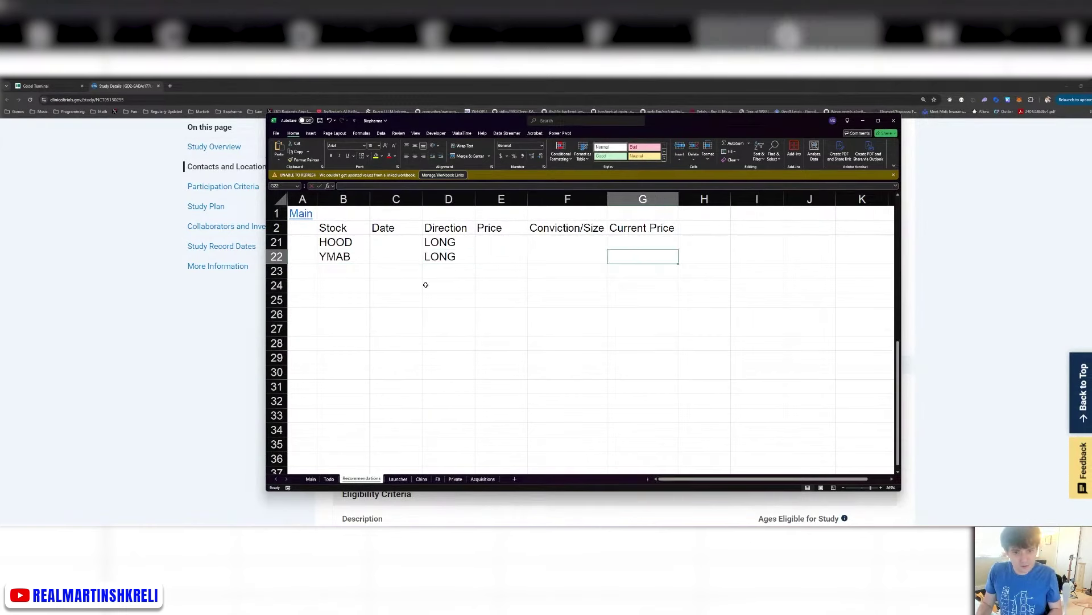
Enter 10/3/ as the date of the YMAB recommendation in row 22.
key(Left)
key(Left)
key(Left)
key(Left)
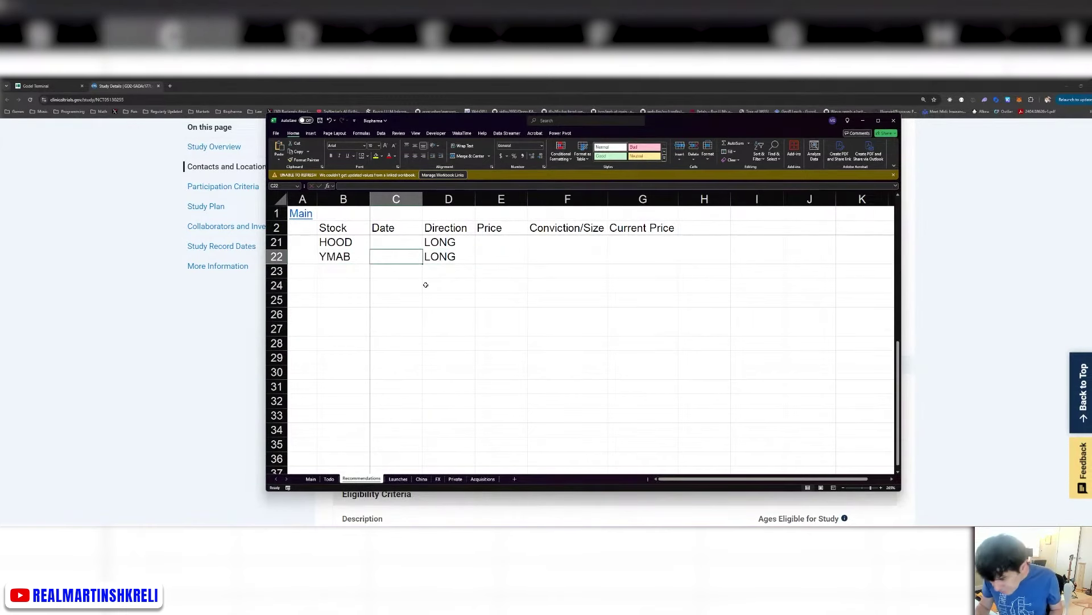
text(10/3/)
key(Return)
key(Left)
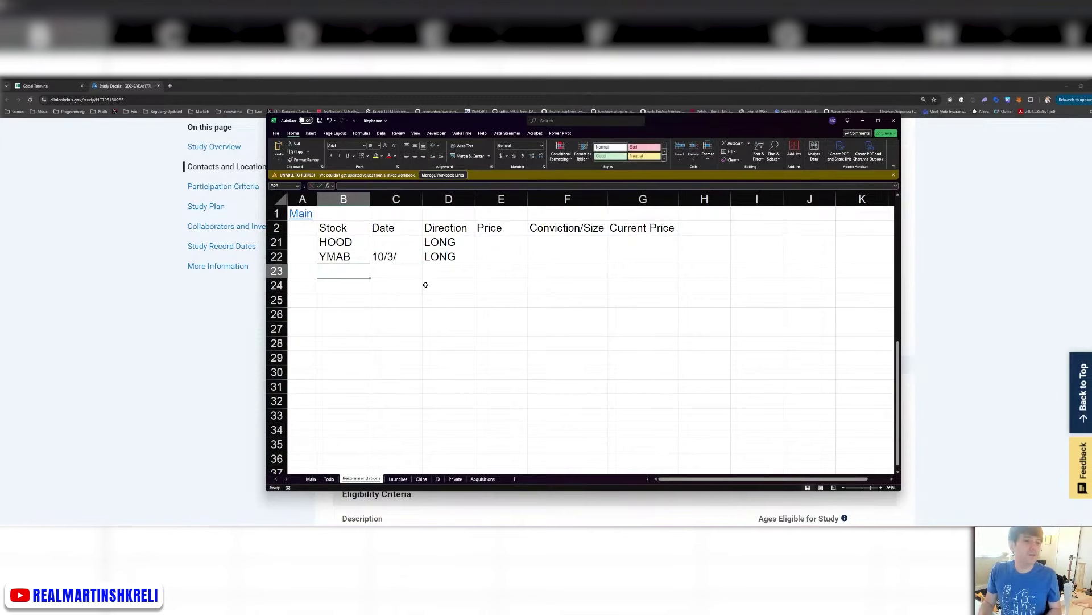
Complete the YMAB recommendation's date in row 22 as 10/3/24.
key(Up)
key(Right)
key(F2)
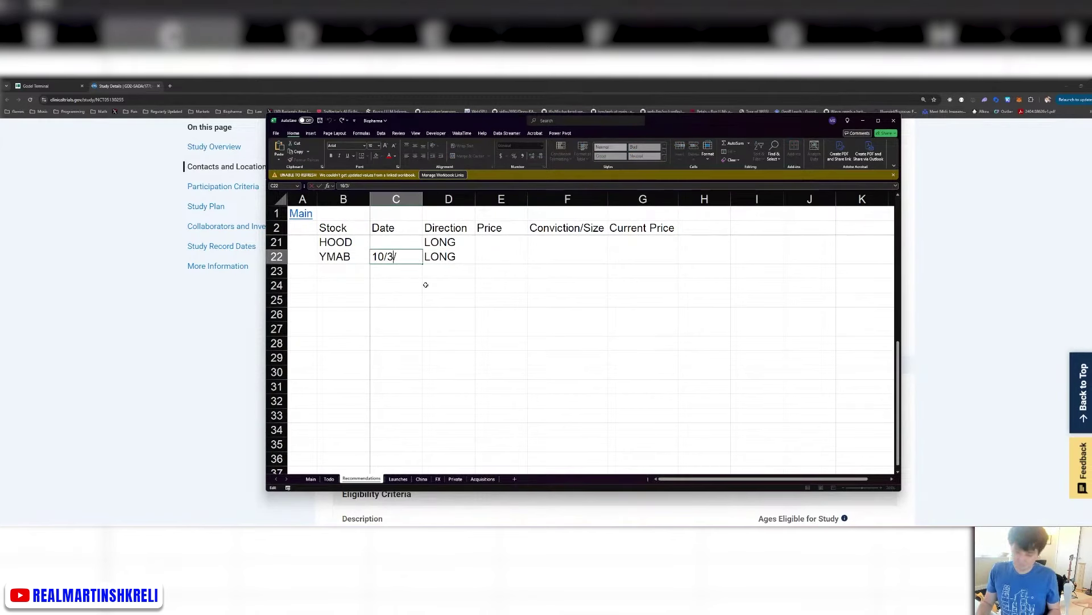
text(24)
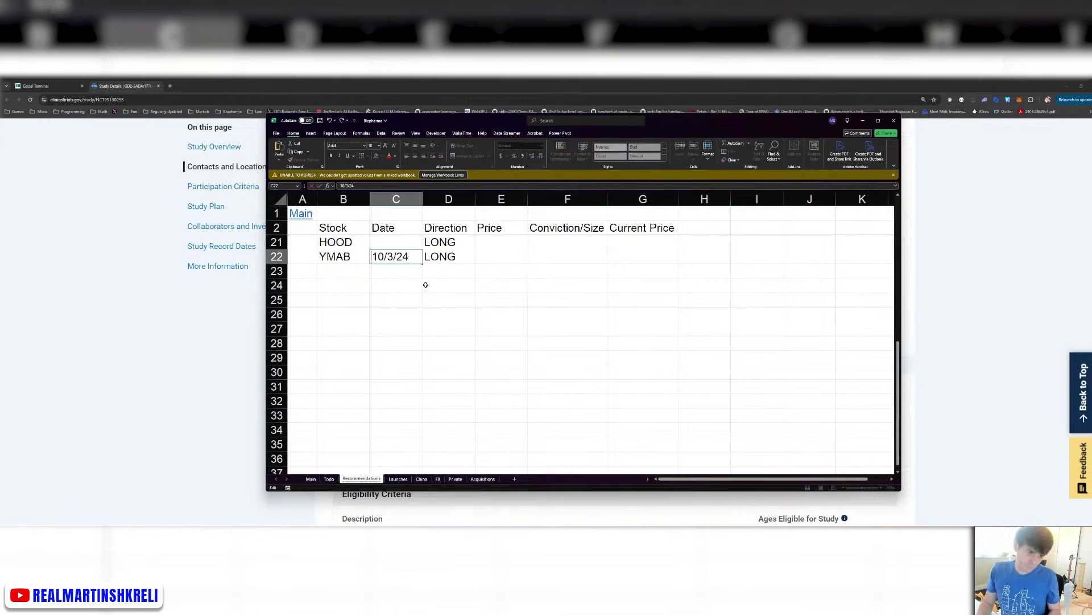
key(Return)
Enter 9/3/2024 as the date of the SAVA recommendation in row 9.
key(Up)
key(Right)
key(Up)
key(Up)
key(Up)
key(Up)
key(Up)
key(Up)
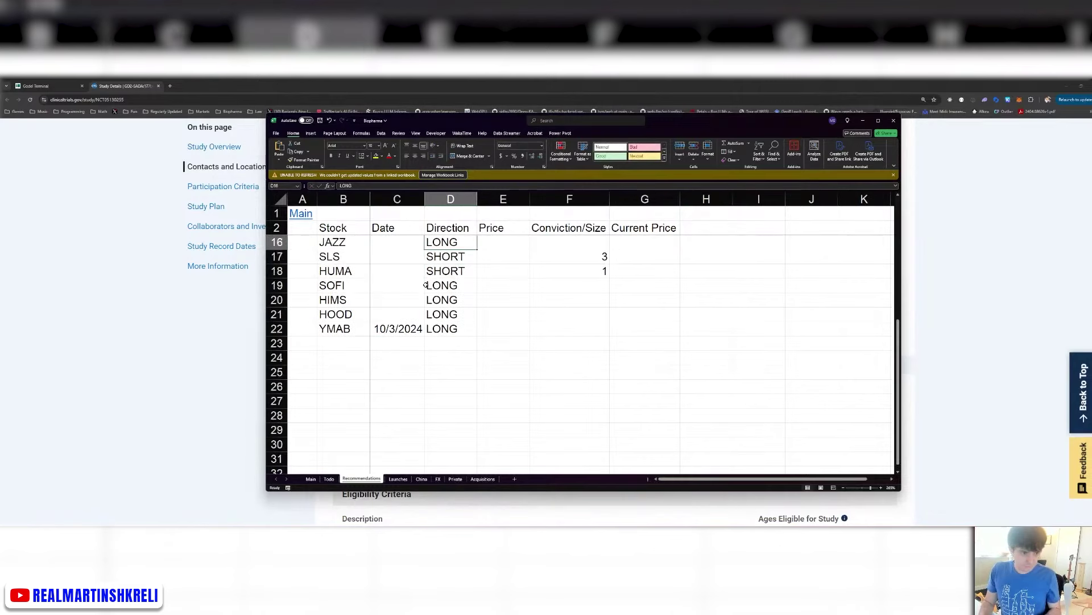
key(Left)
key(Up)
key(Up)
key(Up)
key(Up)
key(Up)
key(Up)
key(Up)
text(10)
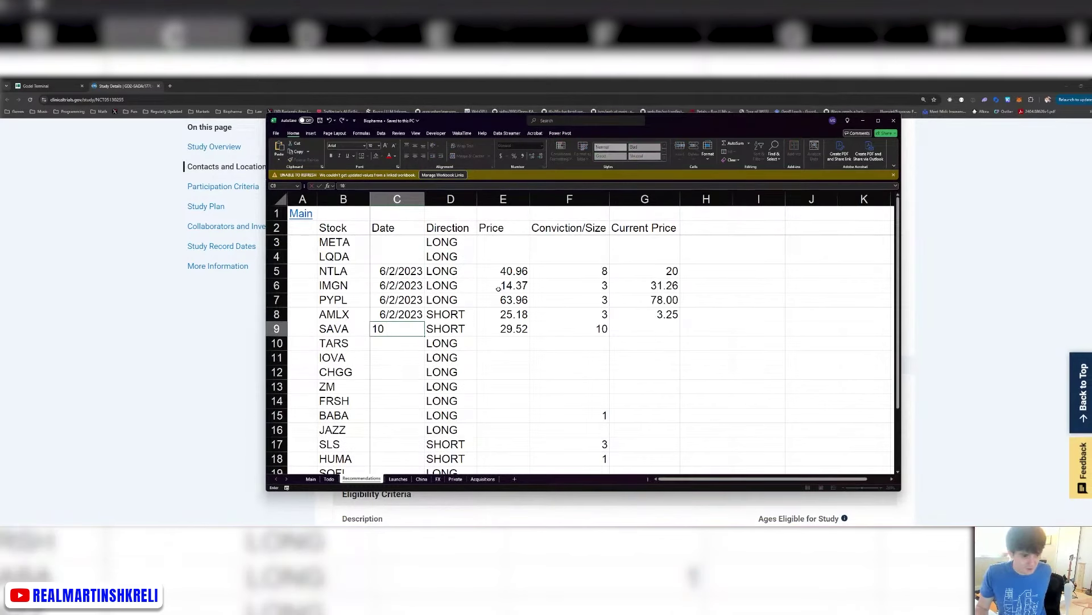
key(BackSpace)
key(BackSpace)
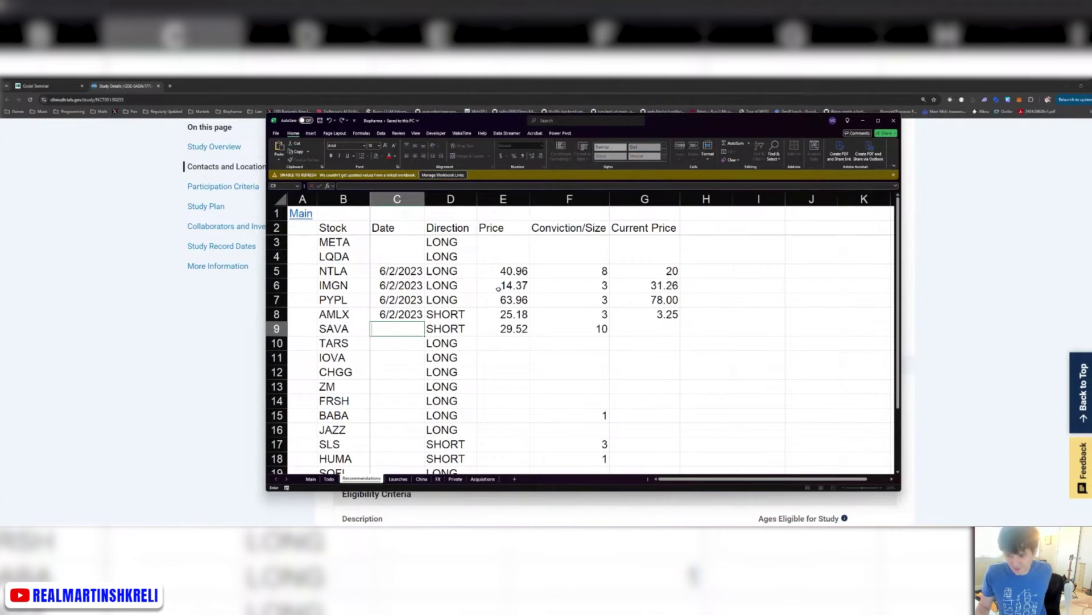
text(9/3/2024)
key(Return)
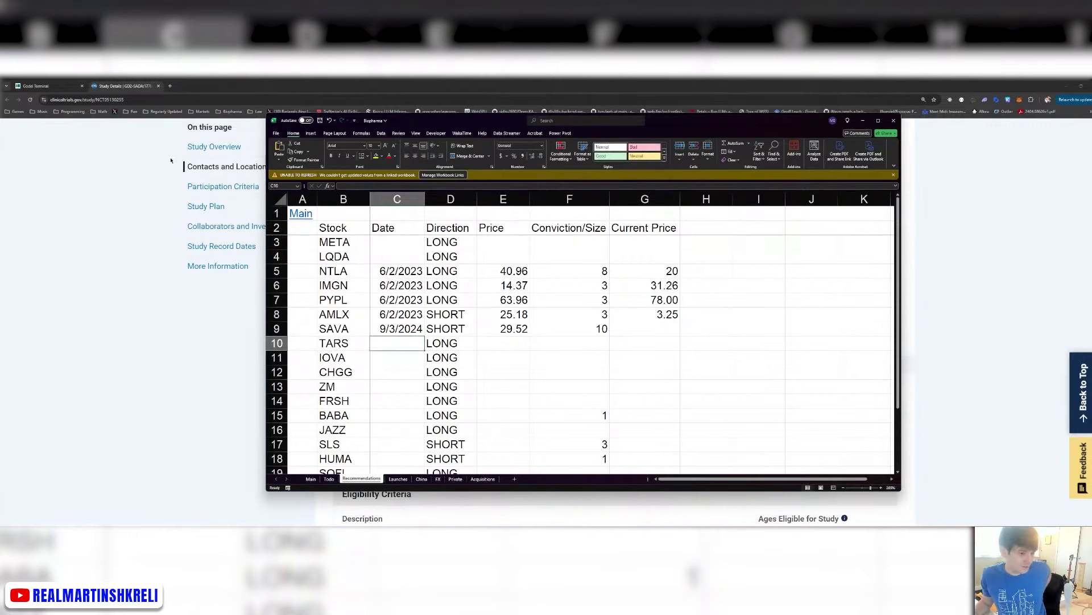
Enter 9/15/2024 as the date of the CHGG recommendation in row 12.
click(373, 373)
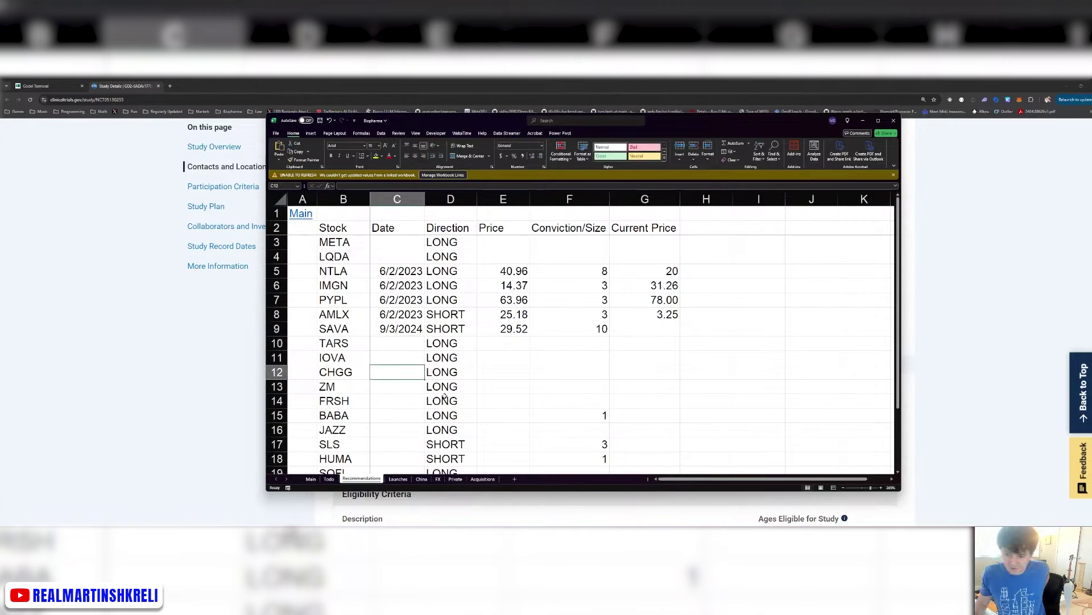
text(9/15)
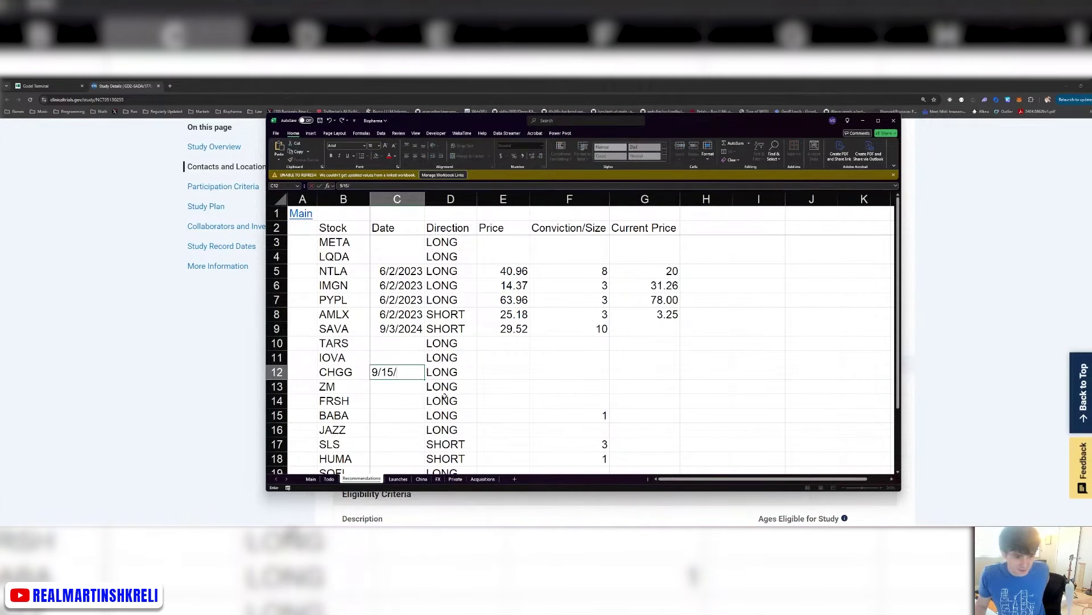
text(/2024)
key(Return)
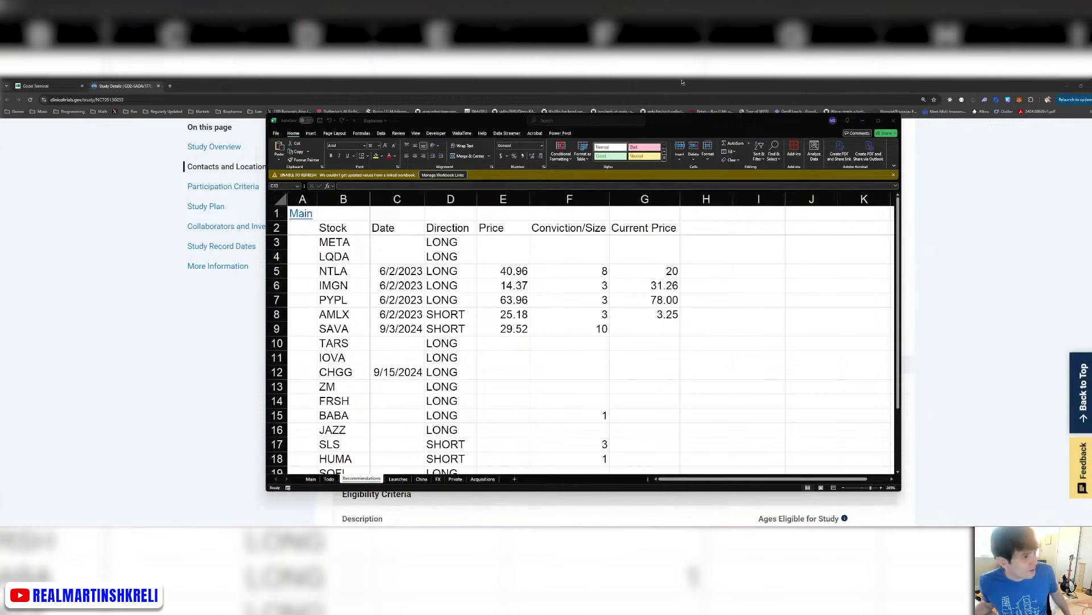
Return to the GD2-SADA trial page, review its participation criteria, study design and treatment arms, and close it.
click(129, 358)
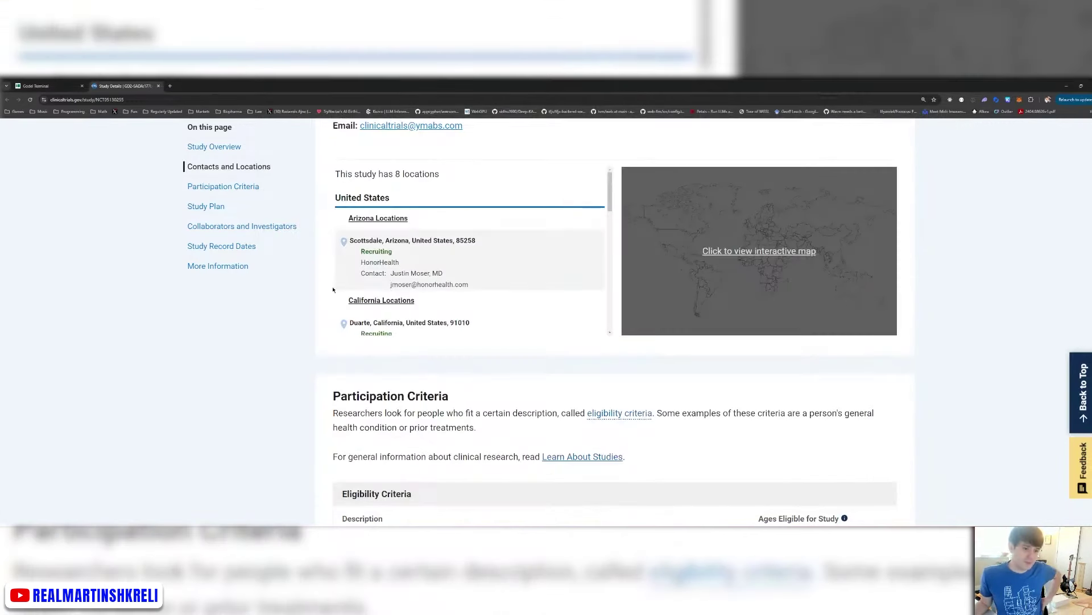
scroll(327, 290, down, 8)
scroll(281, 403, down, 7)
scroll(281, 400, down, 7)
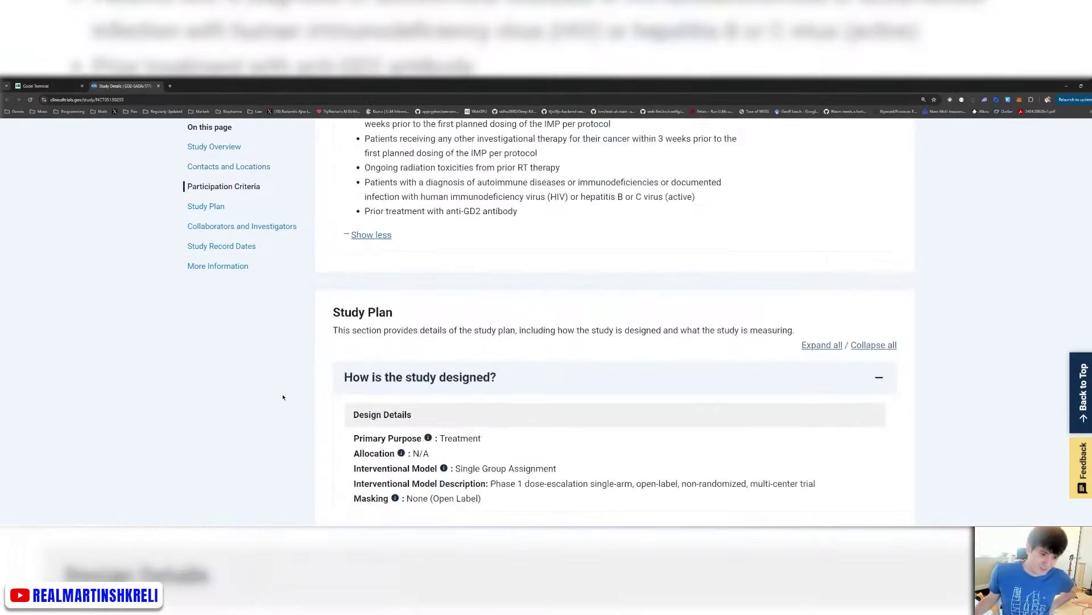
scroll(278, 386, down, 4)
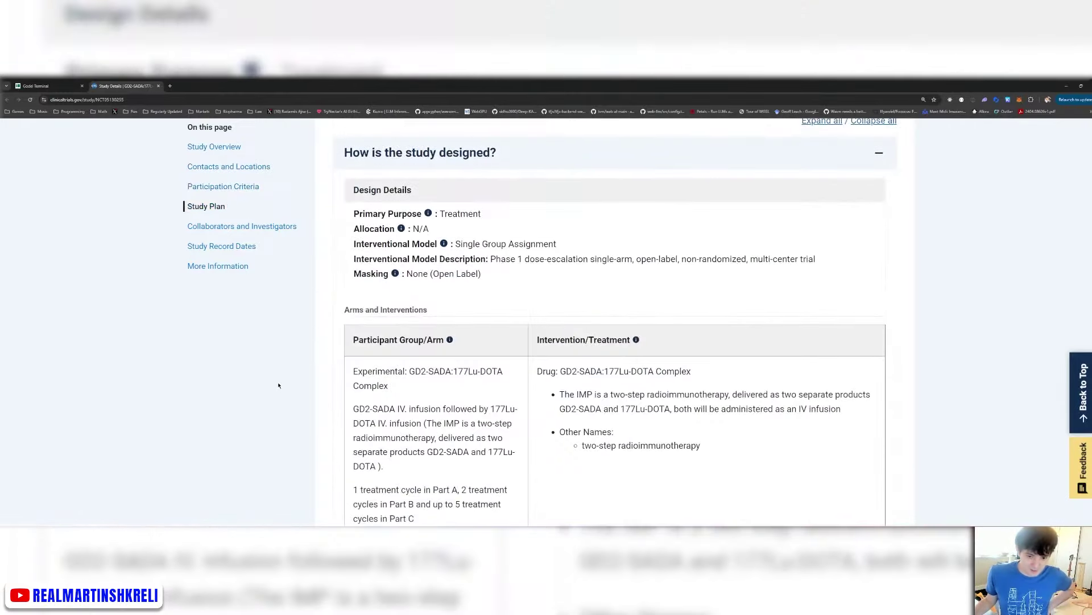
key(ctrl+w)
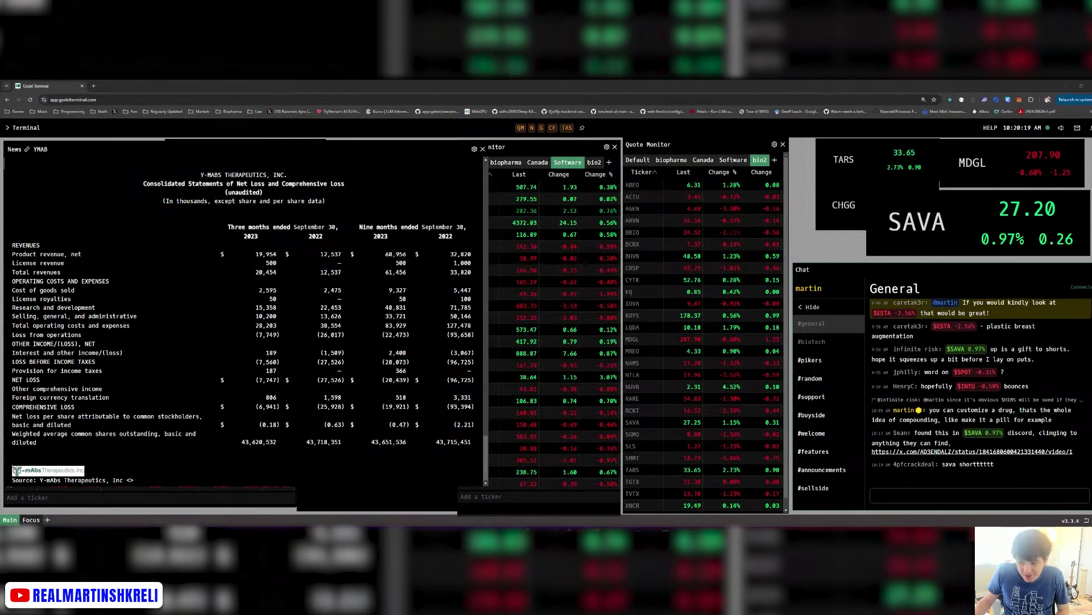
Switch back to the Recommendations sheet of the Biopharma workbook.
mouse_move(496, 525)
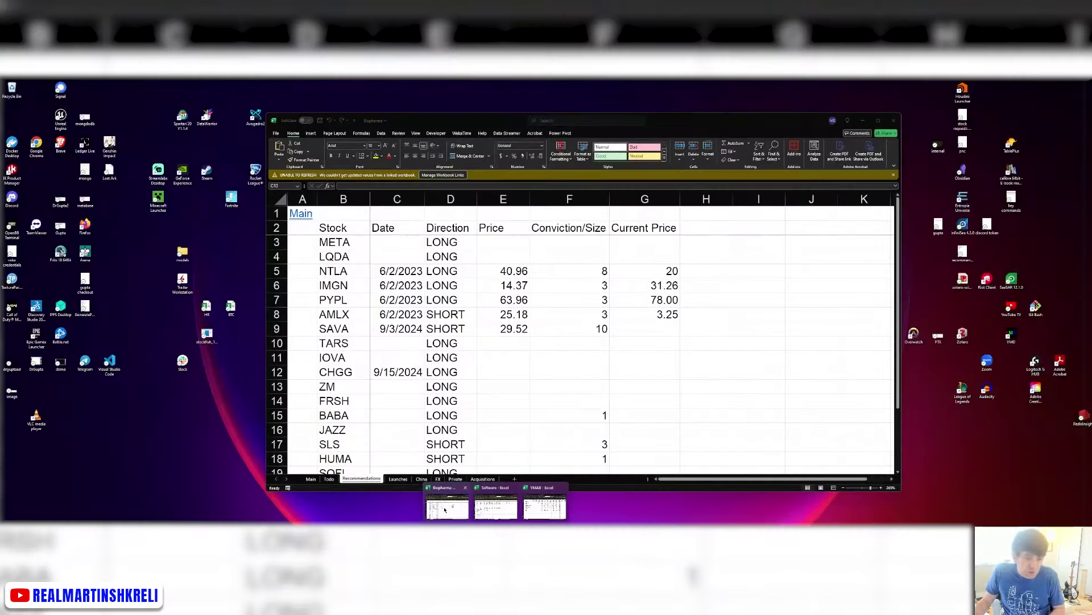
click(445, 510)
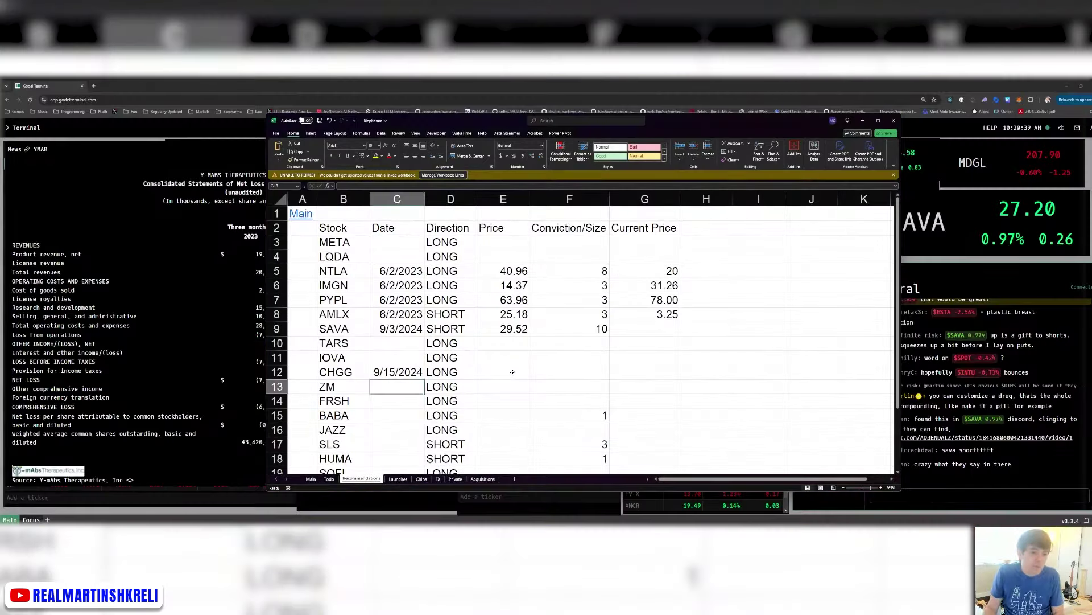
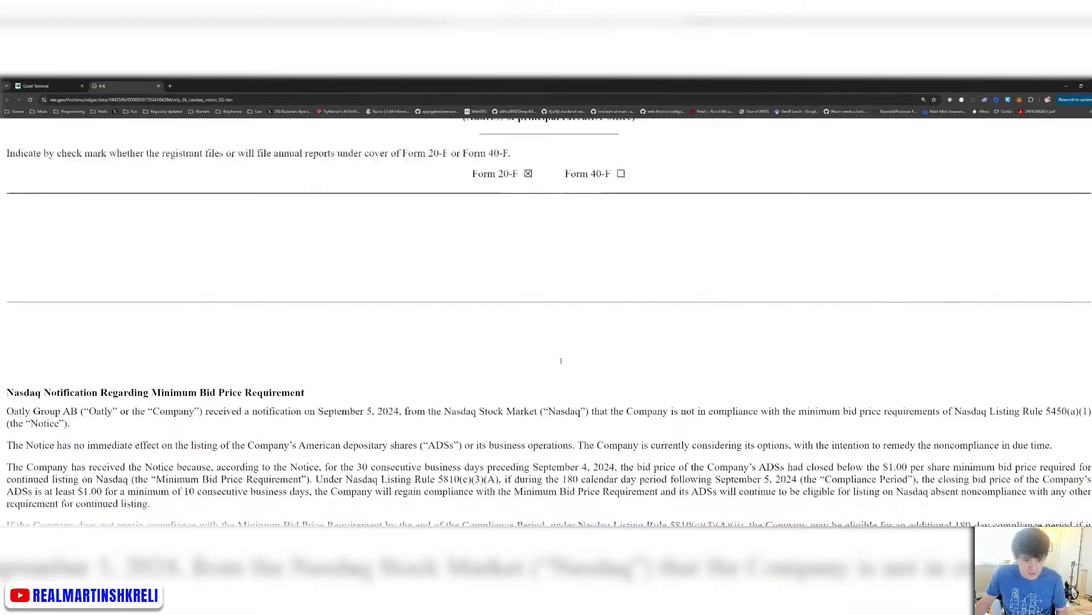
Review Oatly's Nasdaq minimum bid price notice and the statement of operations in its second-quarter 2024 Form 6-K.
scroll(562, 365, down, 3)
scroll(561, 364, down, 1)
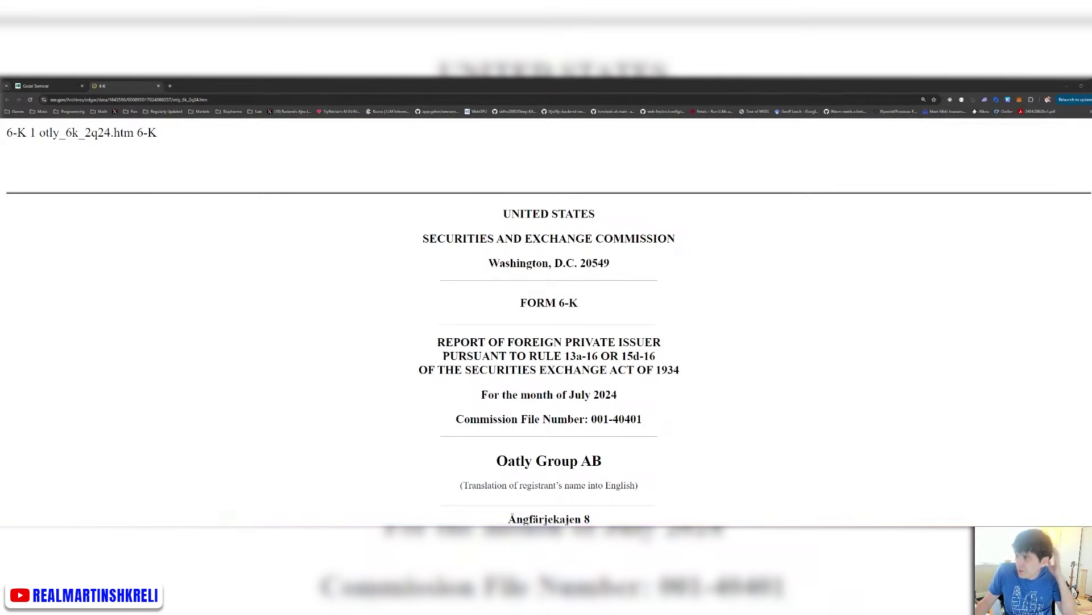
scroll(788, 330, down, 8)
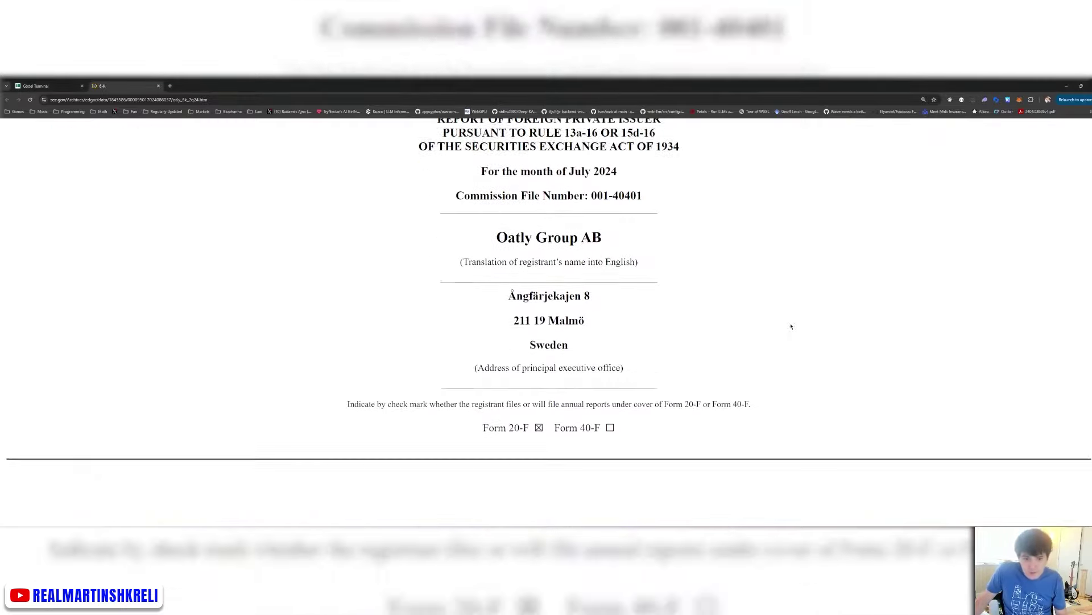
scroll(788, 325, down, 7)
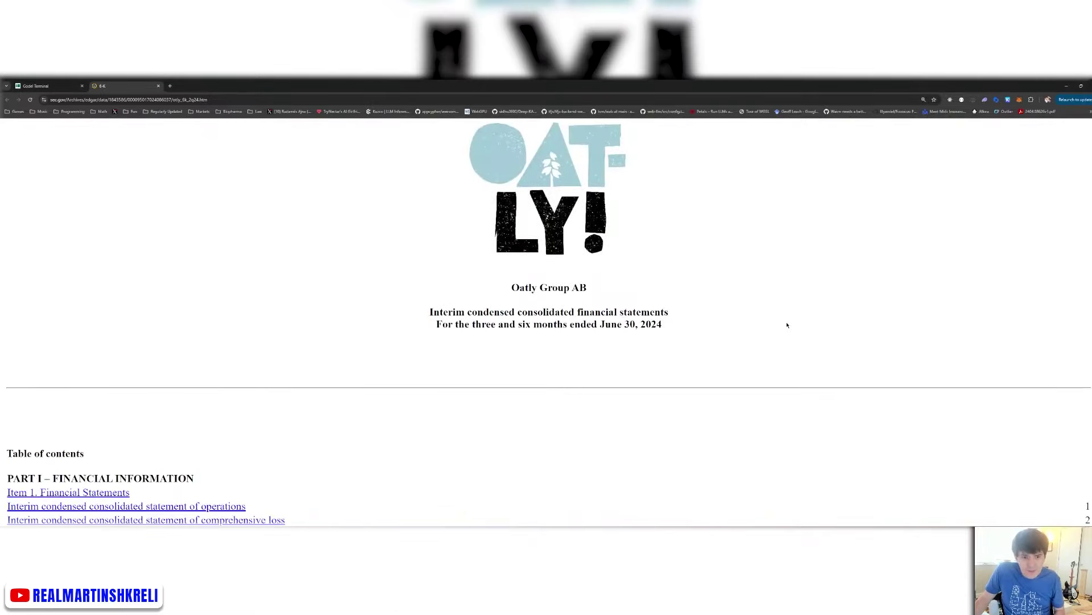
scroll(787, 325, down, 7)
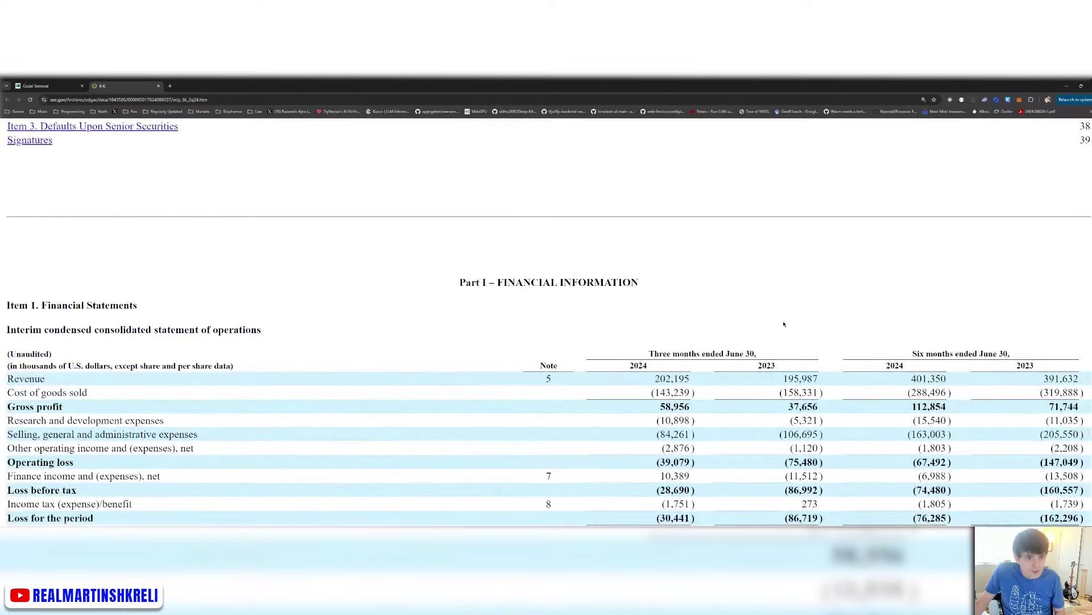
scroll(784, 323, down, 2)
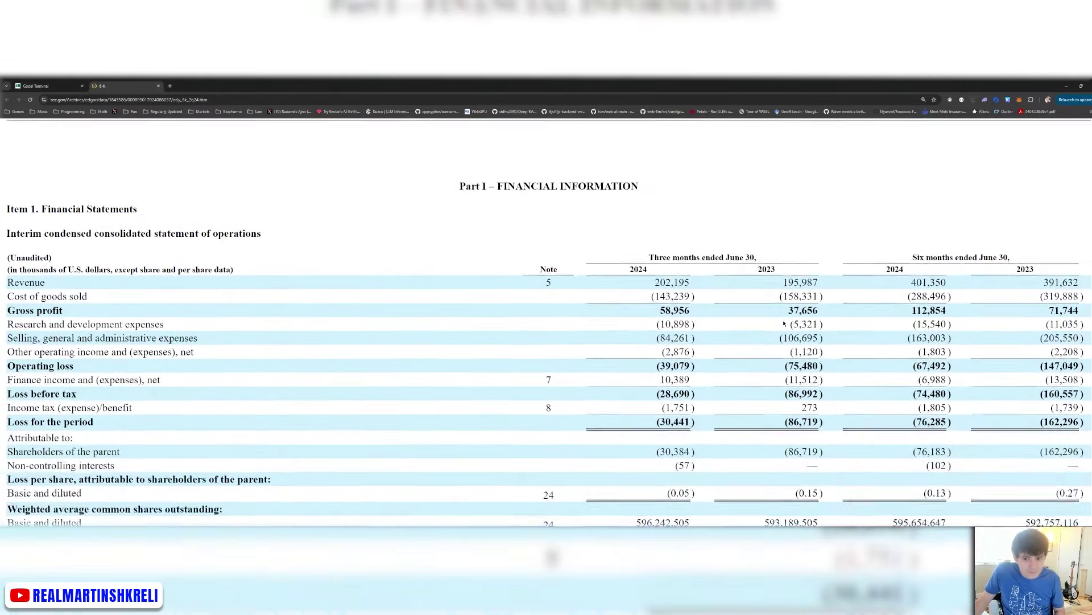
scroll(783, 309, down, 1)
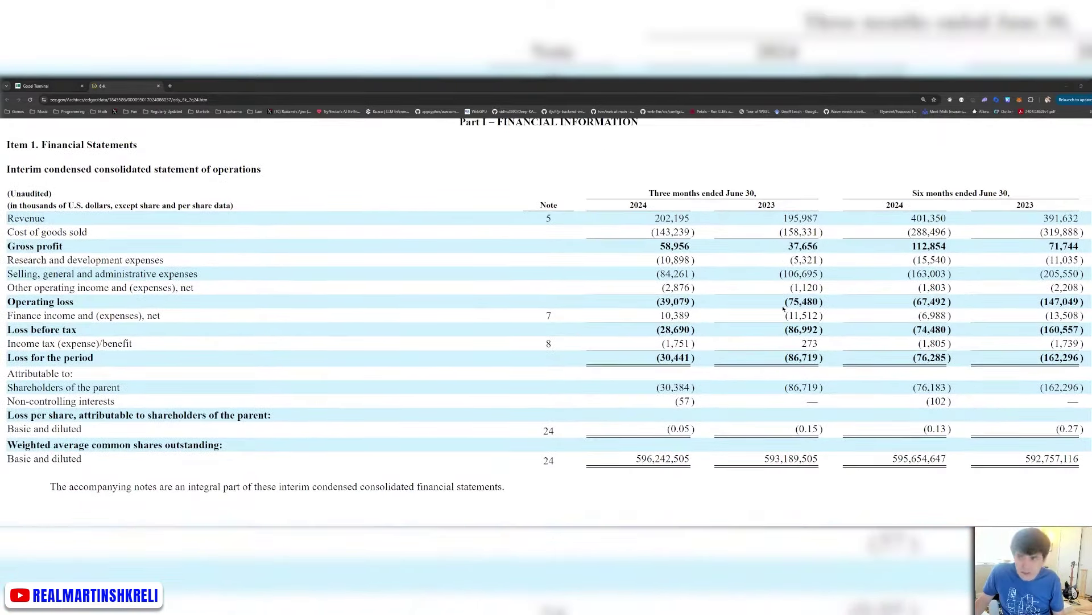
Switch to the Consumer workbook and add the column headers Update and Last after S/O on the Food-Beverages sheet.
key(alt+Tab)
key(alt+Tab)
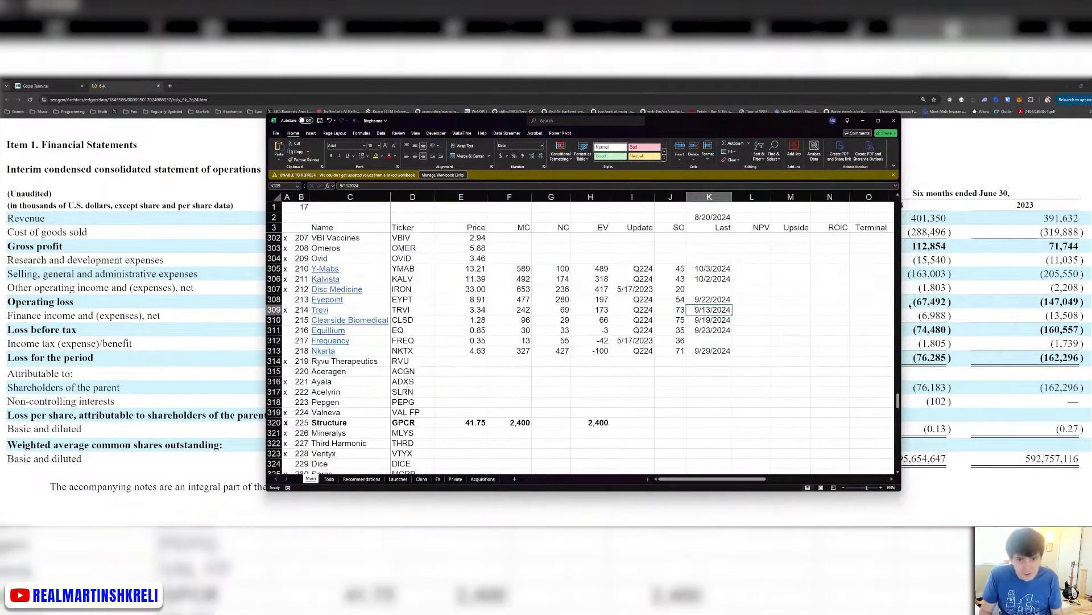
key(alt+Tab)
text(Update)
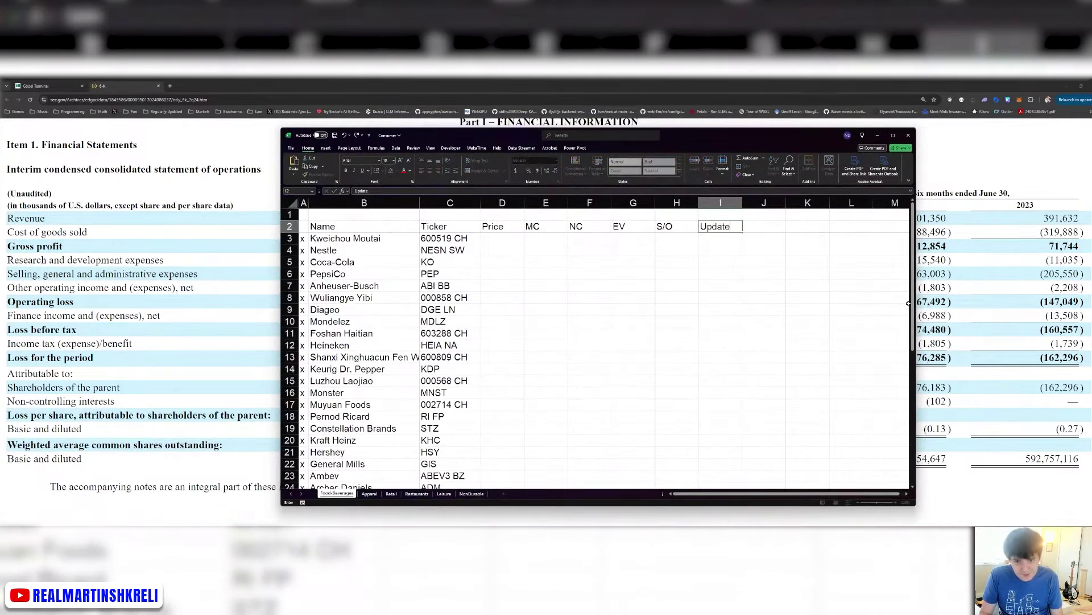
key(Tab)
text(Last)
key(Return)
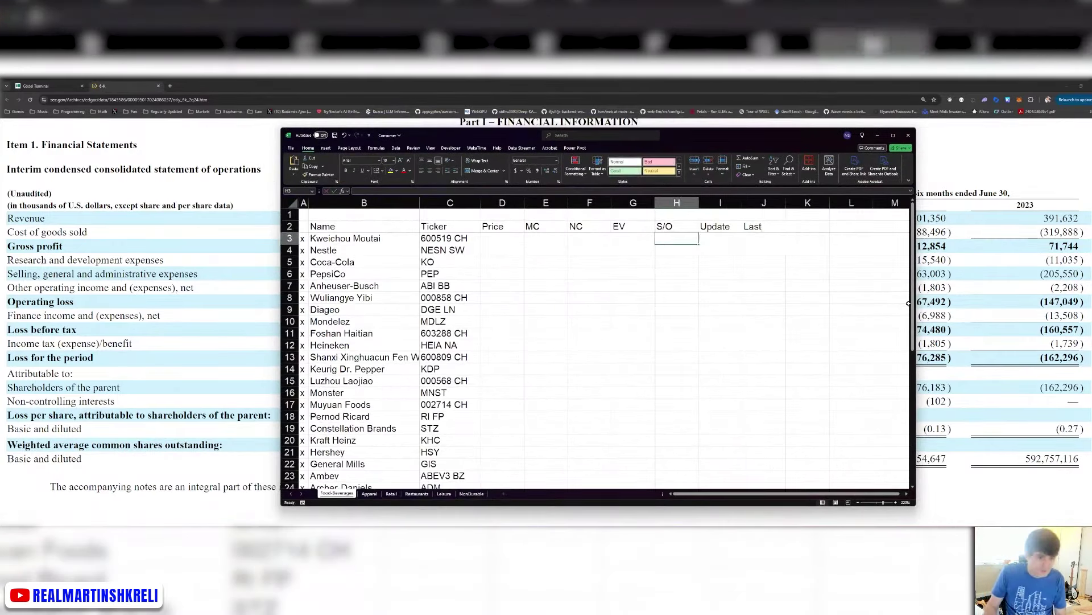
Create a new workbook with valuation labels Price, Shares, MC, Cash, Debt and EV in L2:L7, and set the price to 1.00.
key(ctrl+n)
scroll(724, 259, up, 5)
click(717, 228)
text(Price)
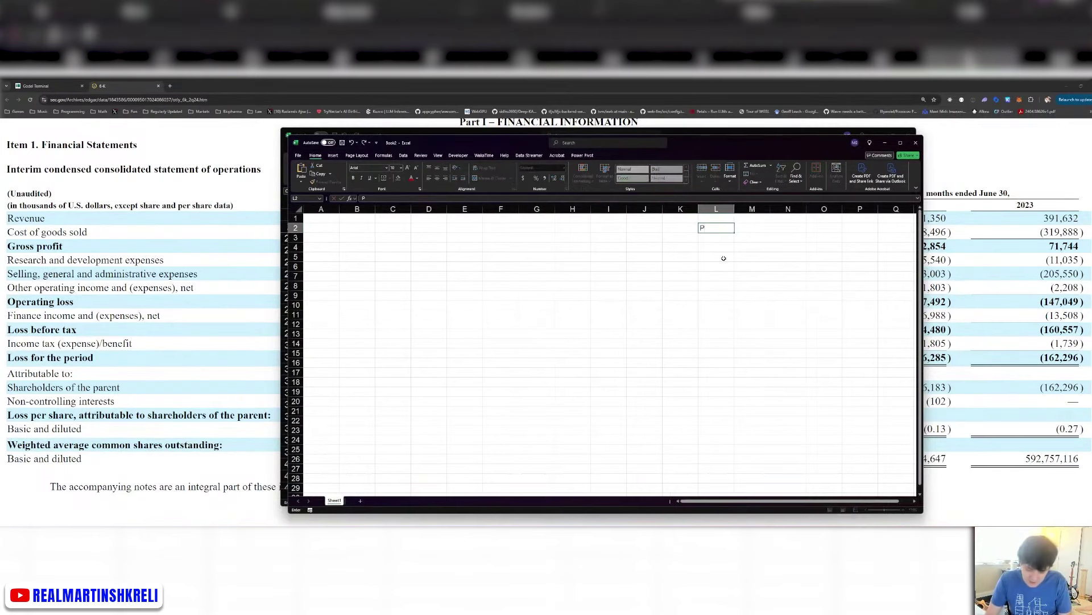
key(Tab)
key(ctrl+shift+1)
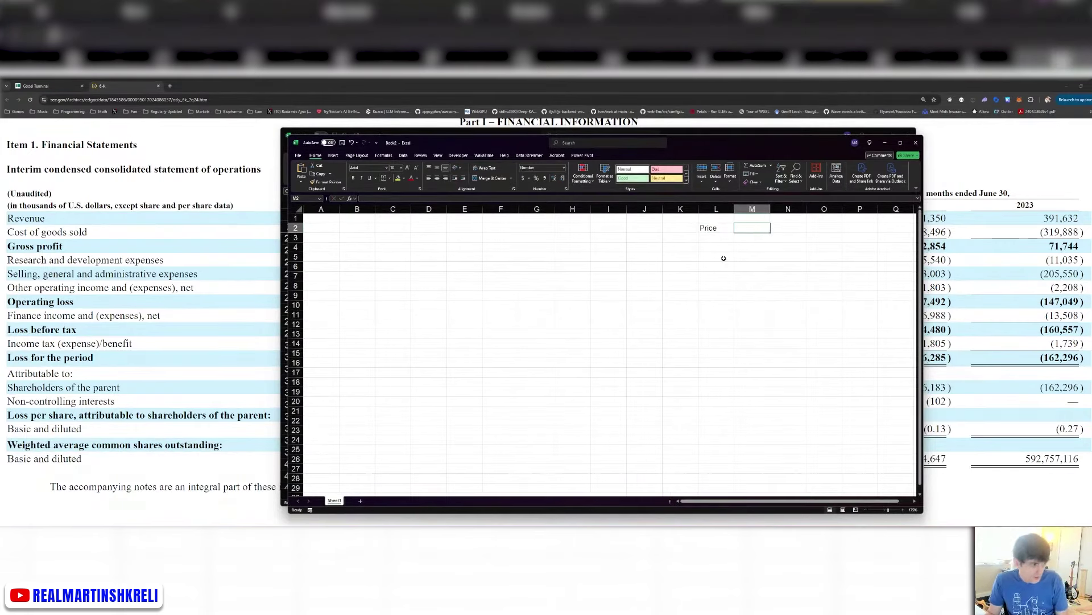
text(1 Shares MC Cash )
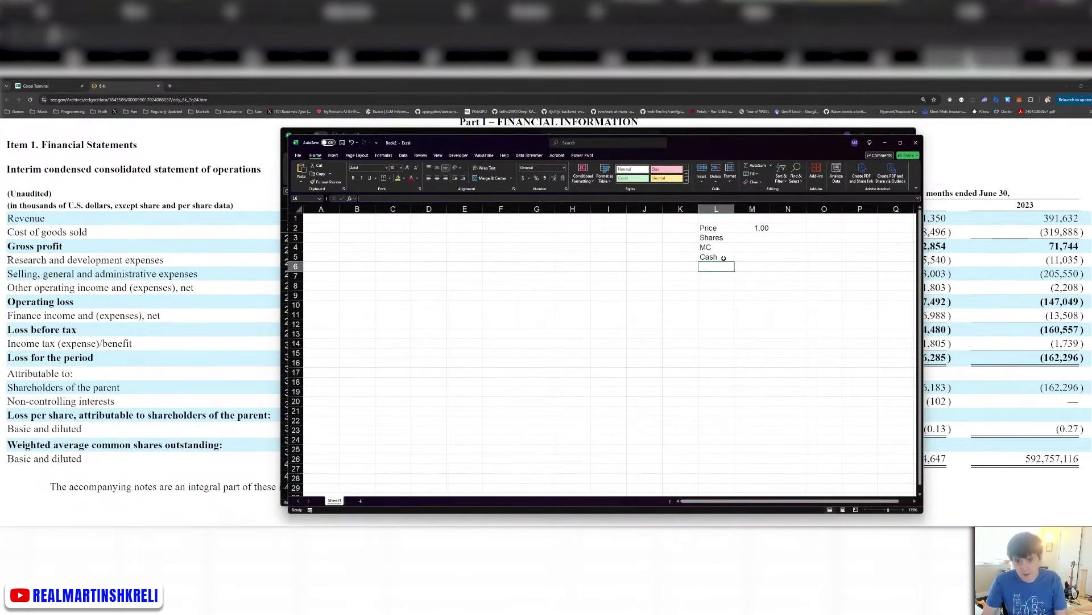
text(Debt )
text(EV)
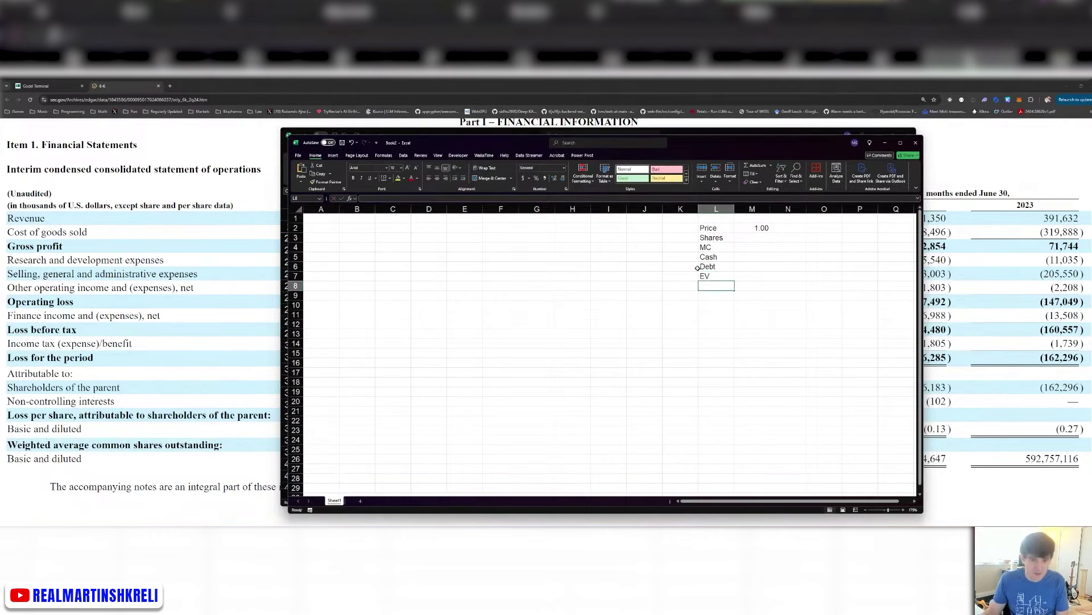
Rename the sheet Main and save the workbook as OTLY in the models folder.
double_click(335, 500)
text(Ma)
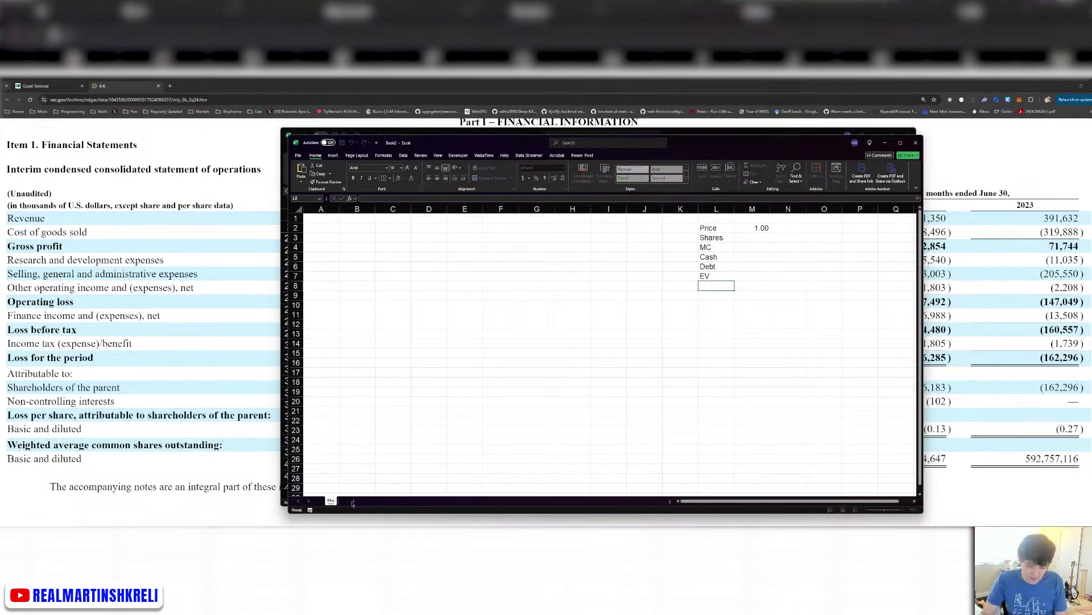
text(in)
key(Return)
key(ctrl+s)
text(otly)
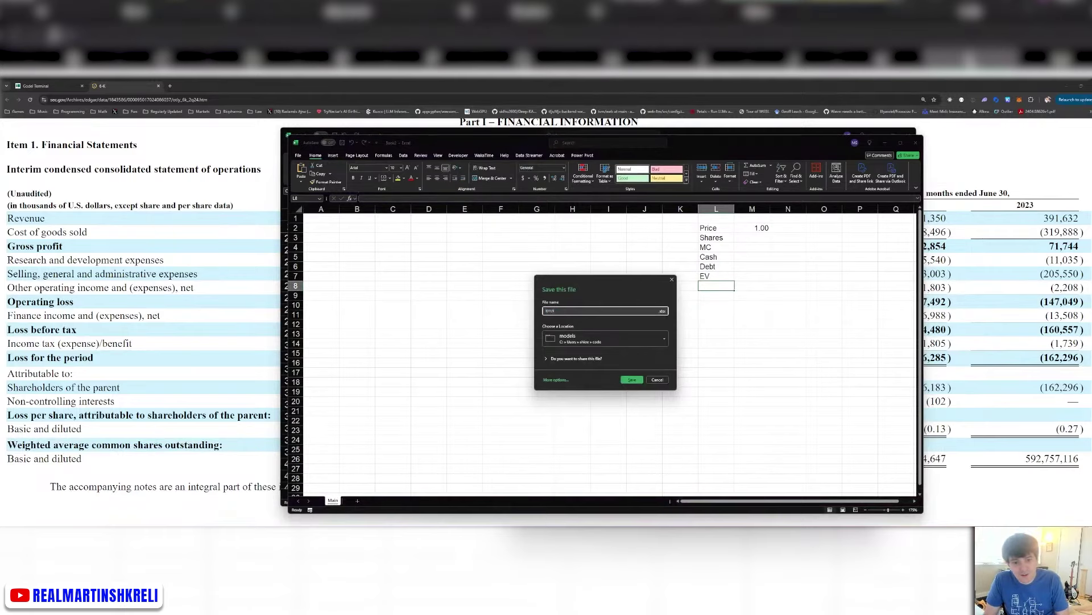
key(Return)
Enter the share count from Oatly's filing, about 596 million, beside Shares on the Main sheet.
key(alt+Tab)
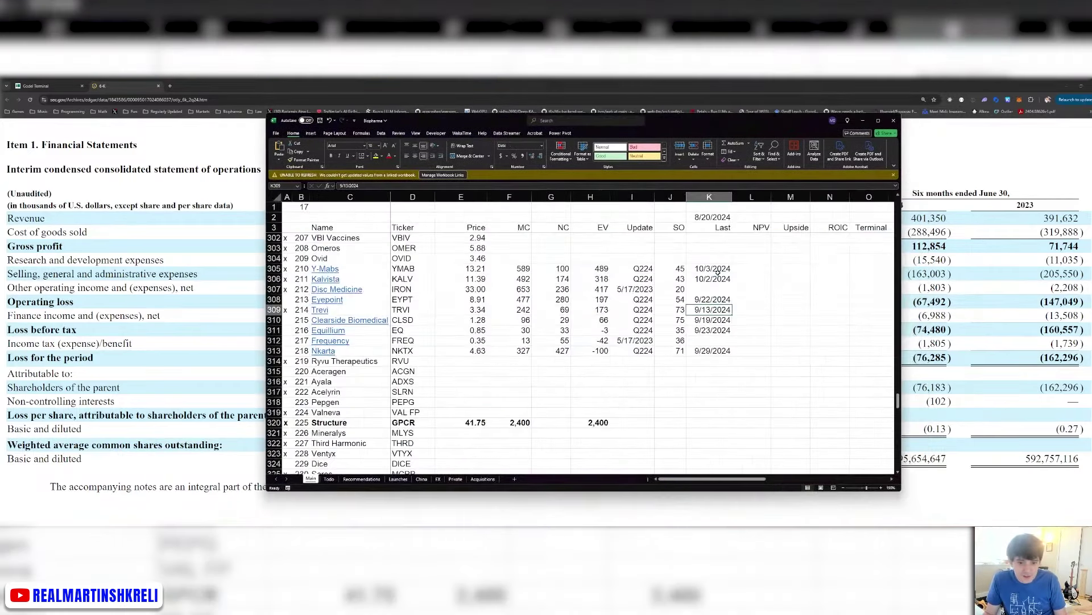
key(alt+Tab)
key(alt+Tab)
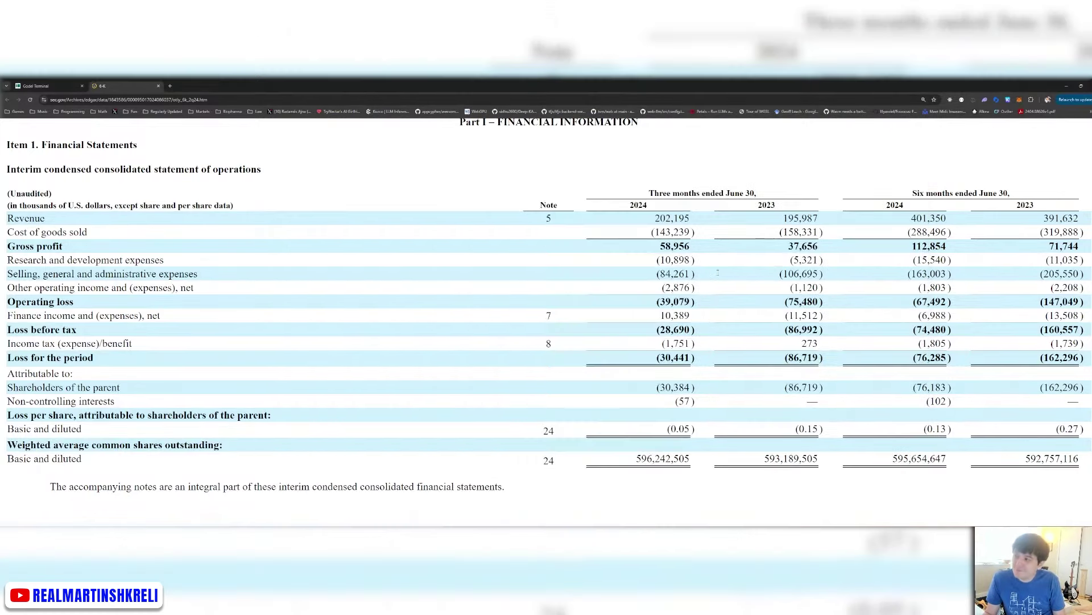
key(alt+Tab)
text(596.)
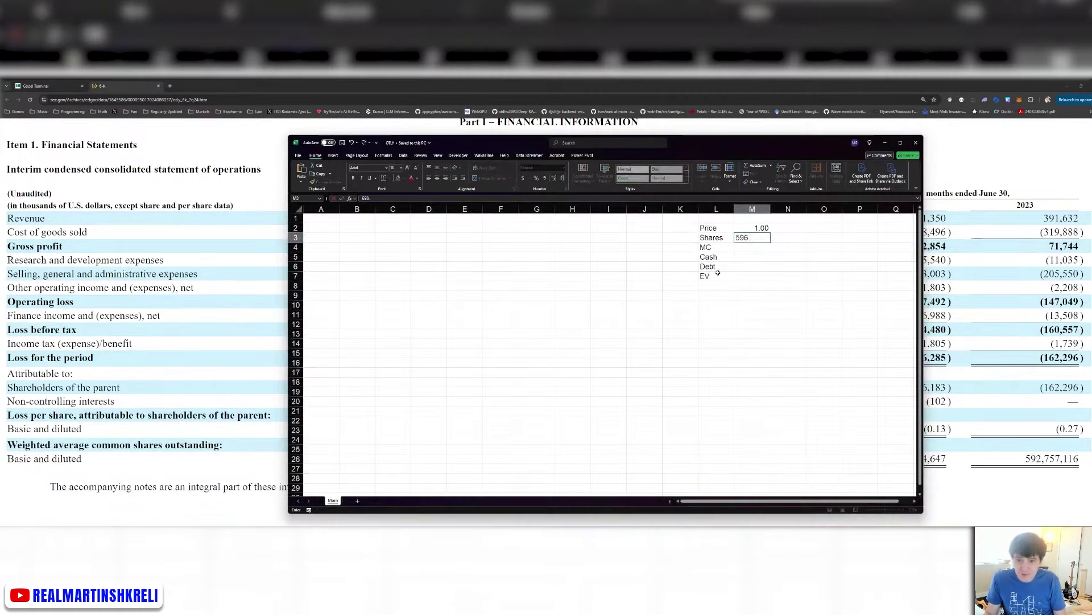
key(alt+Tab)
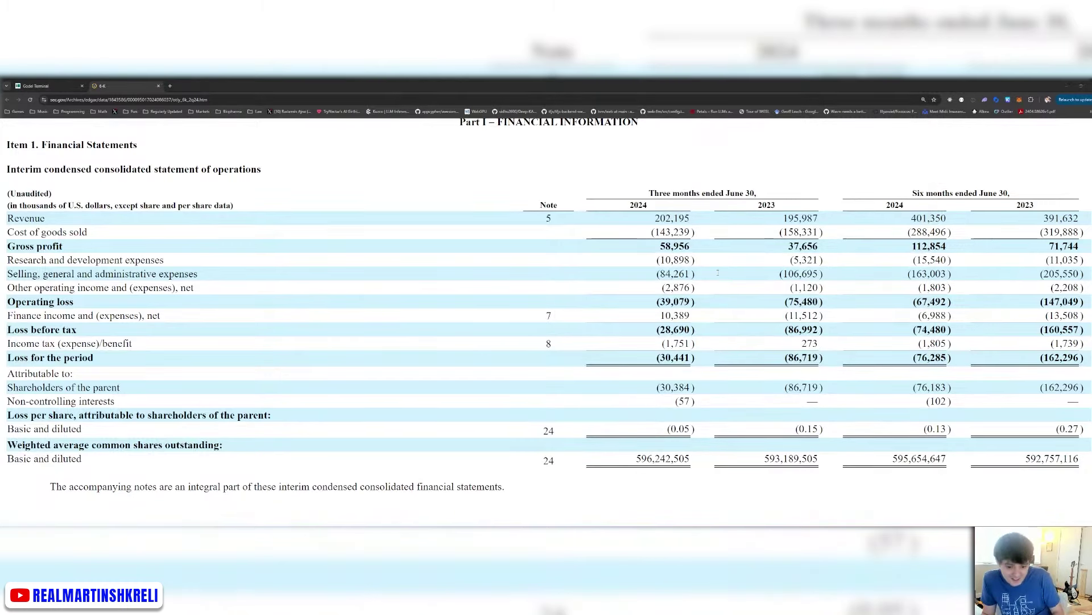
On the Model sheet, label row 3 Revenue and add the quarter headers Q122 through Q422 in row 2.
key(alt+Tab)
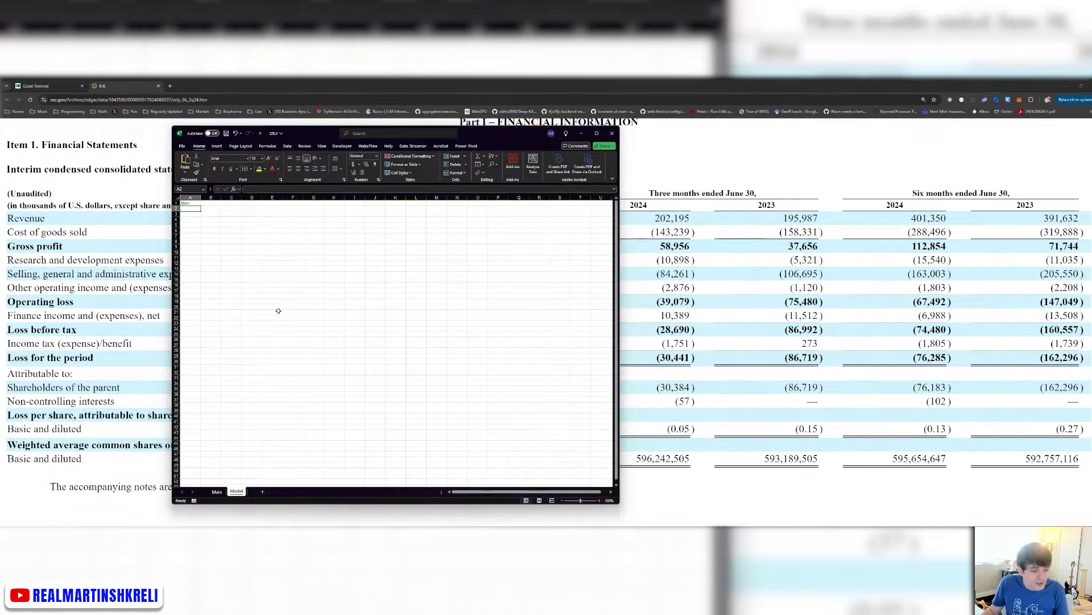
key(Down)
key(Right)
text(Revenue)
key(Up)
key(Right)
text(Q122)
key(Right)
text(Q222)
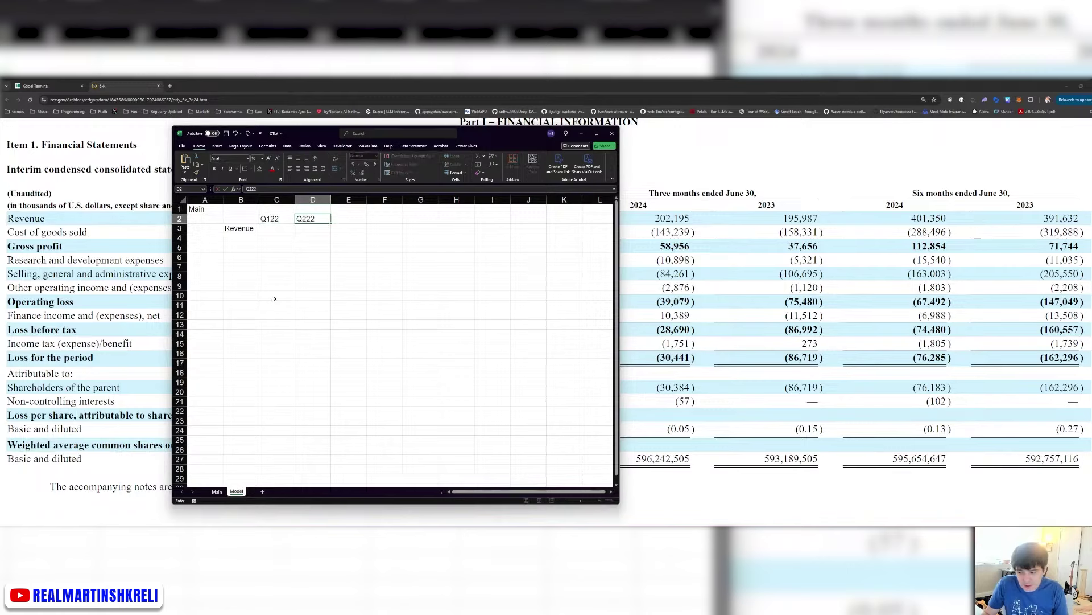
key(Right)
text(Q322)
key(Tab)
text(Q422)
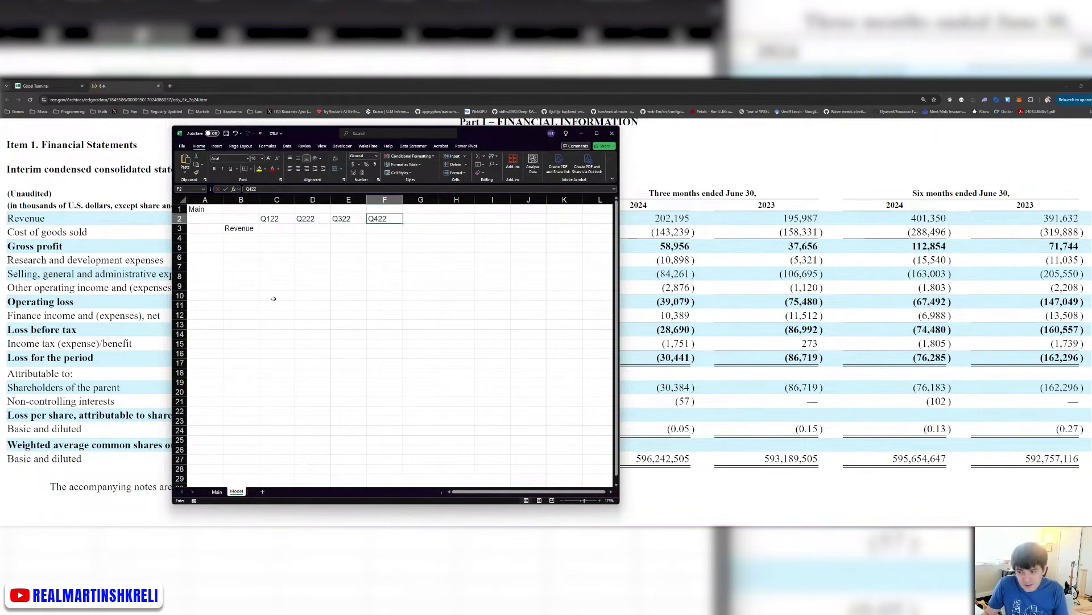
Continue the quarter headers from Q123 through Q224 and freeze the panes at cell C3.
key(Tab)
text(Q123)
key(Tab)
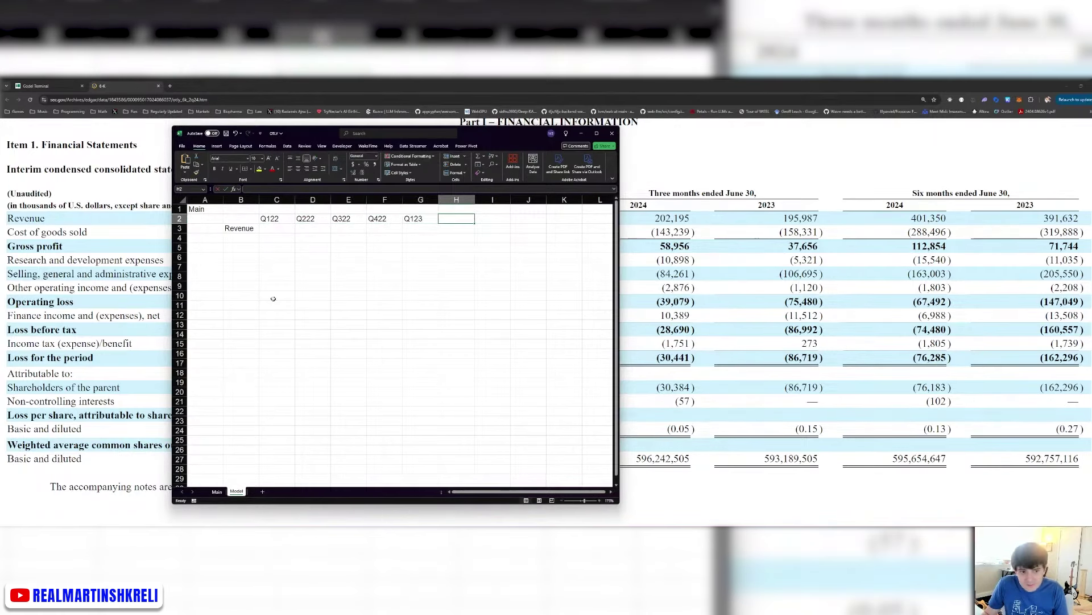
text(Q223)
key(Tab)
text(Q)
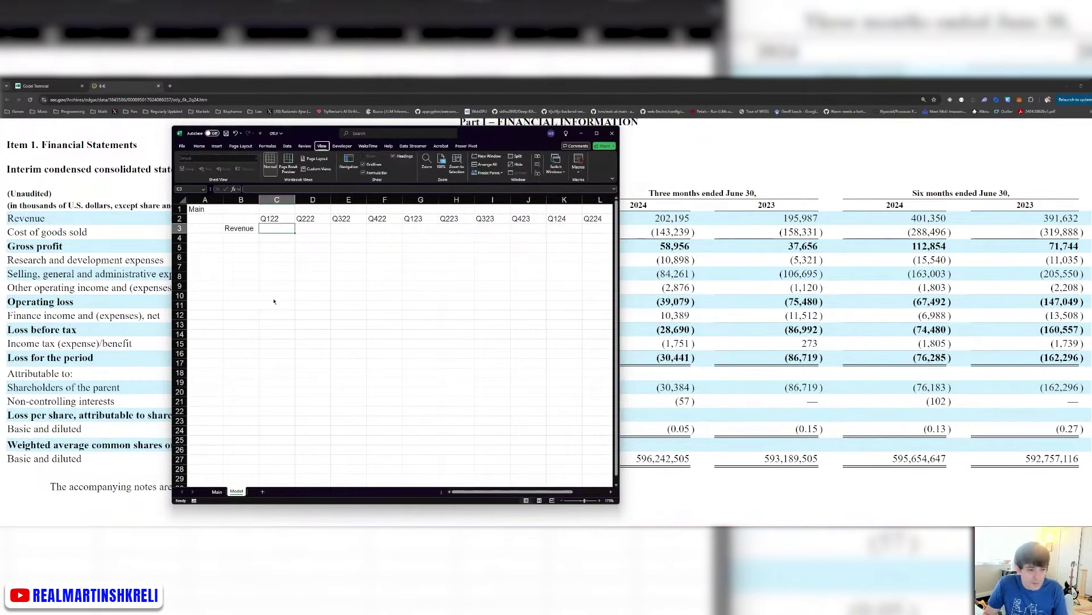
key(f)
key(f)
Right-align the quarter columns starting at column C and narrow column A to fit its contents.
key(ctrl+space)
key(shift+Right)
key(shift+Right)
key(shift+Right)
key(shift+Right)
key(shift+Right)
key(shift+Right)
key(shift+Right)
key(shift+Right)
key(shift+Right)
key(alt+h)
key(a)
key(r)
click(276, 228)
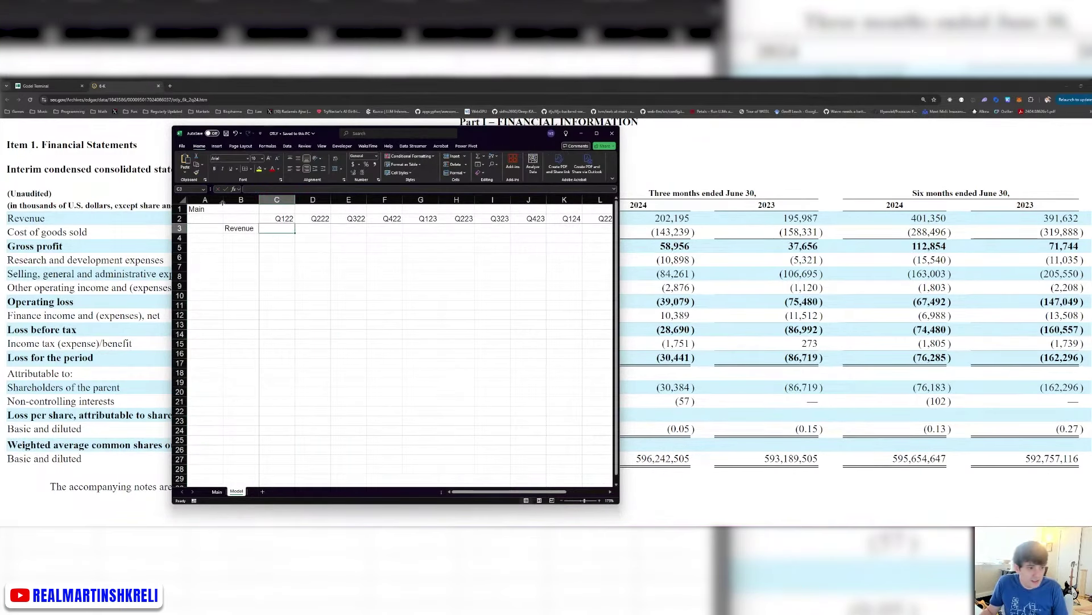
double_click(223, 200)
click(512, 247)
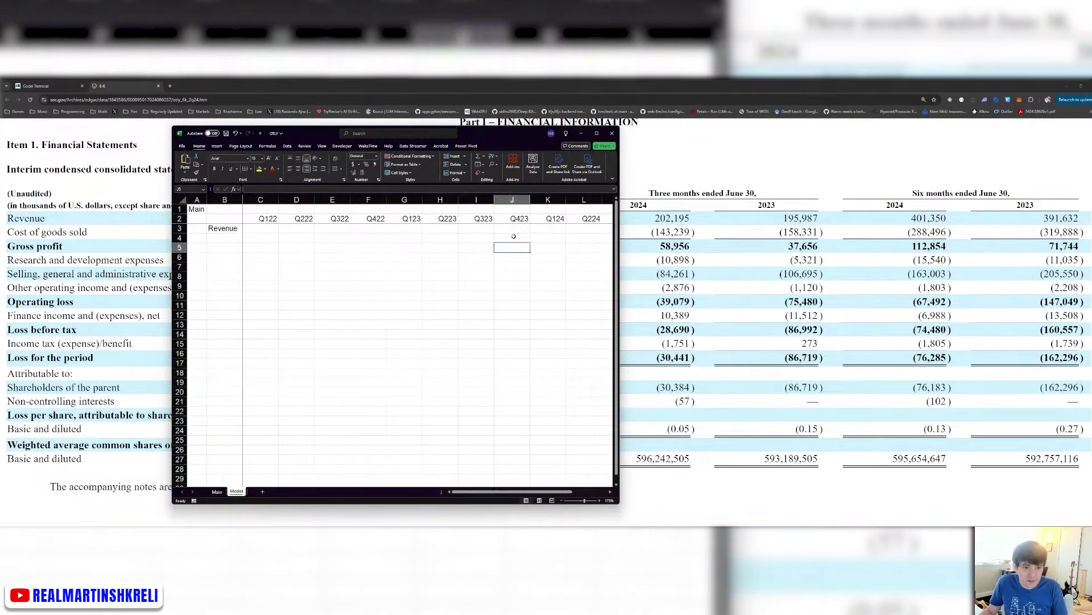
Enter Oatly's Q224 income statement in column L, from revenue 202.195 to net income -30.441 and shares 596.243, with row labels in column B.
click(539, 229)
key(Right)
text(202)
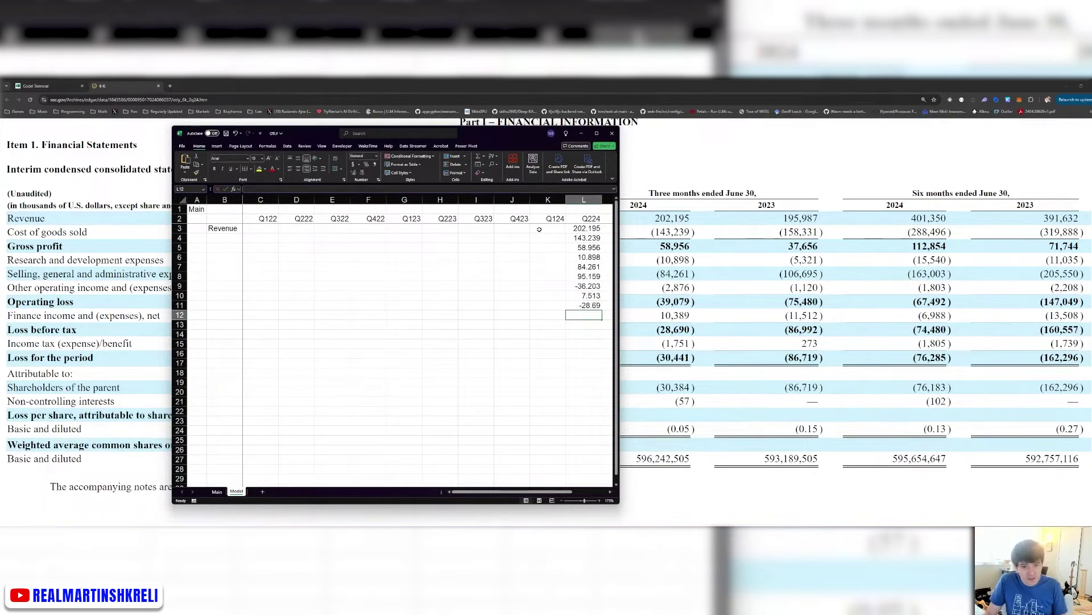
text(1.751)
key(Return)
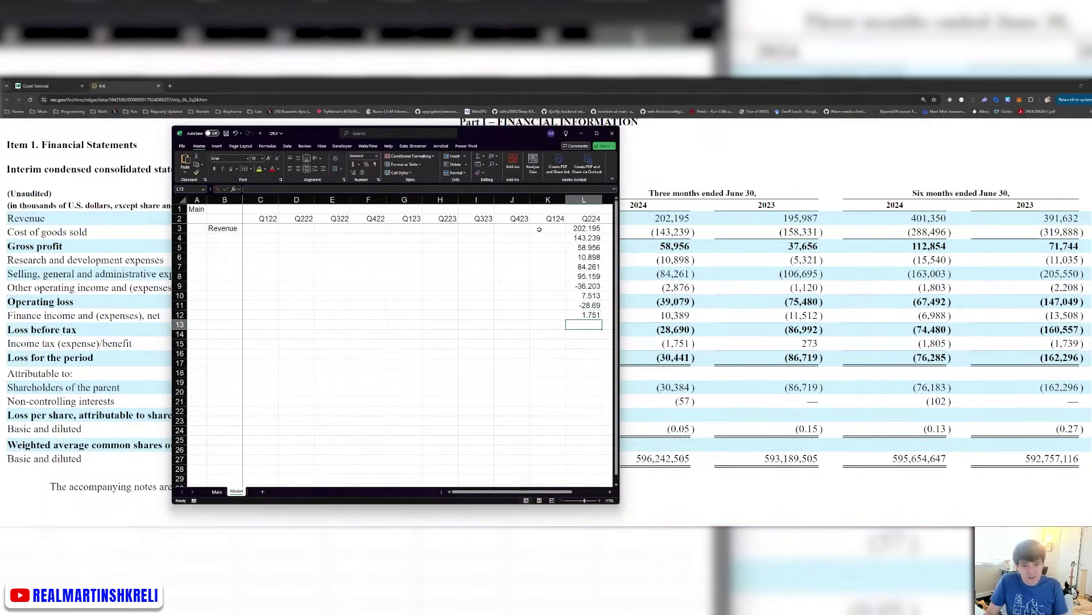
text(-30.441)
key(Return)
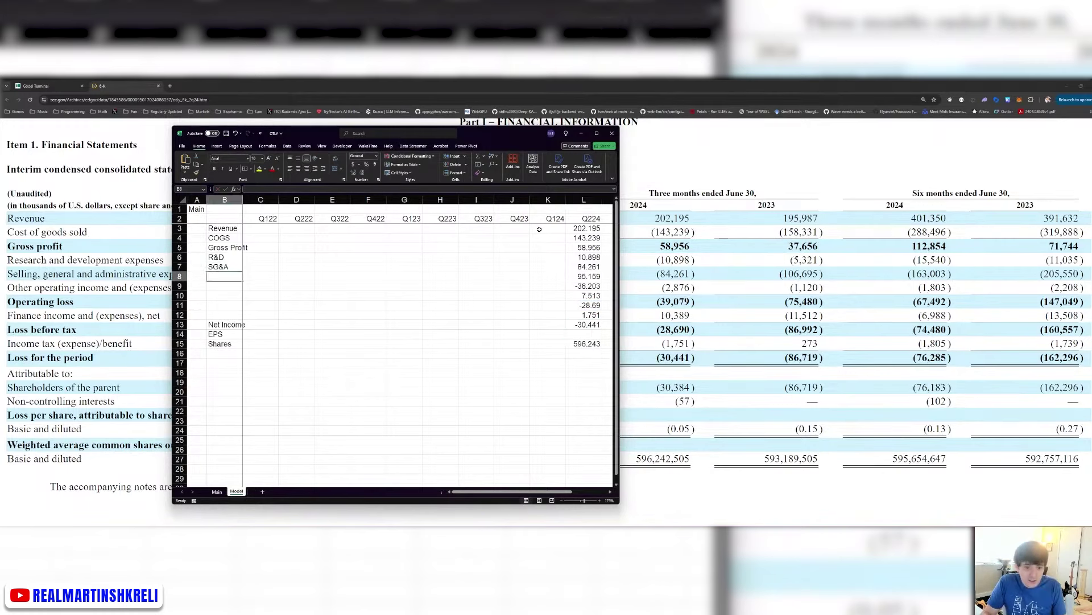
Label the operating rows below SG&A, naming row 8 Operating Expenses.
text(Oper)
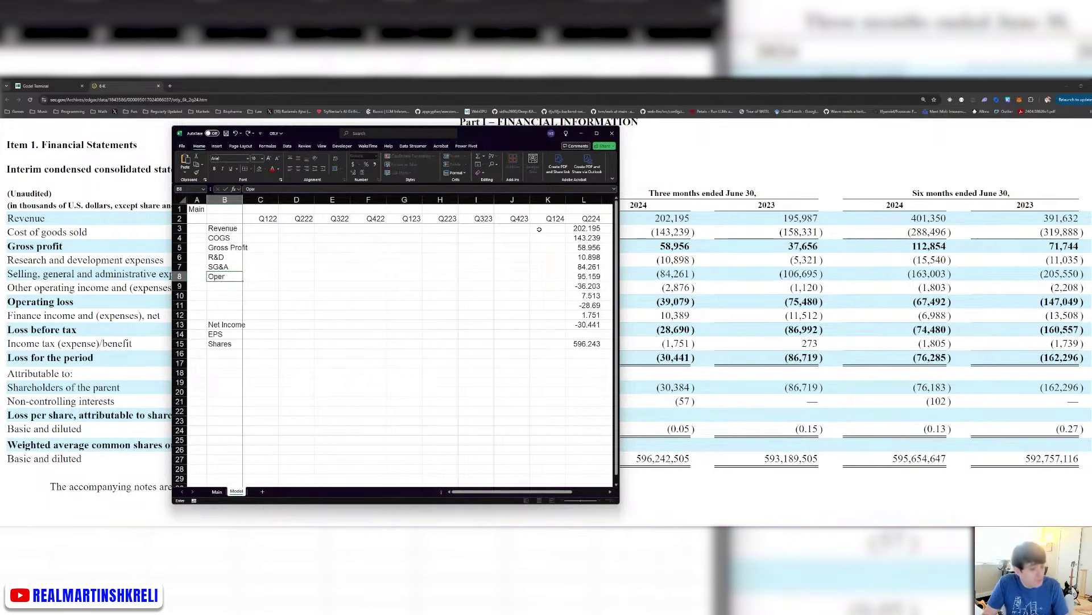
text(ating I)
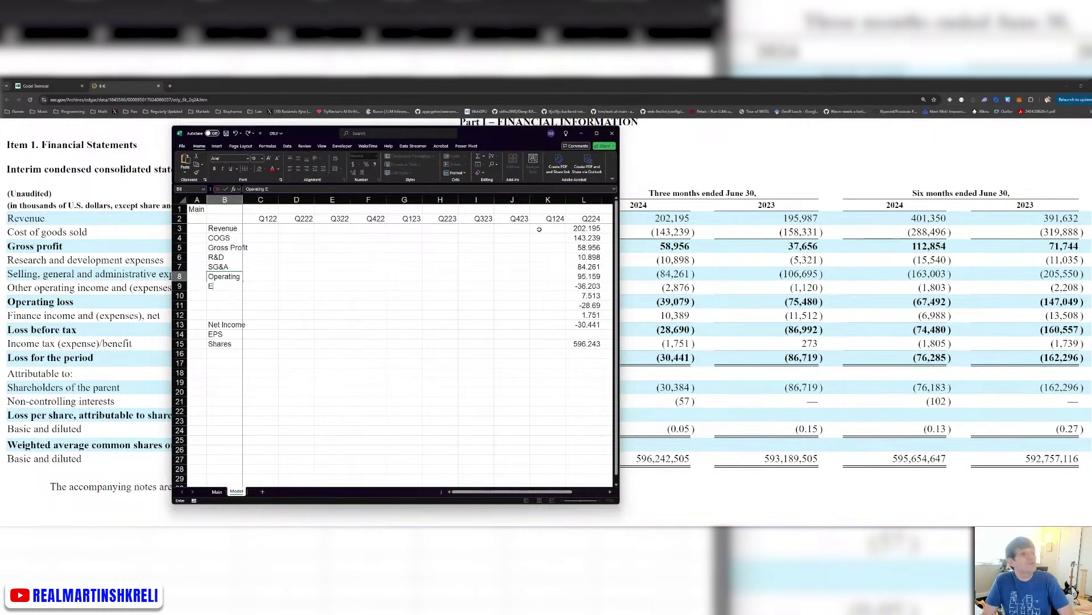
text(xpenses)
key(Return)
text(Op)
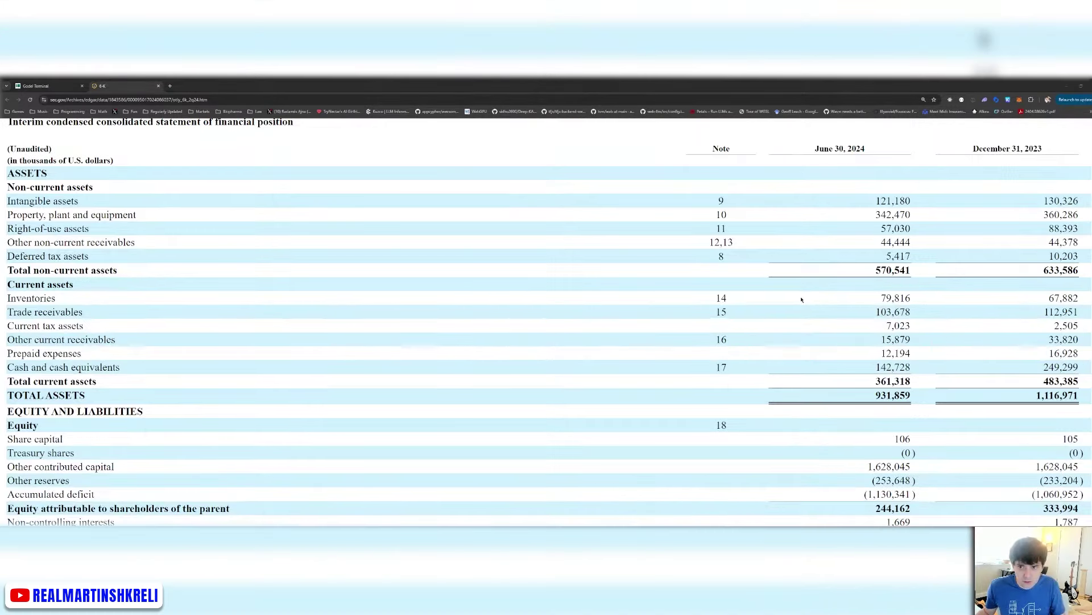
Enter Oatly's June 30, 2024 cash and cash equivalents, 142.728, beside Cash on the Main sheet.
key(alt+Tab)
key(ctrl+Page_Up)
text(+142.728)
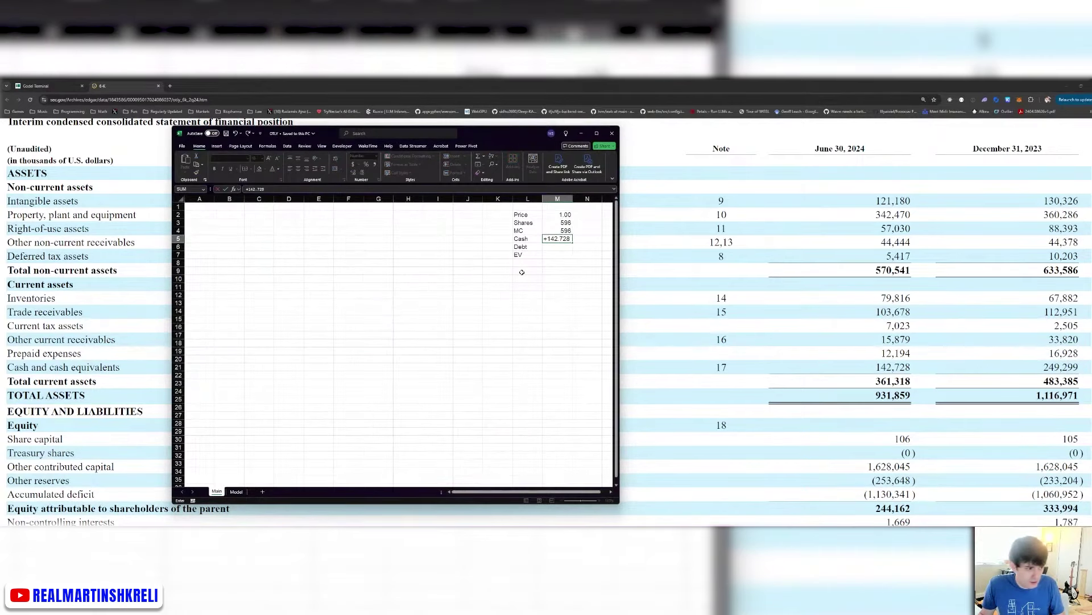
key(Return)
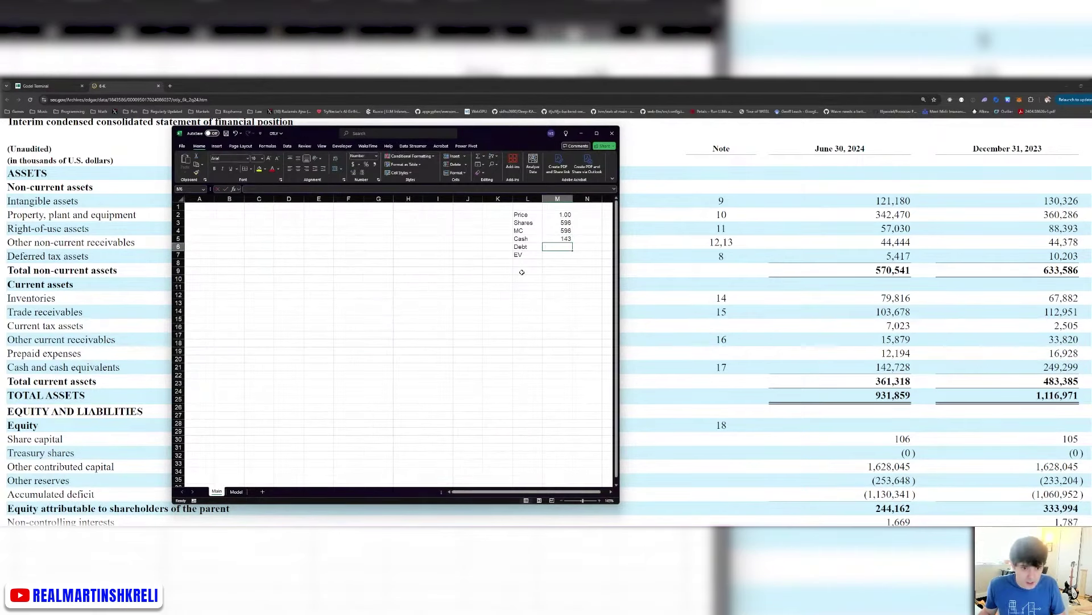
Enter Oatly's debt on the Main sheet as +317.047+5.95+115.486 and calculate EV as =M4+M6-M5.
scroll(865, 265, down, 4)
scroll(865, 264, down, 2)
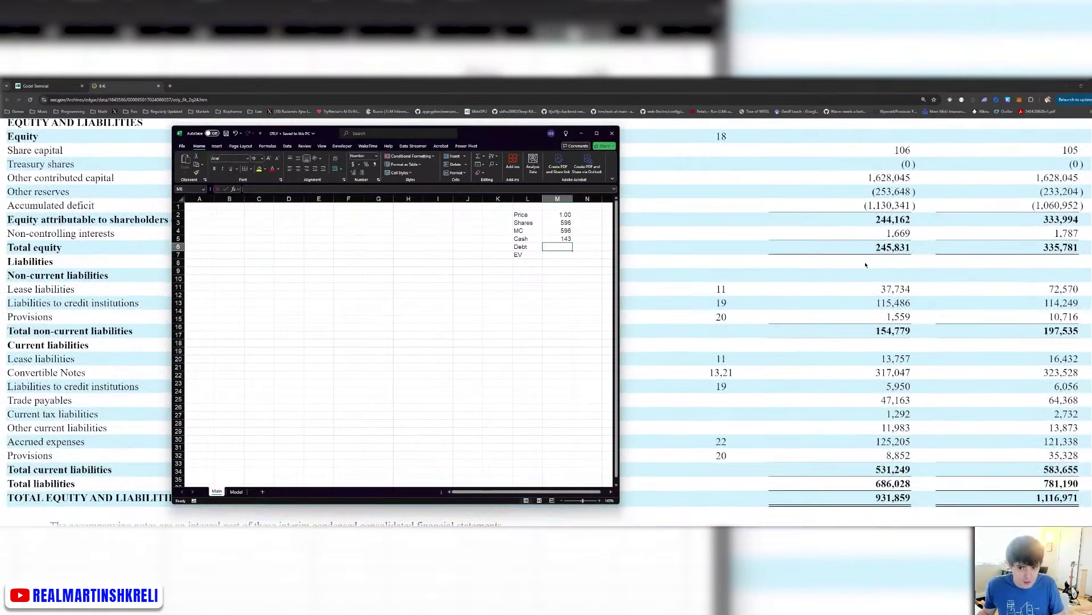
text(+)
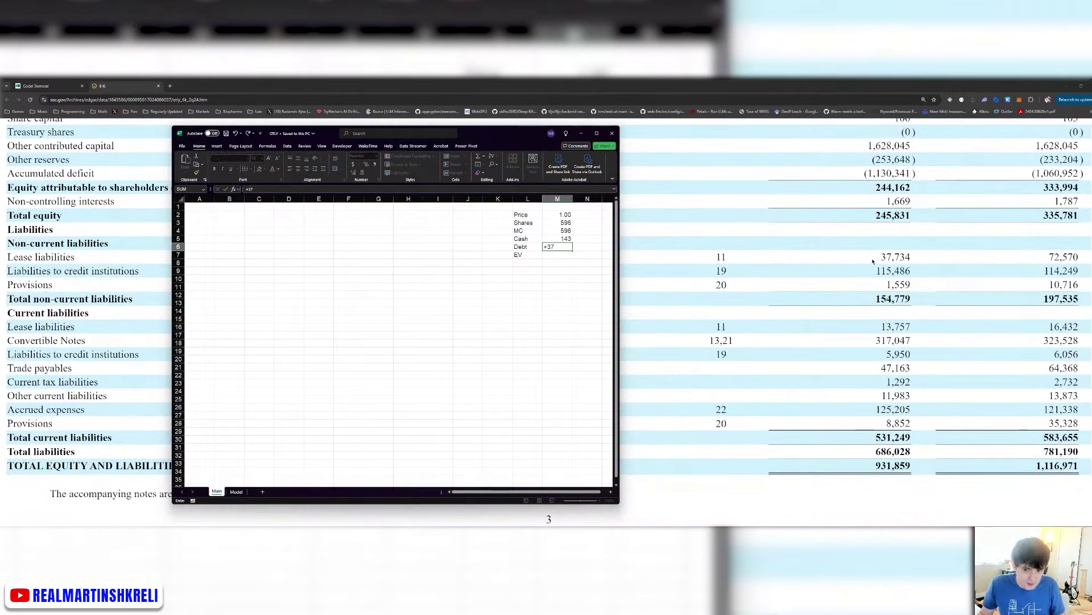
text(317.047)
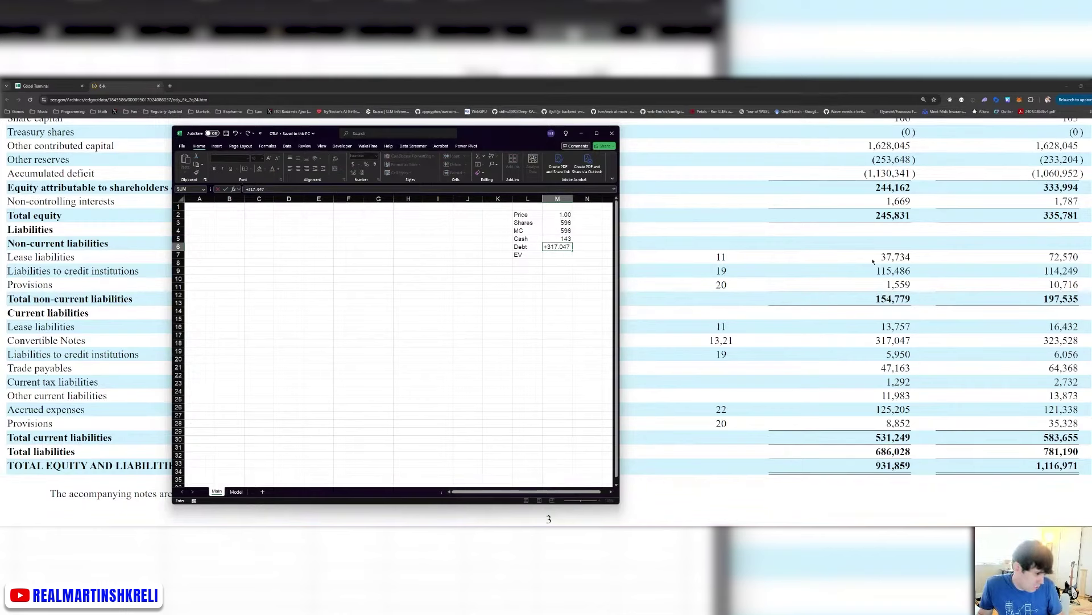
text(+5.)
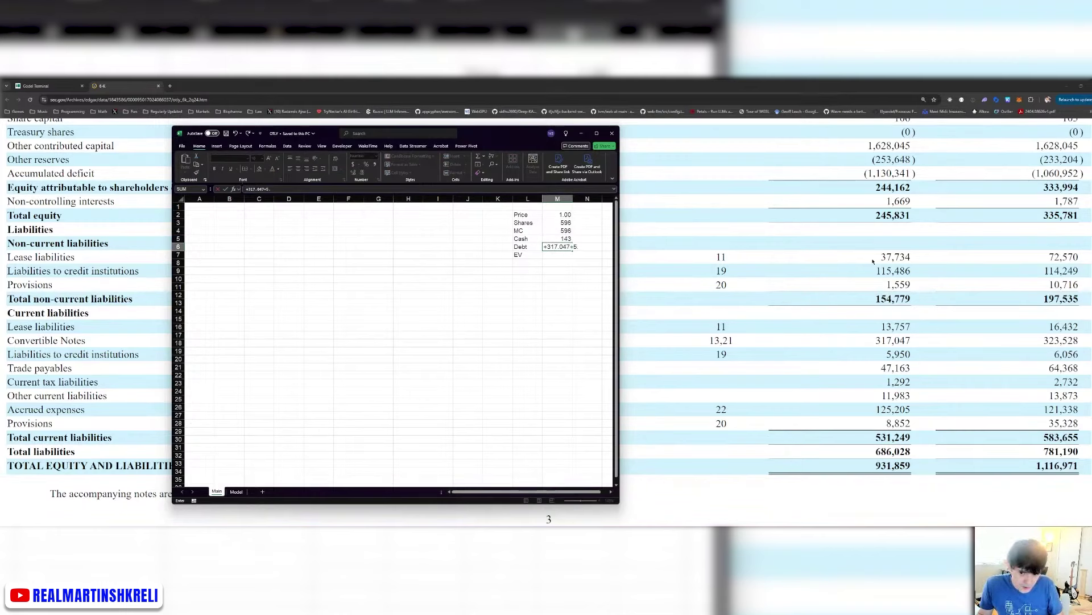
text(95+)
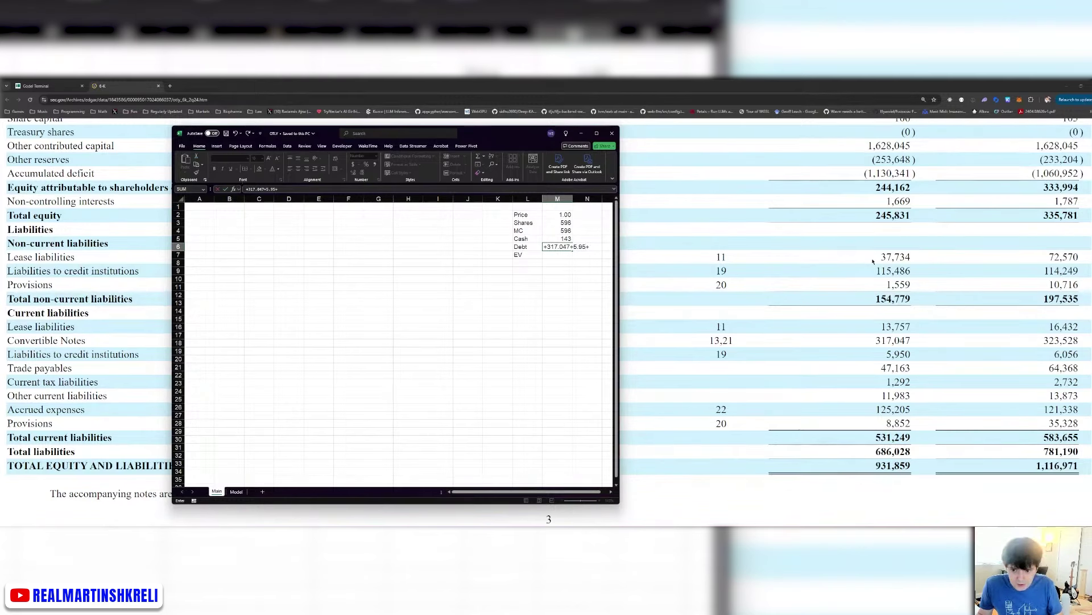
text(115.486)
key(Return)
text(=m4+m6-m5)
key(Return)
Format the values from Shares through EV as numbers with zero decimals and a thousands separator, and save the workbook.
key(Up)
key(shift+Up)
key(shift+Up)
key(shift+Up)
key(shift+Up)
key(ctrl+1)
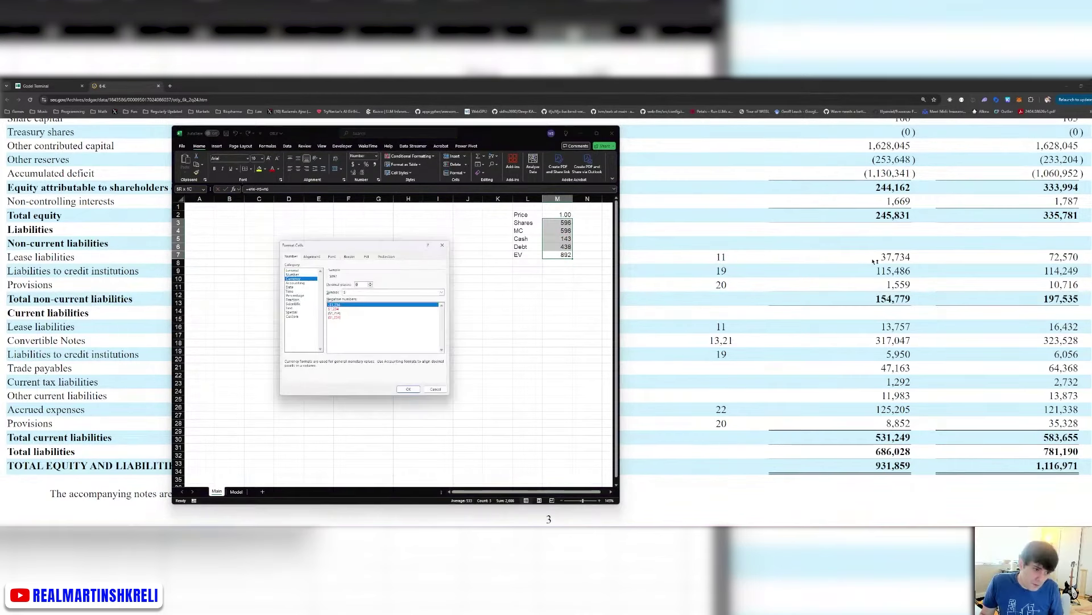
key(Up)
key(Tab)
text(0)
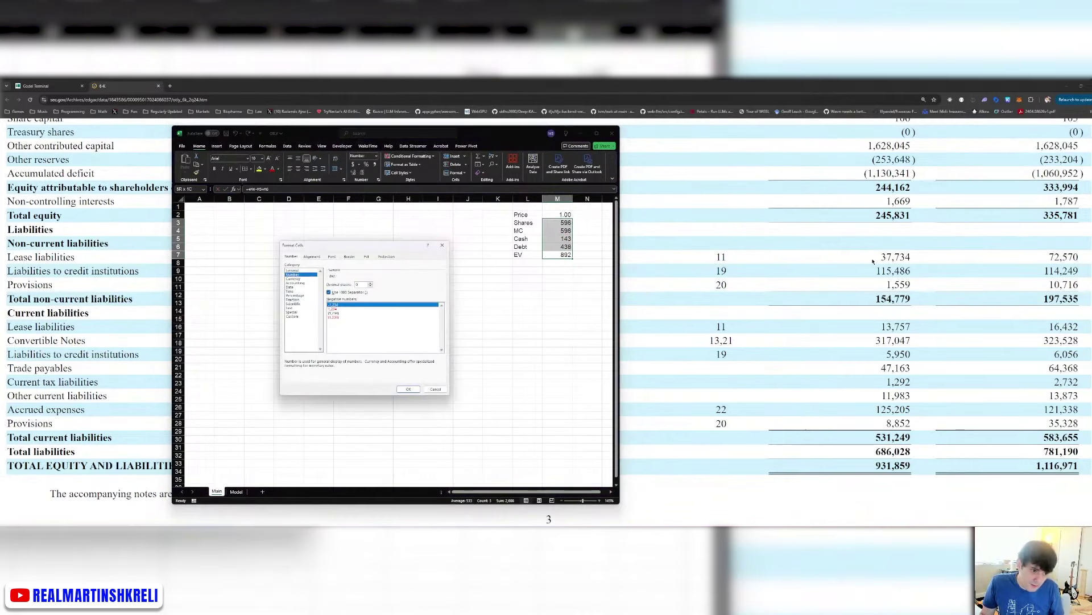
key(Return)
click(587, 223)
key(ctrl+s)
Enter a right-aligned Q224 note beside Shares in column N, copy it beside Cash and Debt, and save the workbook.
scroll(474, 281, down, 1)
scroll(780, 317, up, 6)
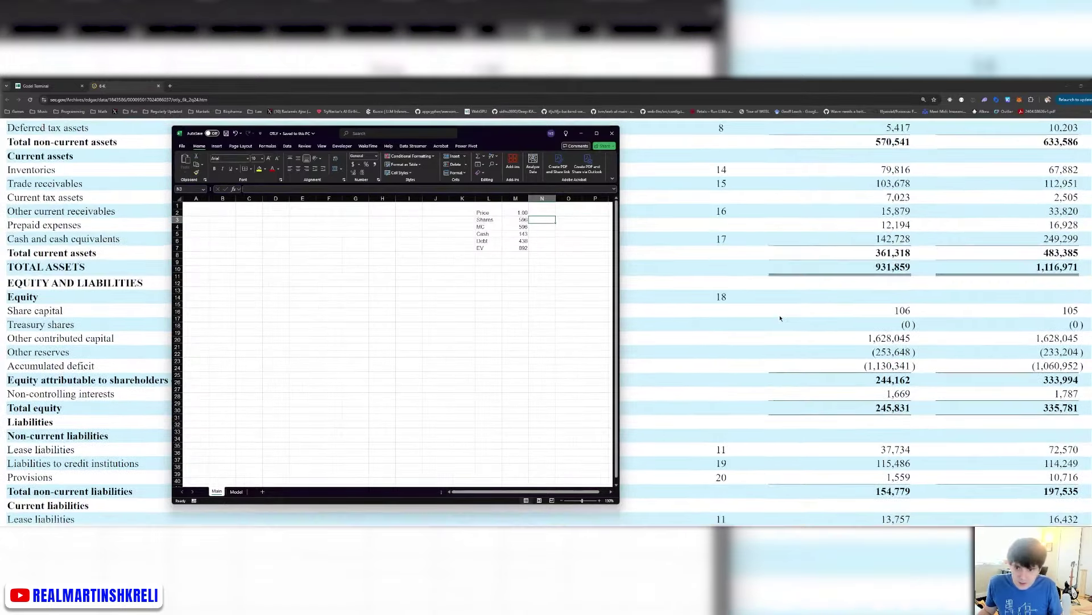
text(Q224)
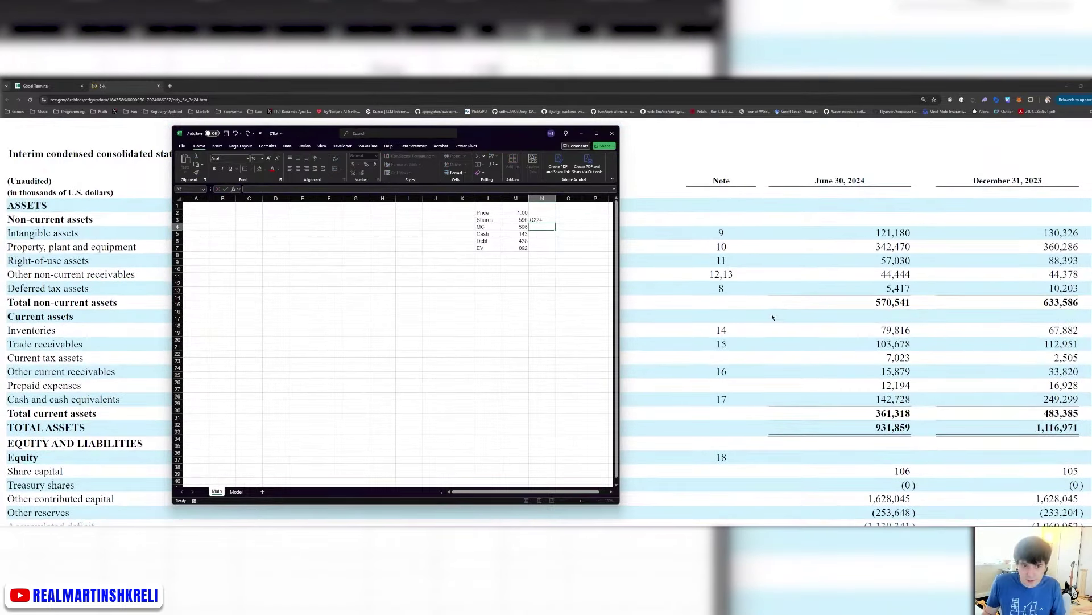
text(har)
key(Down)
key(Up)
key(ctrl+c)
key(Down)
key(Down)
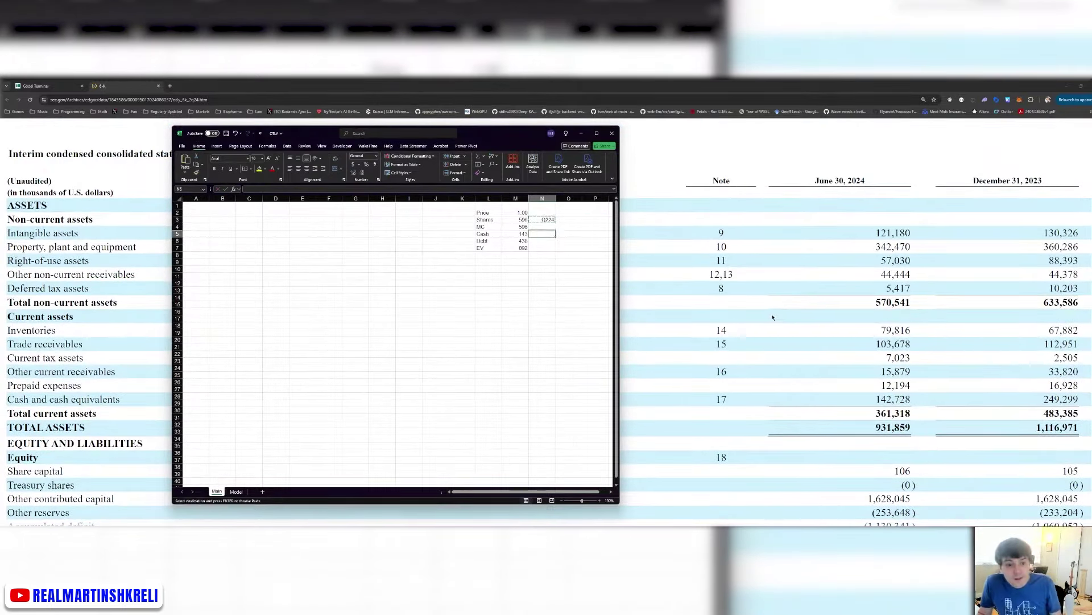
key(ctrl+v)
key(Down)
key(ctrl+v)
key(Escape)
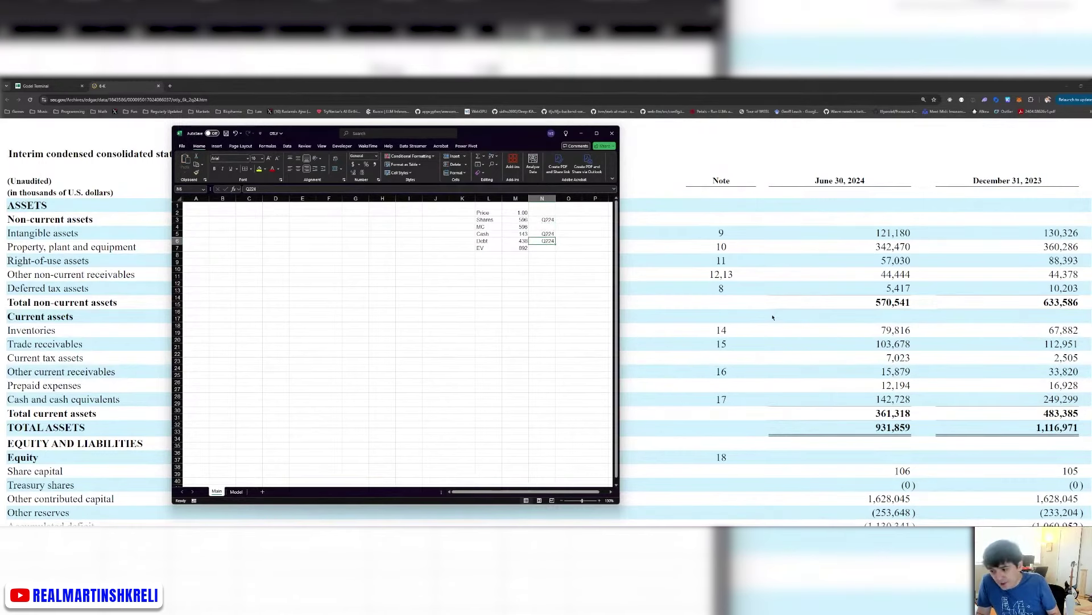
key(Home)
key(Right)
key(ctrl+s)
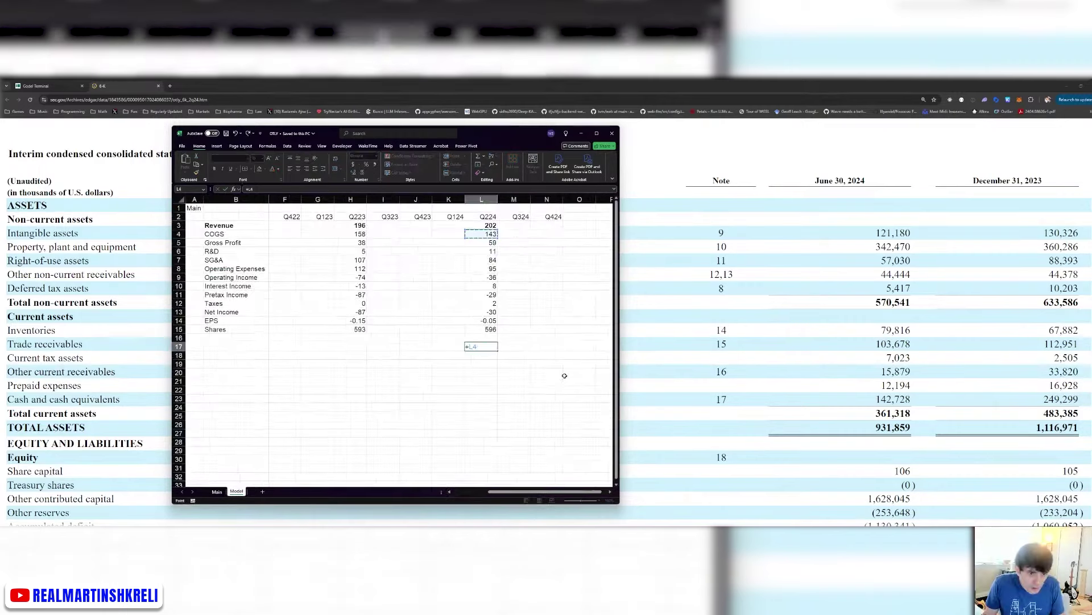
Calculate Q224 gross margin in L17 of the Model sheet as =L5/L3, format it as a percentage and label the row Gross Margin.
key(Down)
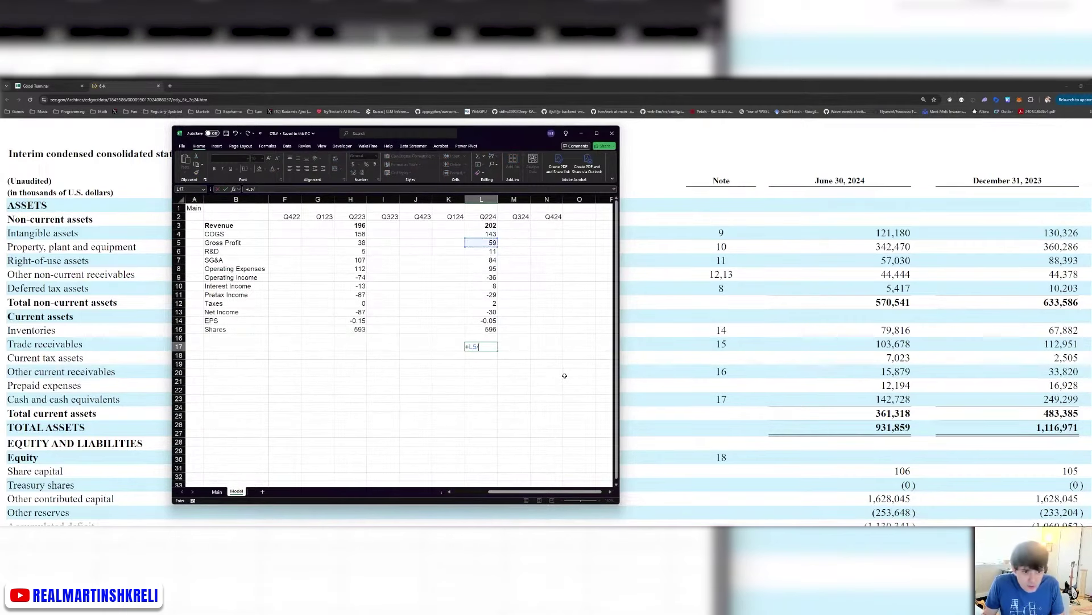
text(/)
key(Up)
key(Up)
key(Up)
key(Up)
key(Up)
key(Up)
key(Up)
key(Up)
key(Up)
key(Up)
key(Up)
key(Up)
key(Up)
key(Up)
key(ctrl+Return)
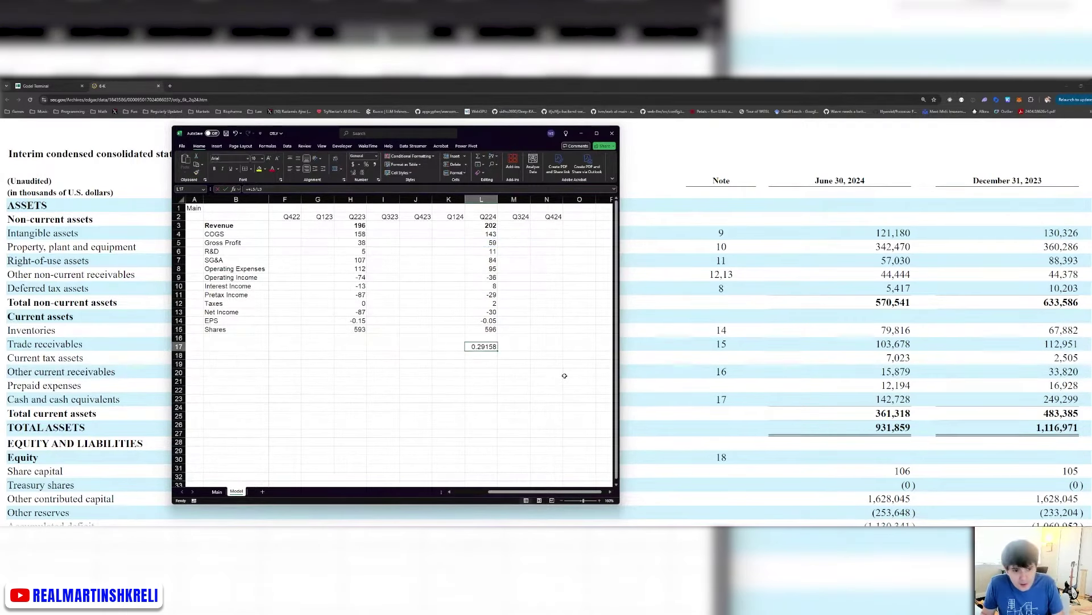
key(ctrl+shift+5)
key(Home)
key(Right)
text(Gross Margin)
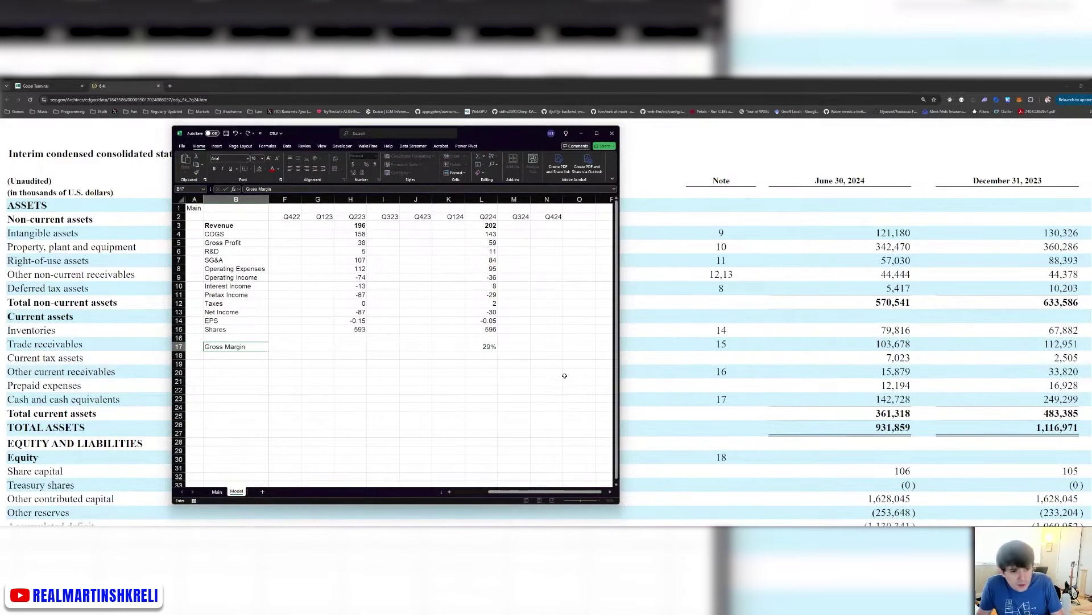
key(Right)
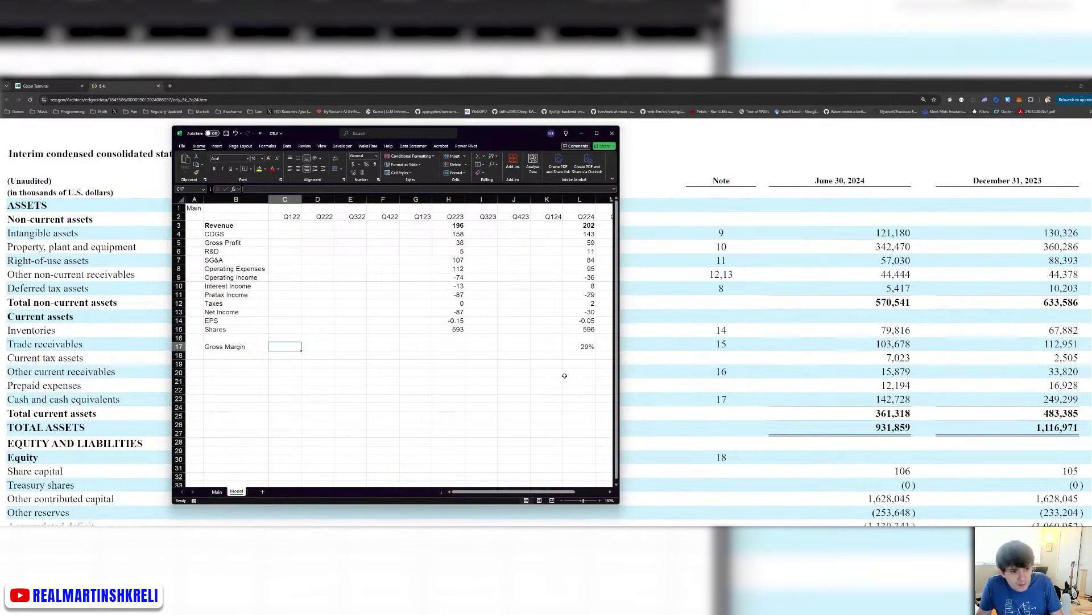
Insert a row above Gross Margin and label it Revenue y/y.
key(shift+space)
key(ctrl+shift+plus)
key(Down)
key(Up)
key(Left)
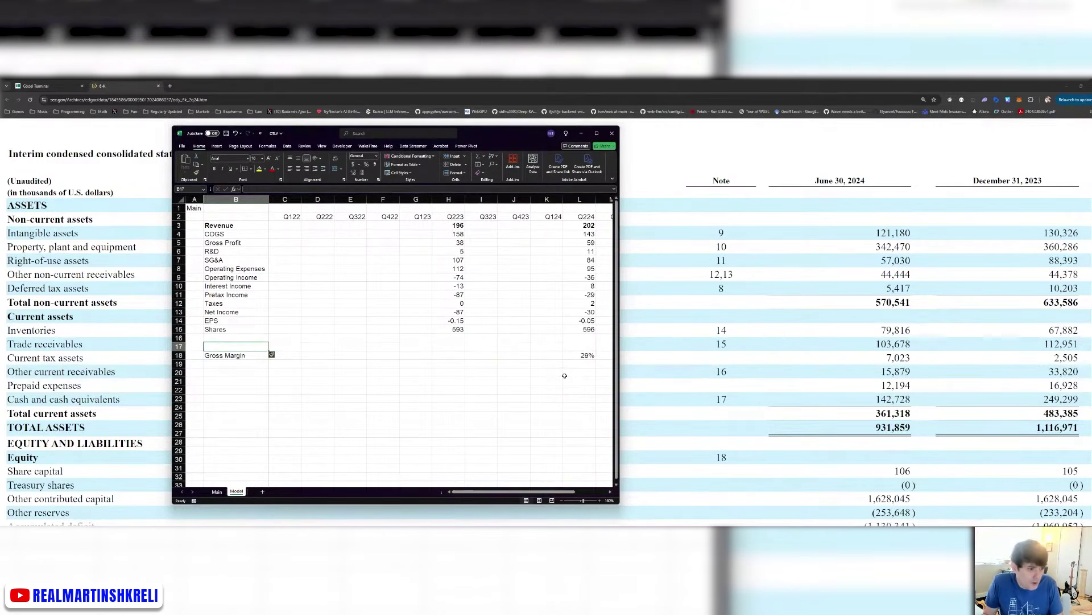
text(Revenue y/y)
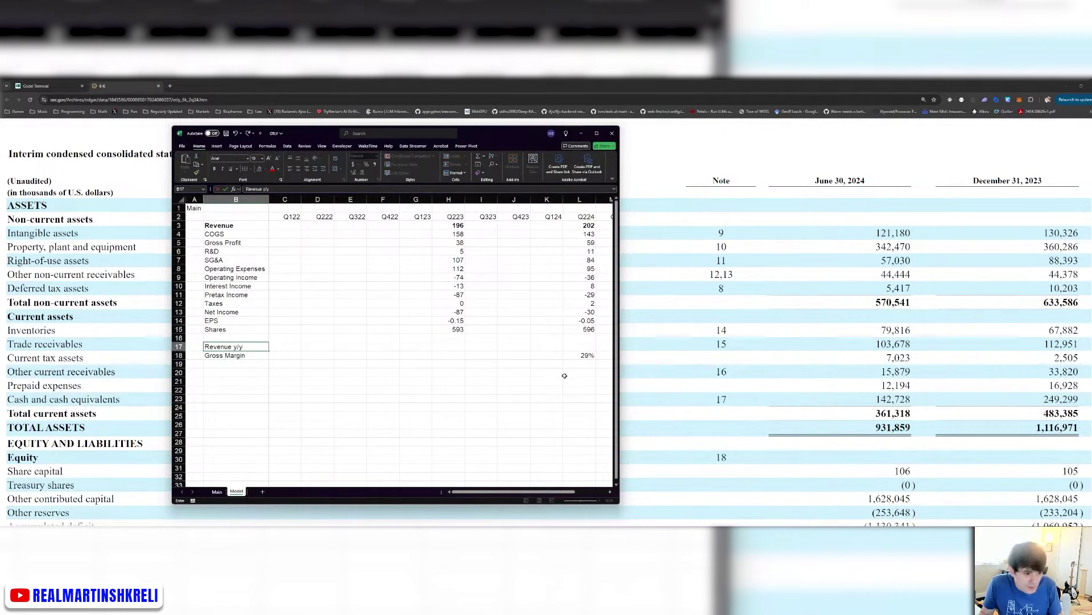
key(Down)
Calculate Q224 revenue growth in L17 as =L3/H3-1, format it as a percentage and save the workbook.
key(ctrl+Right)
key(Up)
text(+)
key(Up)
key(Up)
key(Up)
key(Up)
key(Up)
key(Up)
key(Up)
key(Up)
key(Up)
key(Up)
key(Up)
key(Up)
key(Up)
key(Up)
key(Up)
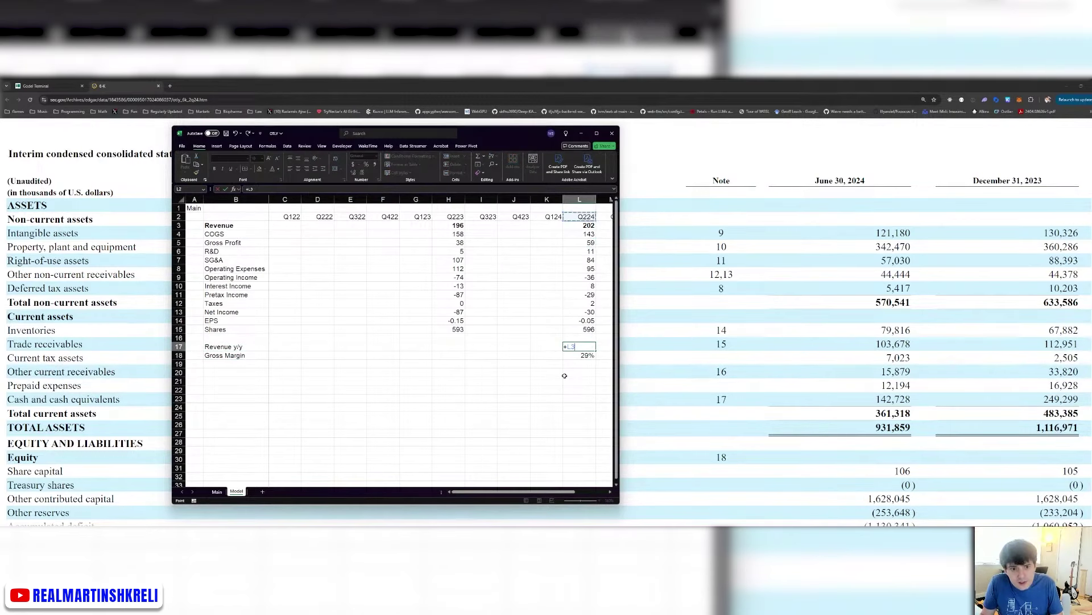
key(Down)
text(/)
key(Left)
key(Left)
key(Left)
key(Left)
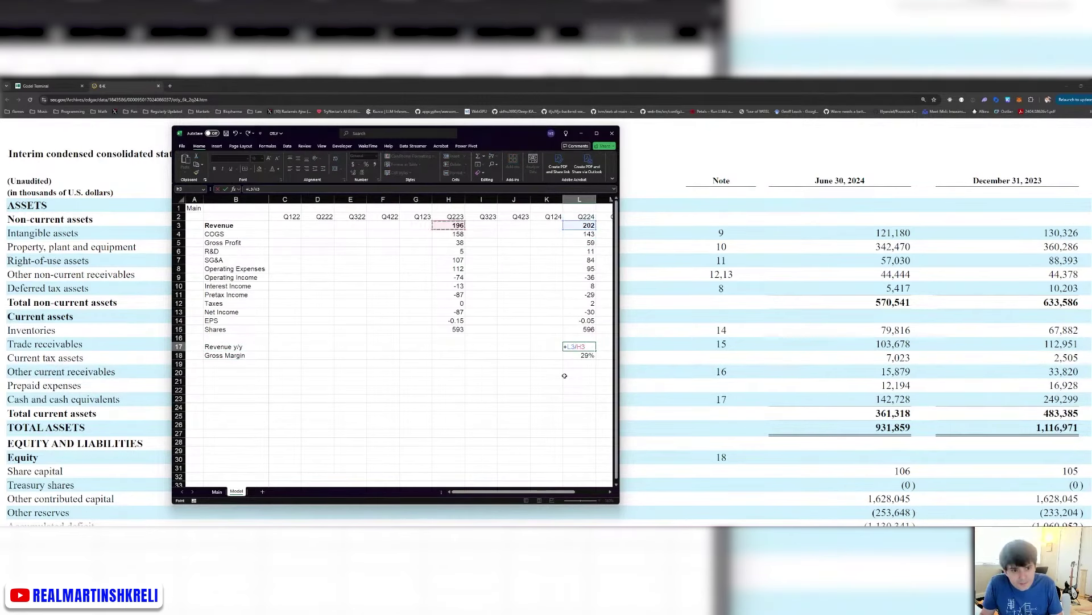
text(-1)
key(ctrl+Return)
key(ctrl+shift+5)
key(ctrl+s)
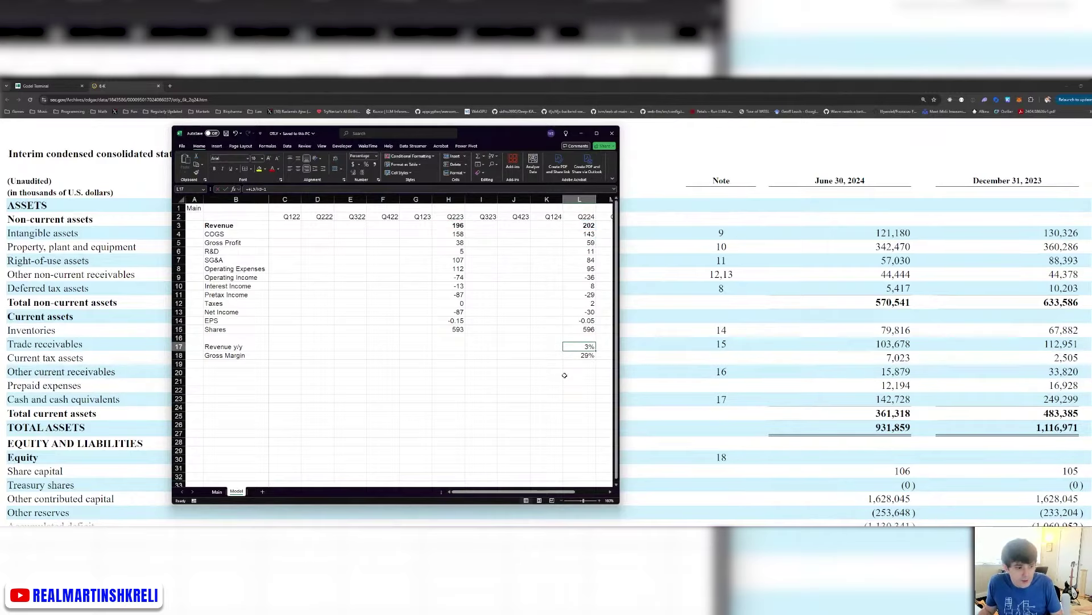
Bring up the filing's statement of cash flows, label cell B22 of the Model sheet CFFO, and save the workbook.
scroll(817, 401, down, 20)
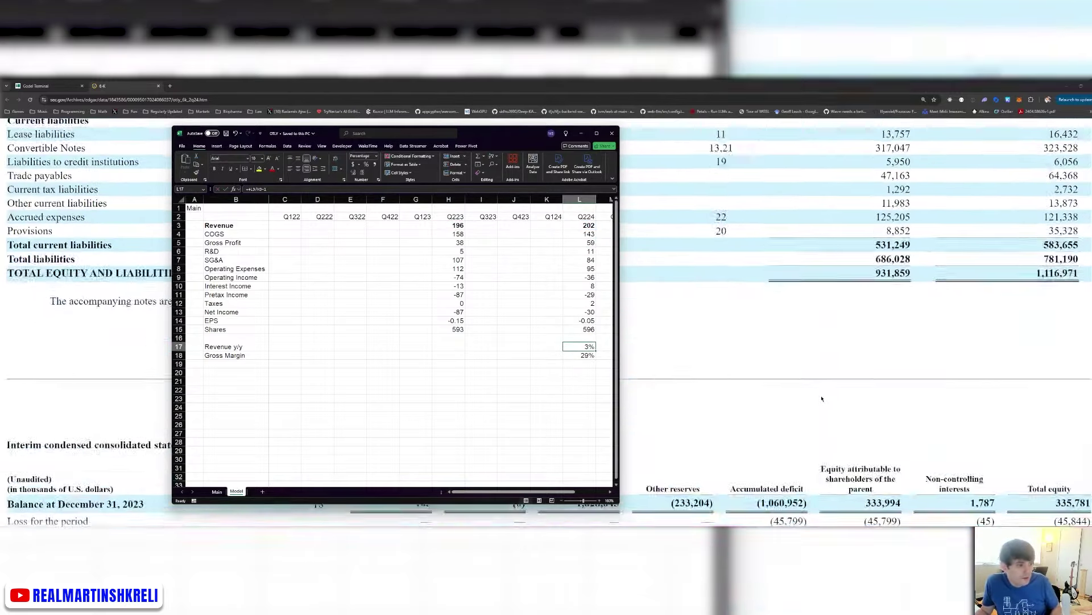
scroll(824, 397, down, 10)
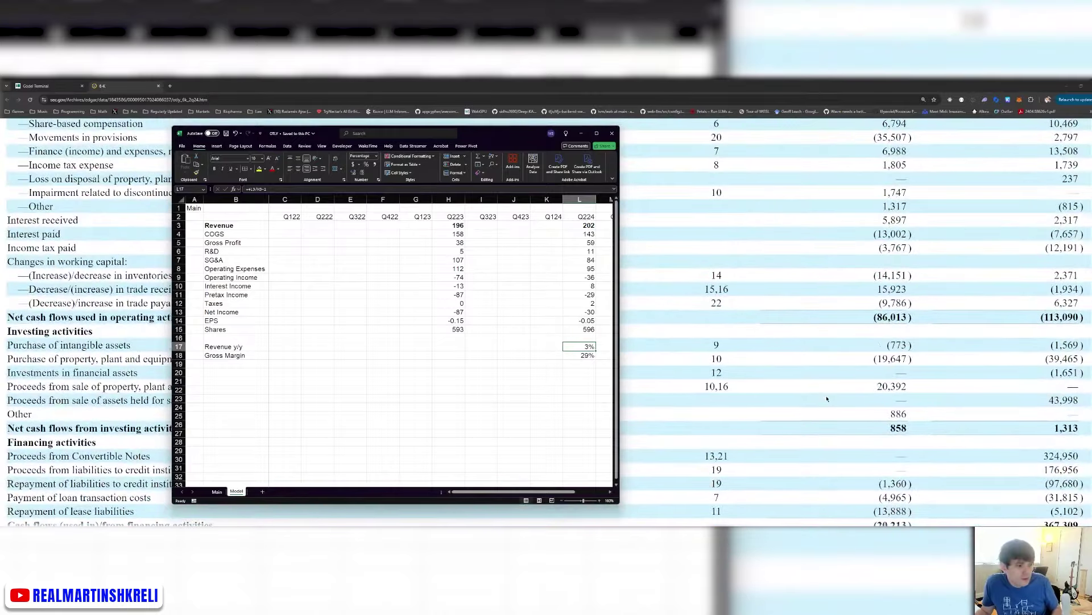
click(818, 348)
scroll(816, 350, up, 3)
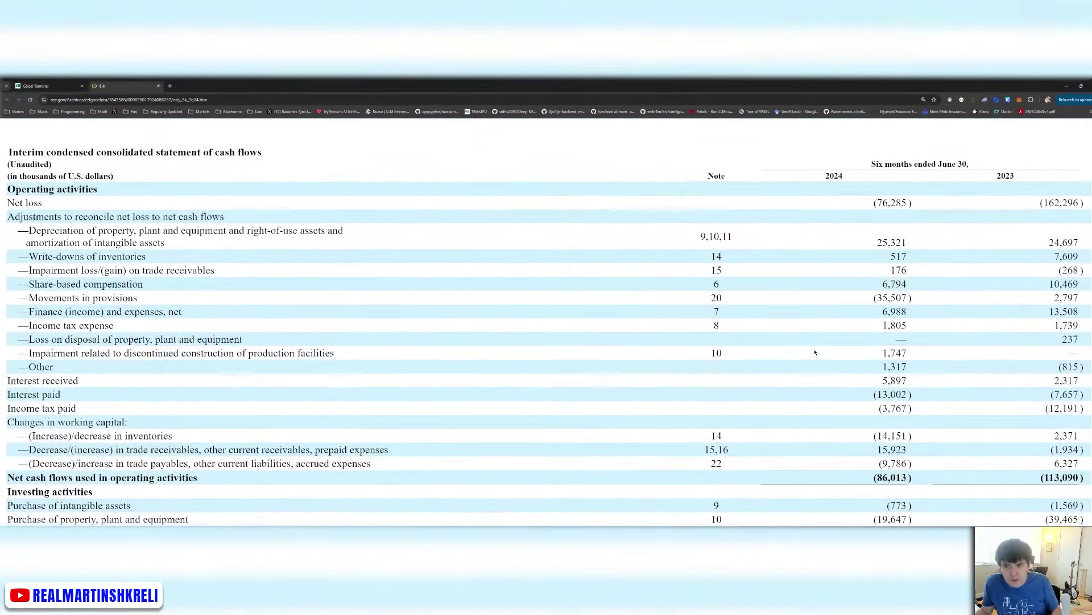
key(alt+Tab)
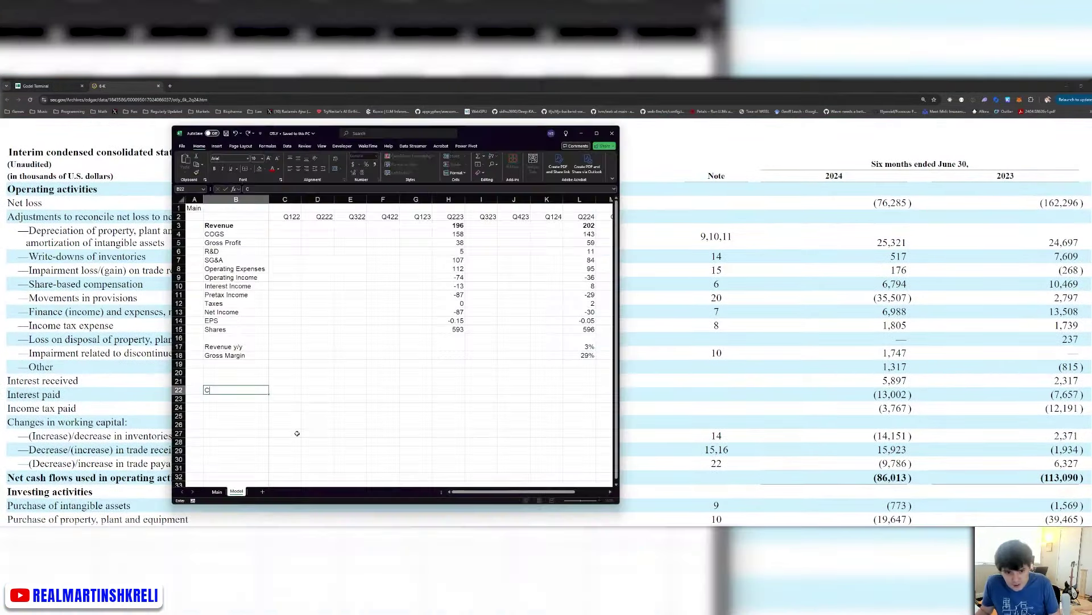
text(CFFO)
key(Tab)
key(Right)
key(Right)
key(Right)
key(Right)
key(Right)
key(Right)
key(Right)
key(Right)
key(Right)
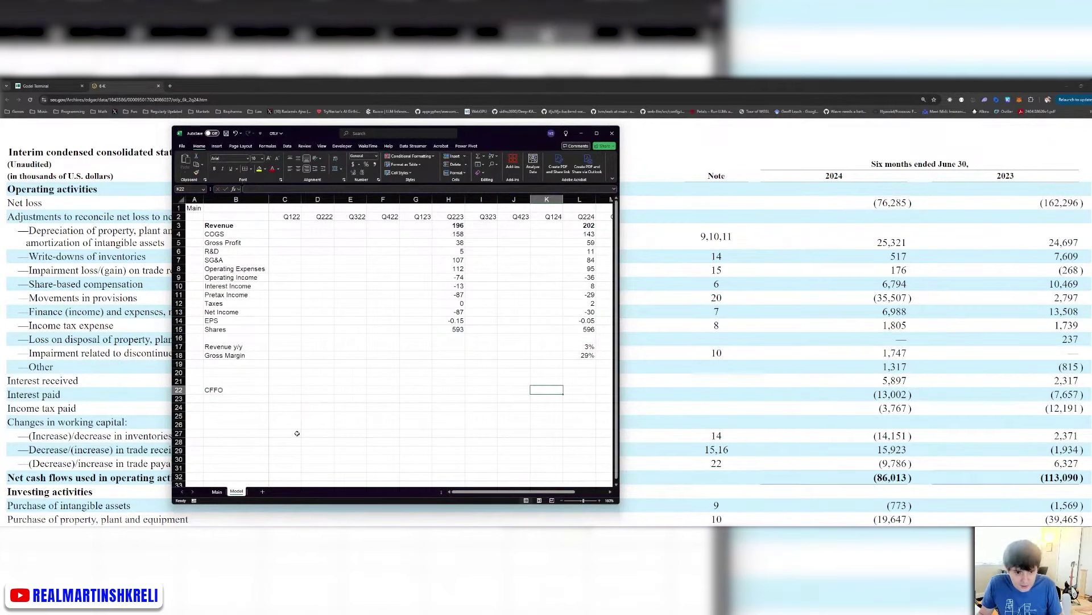
key(ctrl+s)
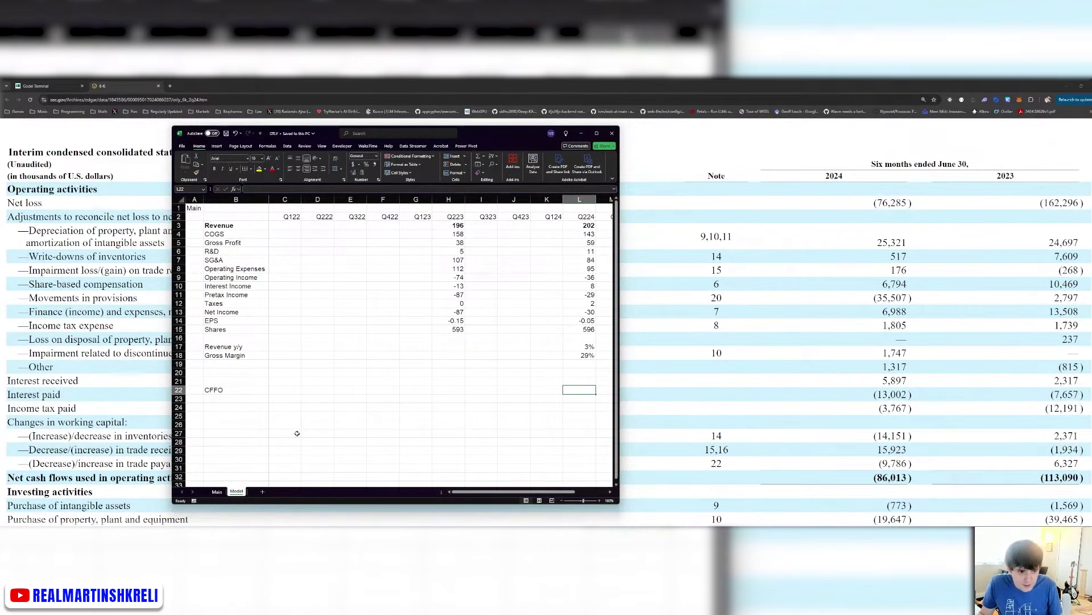
Enter the six-month net operating cash flows from the filing in the CFFO row: -86.013 for Q224 and -113.09 for Q223.
key(alt+Tab)
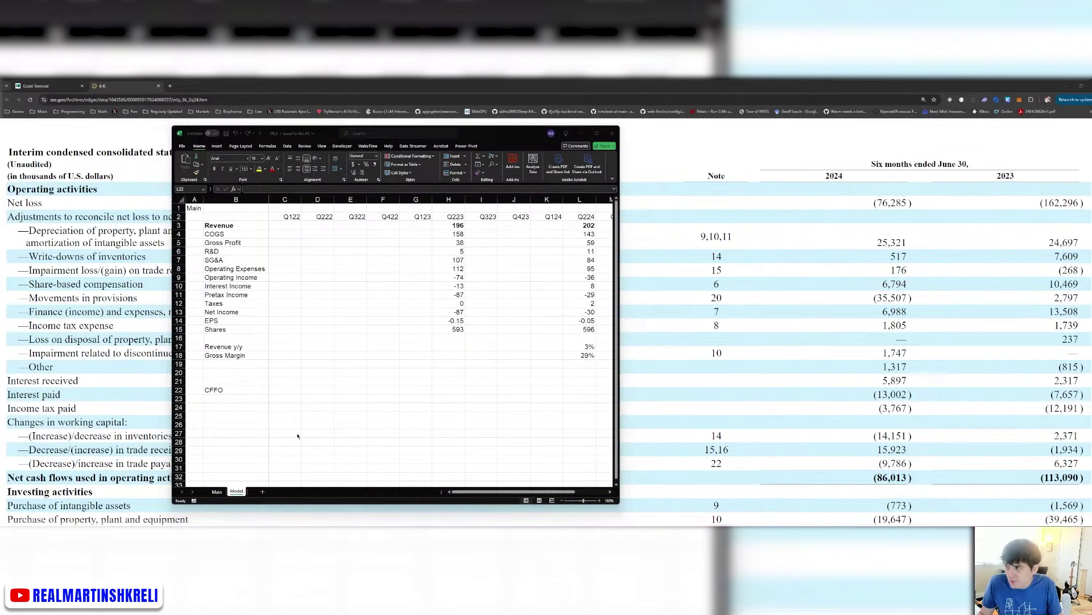
key(alt+Tab)
text(-86.013)
key(Left)
key(Left)
key(Left)
key(Left)
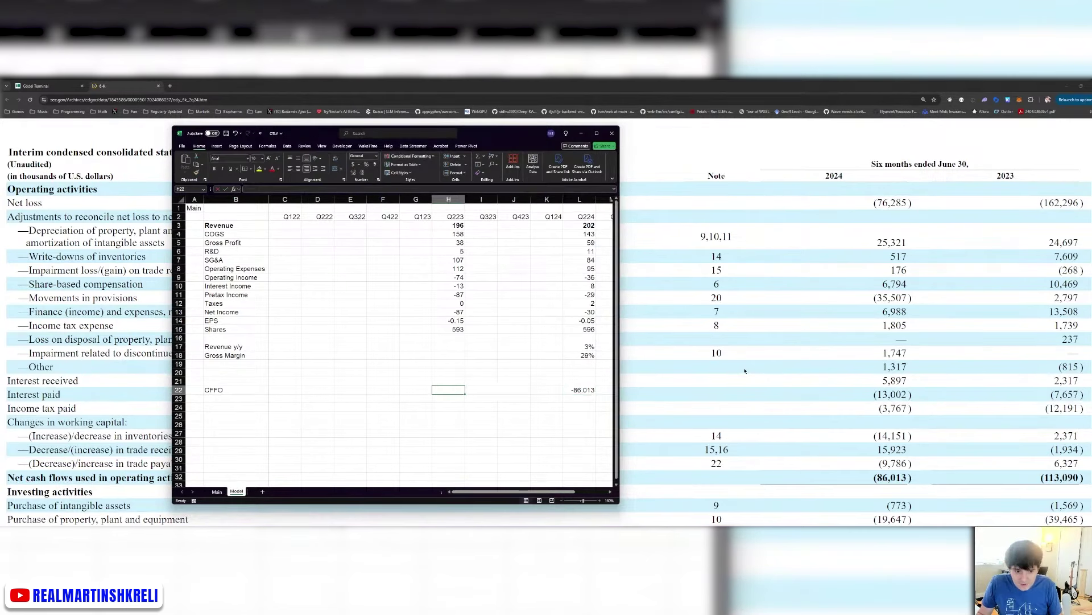
text(-113.)
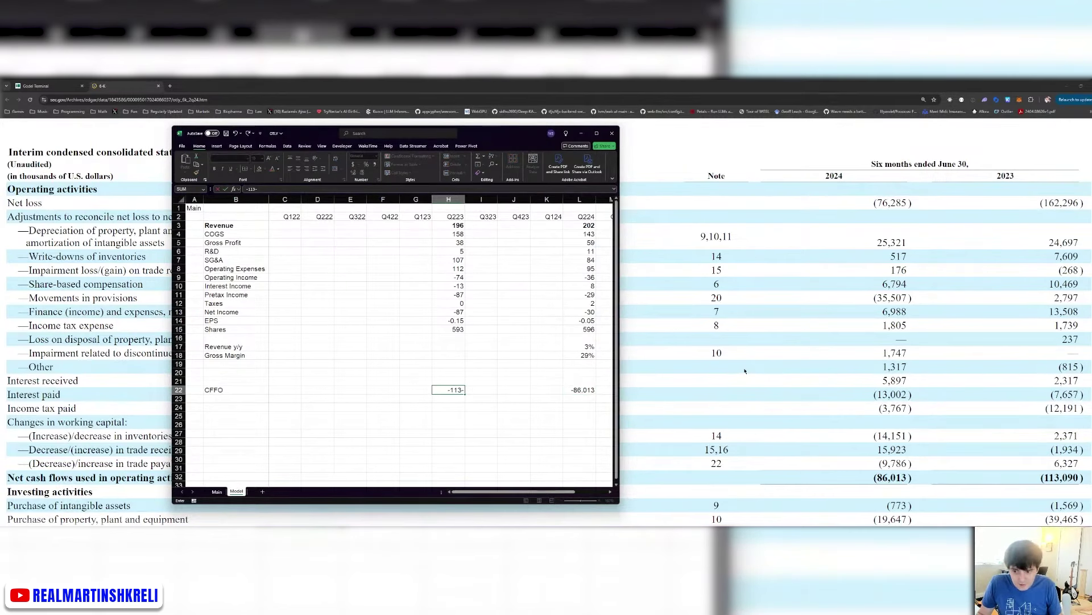
text(09)
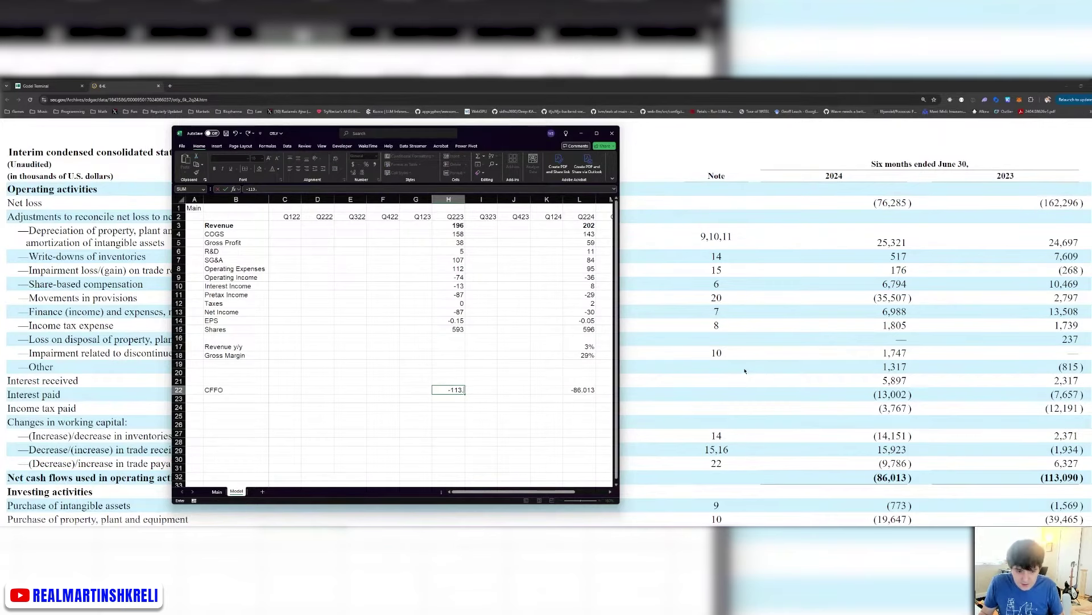
key(Return)
Check the valuation summary on the Main sheet and return to the Model sheet.
key(ctrl+Page_Up)
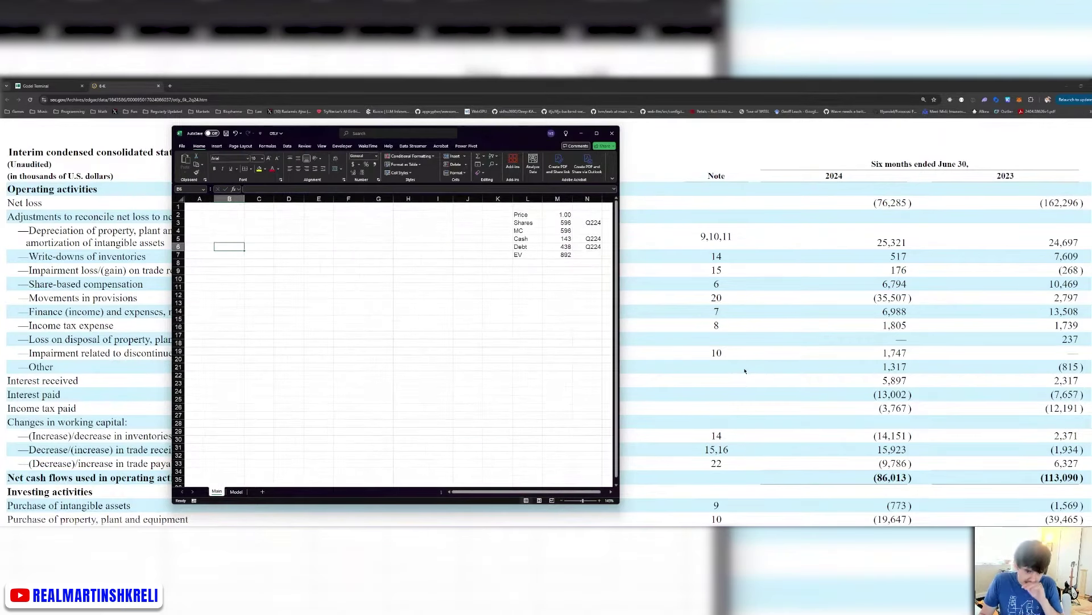
key(ctrl+Page_Down)
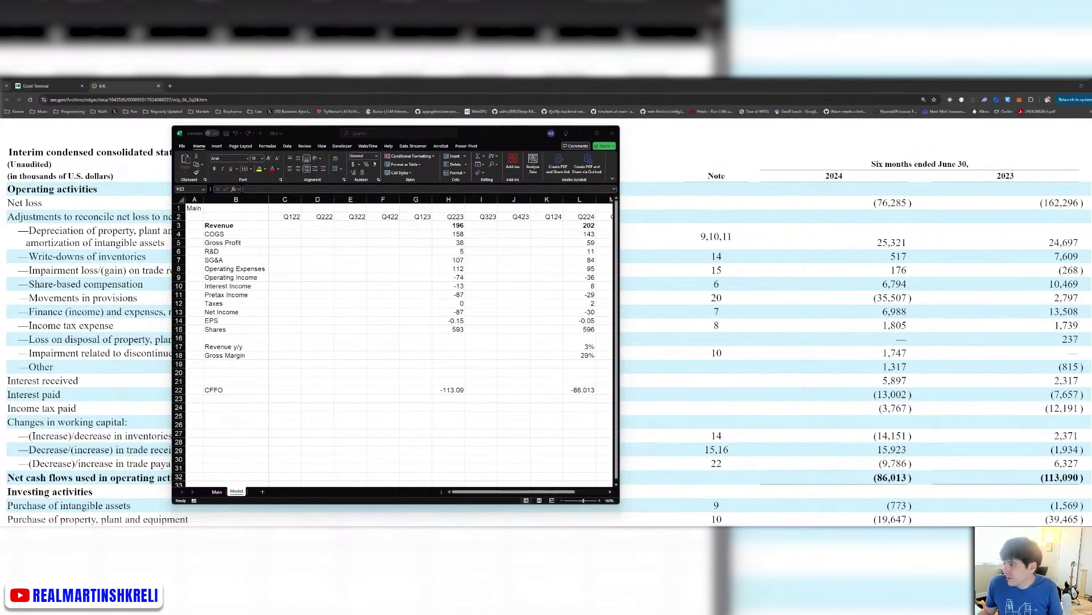
Switch to the Bloomberg Terminal, look up OATLY, load the OTLY Corp security and display its security description (DES).
key(alt+Tab)
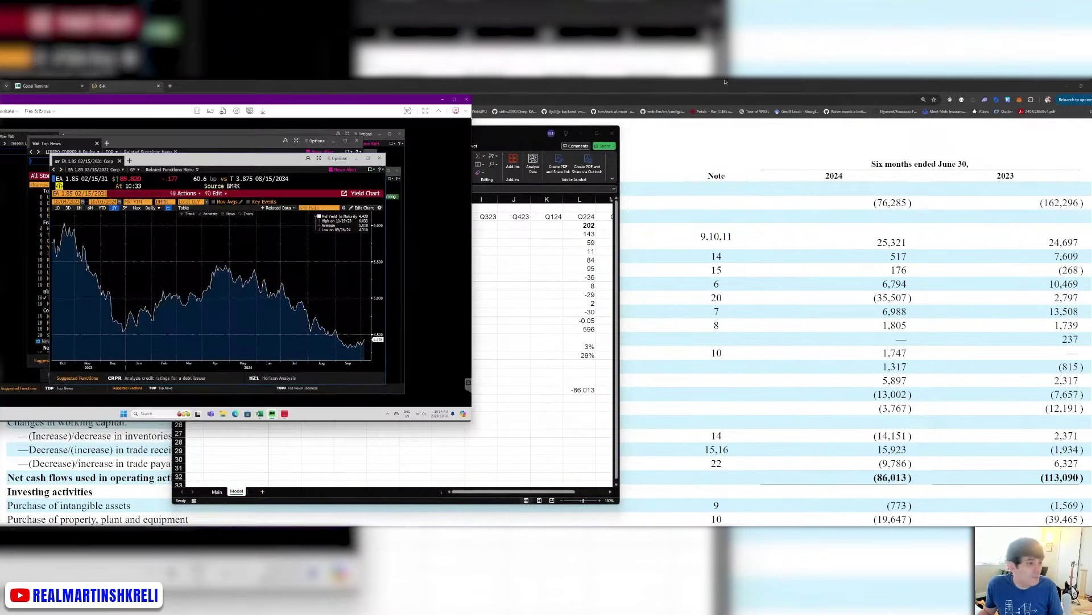
text(OATLY)
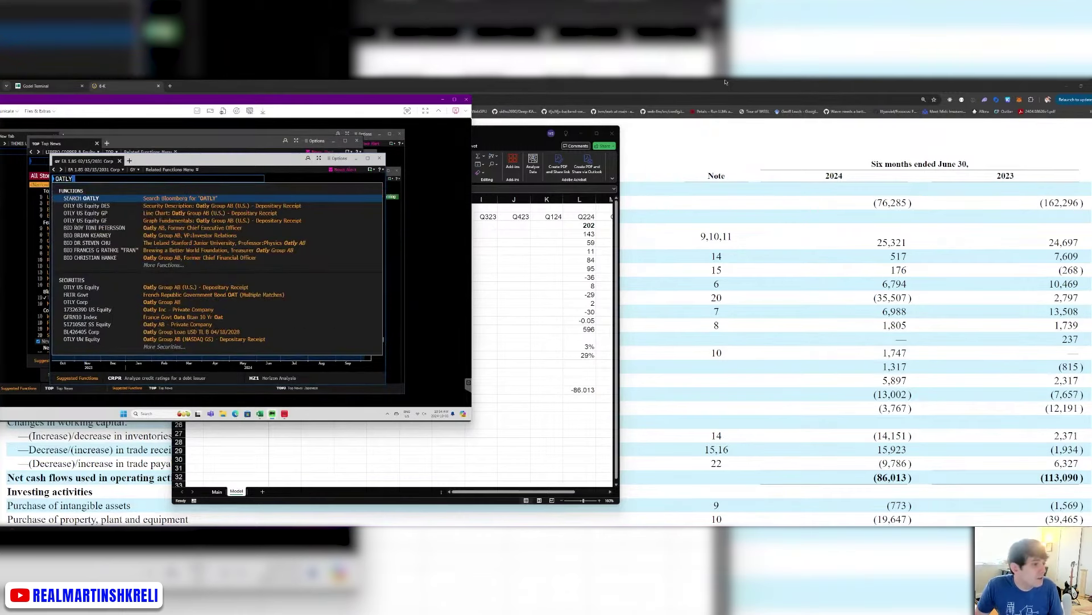
key(Down)
key(Down)
key(Down)
key(Down)
key(Down)
key(Down)
key(Down)
key(Down)
key(Down)
key(Down)
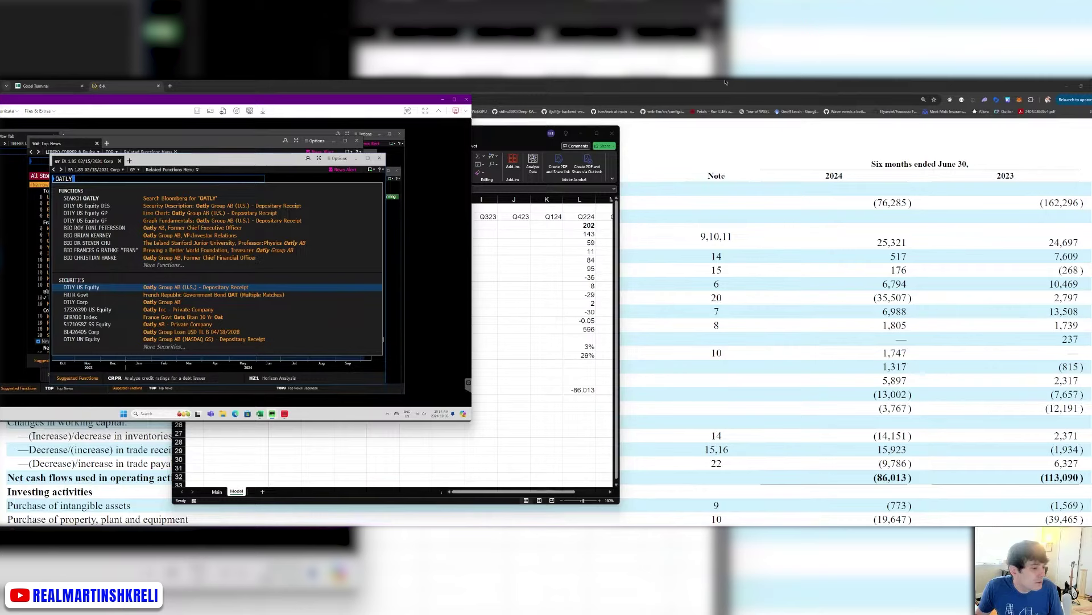
key(Down)
key(Down)
key(Return)
text(DES)
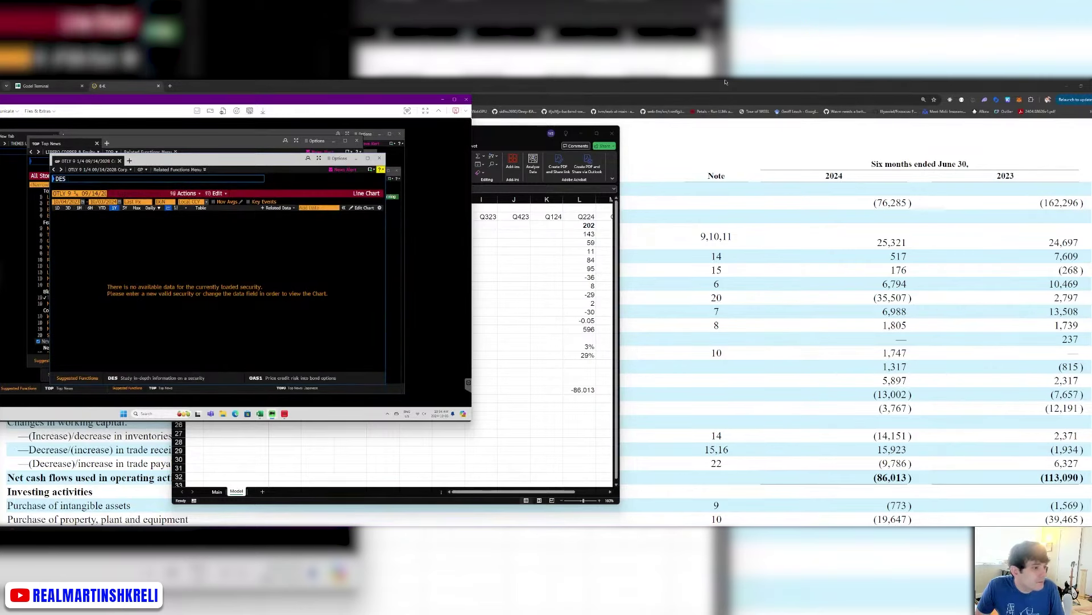
key(Return)
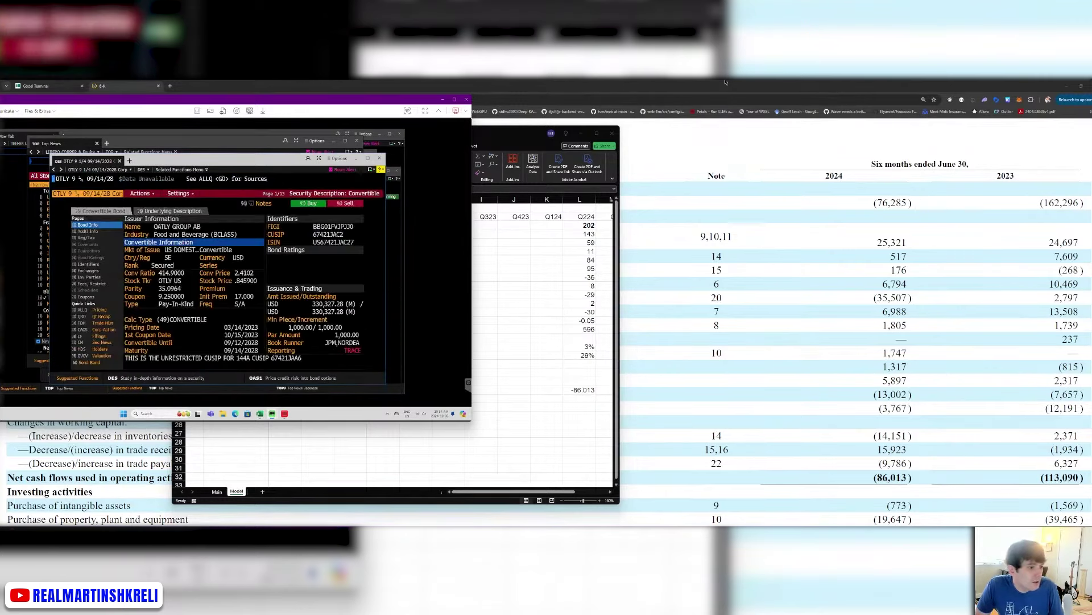
Run the DDIS debt function for the loaded Oatly bond and minimize the Bloomberg window.
text(DDIS)
key(Return)
click(441, 100)
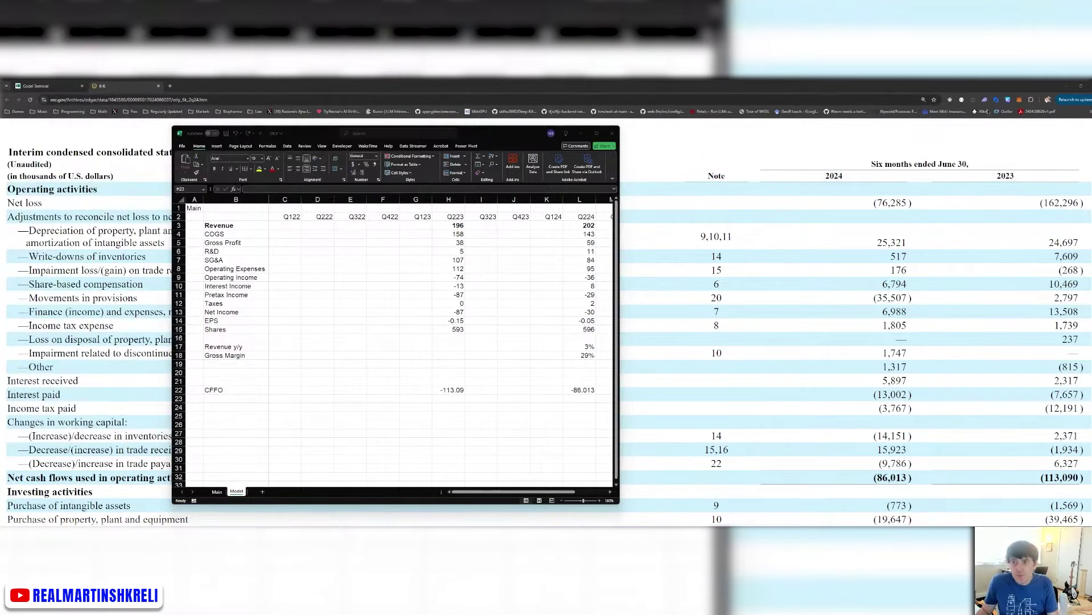
Examine the filing's notes, segment results and management discussion of strategy, revenue, cost of goods sold and gross margin.
scroll(668, 303, down, 15)
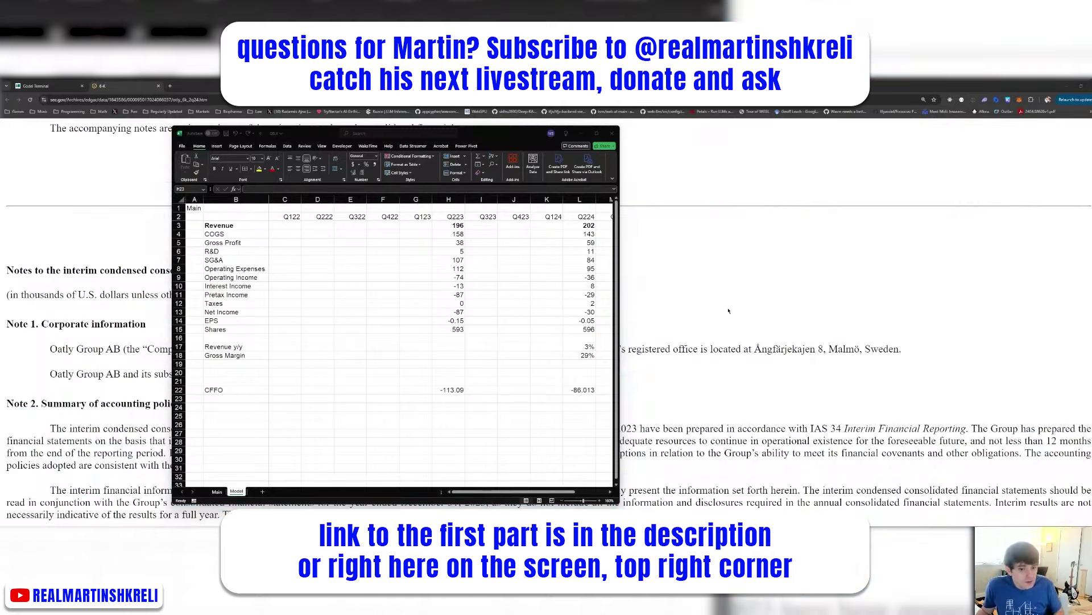
scroll(729, 311, down, 12)
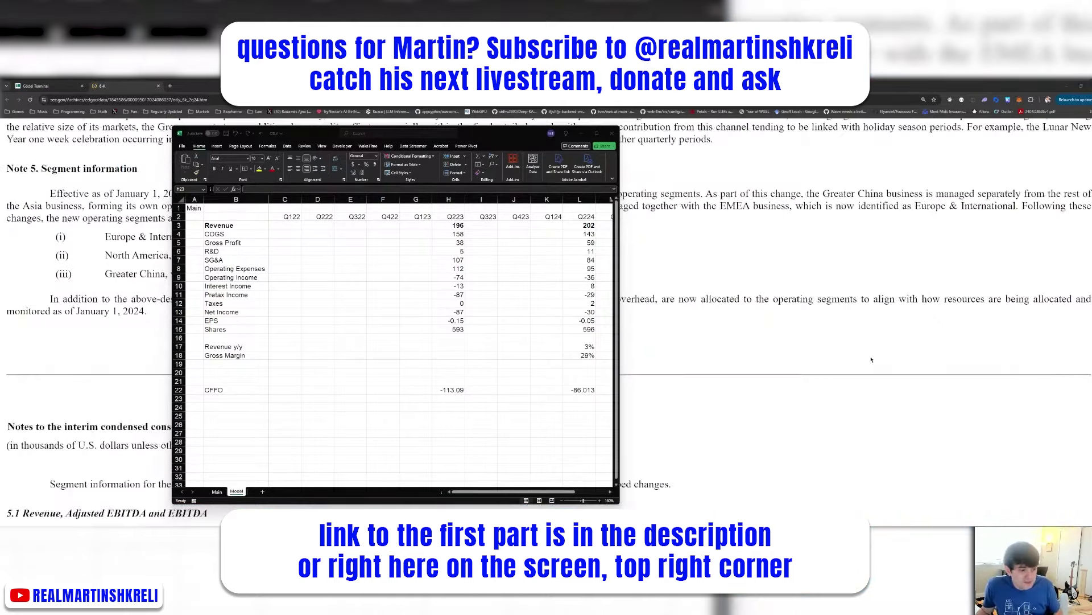
click(872, 359)
scroll(871, 359, down, 15)
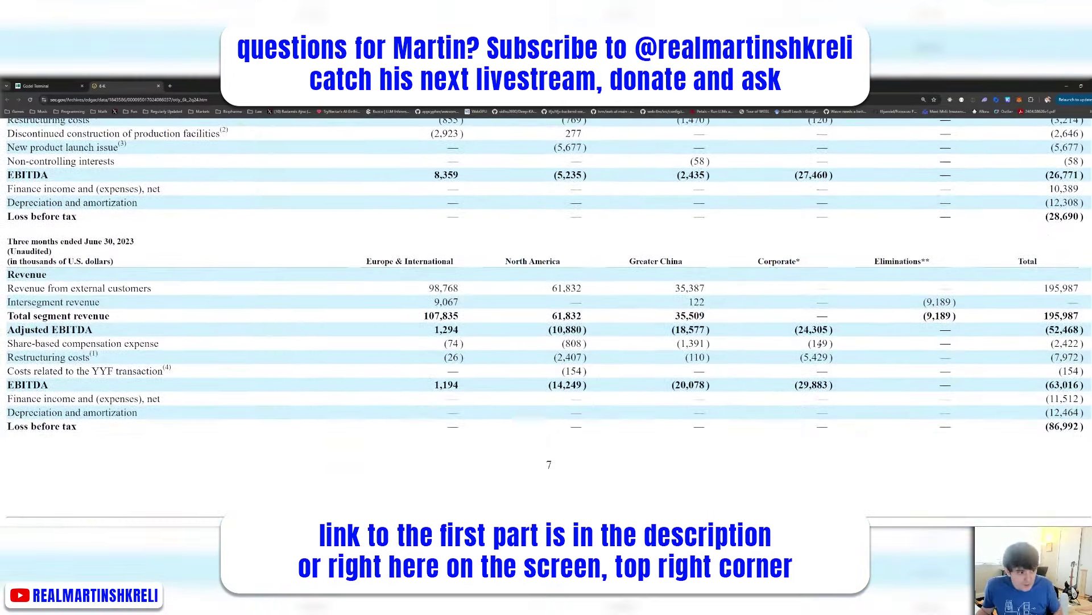
scroll(820, 343, down, 20)
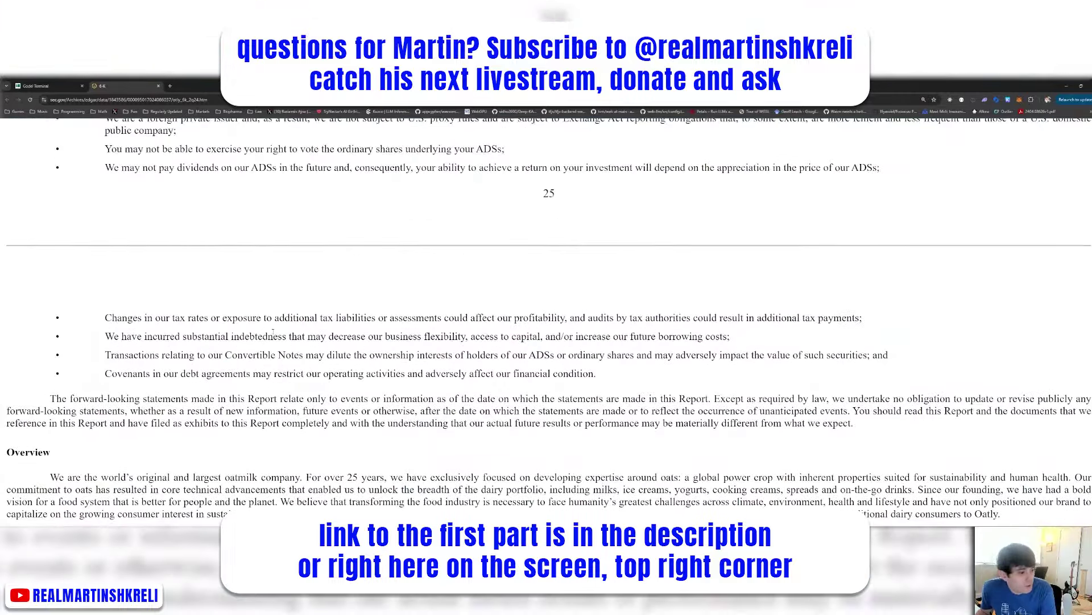
scroll(273, 332, down, 3)
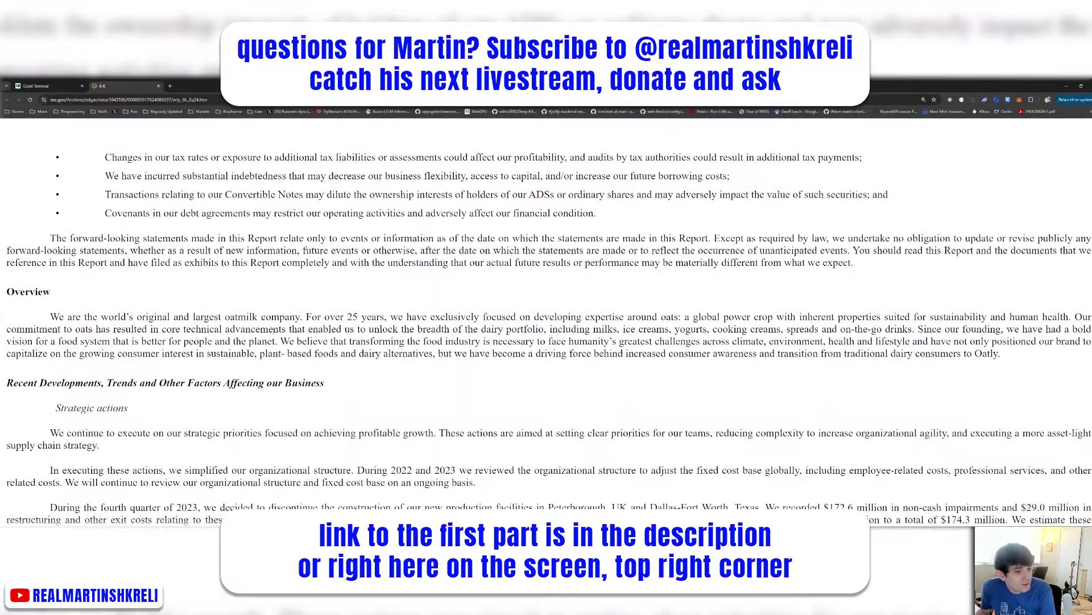
scroll(273, 330, down, 6)
scroll(272, 326, down, 7)
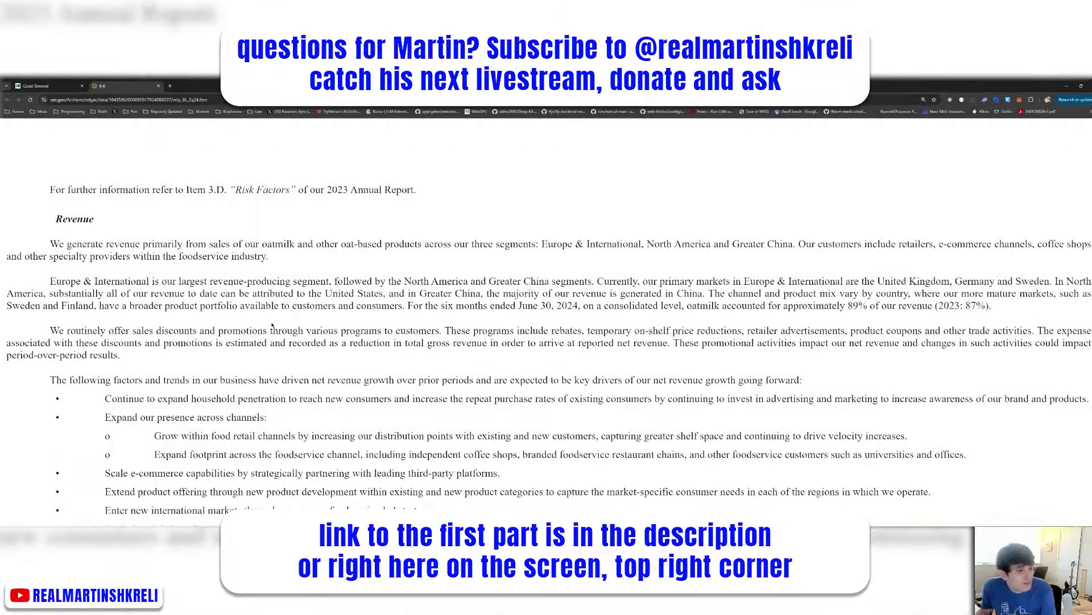
scroll(272, 325, down, 12)
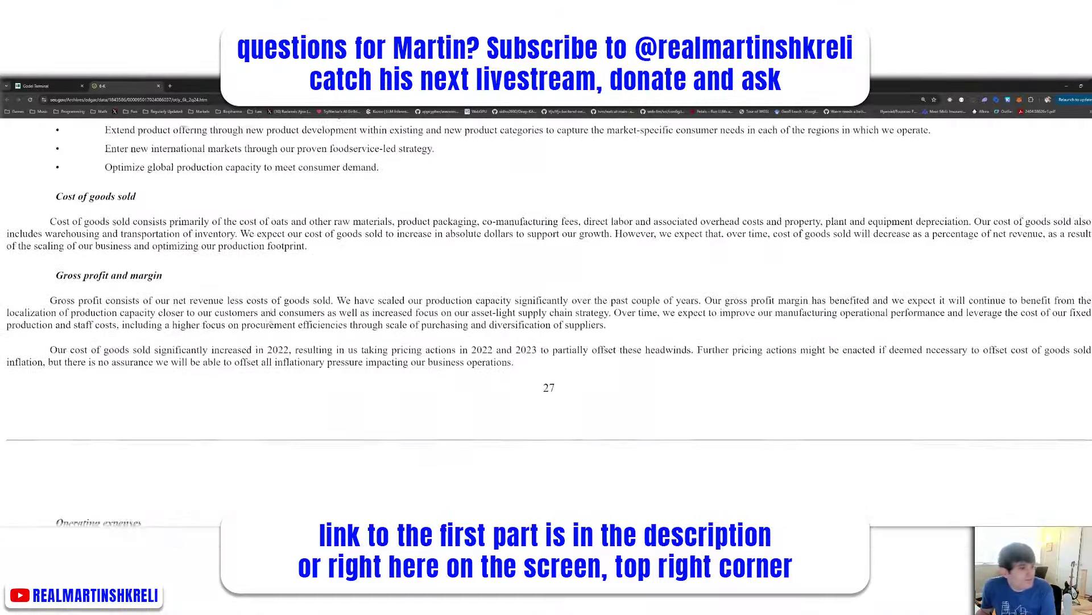